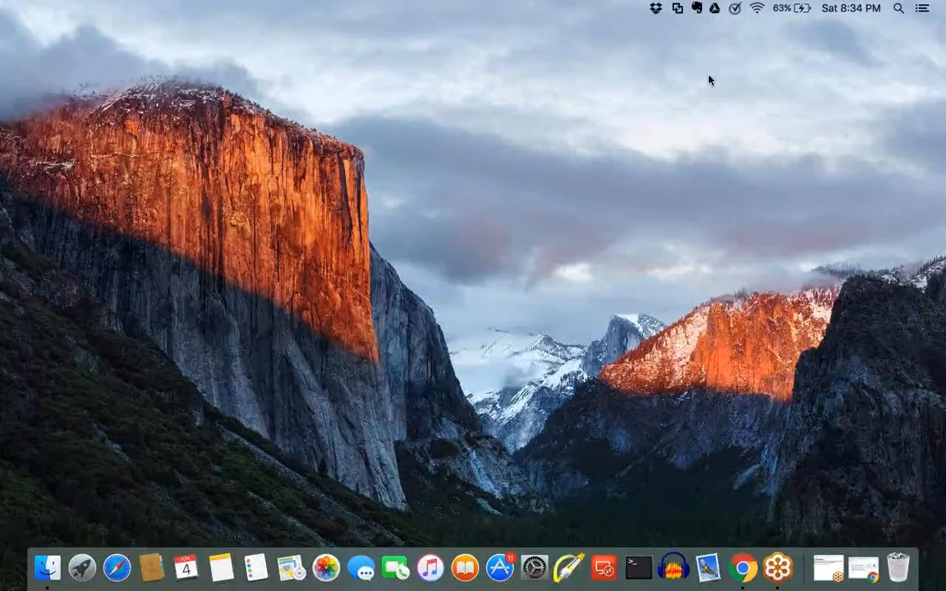
# Step: Open Safari and load the aws.amazon.com website
pyautogui.click(115, 568)
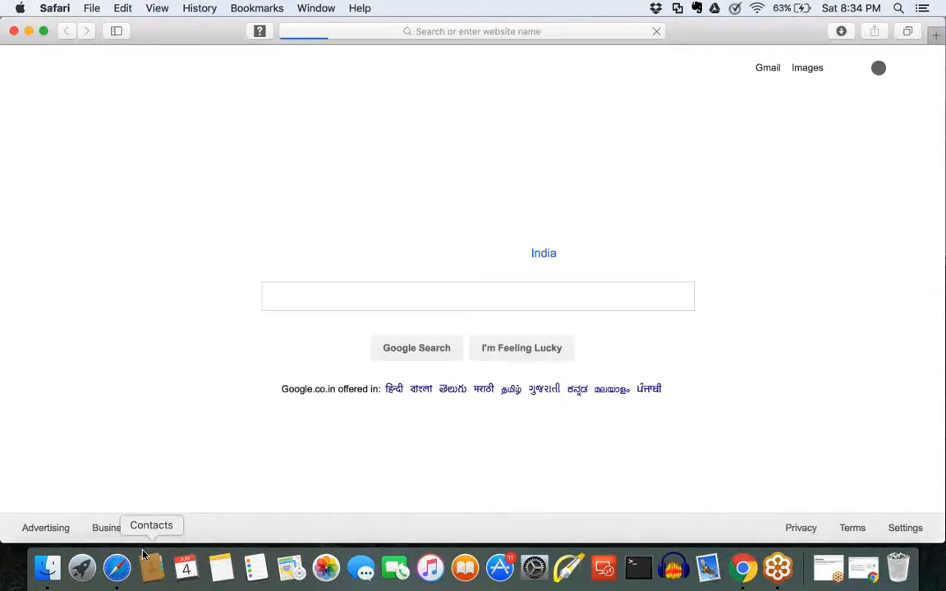
pyautogui.click(421, 31)
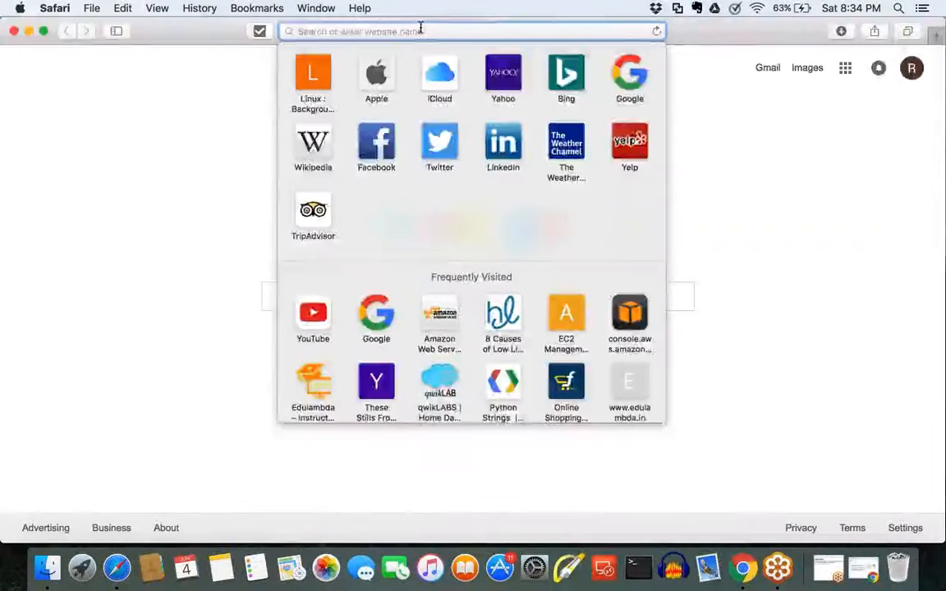
pyautogui.write('aws.amazon.com')
pyautogui.press('Return')
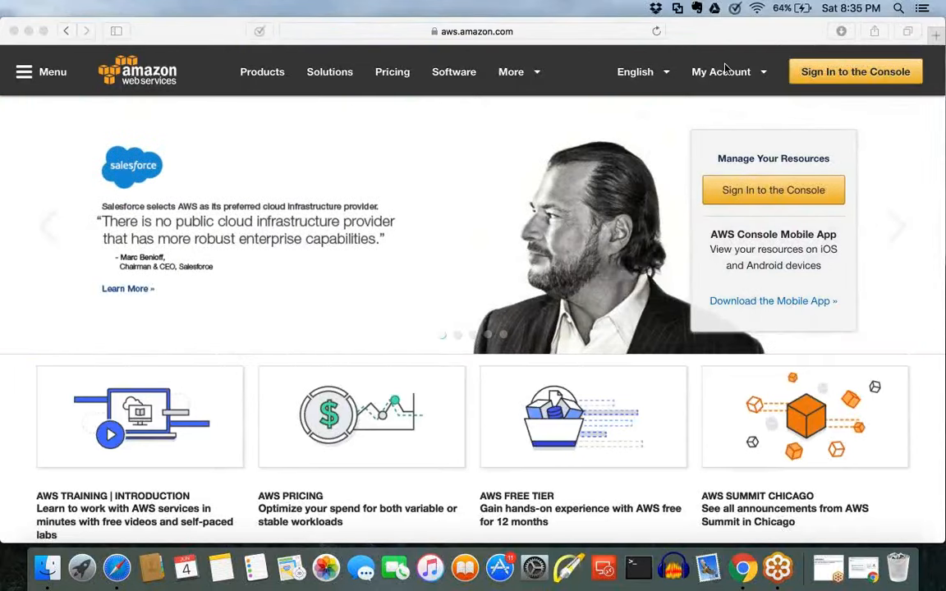
# Step: Access the AWS Management Console from the Amazon Web Services home page
pyautogui.click(842, 81)
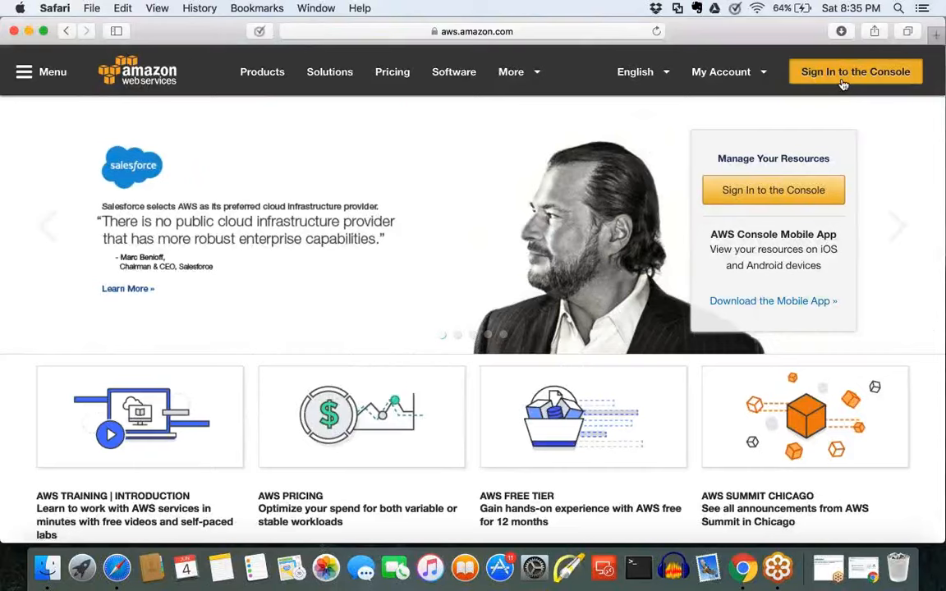
pyautogui.click(842, 80)
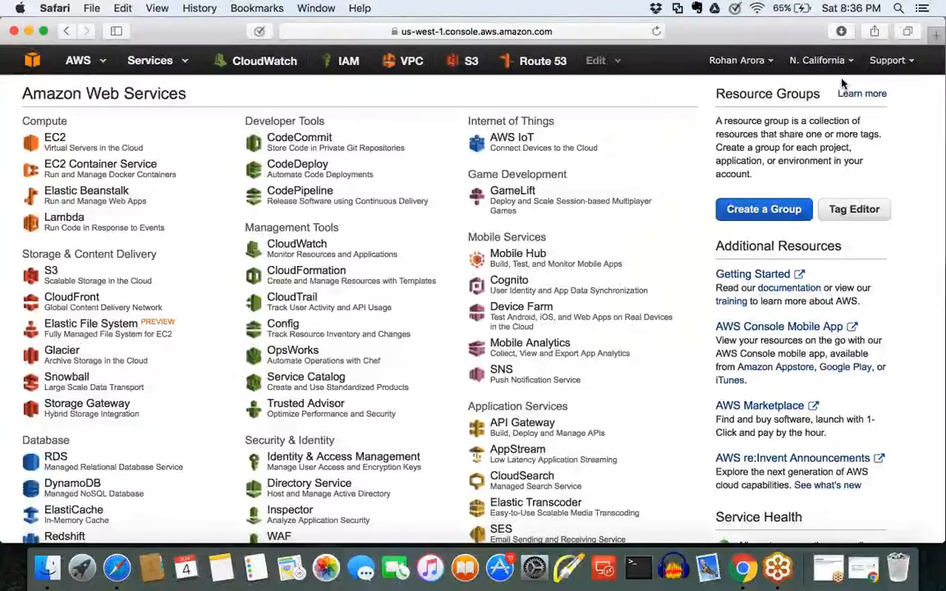
pyautogui.click(929, 55)
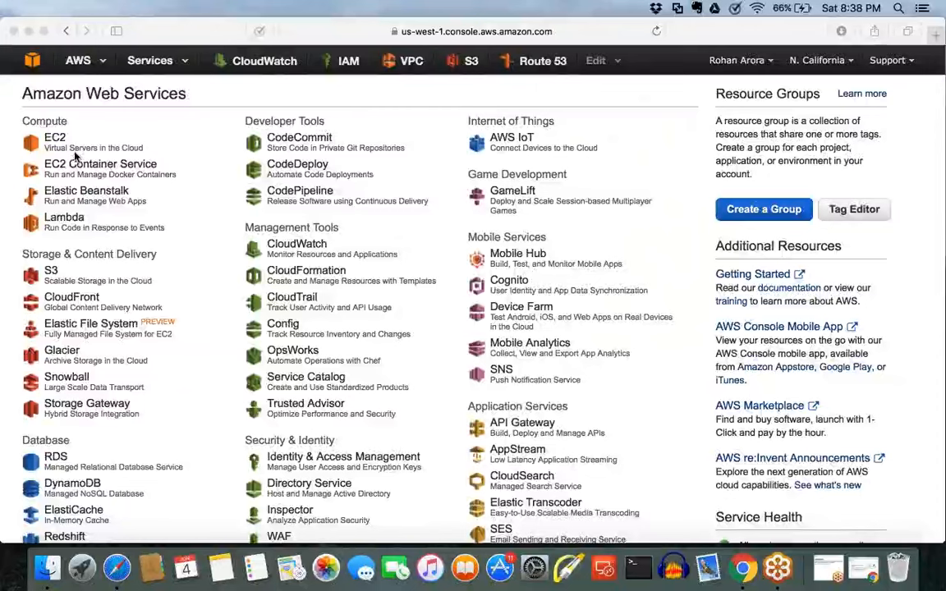
# Step: Sign out of the AWS console and sign back in as a returning user with the account password
pyautogui.click(71, 148)
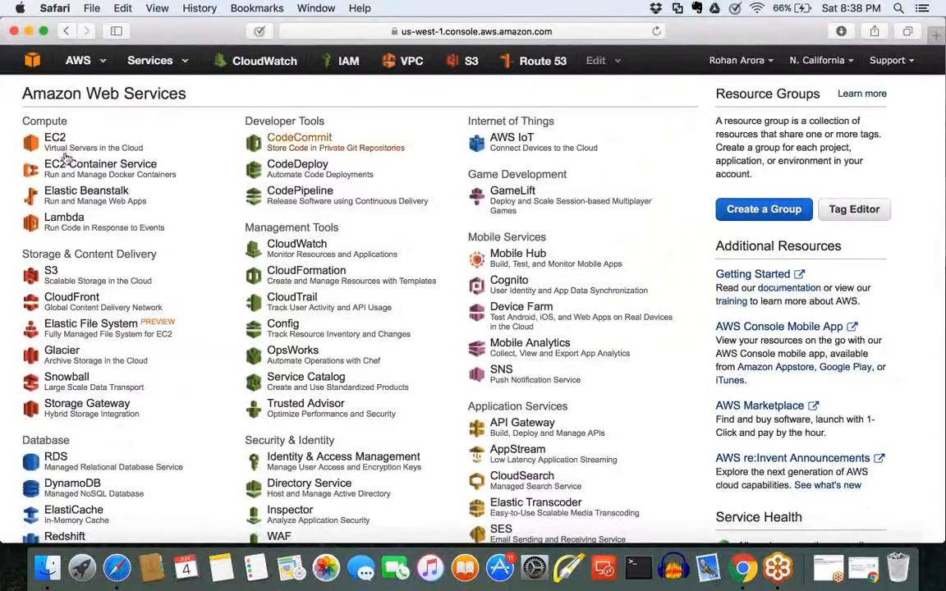
pyautogui.click(790, 62)
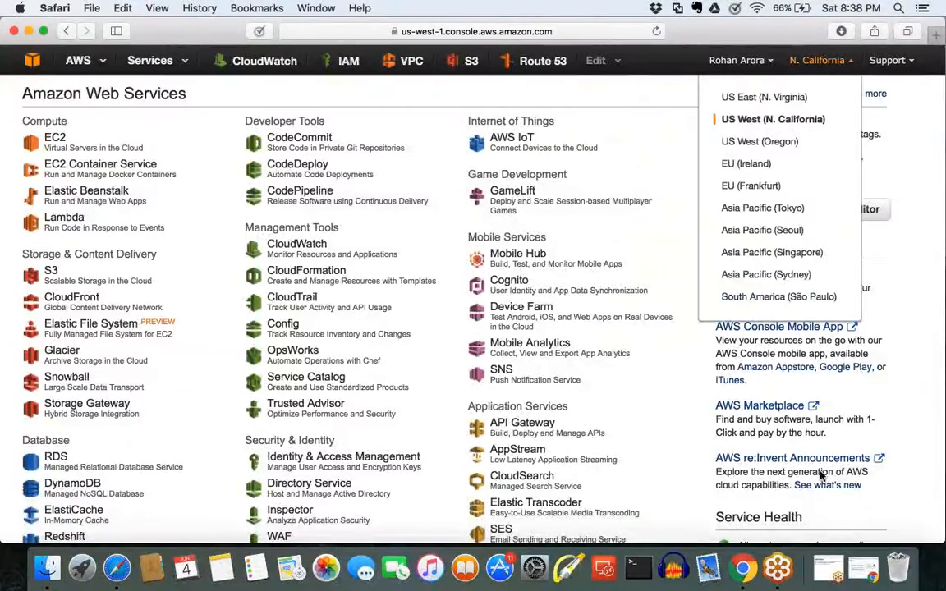
pyautogui.click(737, 60)
pyautogui.click(671, 181)
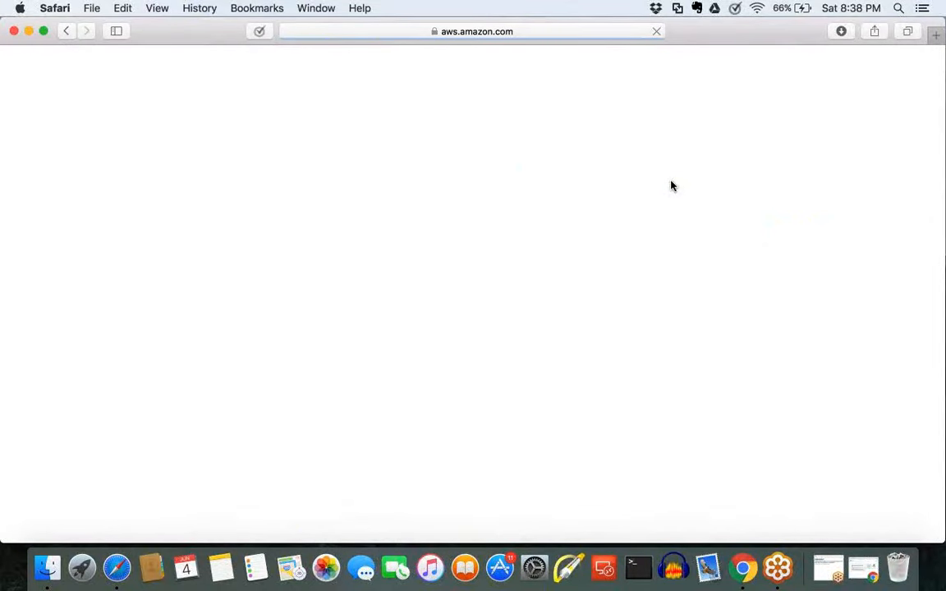
pyautogui.click(867, 135)
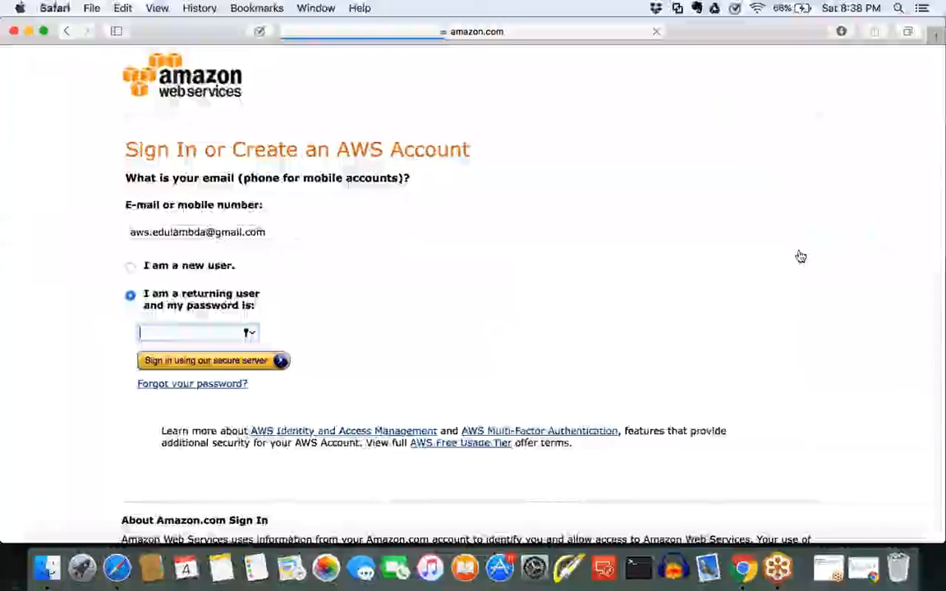
pyautogui.click(226, 370)
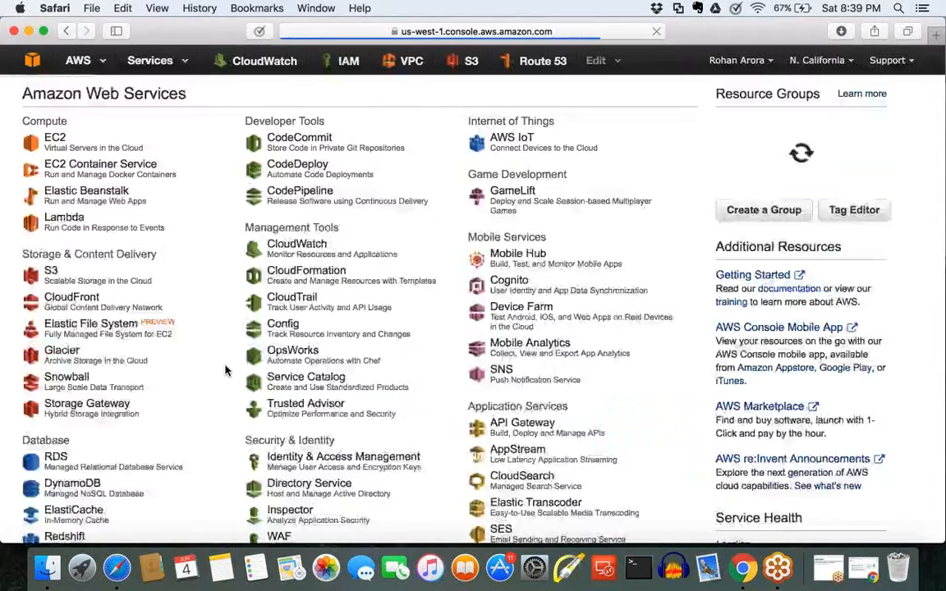
# Step: Open the EC2 service and begin launching a new instance
pyautogui.click(72, 146)
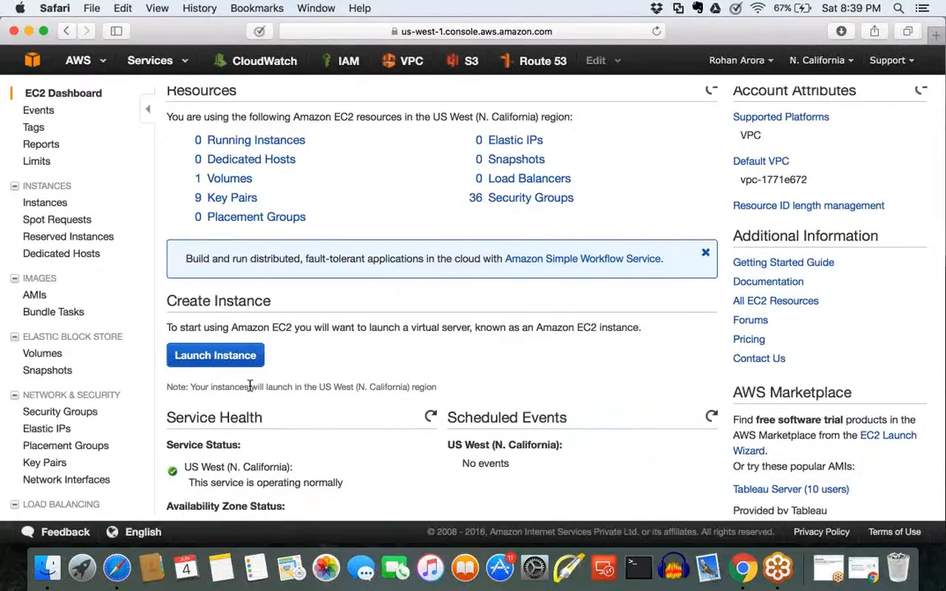
pyautogui.scroll(1, 250, 386)
pyautogui.scroll(-2, 250, 390)
pyautogui.scroll(2, 251, 390)
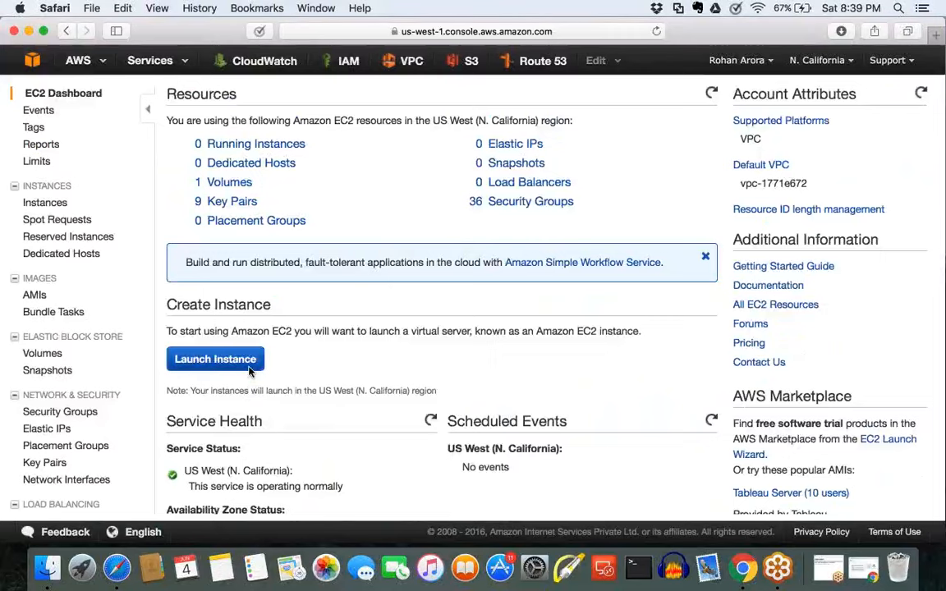
pyautogui.click(249, 368)
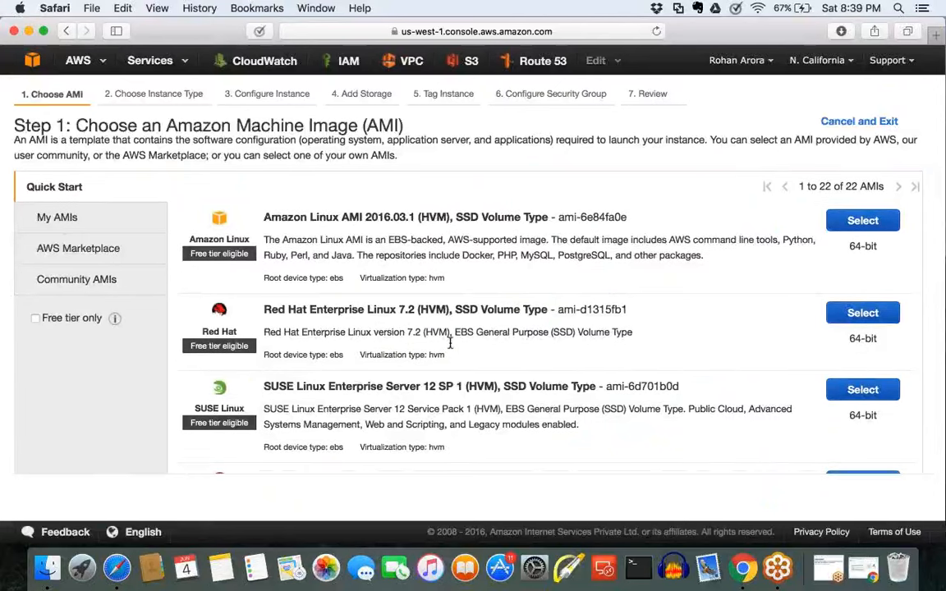
# Step: Examine the Quick Start list of Linux and Windows machine images offered for the instance
pyautogui.moveTo(629, 216); pyautogui.dragTo(379, 217)
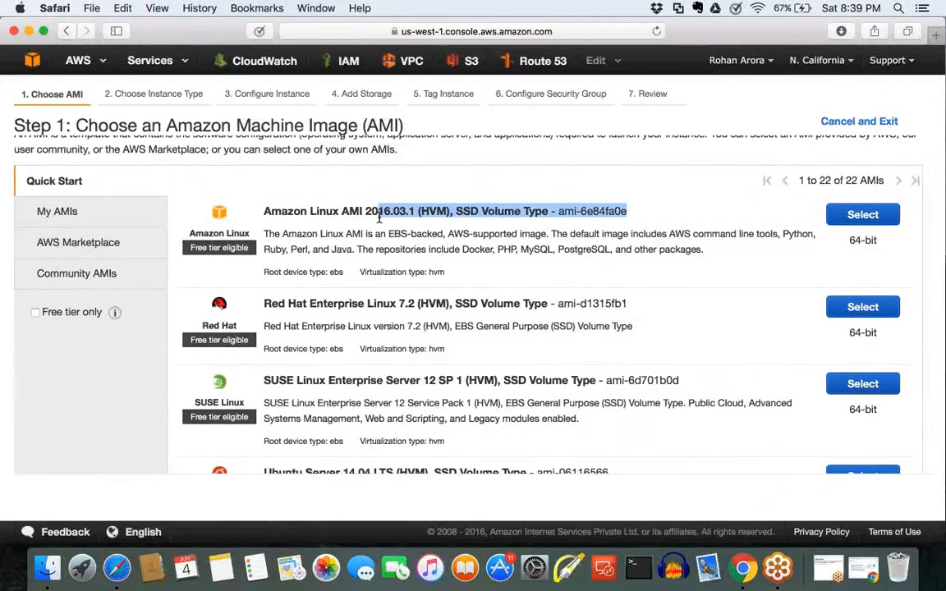
pyautogui.scroll(-3, 378, 217)
pyautogui.scroll(-1, 376, 238)
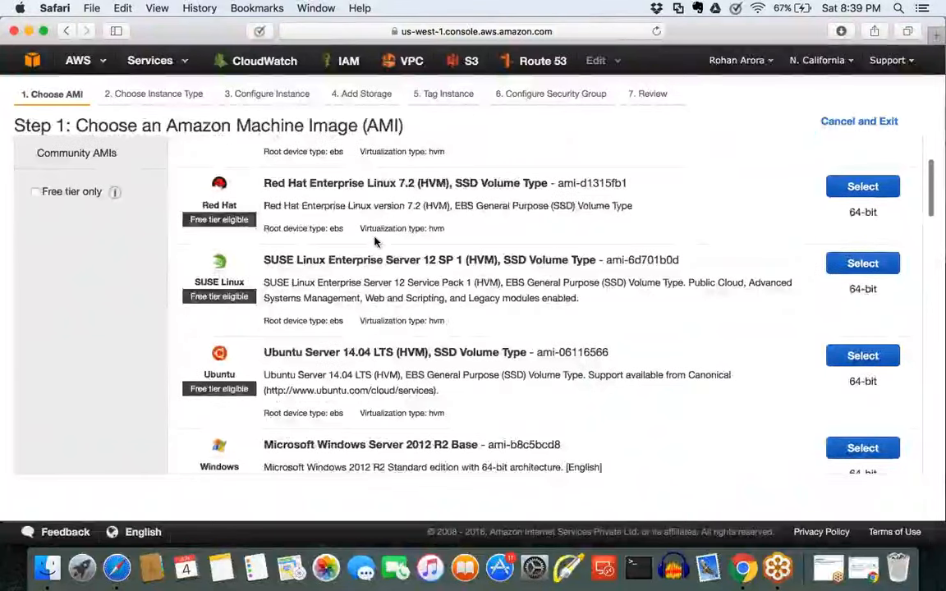
pyautogui.scroll(-2, 412, 281)
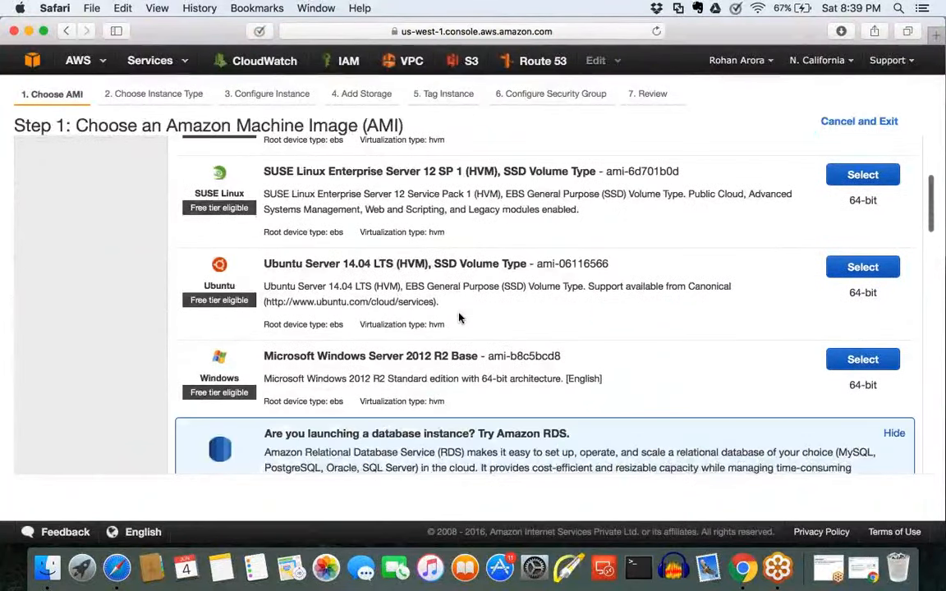
pyautogui.scroll(-6, 458, 317)
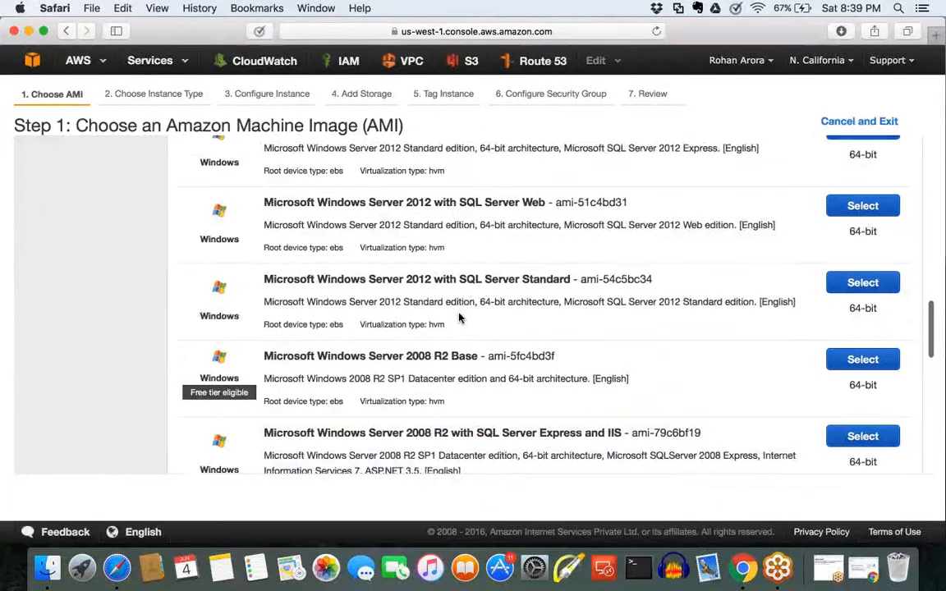
pyautogui.scroll(5, 458, 317)
pyautogui.scroll(-8, 458, 317)
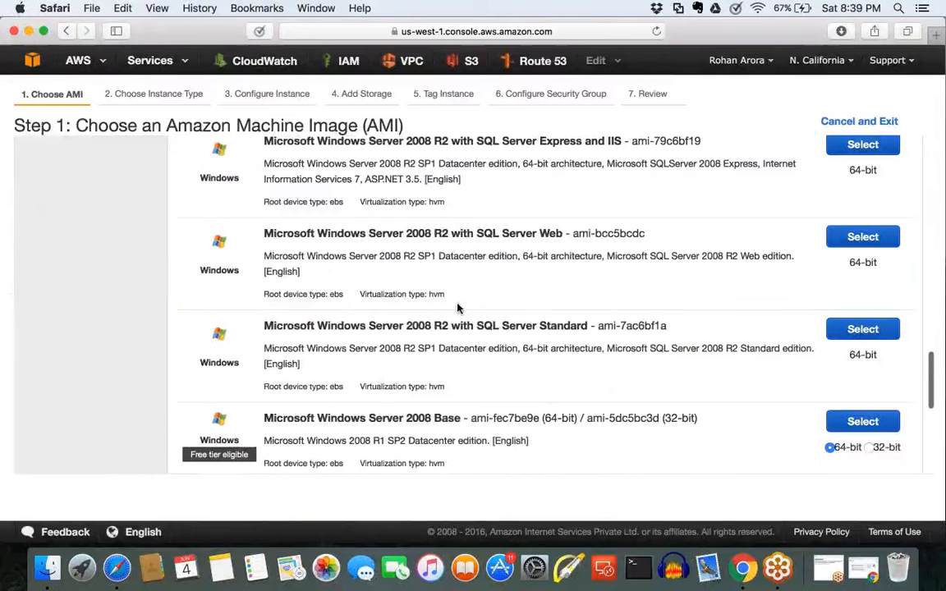
pyautogui.scroll(-3, 458, 308)
pyautogui.scroll(5, 458, 308)
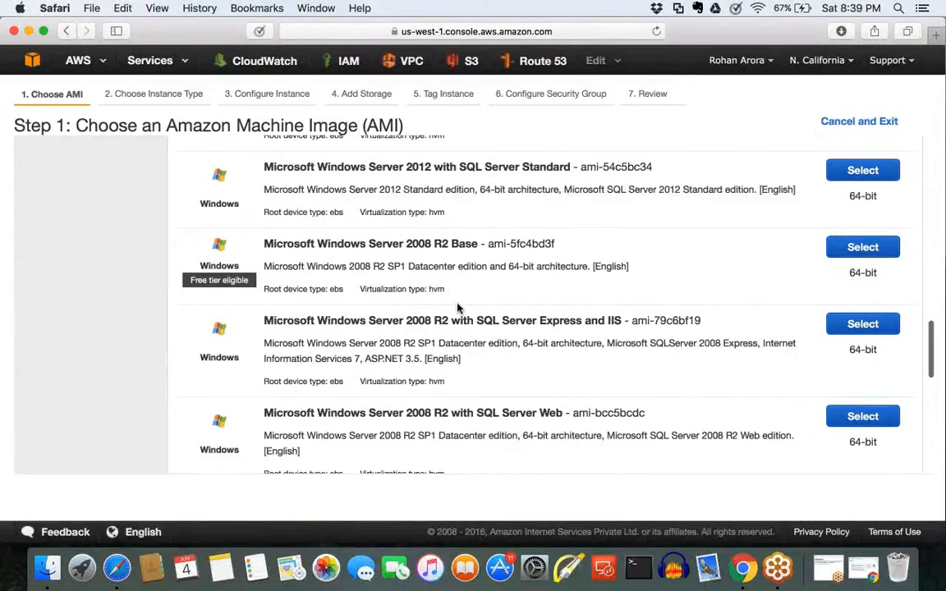
pyautogui.scroll(10, 459, 308)
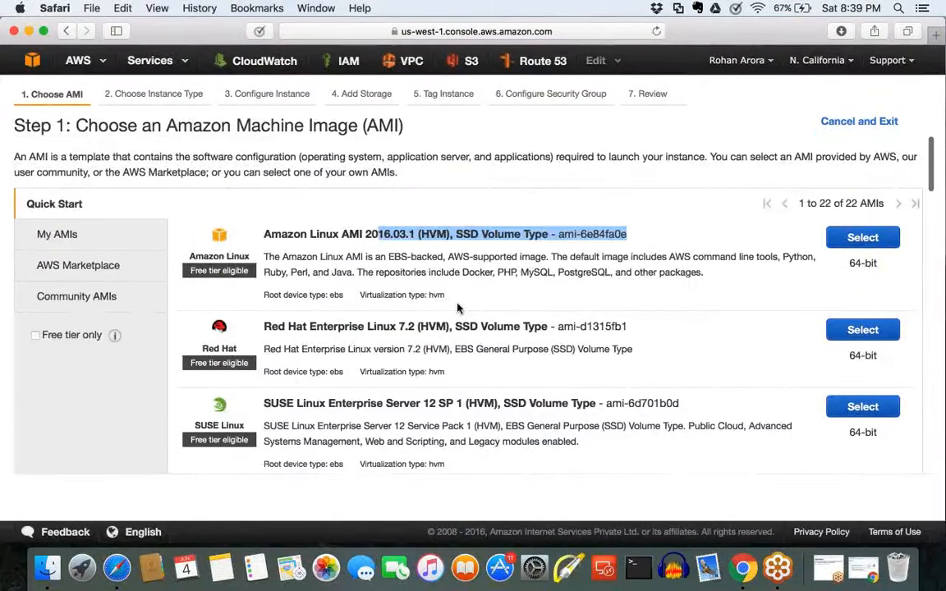
# Step: Select the 64-bit Amazon Linux AMI 2016.03.1 (HVM), SSD Volume Type as the machine image
pyautogui.scroll(-1, 459, 308)
pyautogui.click(321, 215)
pyautogui.moveTo(249, 241); pyautogui.dragTo(198, 244)
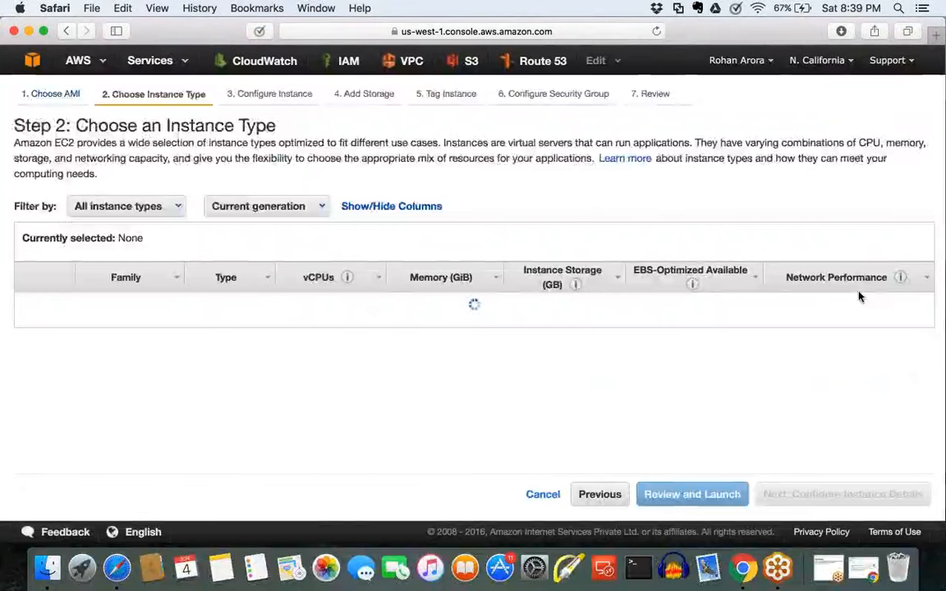
# Step: Keep the t2.micro instance type and assign subnet-c0c07a99 in us-west-1b within the default VPC
pyautogui.scroll(-1, 760, 357)
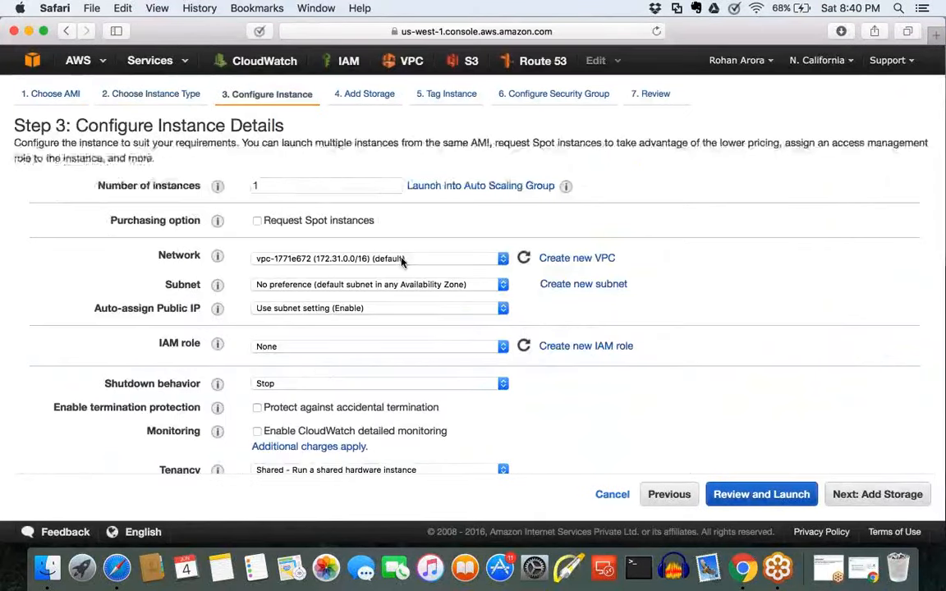
pyautogui.click(403, 259)
pyautogui.click(402, 259)
pyautogui.click(403, 284)
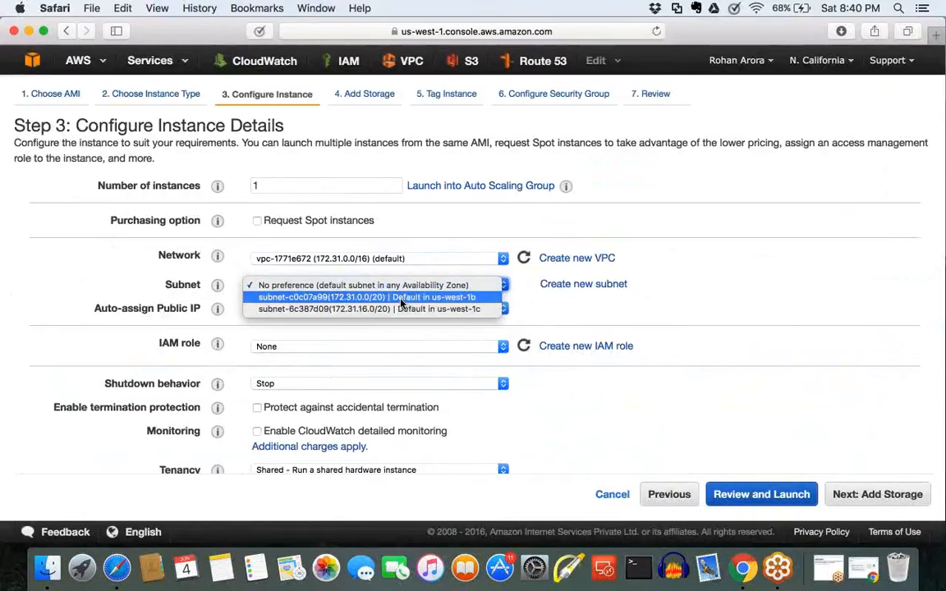
pyautogui.click(400, 302)
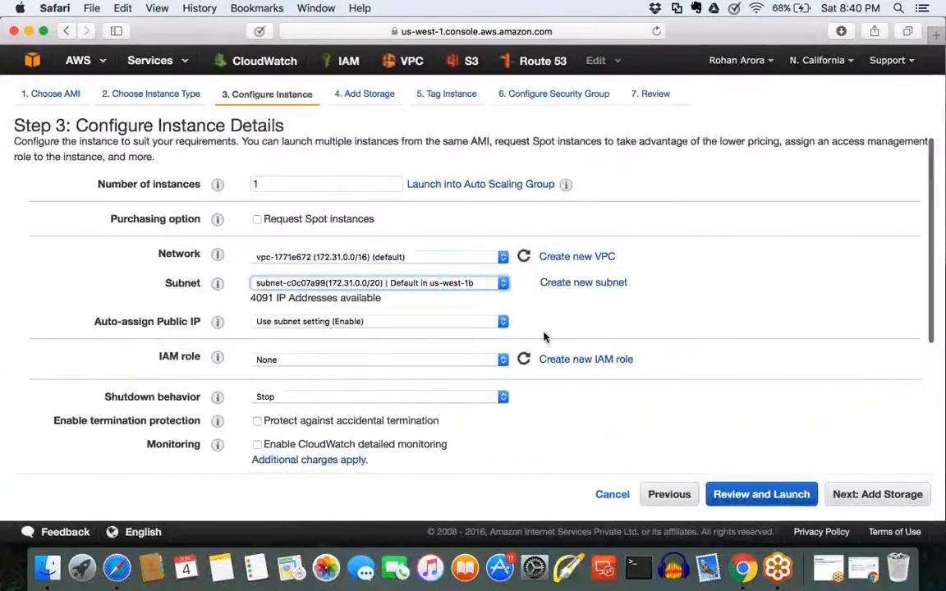
# Step: Keep the remaining instance details and the 8 GiB General Purpose SSD (GP2) root volume, and continue to instance tagging
pyautogui.scroll(-2, 544, 337)
pyautogui.scroll(-5, 544, 337)
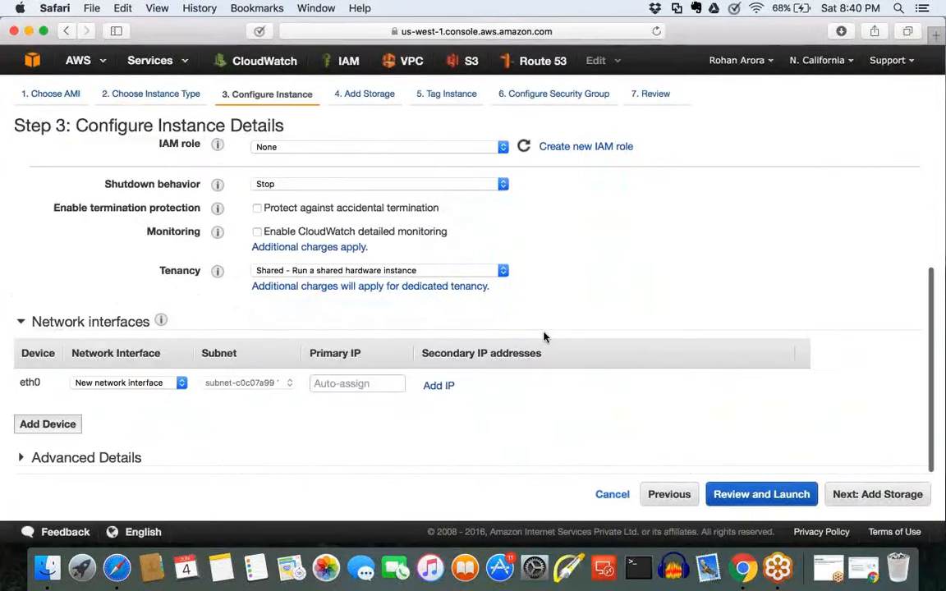
pyautogui.scroll(5, 711, 420)
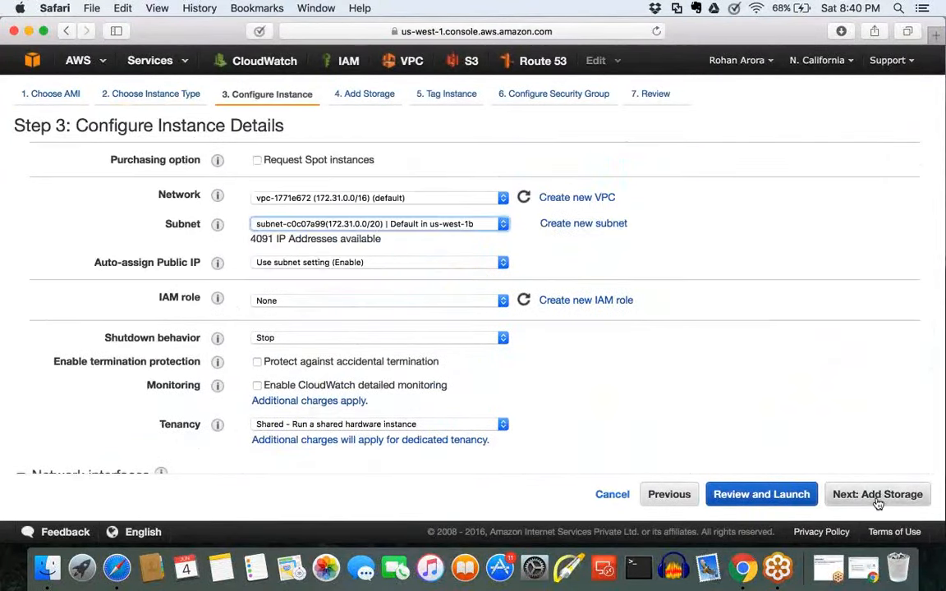
pyautogui.click(878, 495)
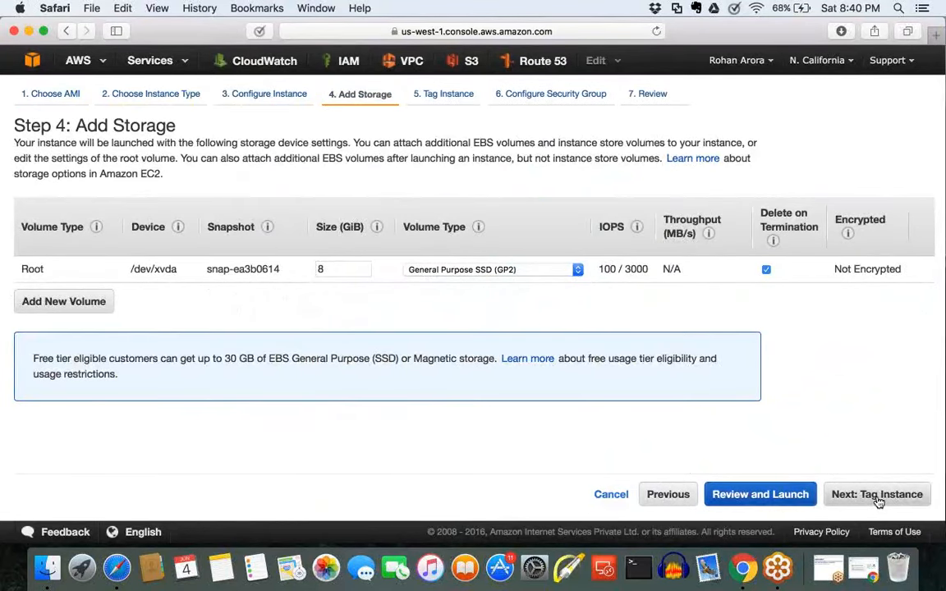
pyautogui.moveTo(343, 270); pyautogui.dragTo(295, 269)
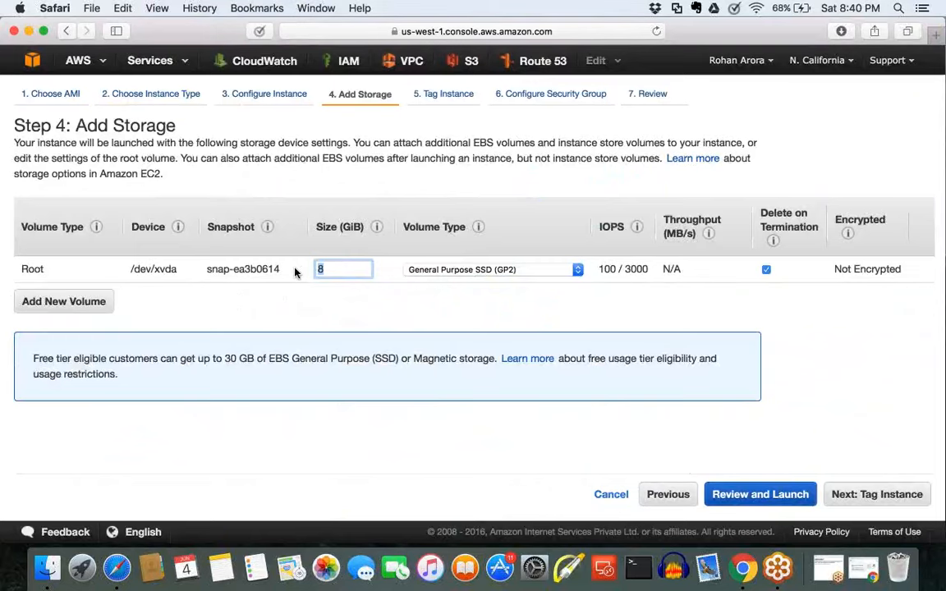
pyautogui.click(867, 508)
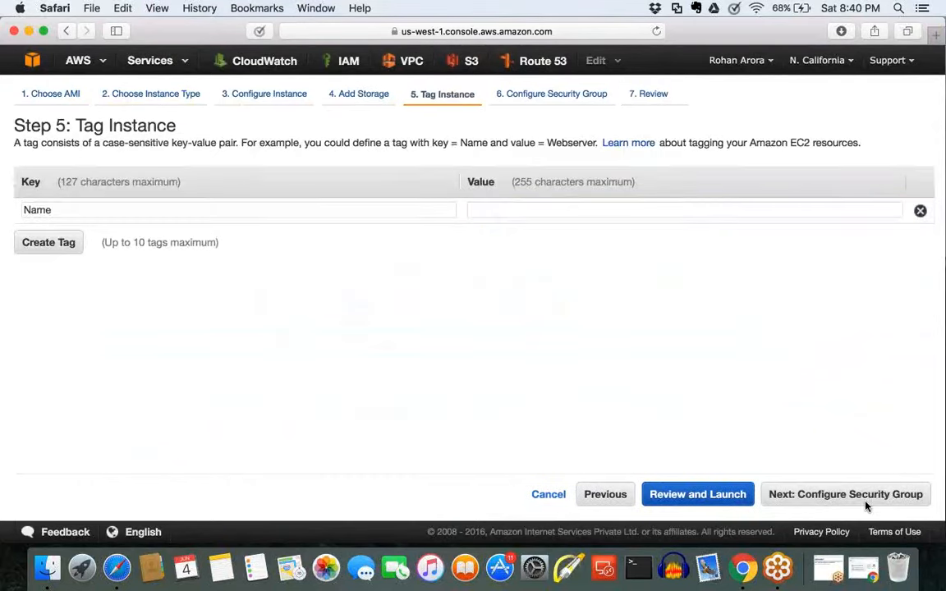
# Step: Set the instance's Name tag to Linux Instance and continue to the security group configuration
pyautogui.click(481, 210)
pyautogui.write('Linu')
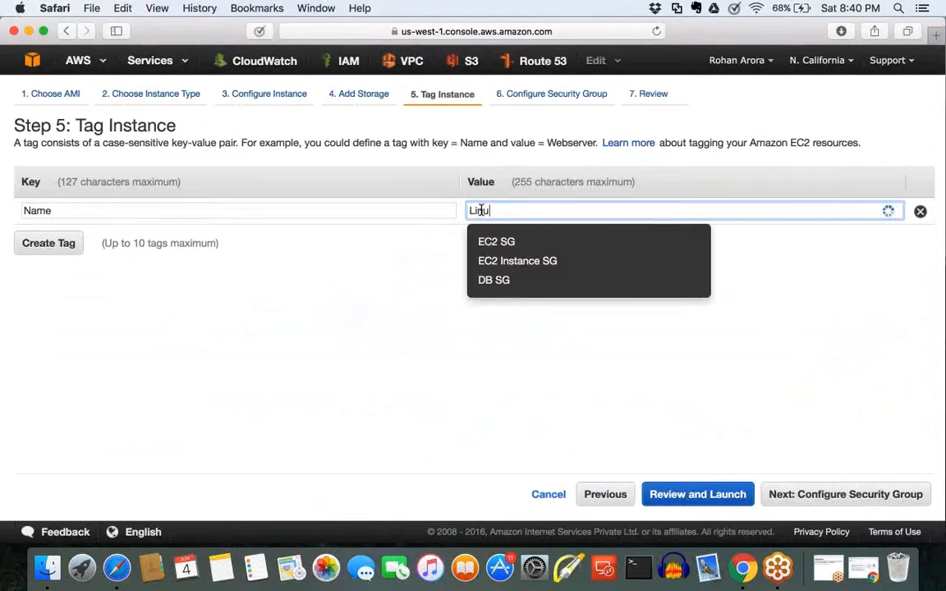
pyautogui.write('x Instance')
pyautogui.click(600, 343)
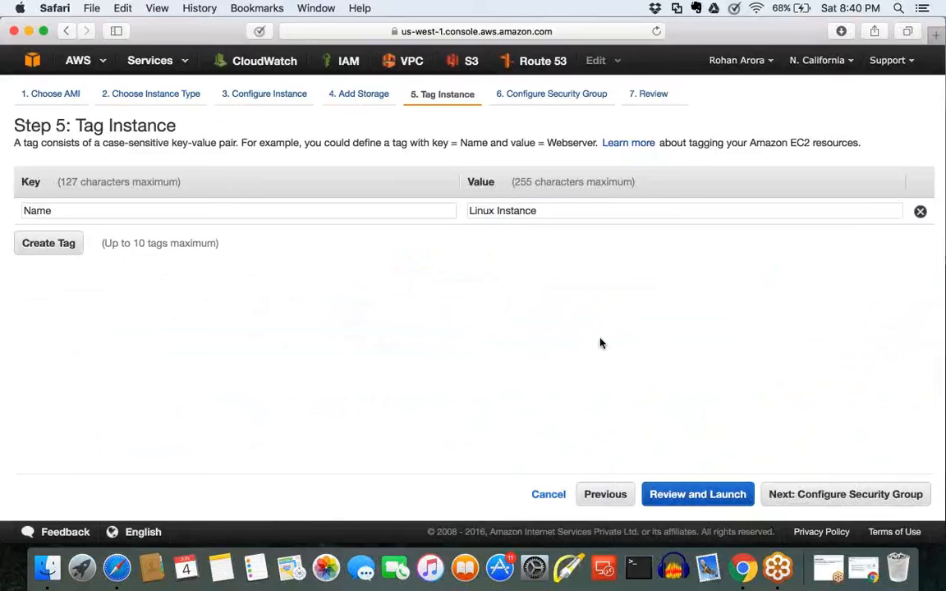
pyautogui.click(871, 496)
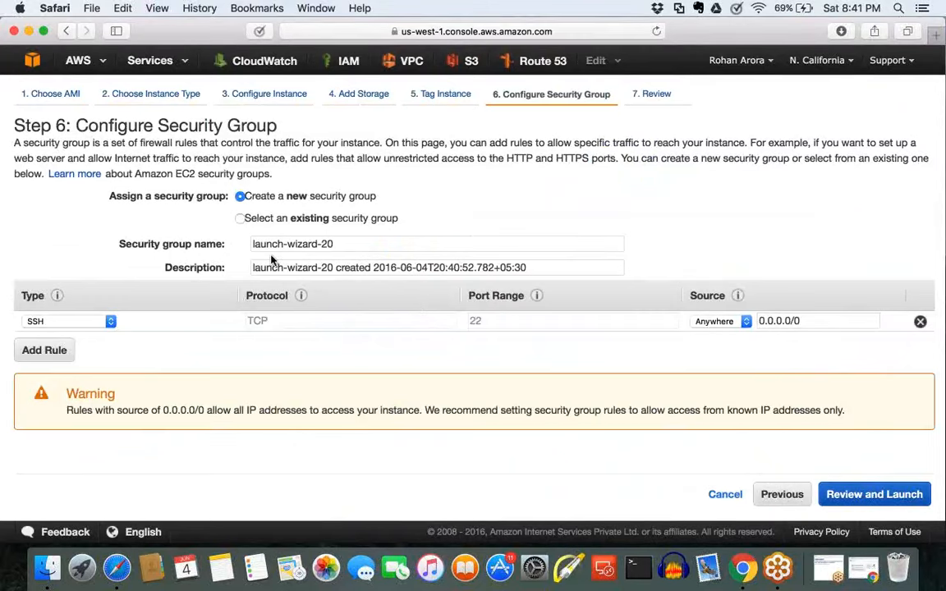
# Step: Name the new security group Linux EC2 SG
pyautogui.moveTo(338, 244); pyautogui.dragTo(60, 242)
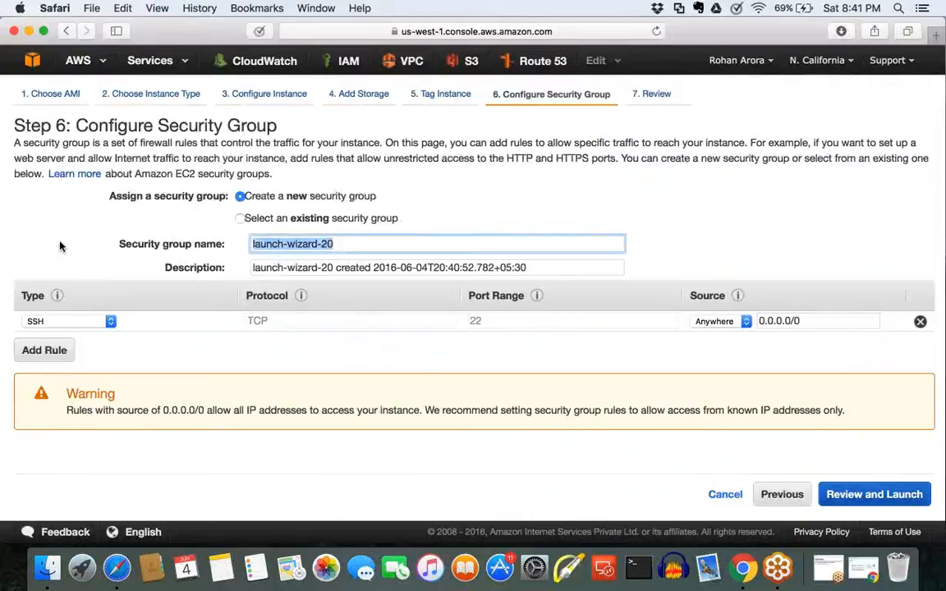
pyautogui.write('Linux EC2 sg')
pyautogui.press('BackSpace')
pyautogui.write('g')
pyautogui.press('BackSpace')
pyautogui.press('BackSpace')
pyautogui.write('SG')
pyautogui.press('Tab')
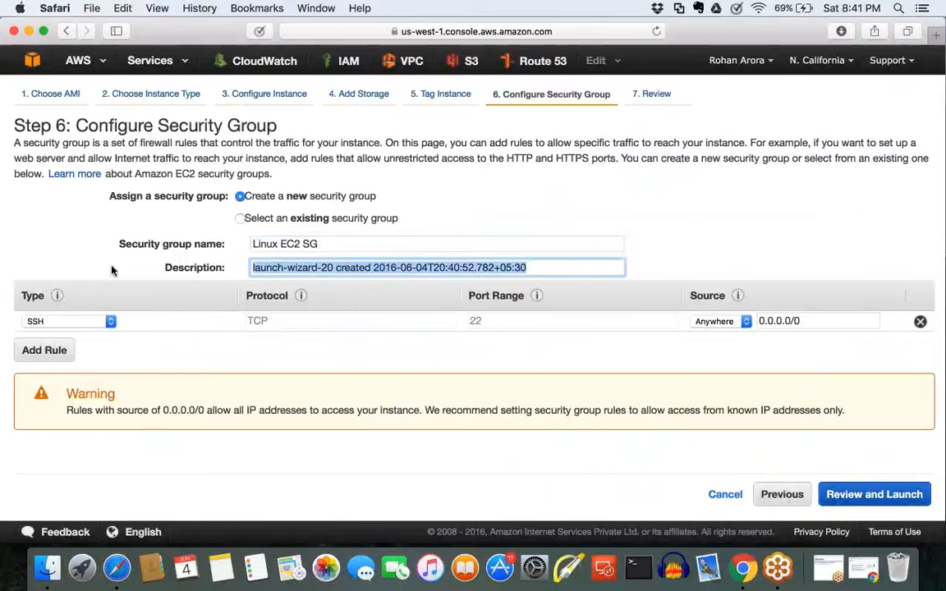
# Step: Replace the new security group's description with a copy of its name, Linux EC2 SG
pyautogui.hotkey('shift', 'Tab')
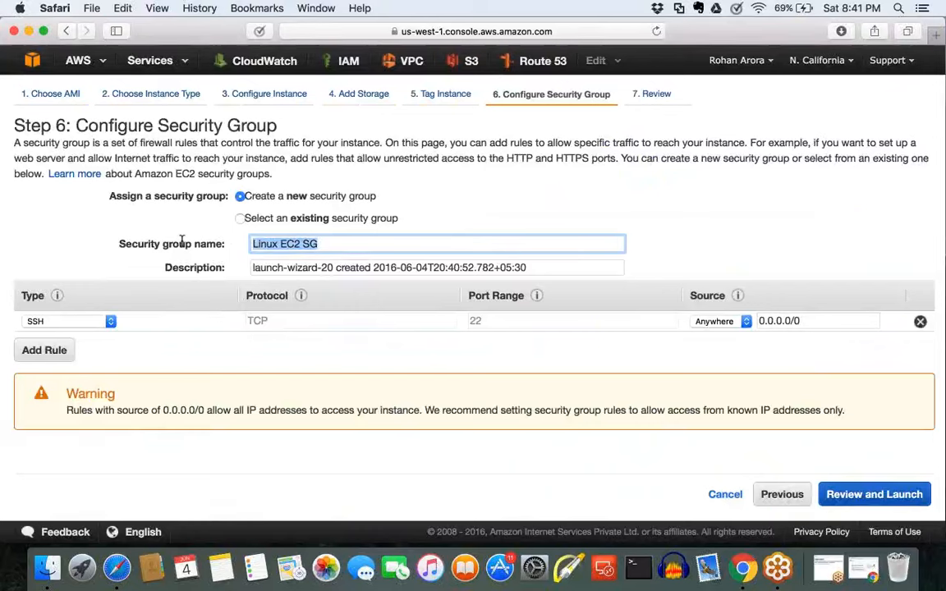
pyautogui.press('super+c')
pyautogui.press('Tab')
pyautogui.press('super+v')
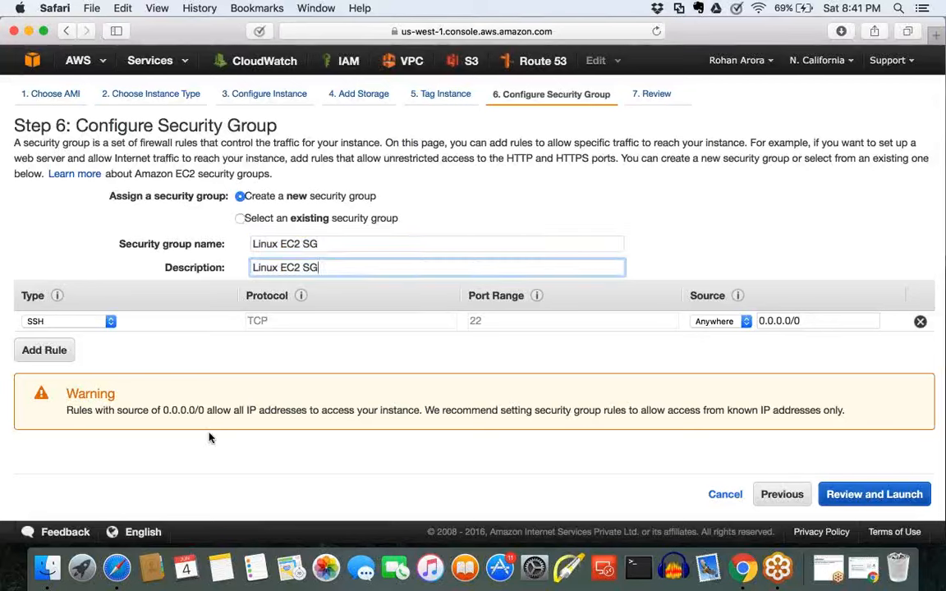
# Step: Keep the inbound rule as SSH on port 22 and restrict its source to My IP
pyautogui.click(78, 326)
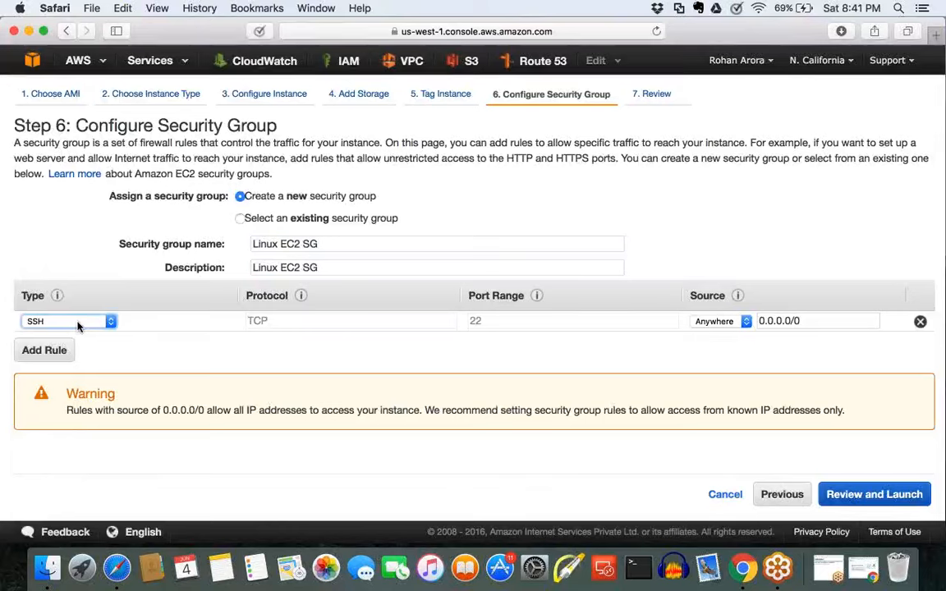
pyautogui.click(79, 326)
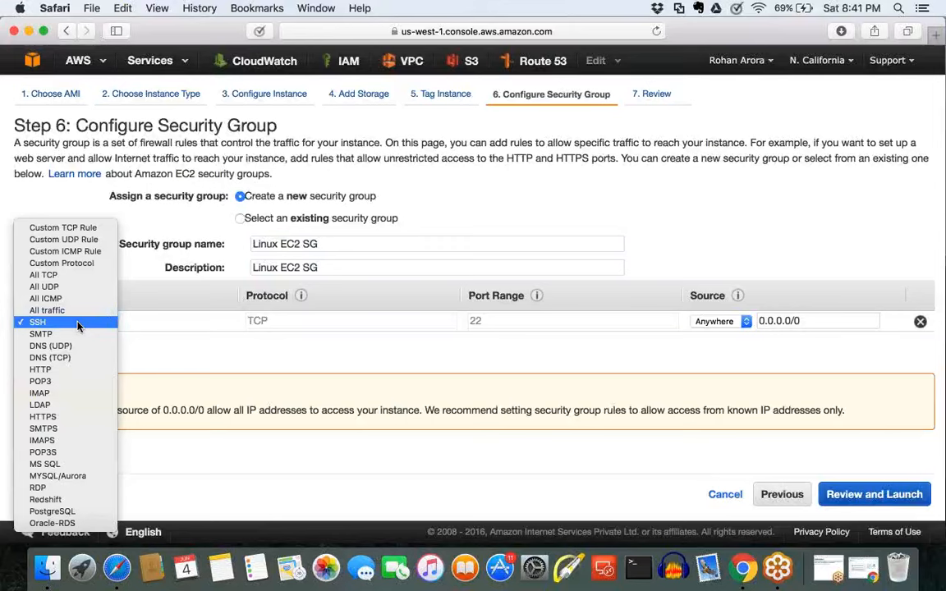
pyautogui.click(201, 349)
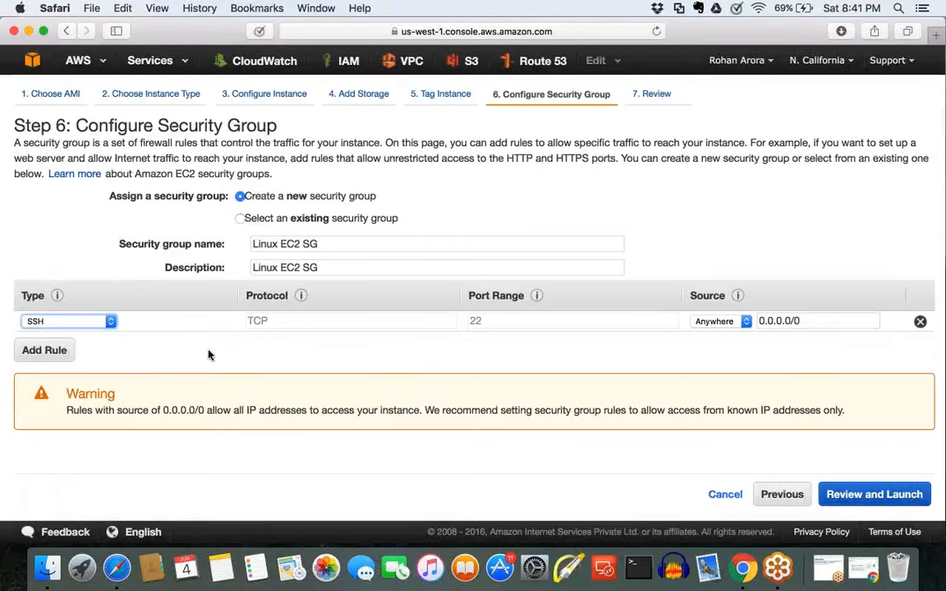
pyautogui.doubleClick(492, 318)
pyautogui.click(609, 350)
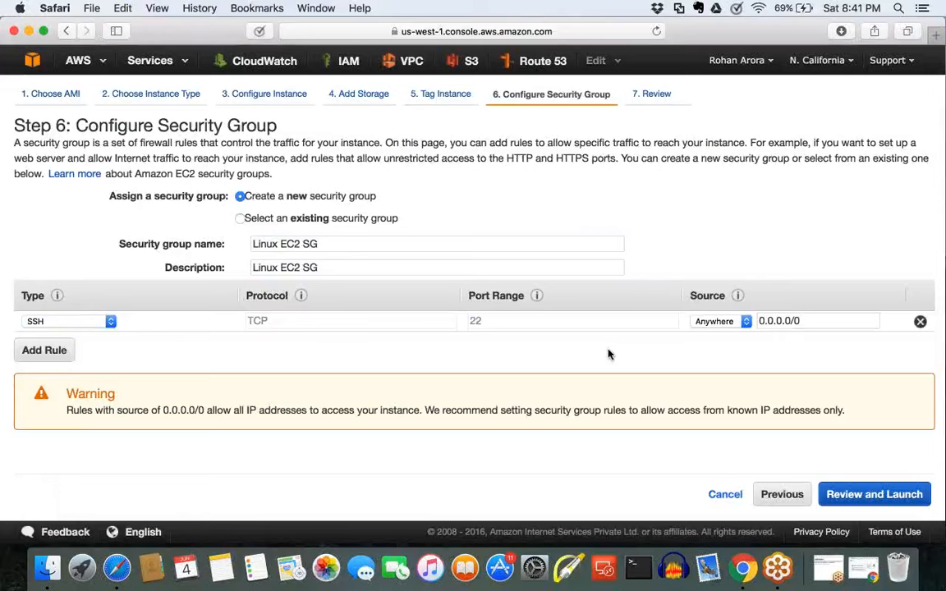
pyautogui.click(722, 322)
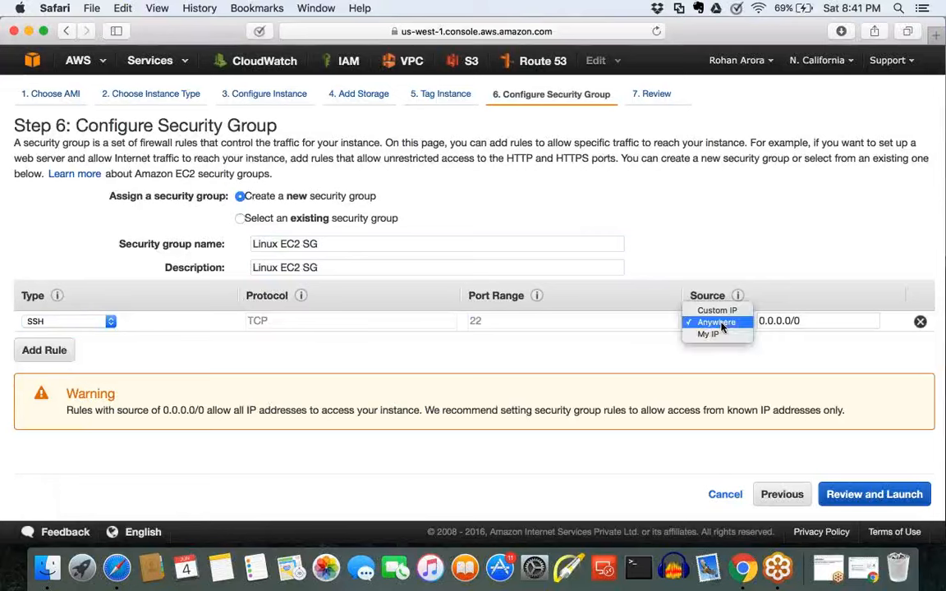
pyautogui.click(718, 335)
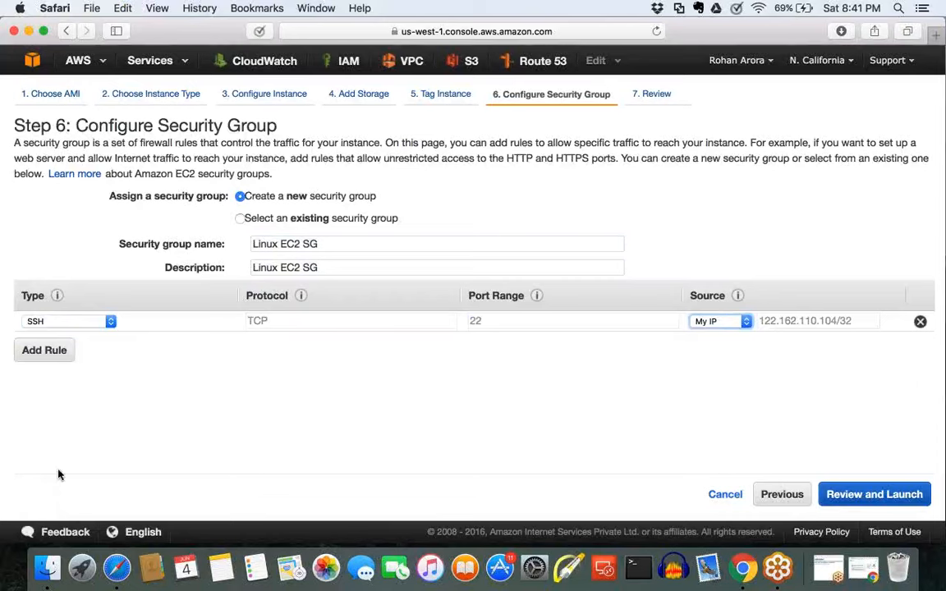
# Step: Continue to the launch review and proceed to the key pair selection for the instance
pyautogui.click(51, 351)
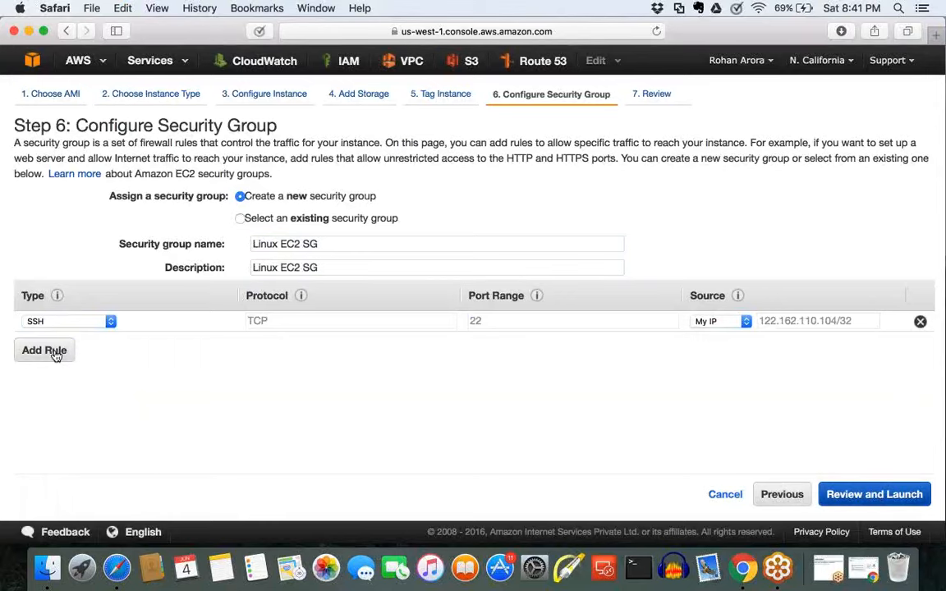
pyautogui.click(887, 496)
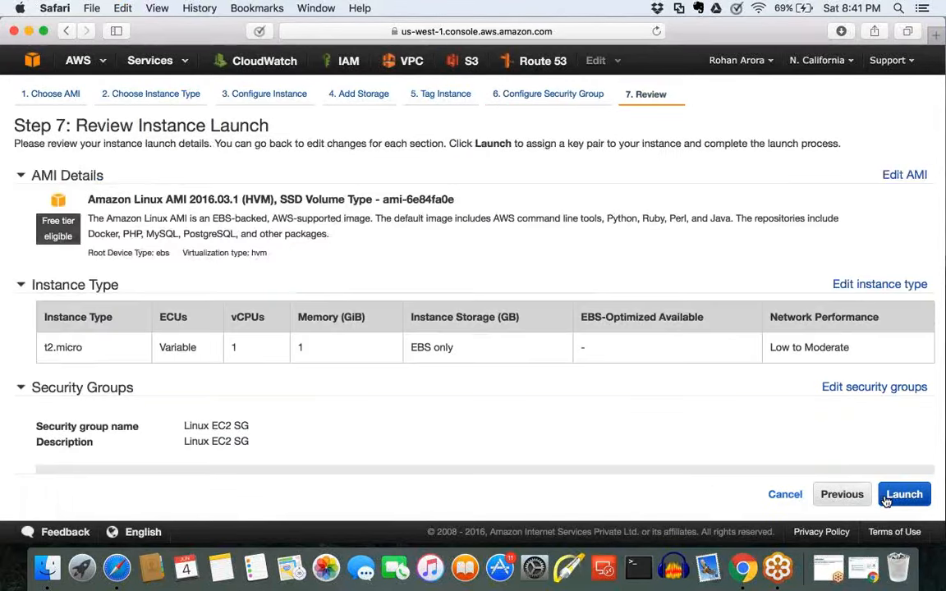
pyautogui.click(886, 501)
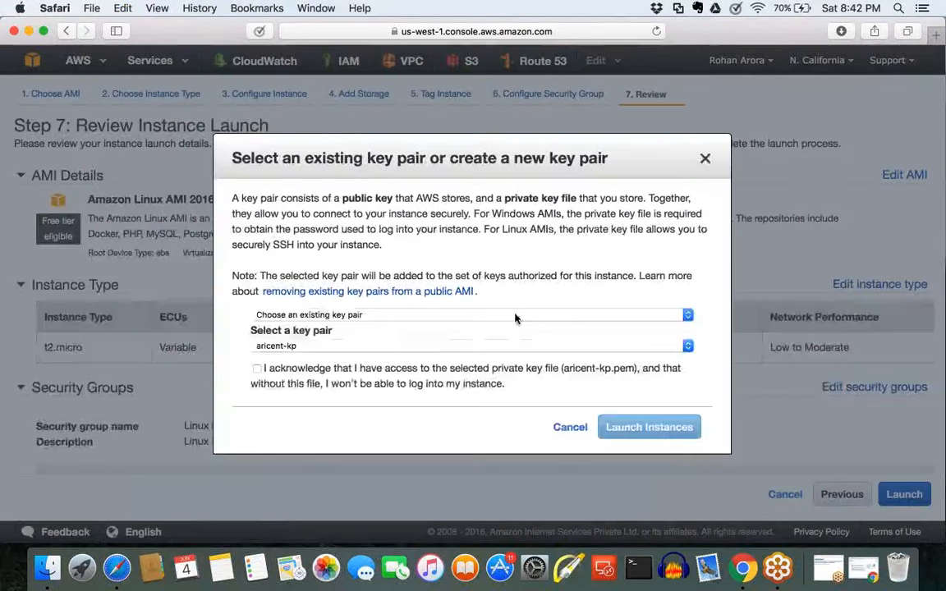
# Step: Choose the existing key pair linuxec2-kp, acknowledge access to its private key file, and launch the instance
pyautogui.click(516, 316)
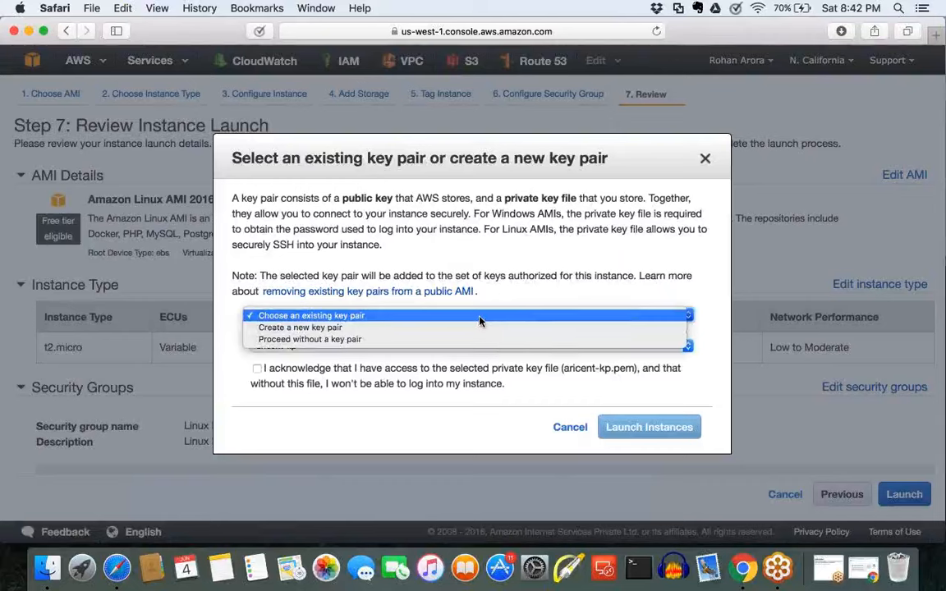
pyautogui.click(481, 321)
pyautogui.click(448, 349)
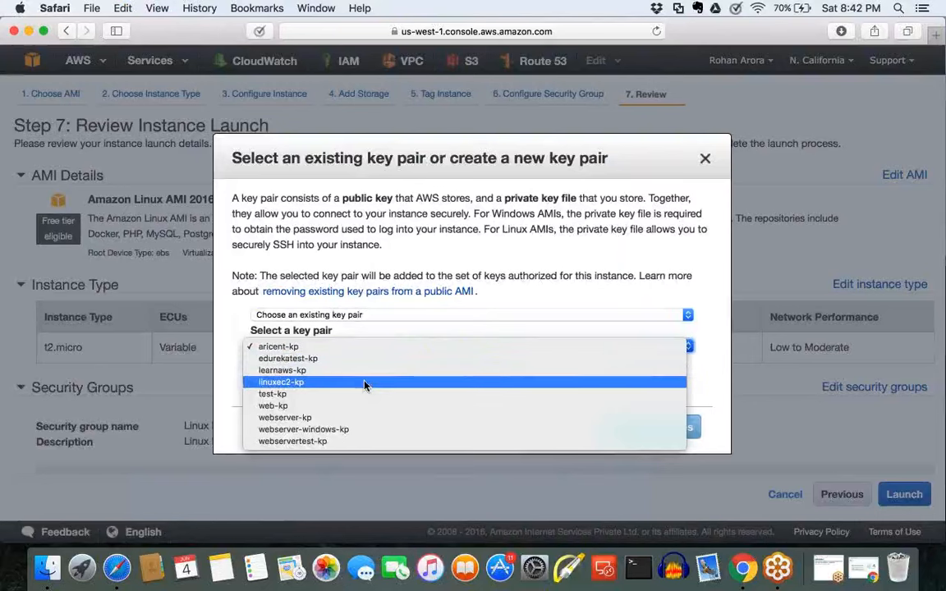
pyautogui.click(307, 384)
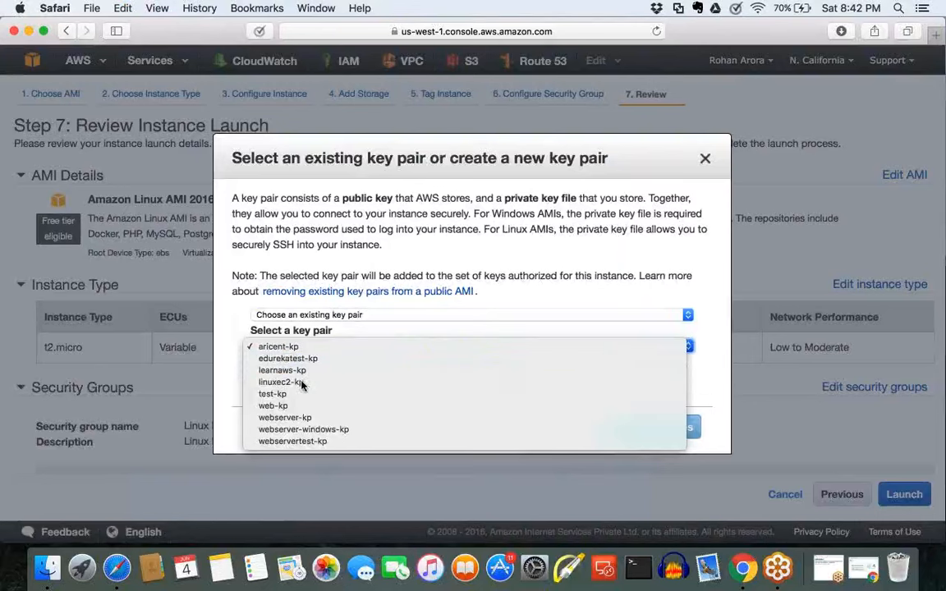
pyautogui.click(257, 370)
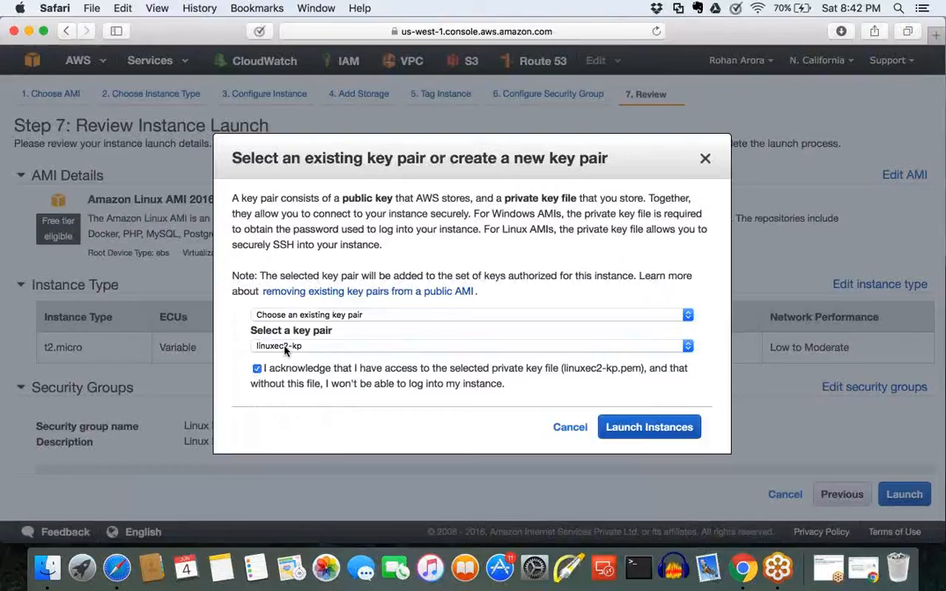
pyautogui.moveTo(263, 370); pyautogui.dragTo(465, 372)
pyautogui.click(465, 373)
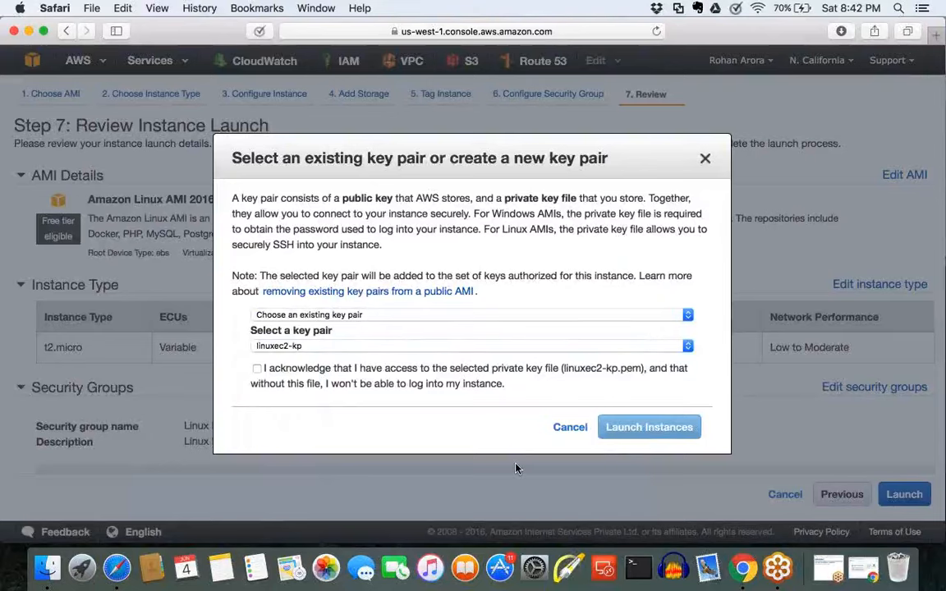
pyautogui.click(257, 369)
pyautogui.click(650, 469)
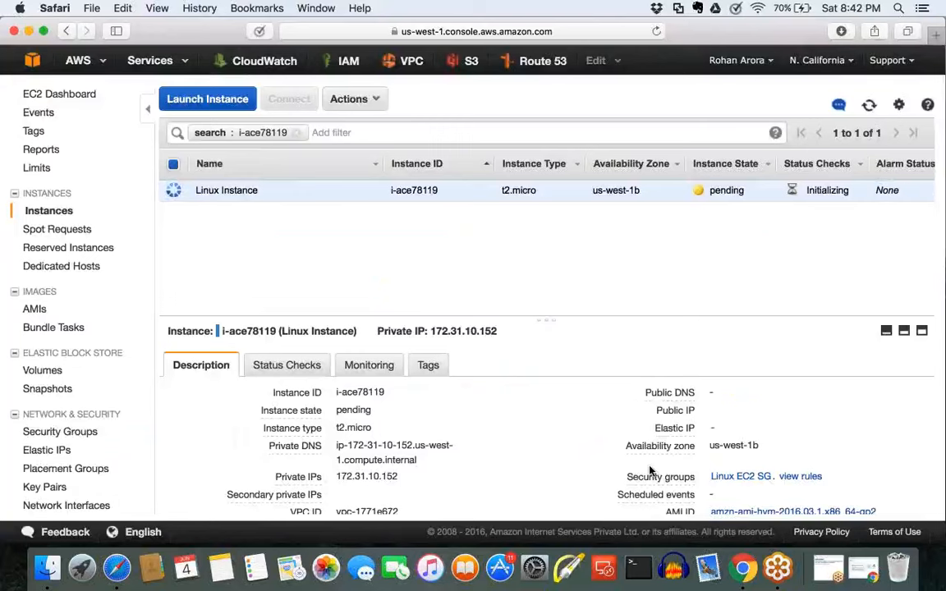
# Step: Open Terminal, and resume the Windows 10 x64 virtual machine in VMware Fusion
pyautogui.click(633, 567)
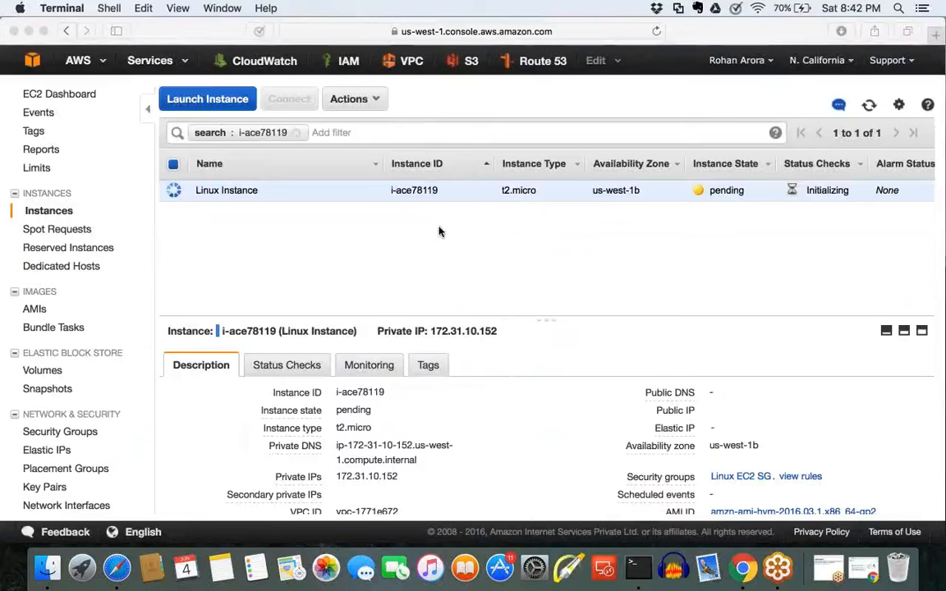
pyautogui.press('F4')
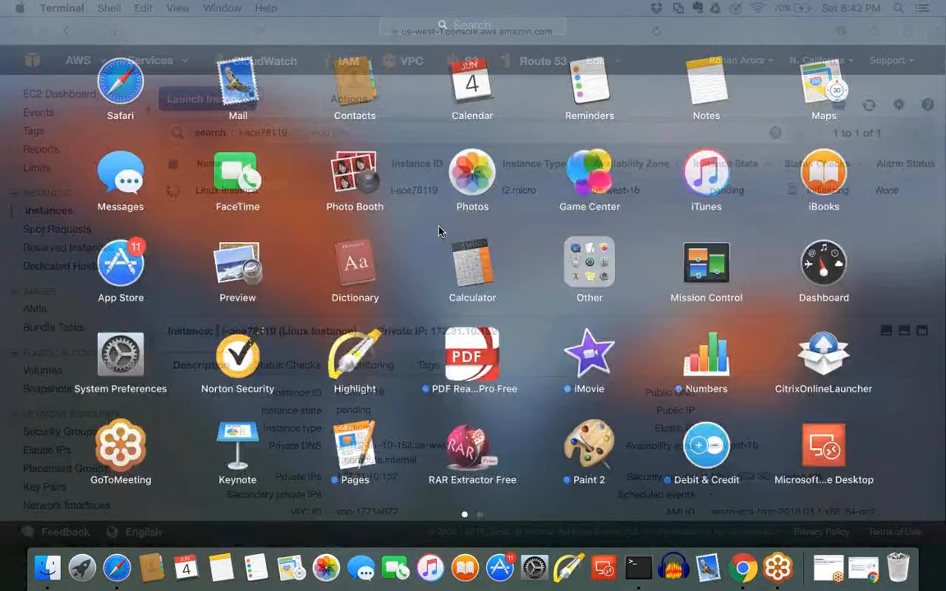
pyautogui.hscroll(3, 480, 251)
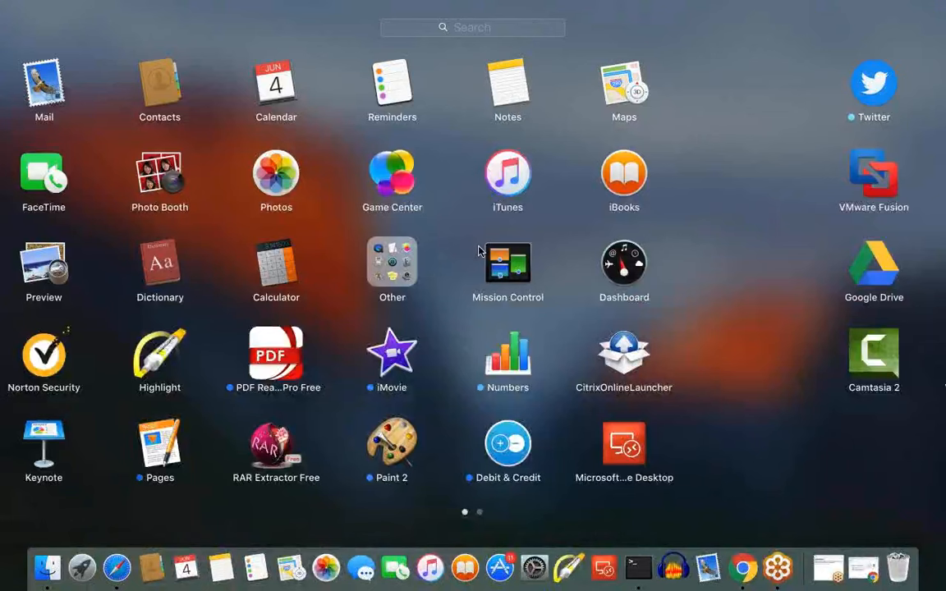
pyautogui.click(127, 187)
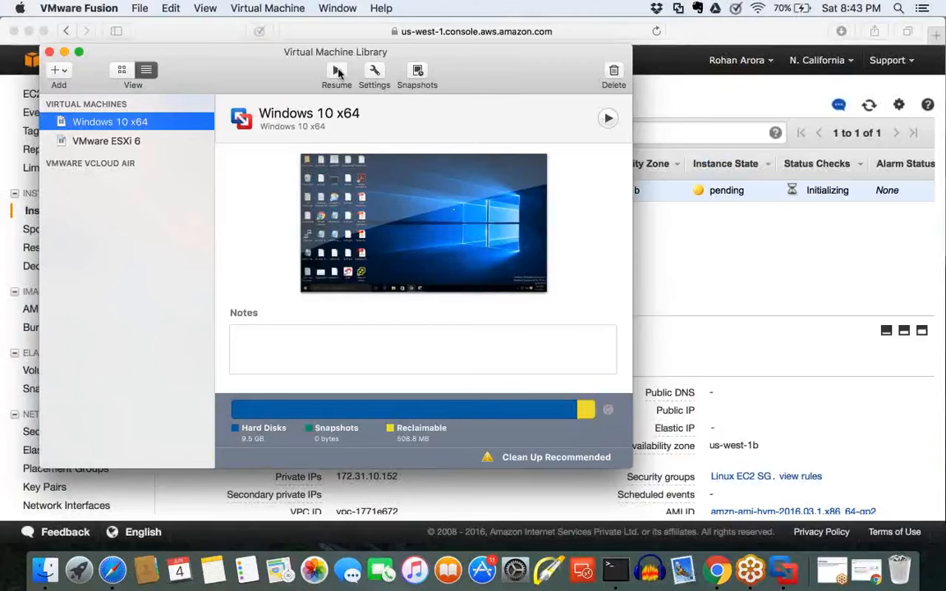
pyautogui.click(337, 73)
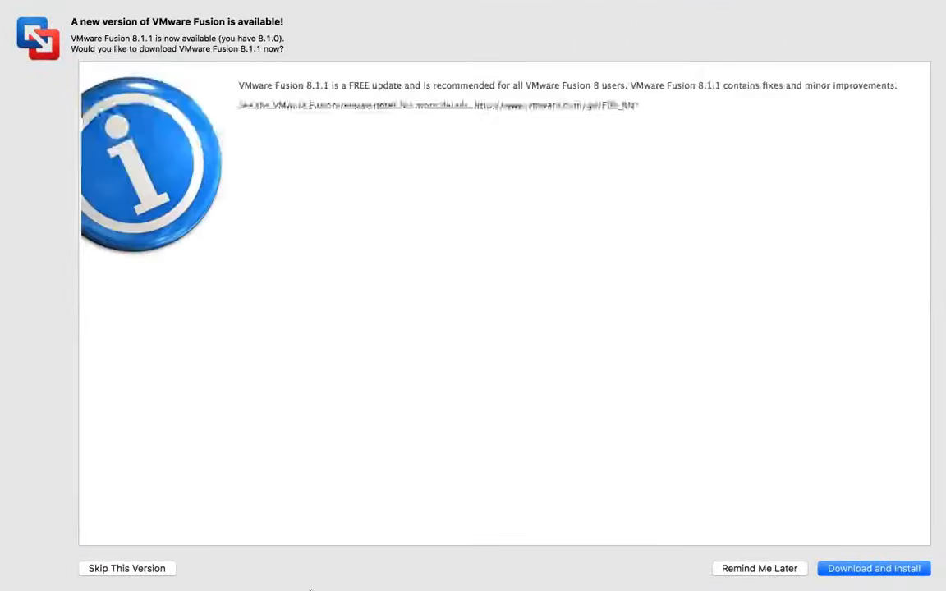
# Step: Return to the EC2 console in Safari and refresh the instance list to check Linux Instance's status
pyautogui.click(745, 571)
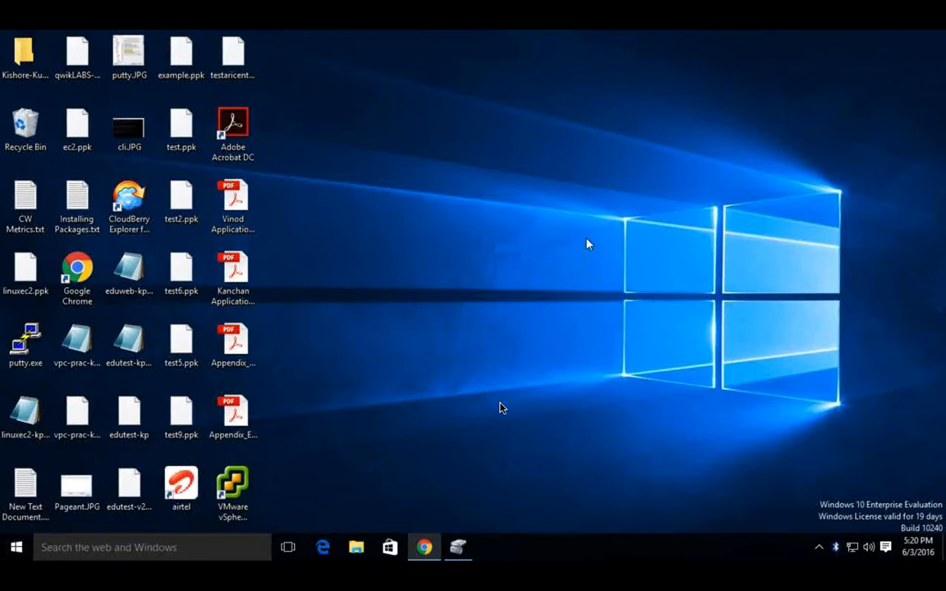
pyautogui.hotkey('ctrl', 'Left')
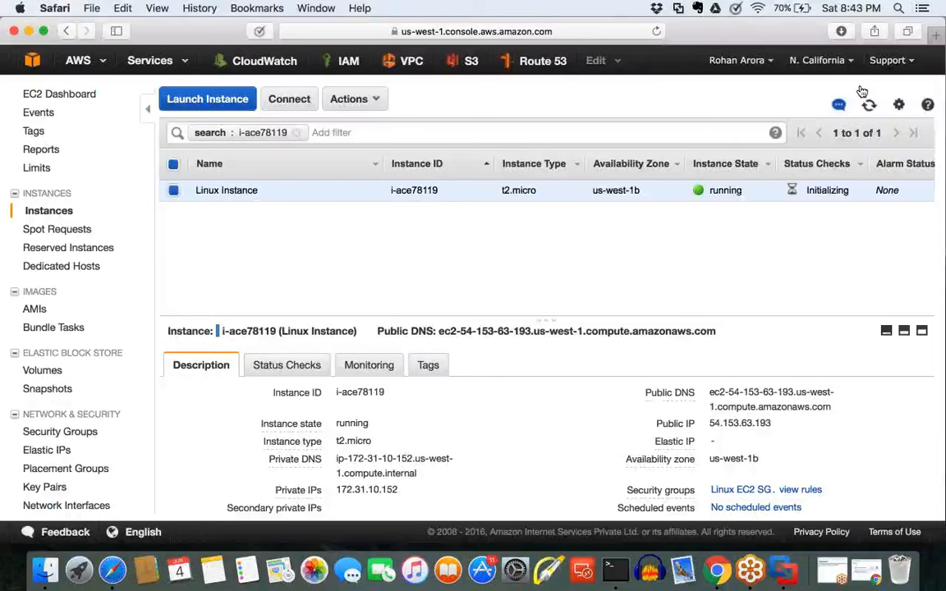
pyautogui.click(868, 103)
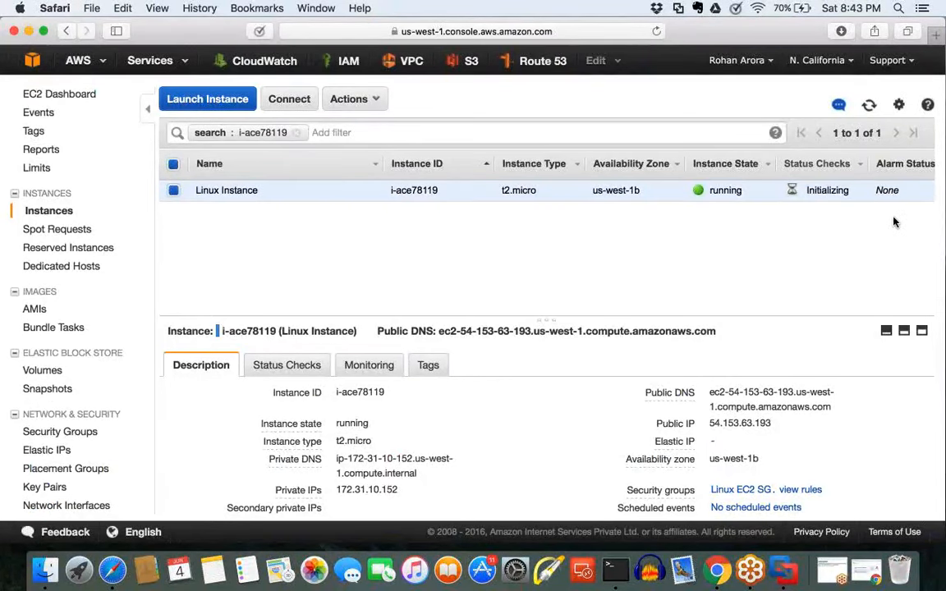
pyautogui.moveTo(766, 145)
pyautogui.mouseDown()
pyautogui.moveTo(756, 190)
pyautogui.moveTo(779, 223)
pyautogui.moveTo(803, 225)
pyautogui.moveTo(877, 201)
pyautogui.moveTo(866, 148)
pyautogui.mouseUp()
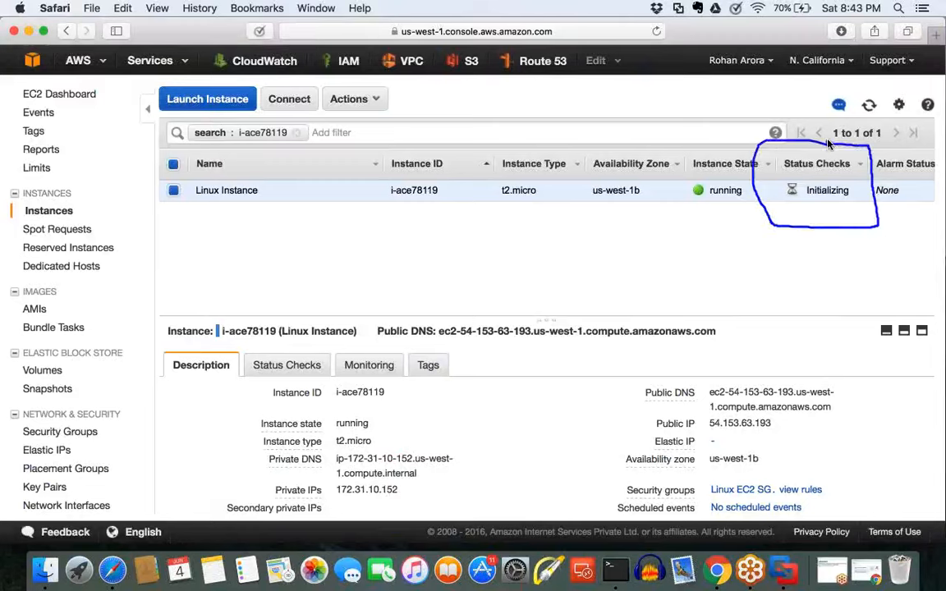
pyautogui.moveTo(780, 254)
pyautogui.mouseDown()
pyautogui.moveTo(765, 283)
pyautogui.moveTo(787, 302)
pyautogui.mouseUp()
pyautogui.moveTo(794, 243)
pyautogui.mouseDown()
pyautogui.moveTo(802, 292)
pyautogui.moveTo(826, 268)
pyautogui.moveTo(815, 278)
pyautogui.moveTo(848, 288)
pyautogui.mouseUp()
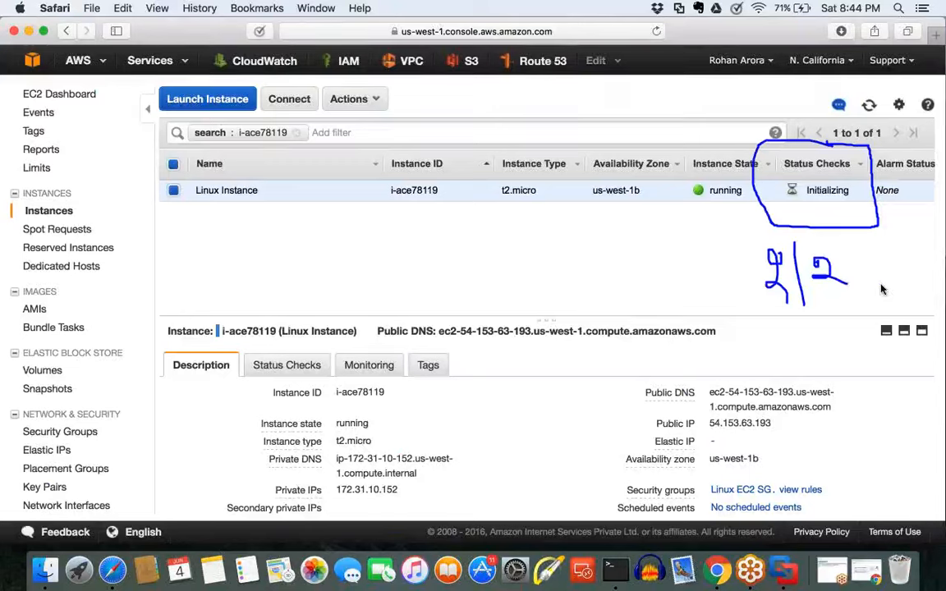
pyautogui.press('Escape')
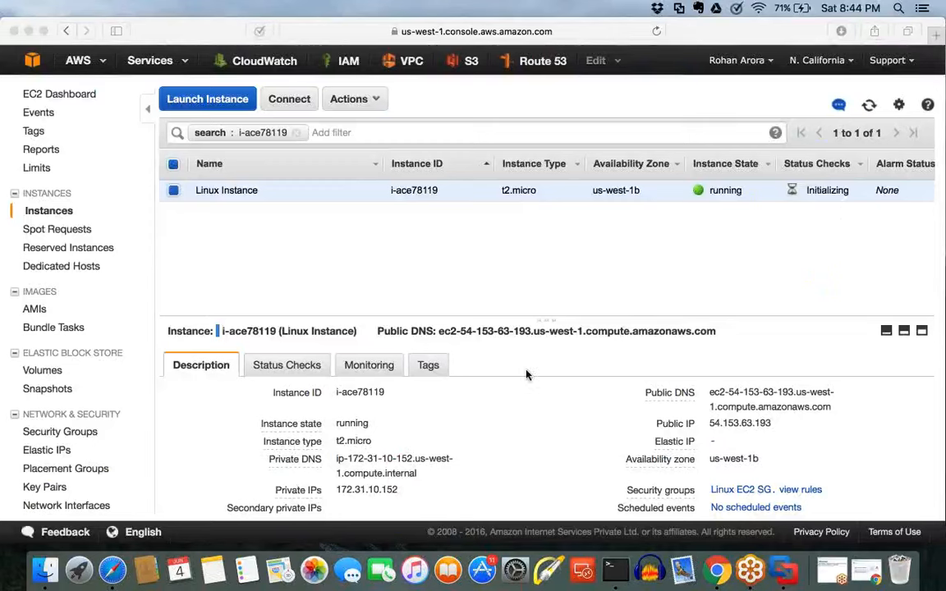
# Step: Bring up VMware Fusion's Virtual Machine Library and minimize its window
pyautogui.press('F4')
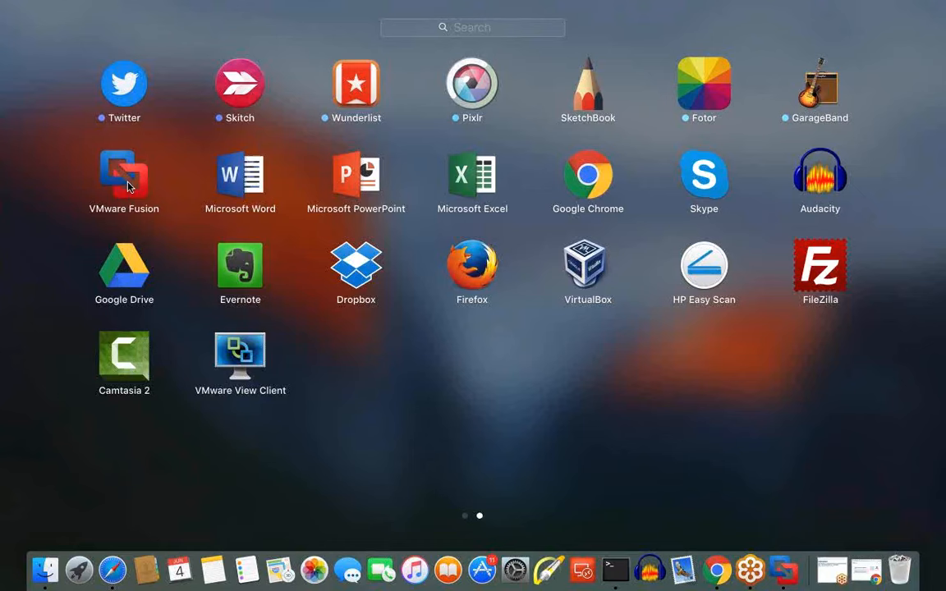
pyautogui.click(128, 185)
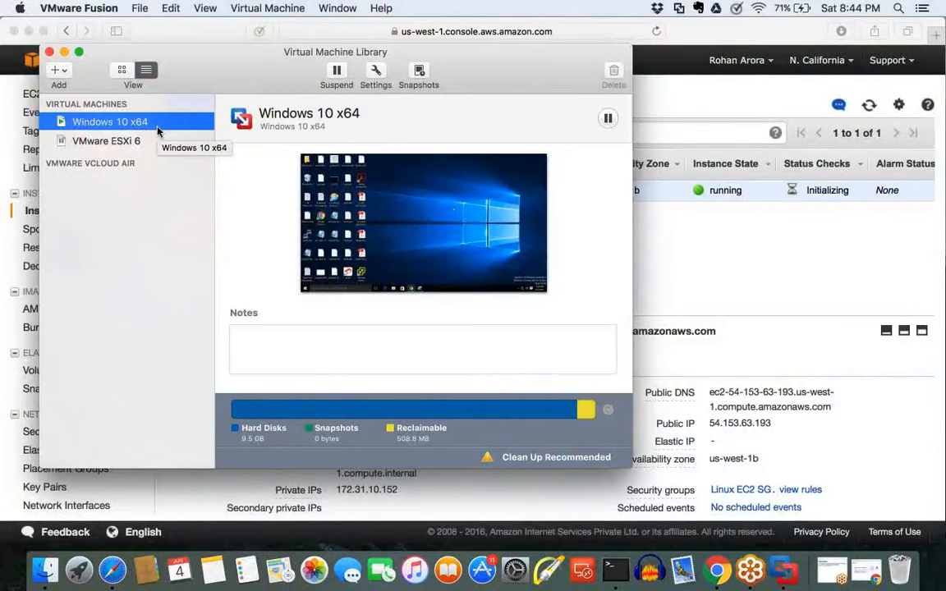
pyautogui.click(64, 53)
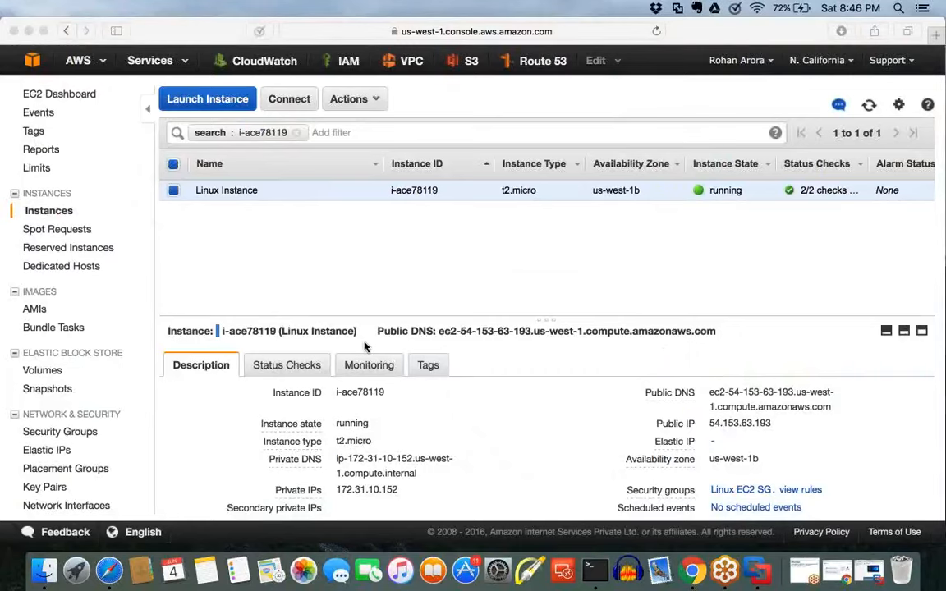
pyautogui.click(753, 574)
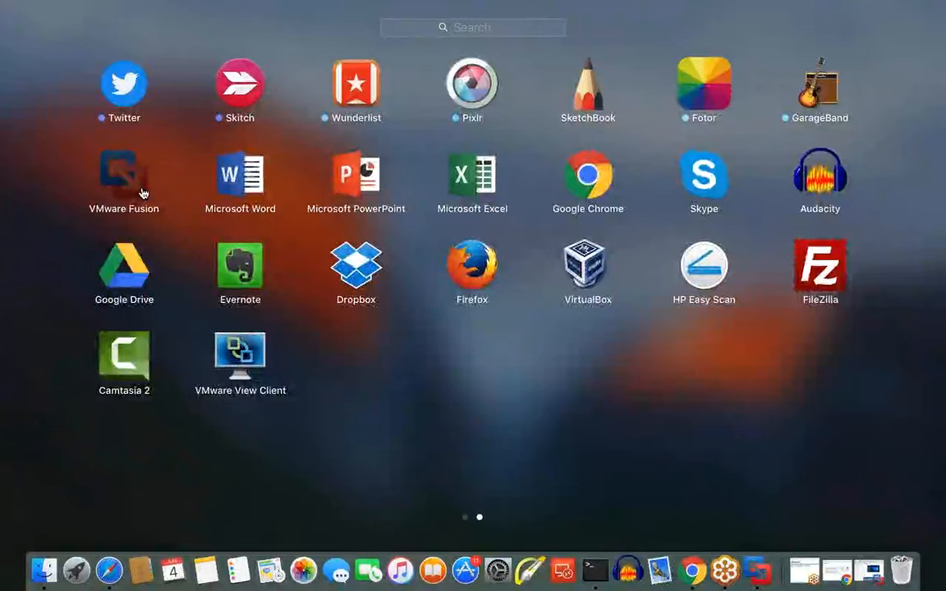
pyautogui.click(141, 190)
pyautogui.hotkey('ctrl', 'Left')
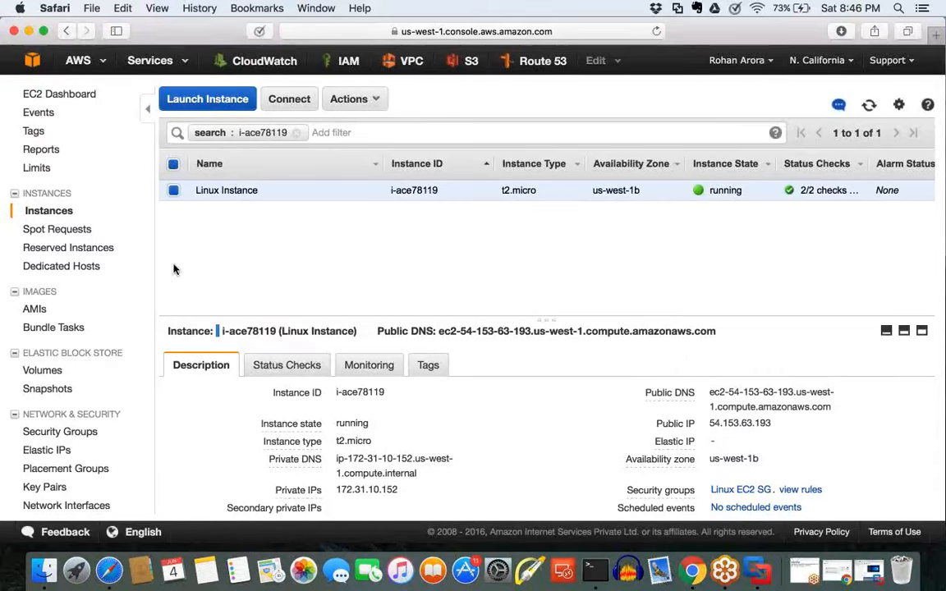
pyautogui.press('super+Tab')
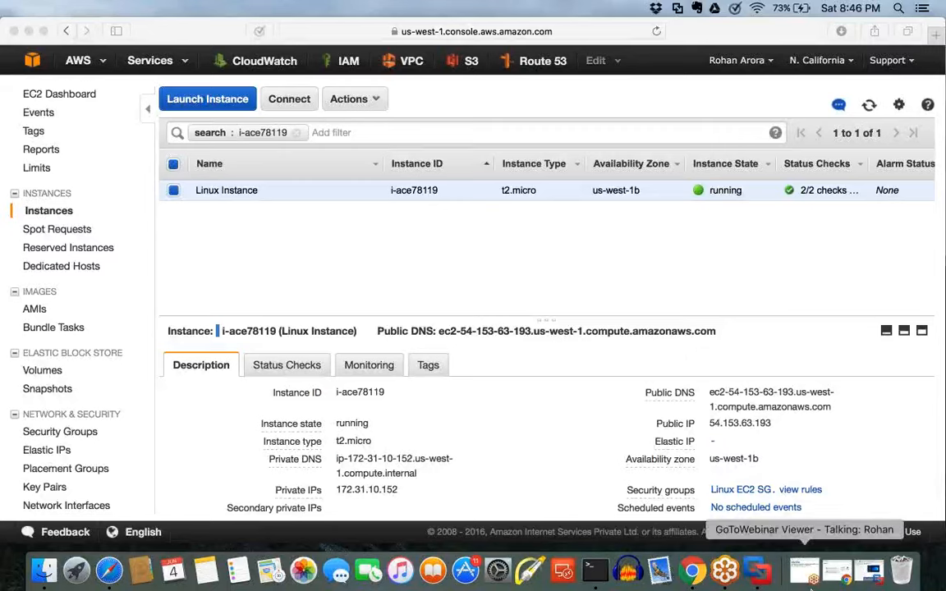
# Step: Switch to the Terminal window and enlarge its text for readability
pyautogui.click(595, 571)
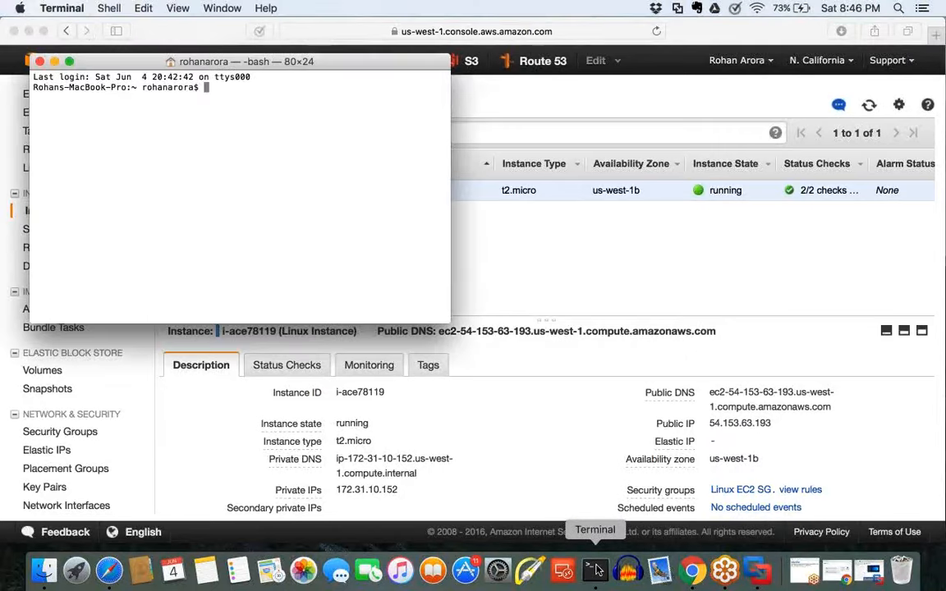
pyautogui.press('super+plus')
pyautogui.press('super+plus')
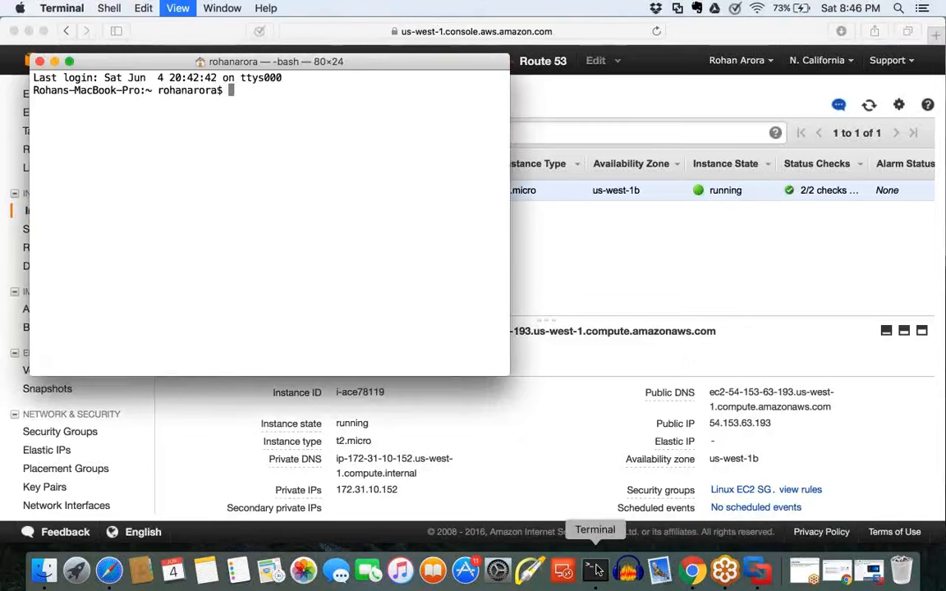
# Step: Enlarge the terminal text further and change the working directory to Documents
pyautogui.press('super+plus')
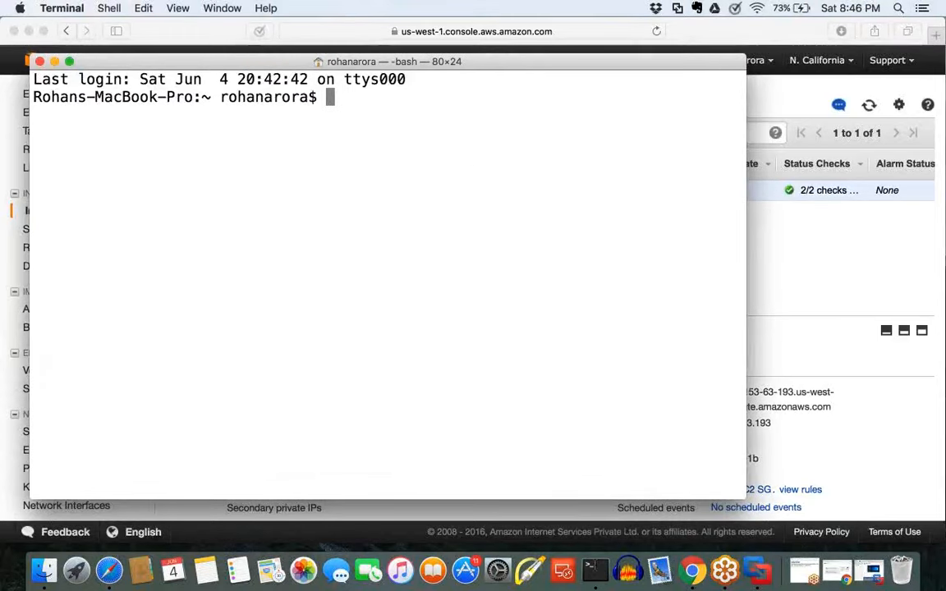
pyautogui.write('cd Documents')
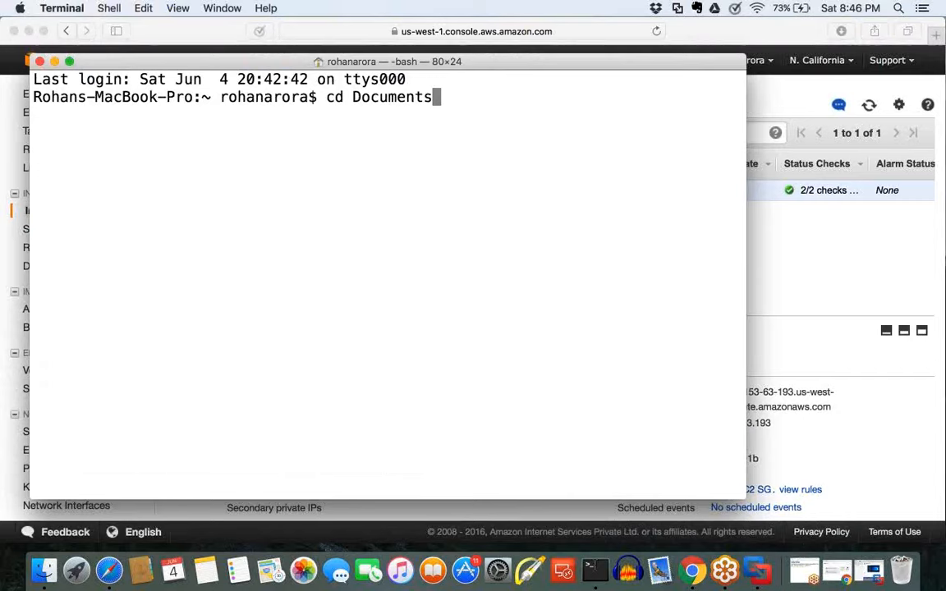
pyautogui.press('Return')
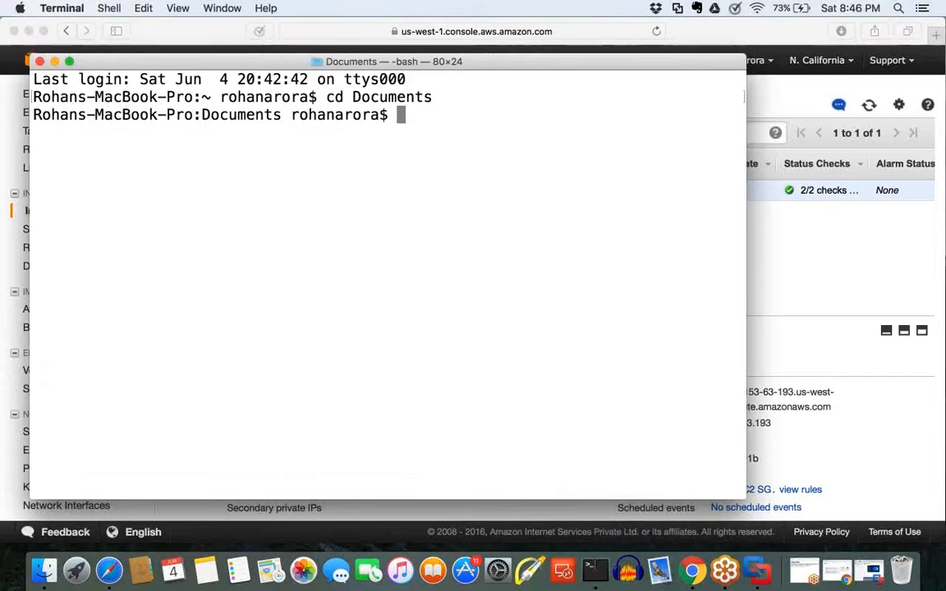
# Step: List all files in Documents in long format with ls -la and highlight the linuxec2-kp.pem key file name
pyautogui.write('ls -')
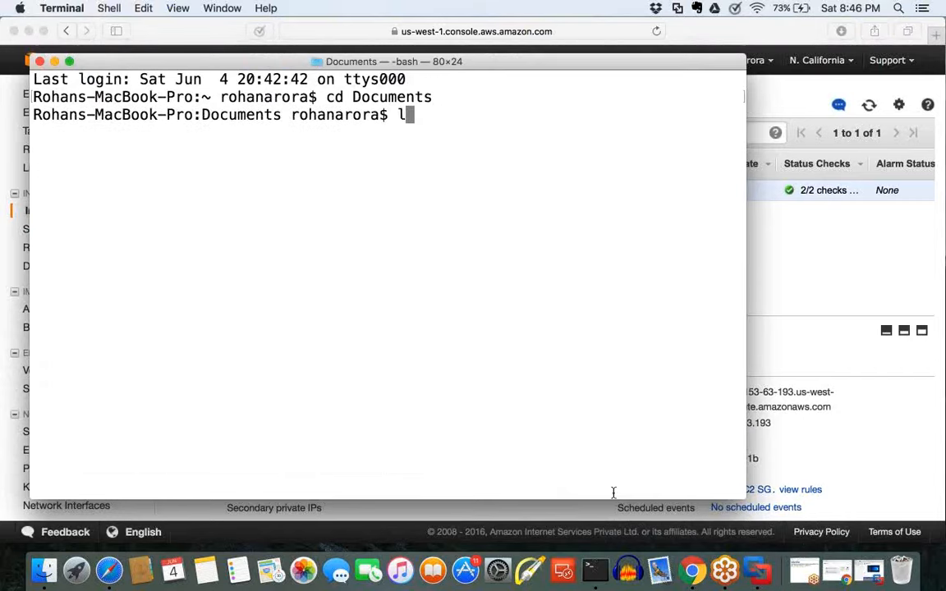
pyautogui.write('la')
pyautogui.press('Return')
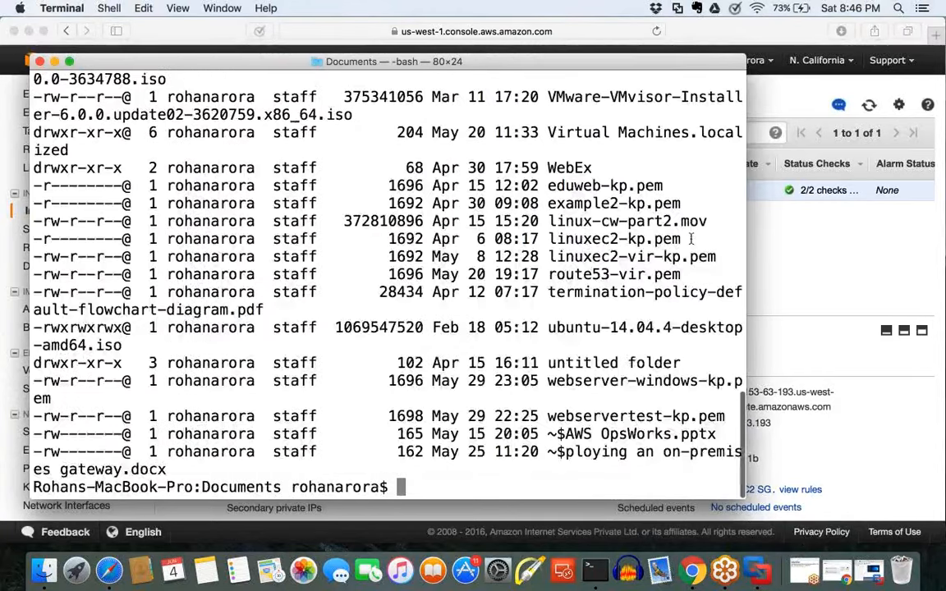
pyautogui.moveTo(682, 238); pyautogui.dragTo(587, 238)
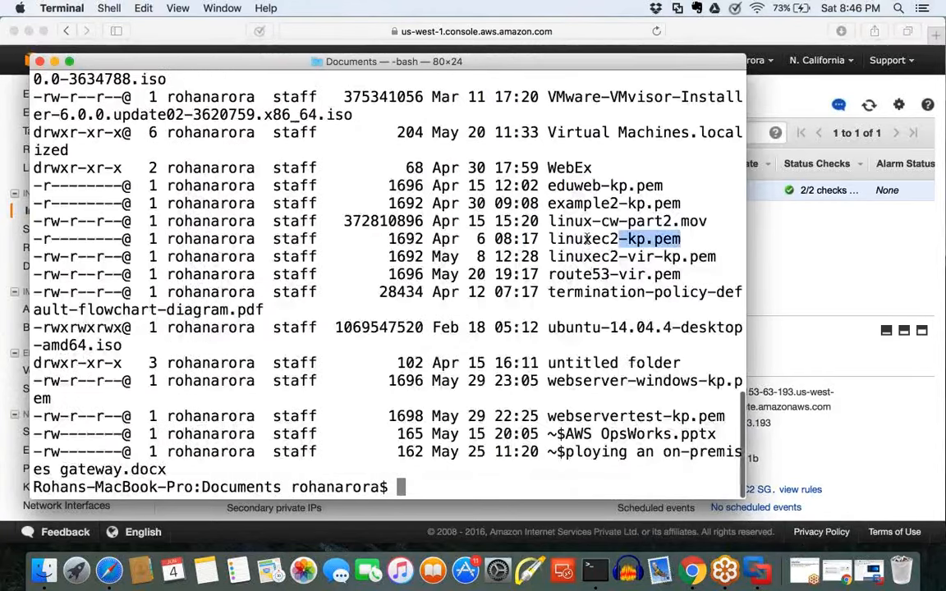
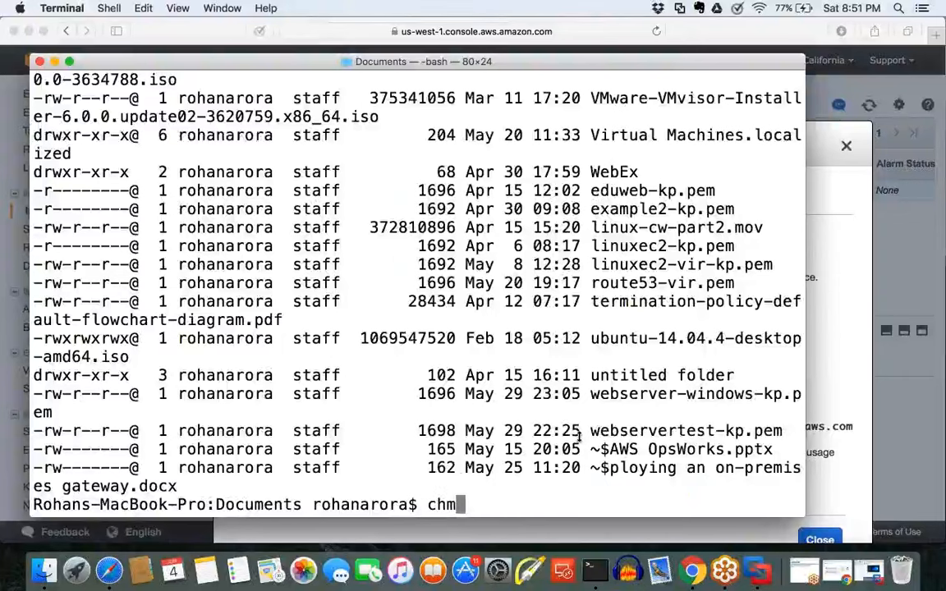
# Step: Restrict the example2-kp.pem key file to owner read-only by running chmod 400 example2-kp.pem
pyautogui.press('BackSpace')
pyautogui.write('d 400 l')
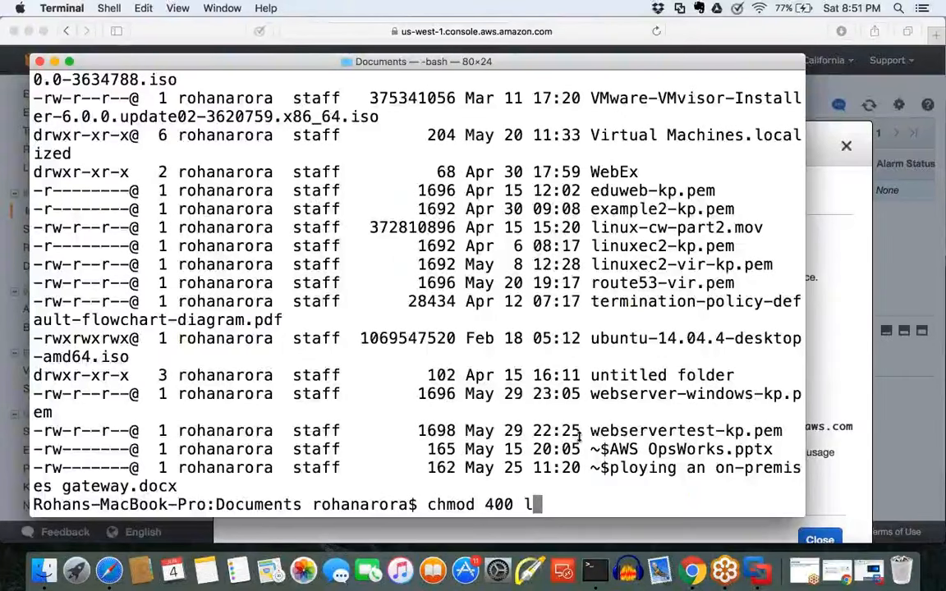
pyautogui.press('BackSpace')
pyautogui.write('examo')
pyautogui.press('BackSpace')
pyautogui.write('p')
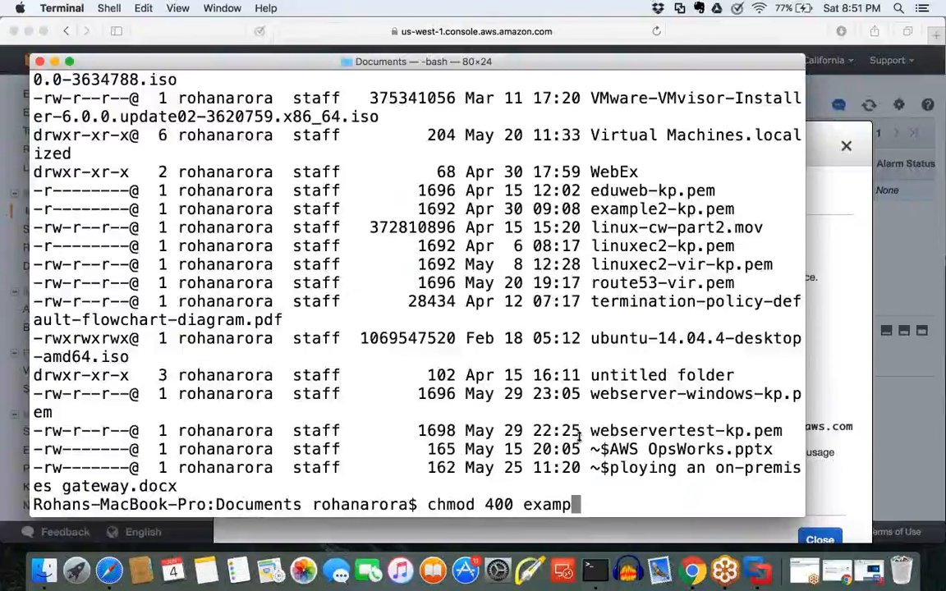
pyautogui.write('le2-kp.pem')
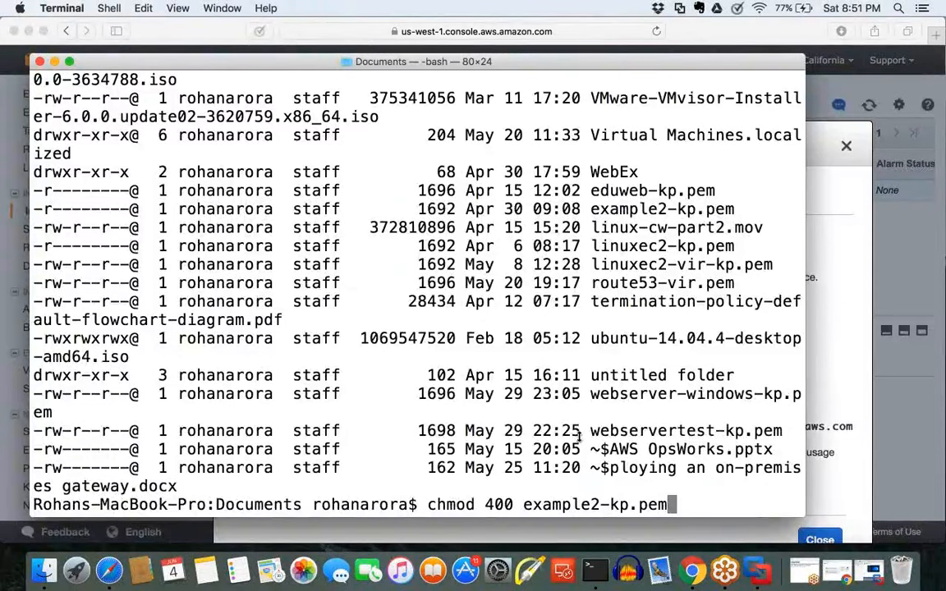
pyautogui.press('Return')
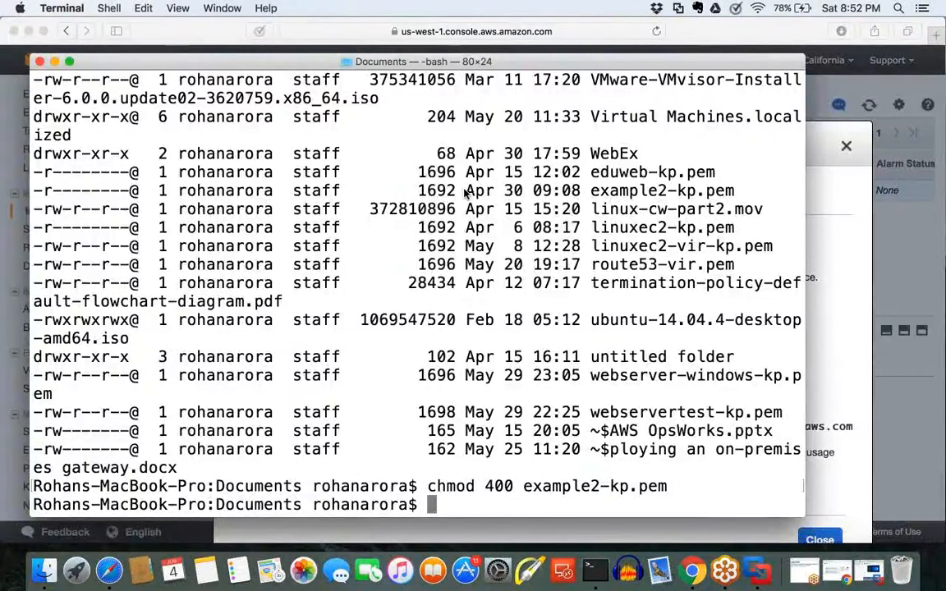
# Step: Close the Terminal window and dismiss the Connect To Your Instance dialog in the EC2 console
pyautogui.click(39, 63)
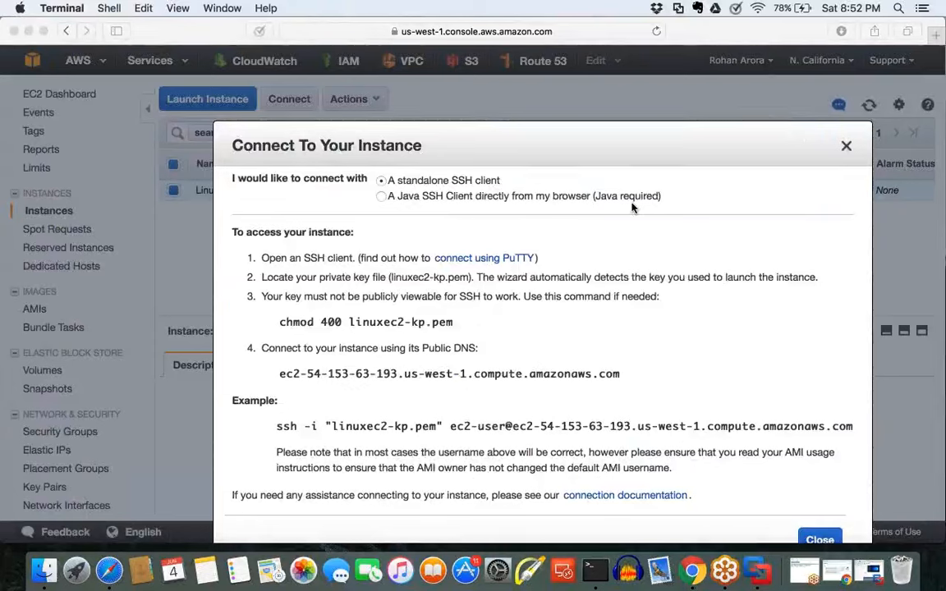
pyautogui.click(876, 155)
pyautogui.click(876, 155)
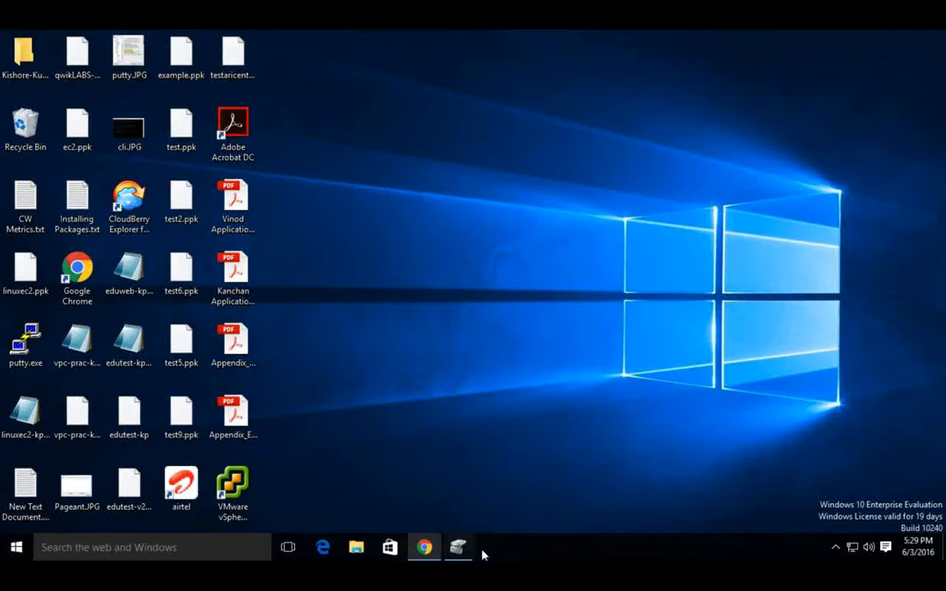
# Step: Switch to Chrome in the Windows virtual machine and search Google for "putty download"
pyautogui.click(427, 548)
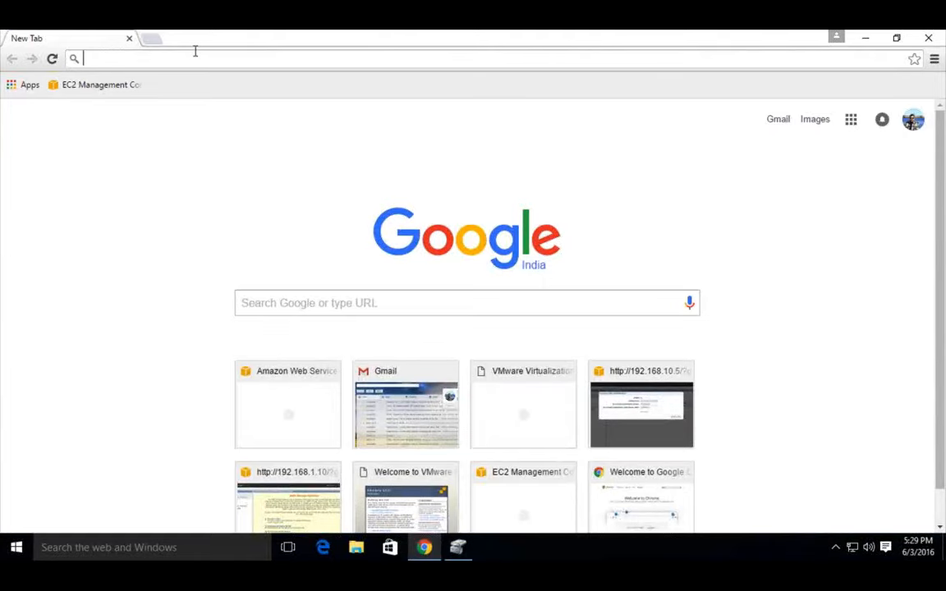
pyautogui.write('google')
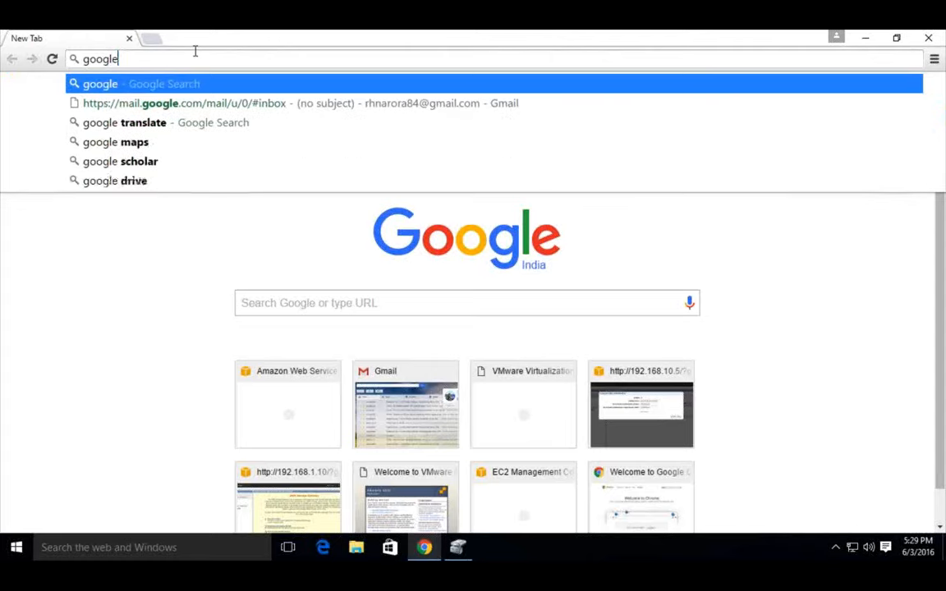
pyautogui.click(300, 303)
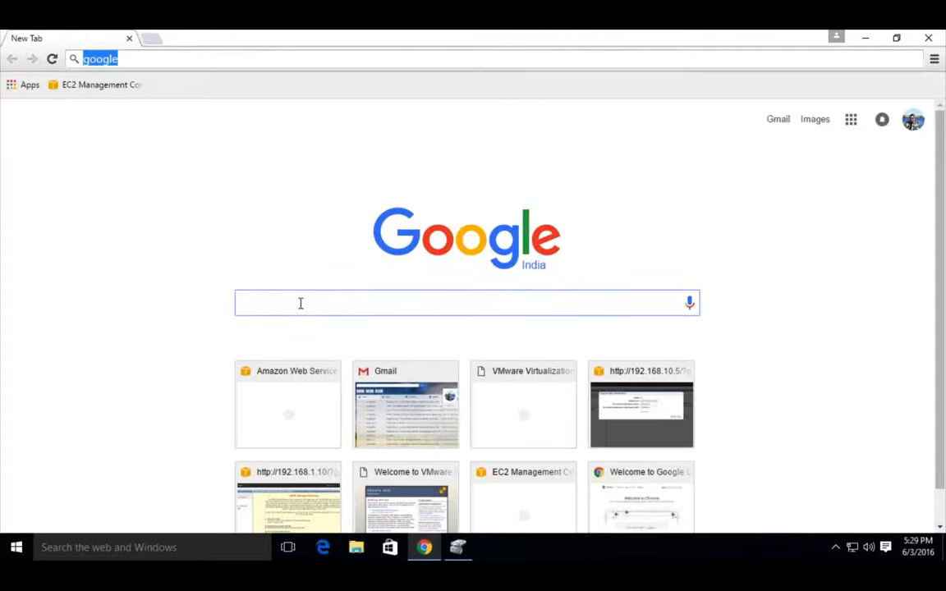
pyautogui.write('outty')
pyautogui.press('BackSpace')
pyautogui.press('BackSpace')
pyautogui.press('BackSpace')
pyautogui.press('BackSpace')
pyautogui.press('BackSpace')
pyautogui.write('puttyy')
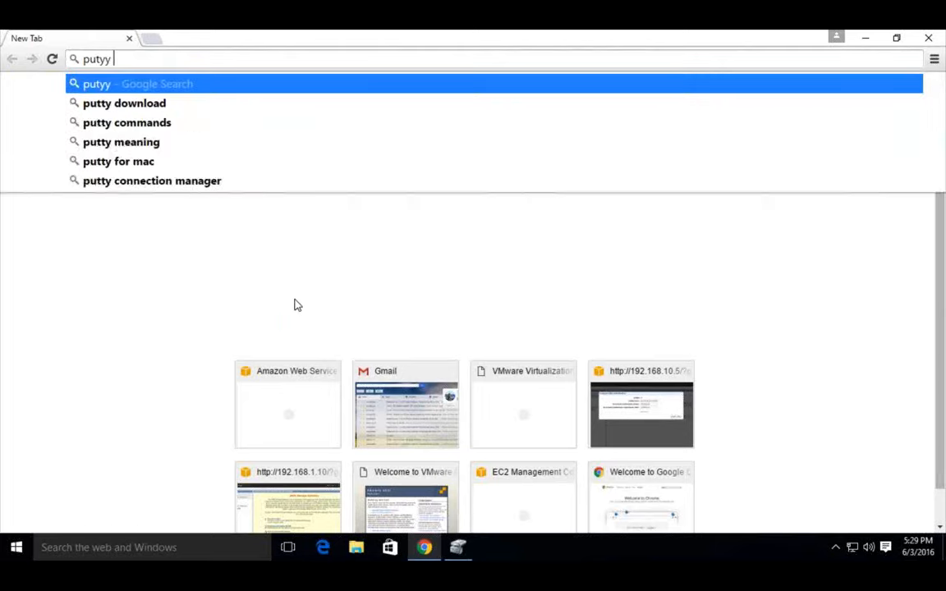
pyautogui.press('BackSpace')
pyautogui.press('BackSpace')
pyautogui.press('BackSpace')
pyautogui.press('BackSpace')
pyautogui.write('ty')
pyautogui.press('BackSpace')
pyautogui.write('ty down')
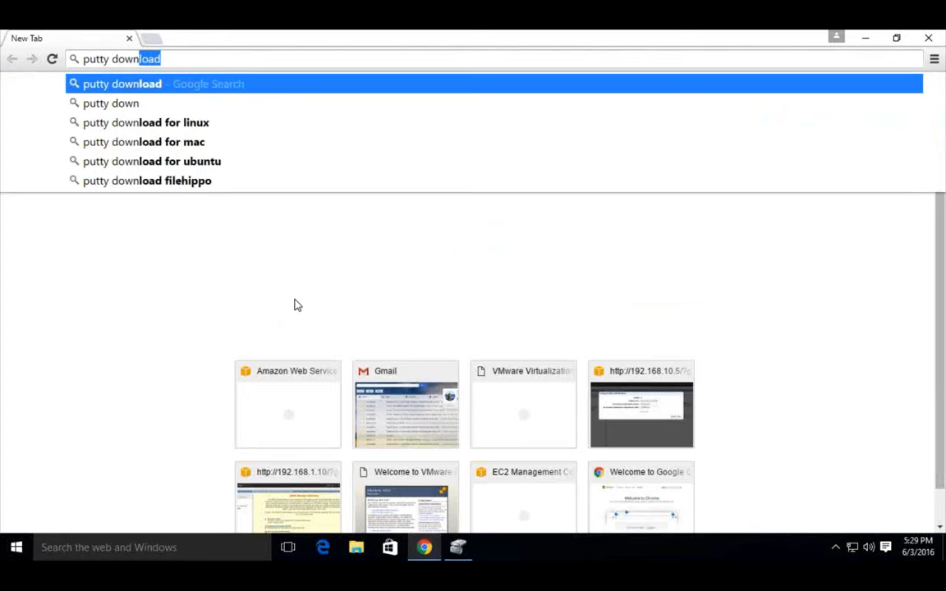
pyautogui.press('Return')
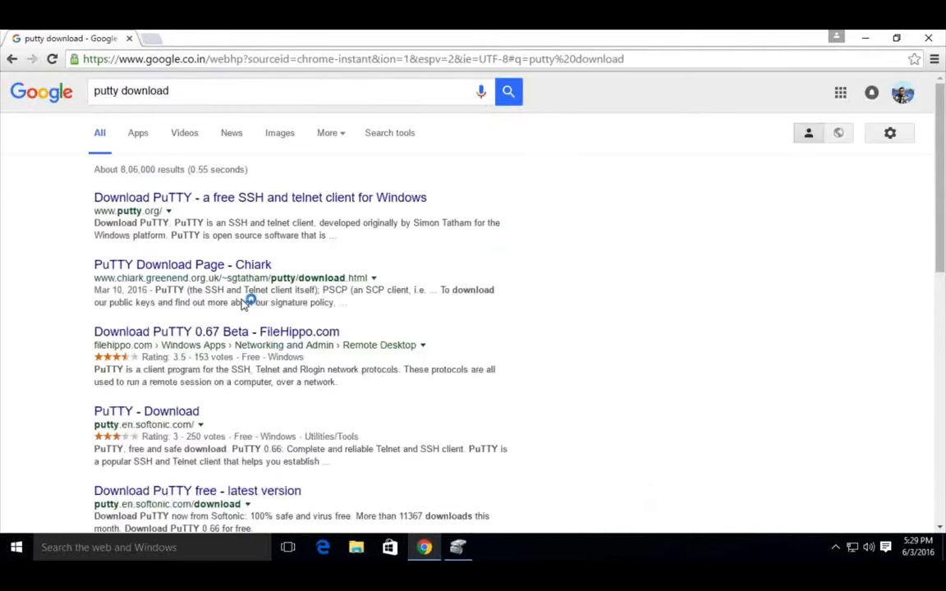
# Step: Open the PuTTY Download Page - Chiark result, return to the search results and open the same page again
pyautogui.click(236, 267)
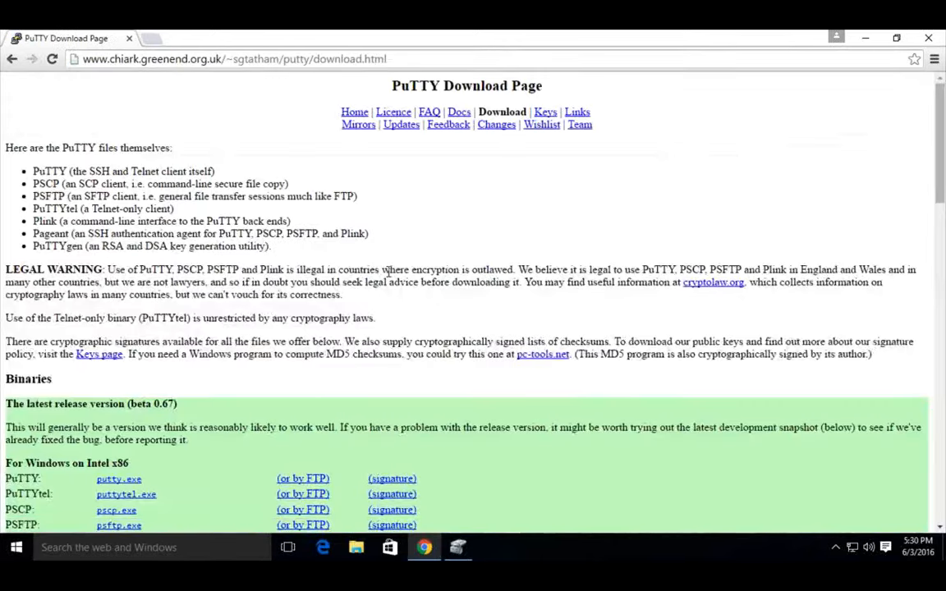
pyautogui.scroll(-1, 387, 273)
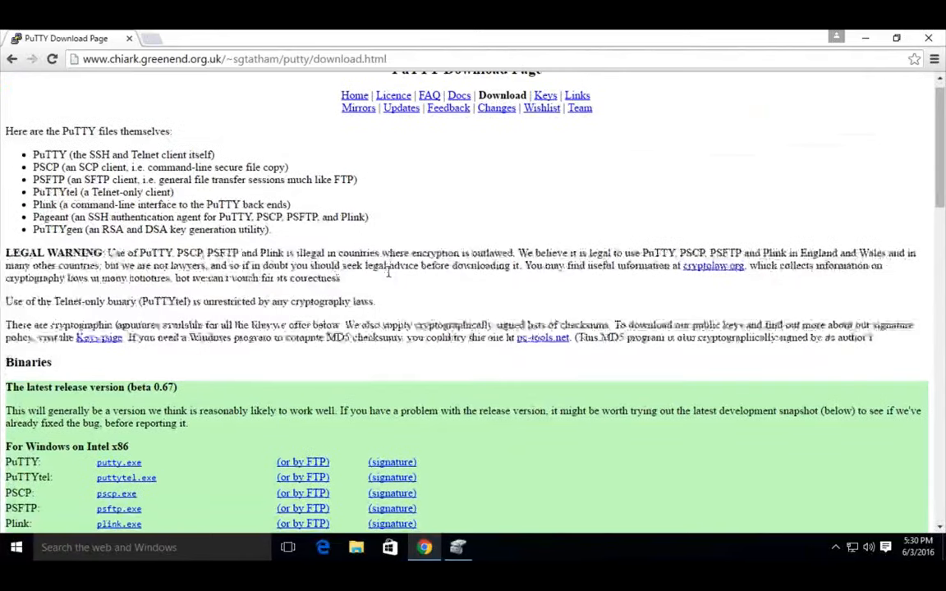
pyautogui.scroll(-5, 388, 275)
pyautogui.scroll(6, 389, 275)
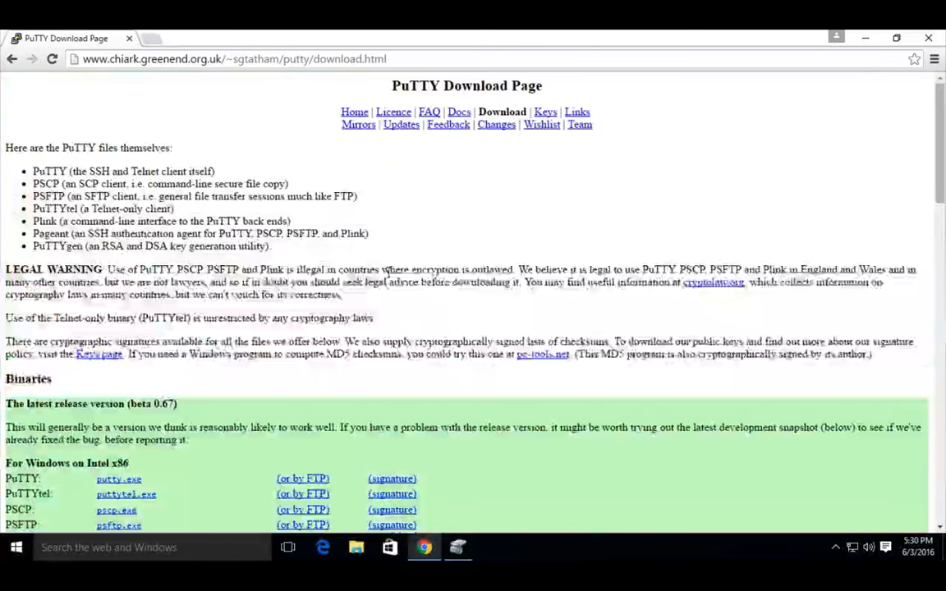
pyautogui.click(11, 58)
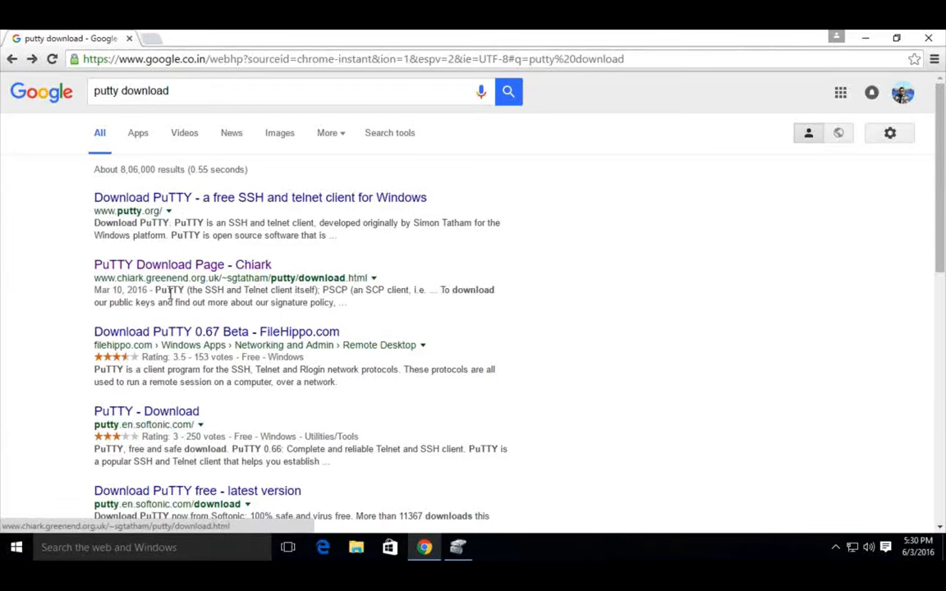
pyautogui.click(164, 264)
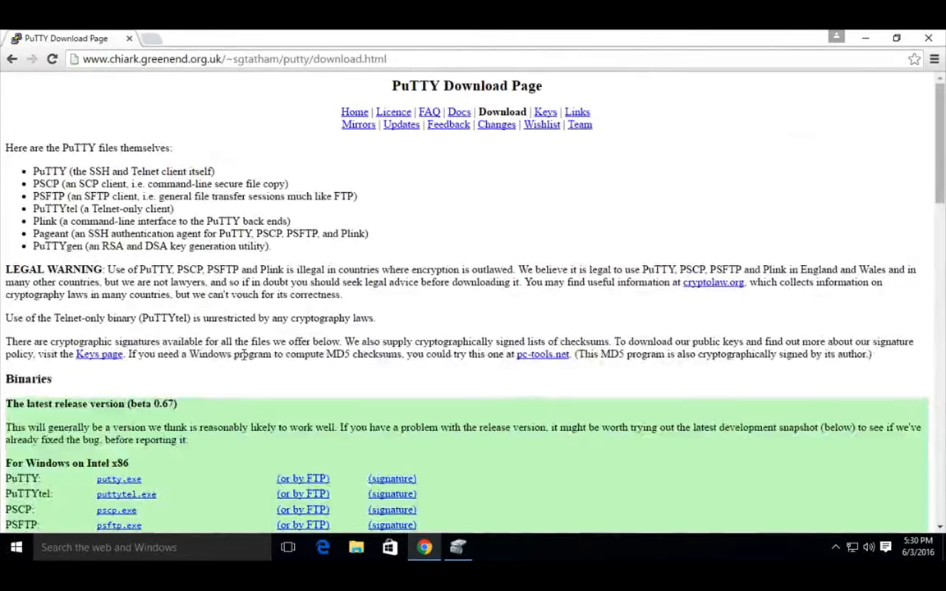
# Step: Highlight the putty.exe and puttygen.exe downloads listed for Windows on Intel x86, and close the browser
pyautogui.scroll(-1, 244, 355)
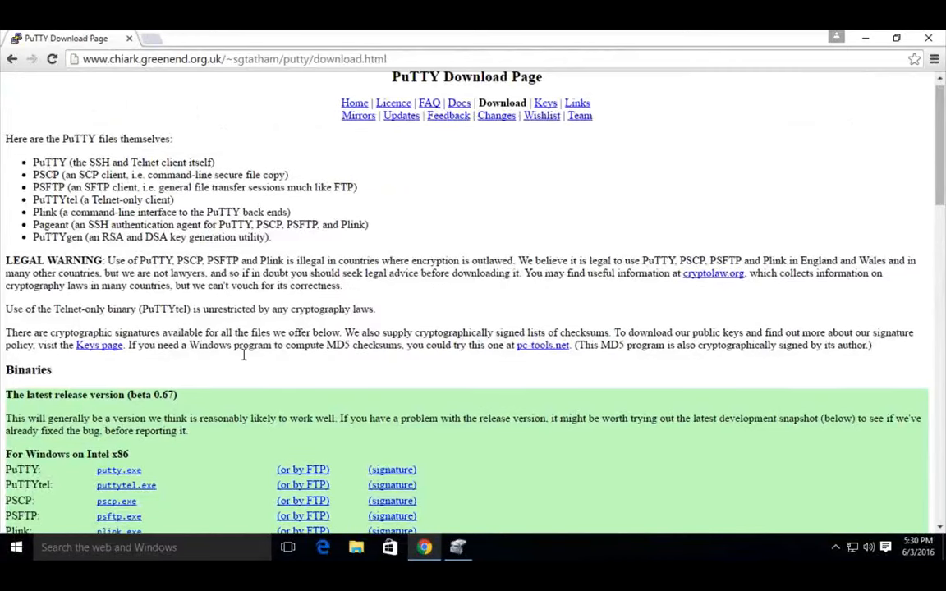
pyautogui.scroll(-2, 244, 354)
pyautogui.scroll(-1, 138, 275)
pyautogui.doubleClick(136, 273)
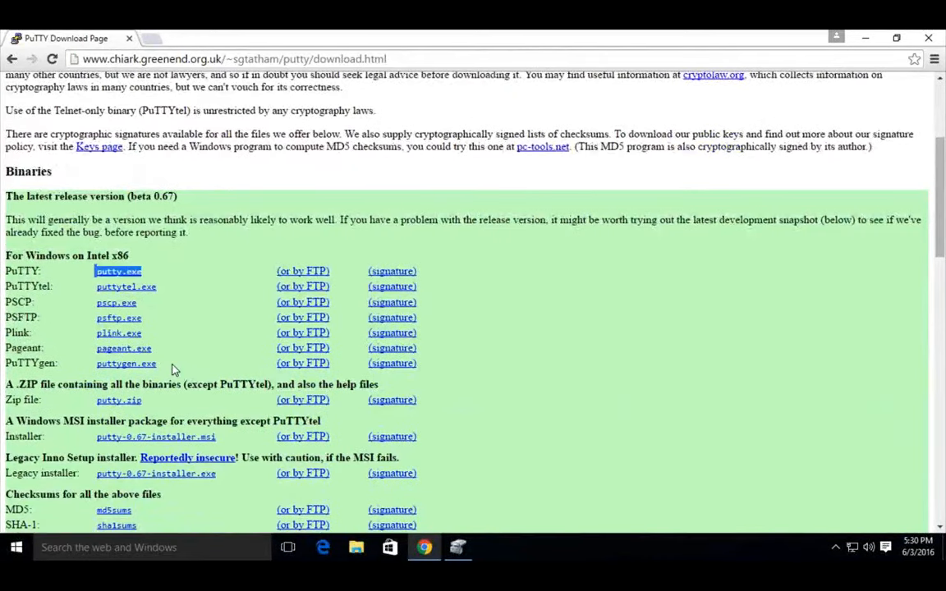
pyautogui.scroll(-1, 173, 370)
pyautogui.scroll(-1, 172, 370)
pyautogui.doubleClick(101, 295)
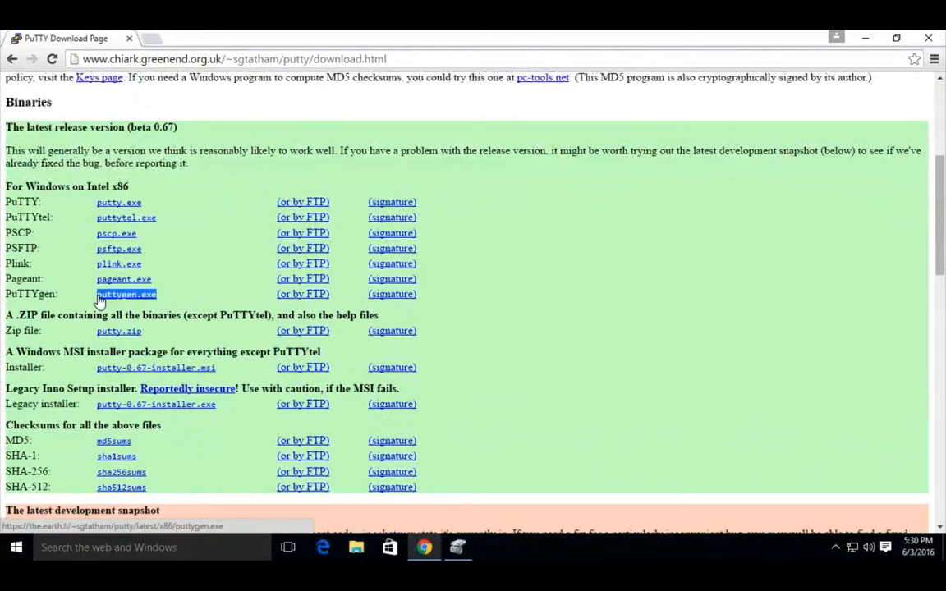
pyautogui.click(179, 300)
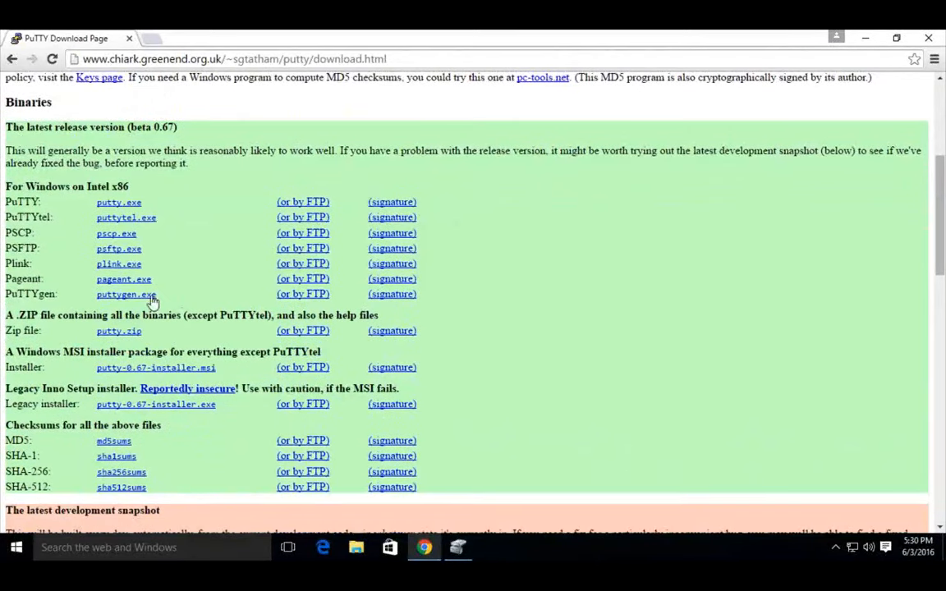
pyautogui.doubleClick(104, 297)
pyautogui.moveTo(97, 202)
pyautogui.mouseDown()
pyautogui.moveTo(105, 211)
pyautogui.moveTo(149, 207)
pyautogui.moveTo(101, 212)
pyautogui.mouseUp()
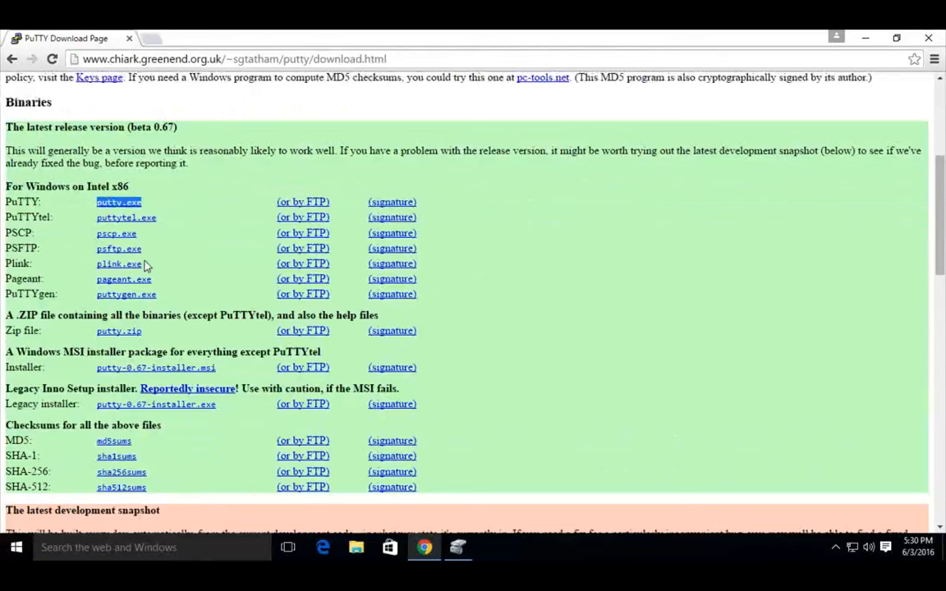
pyautogui.moveTo(163, 293); pyautogui.dragTo(82, 296)
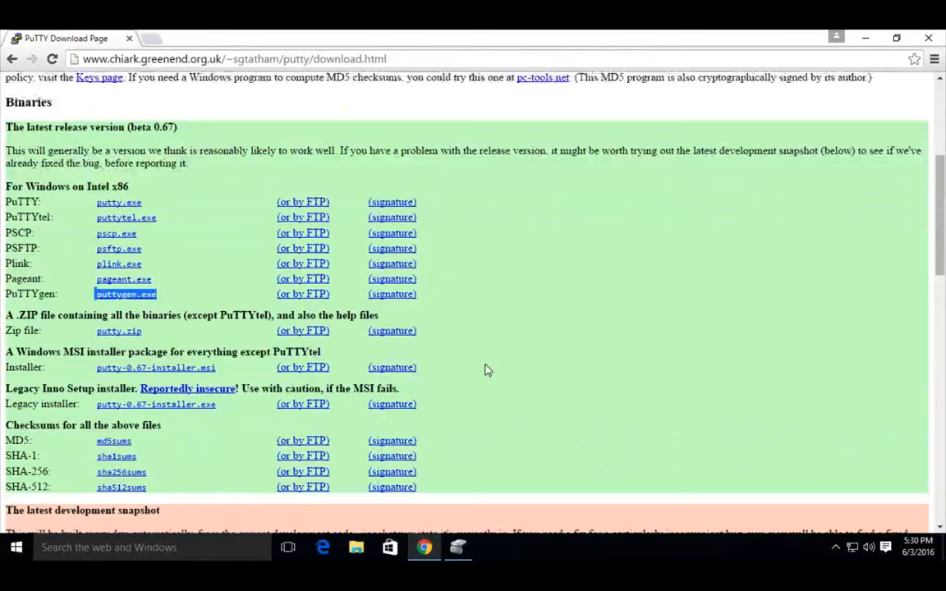
pyautogui.click(932, 38)
pyautogui.click(931, 38)
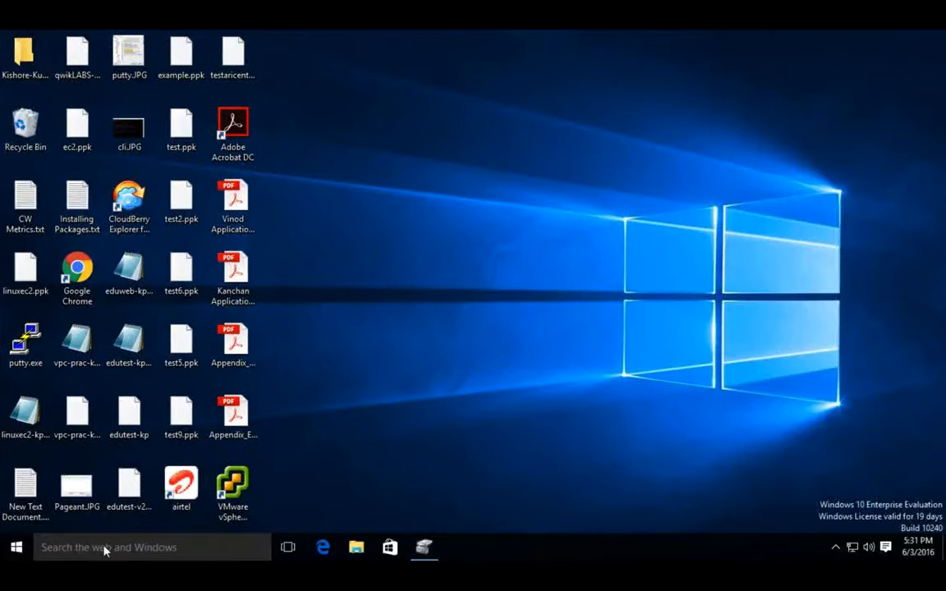
pyautogui.click(105, 552)
pyautogui.write('pu')
pyautogui.press('BackSpace')
pyautogui.press('BackSpace')
# Step: Open the Downloads folder in File Explorer and launch puttygen.exe
pyautogui.click(356, 548)
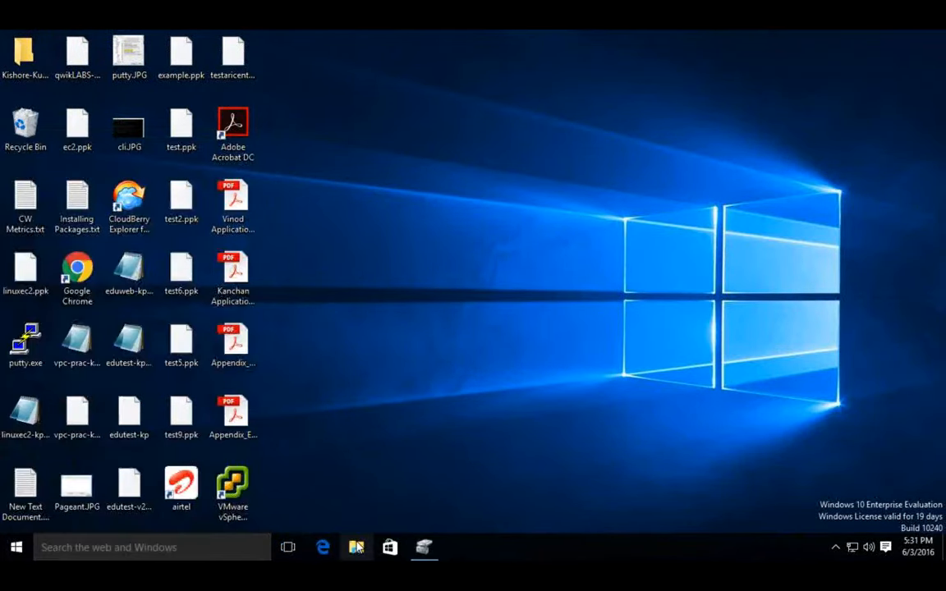
pyautogui.click(356, 548)
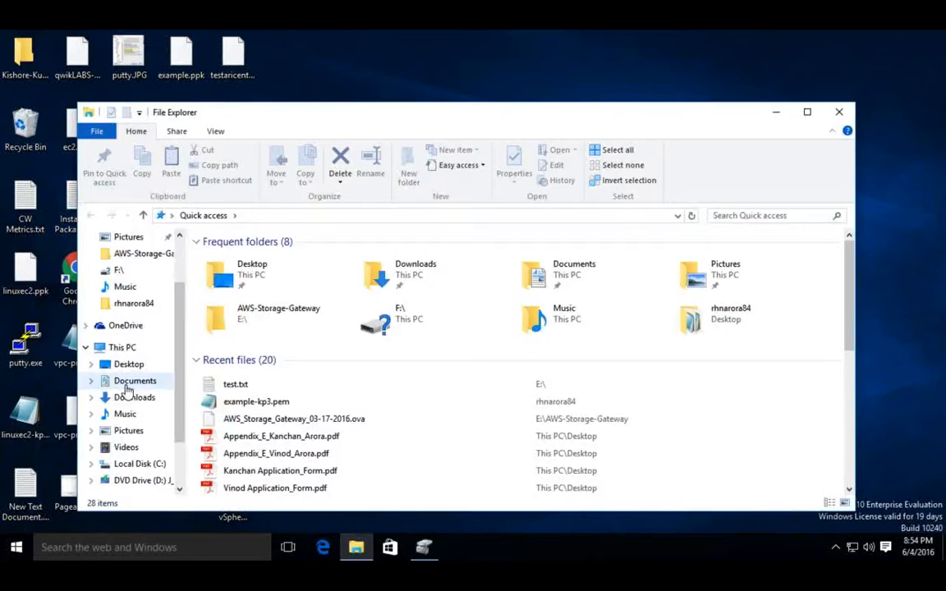
pyautogui.scroll(-2, 126, 390)
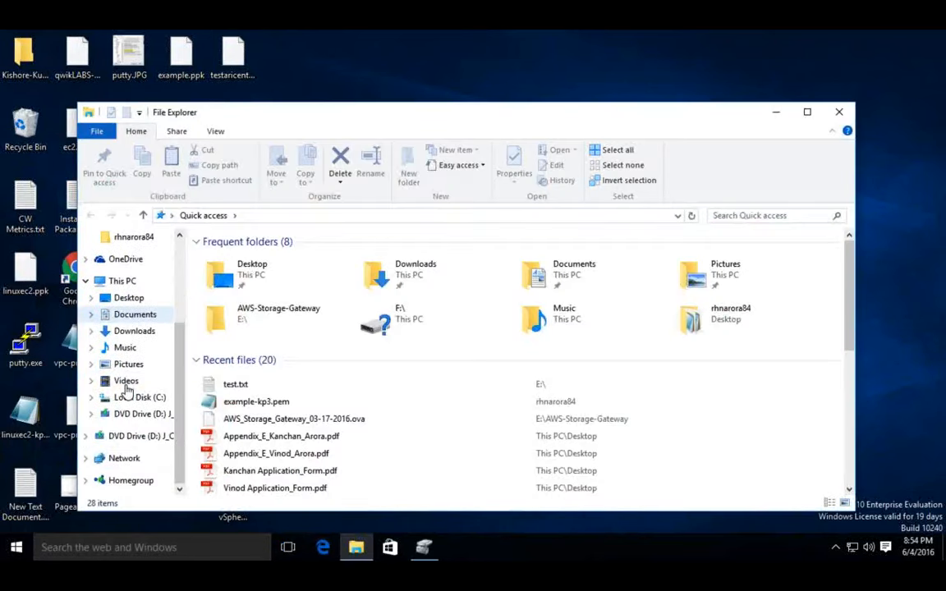
pyautogui.scroll(3, 127, 390)
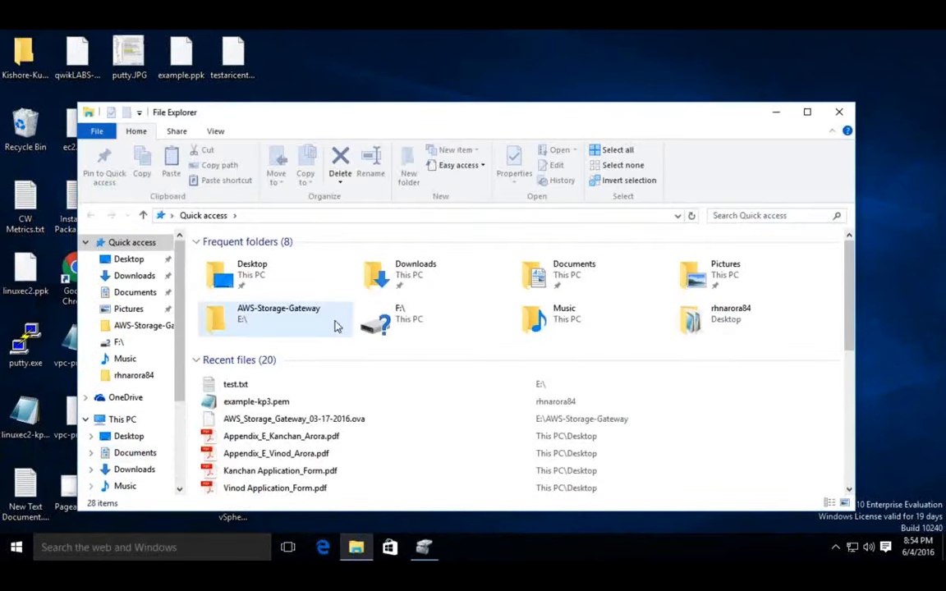
pyautogui.doubleClick(416, 267)
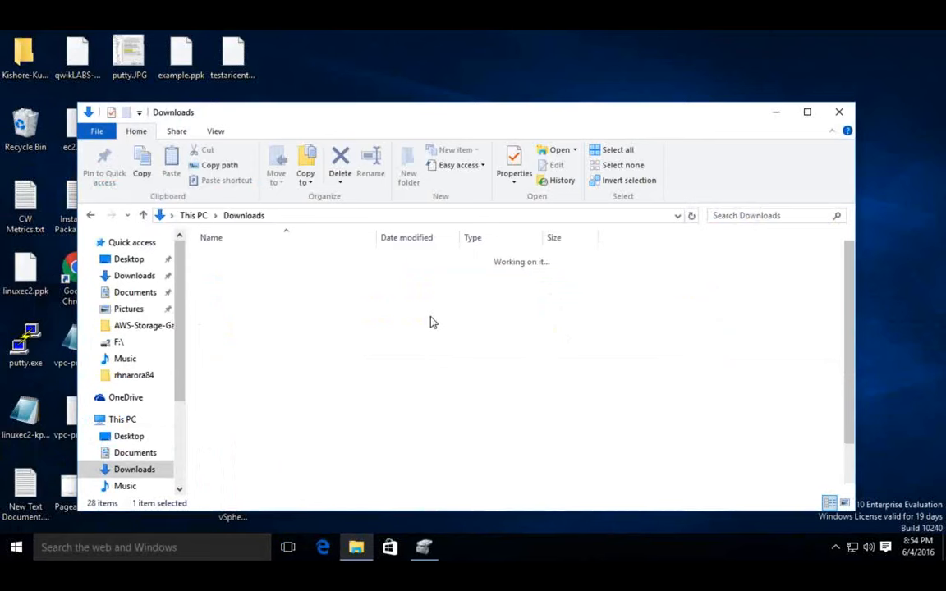
pyautogui.scroll(-1, 289, 402)
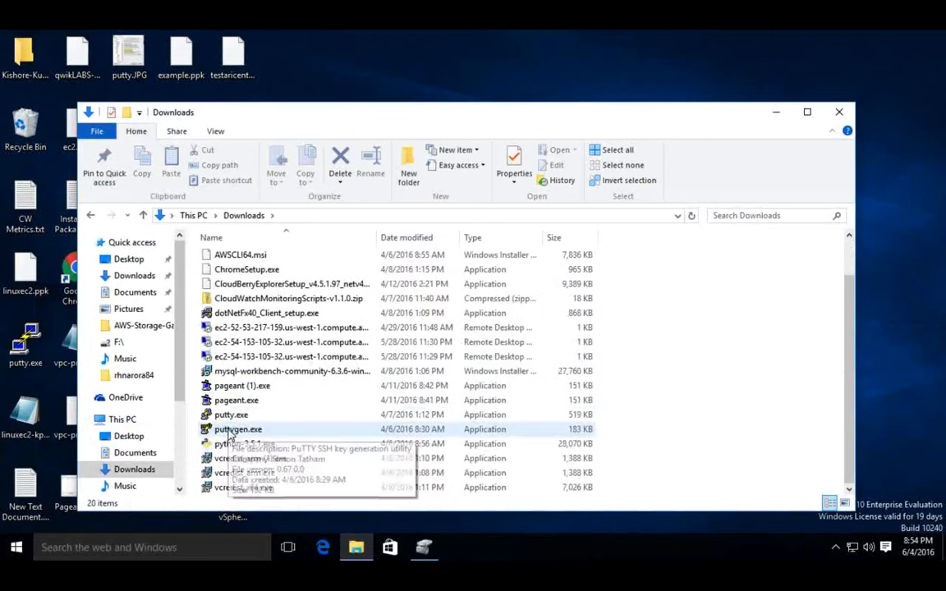
pyautogui.click(237, 432)
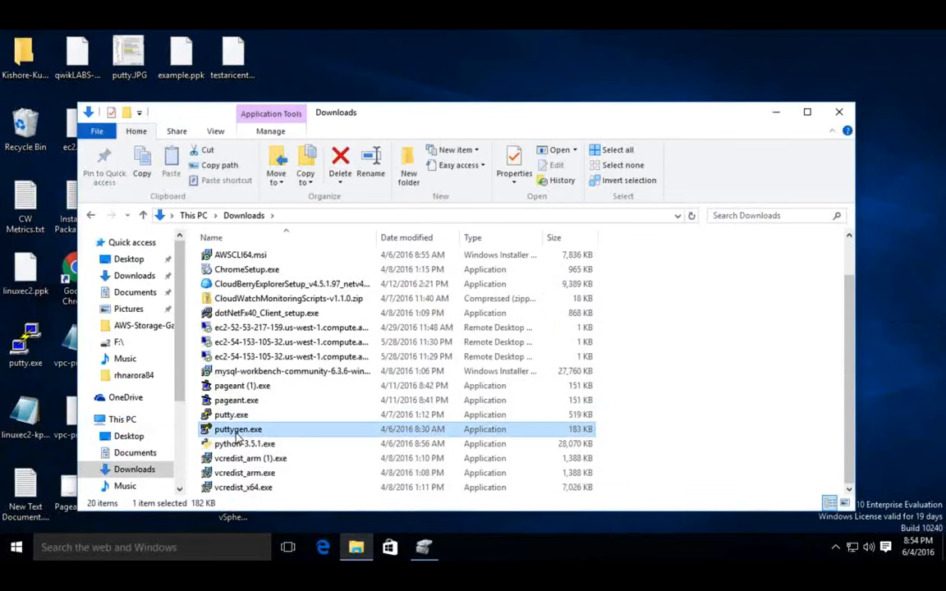
pyautogui.doubleClick(236, 432)
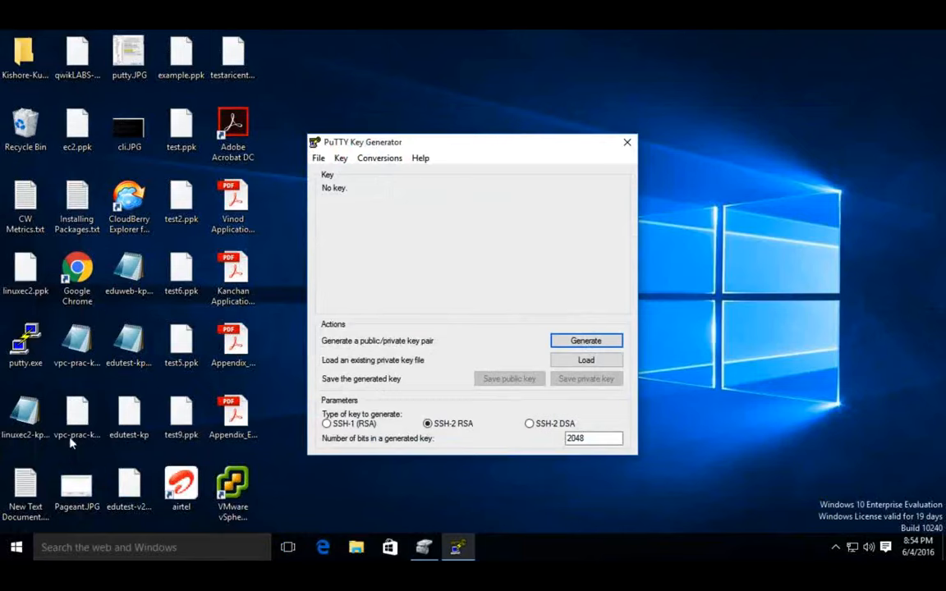
# Step: View the contents of the linuxec2-kp.pem key file from the desktop in Notepad and close it
pyautogui.click(29, 411)
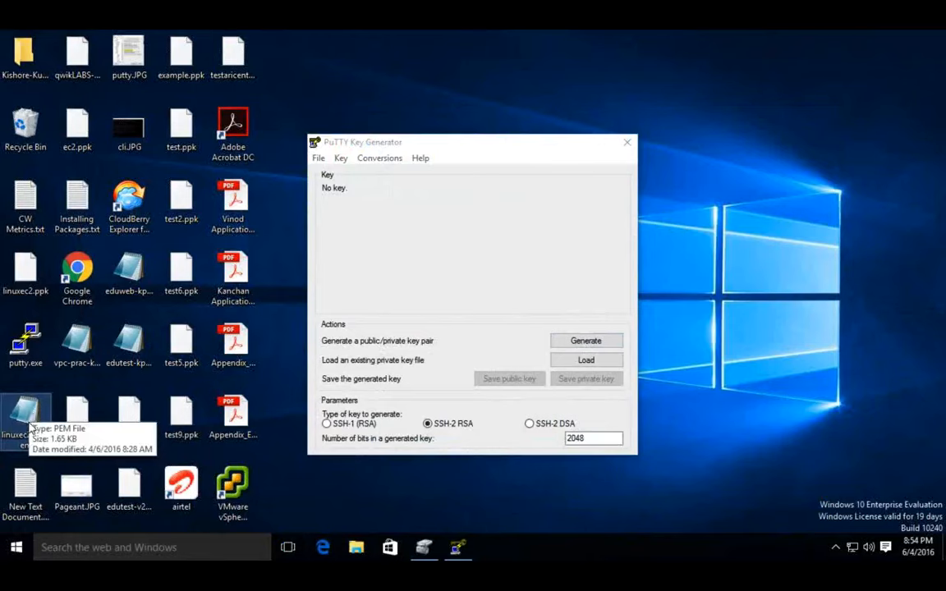
pyautogui.doubleClick(32, 414)
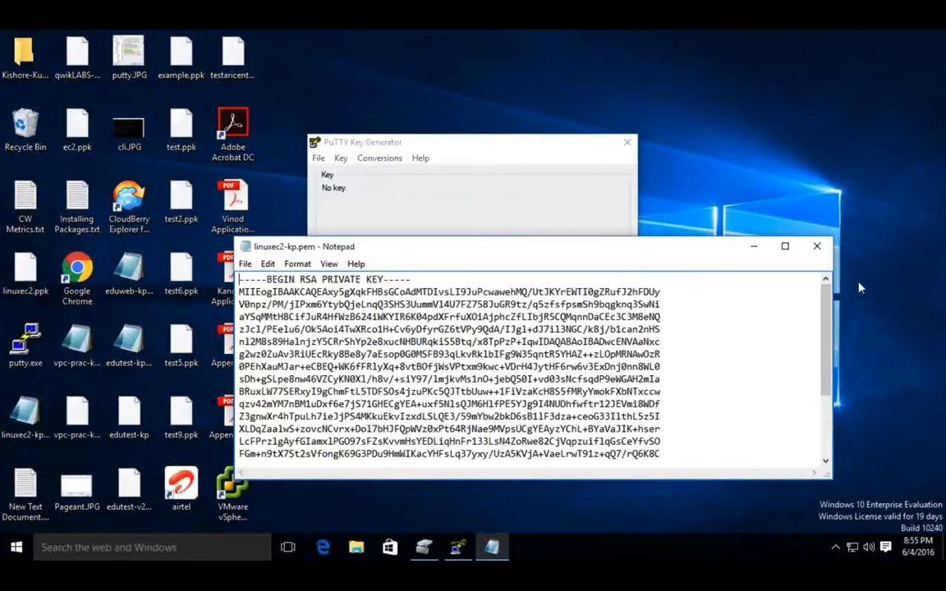
pyautogui.click(817, 248)
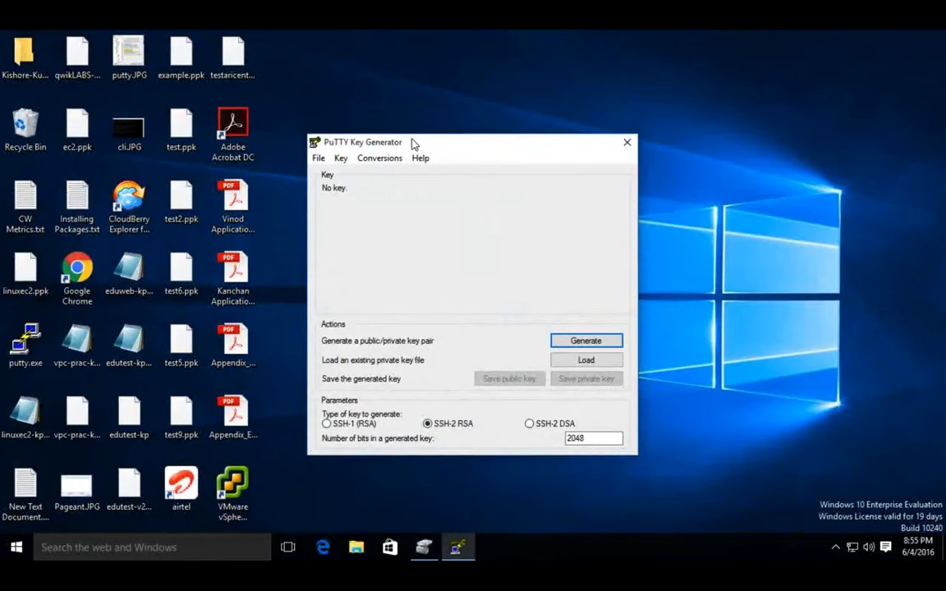
# Step: Load the private key file linuxec2-kp.pem from the Desktop with the file type set to All Files (*.*), and dismiss the notice
pyautogui.click(320, 160)
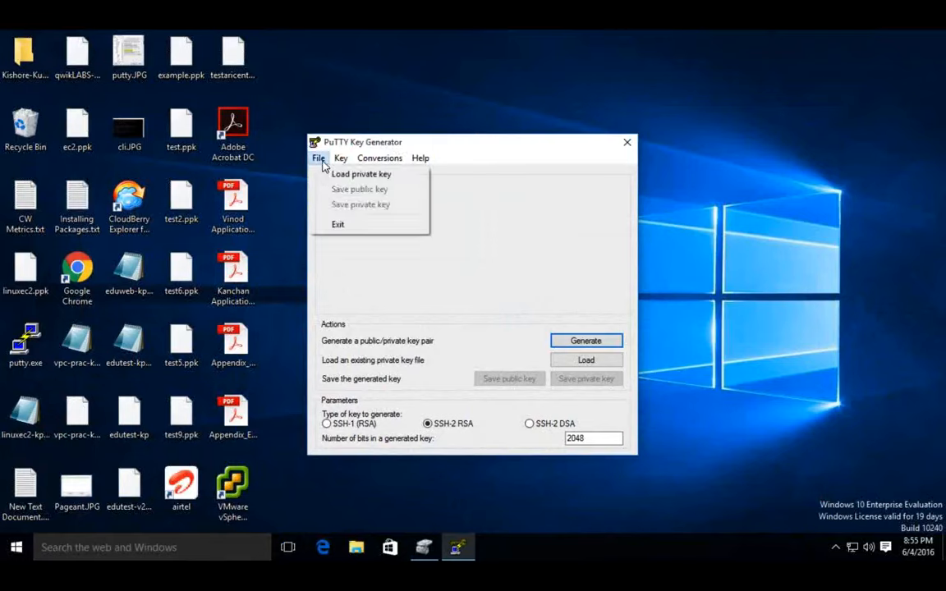
pyautogui.click(333, 175)
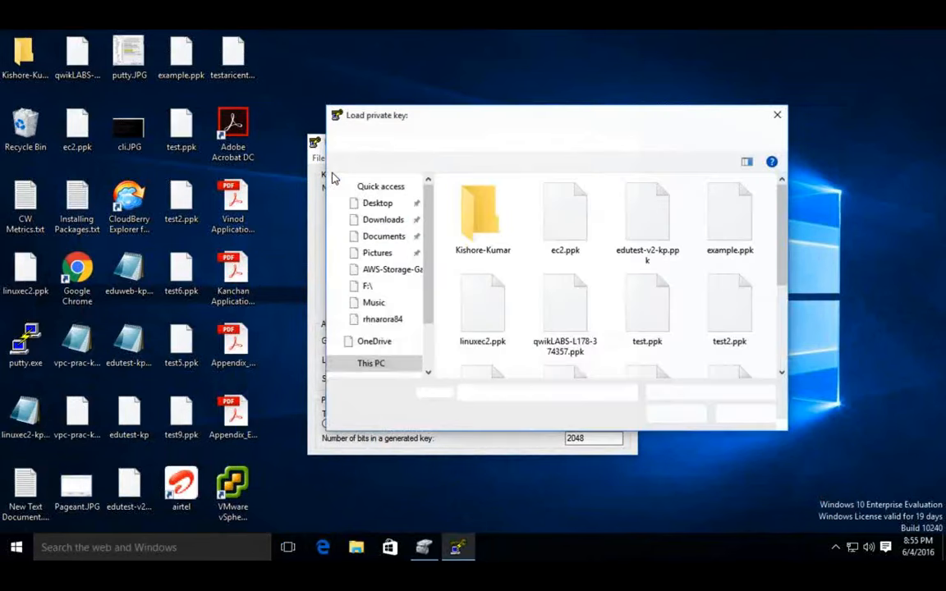
pyautogui.click(371, 207)
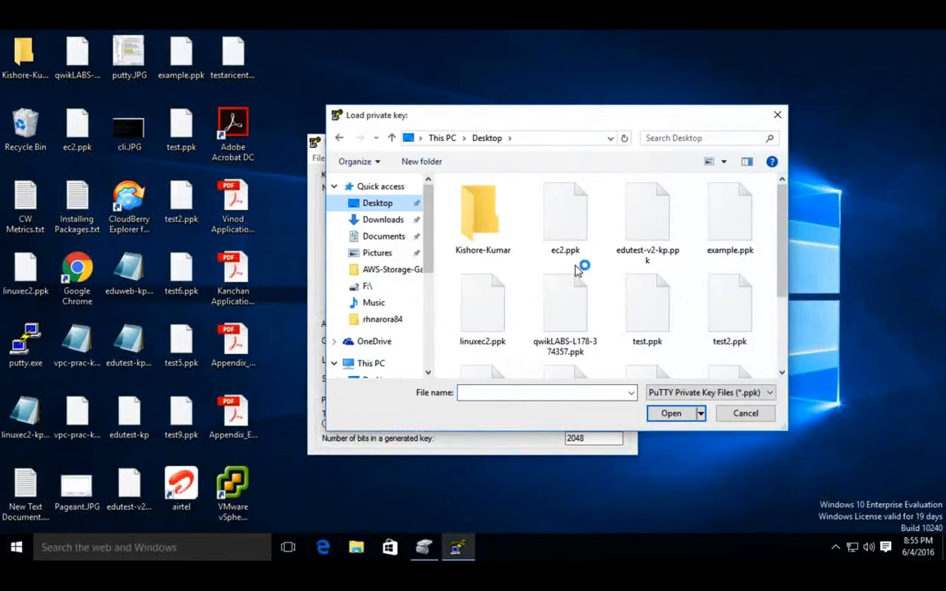
pyautogui.click(682, 393)
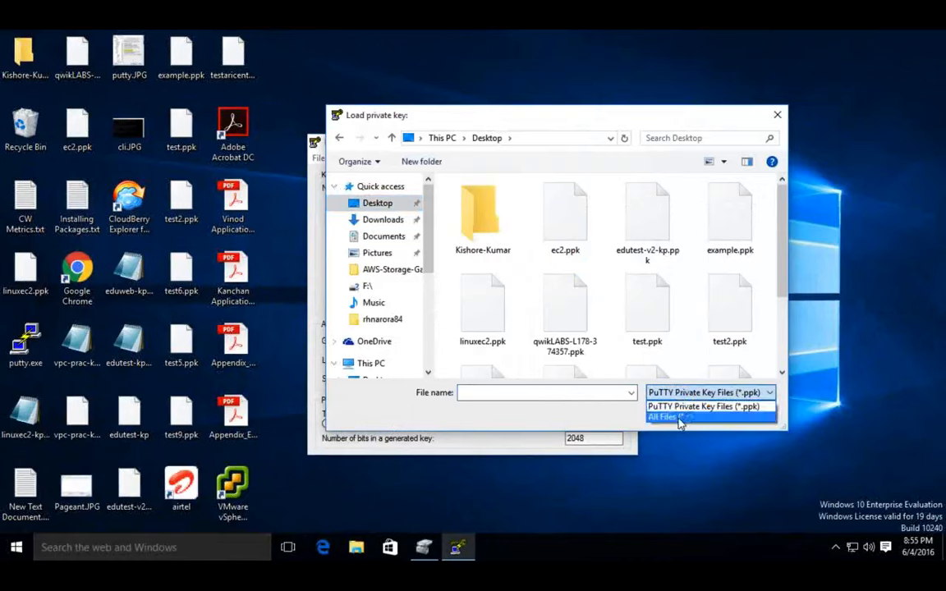
pyautogui.click(678, 417)
pyautogui.scroll(-5, 621, 312)
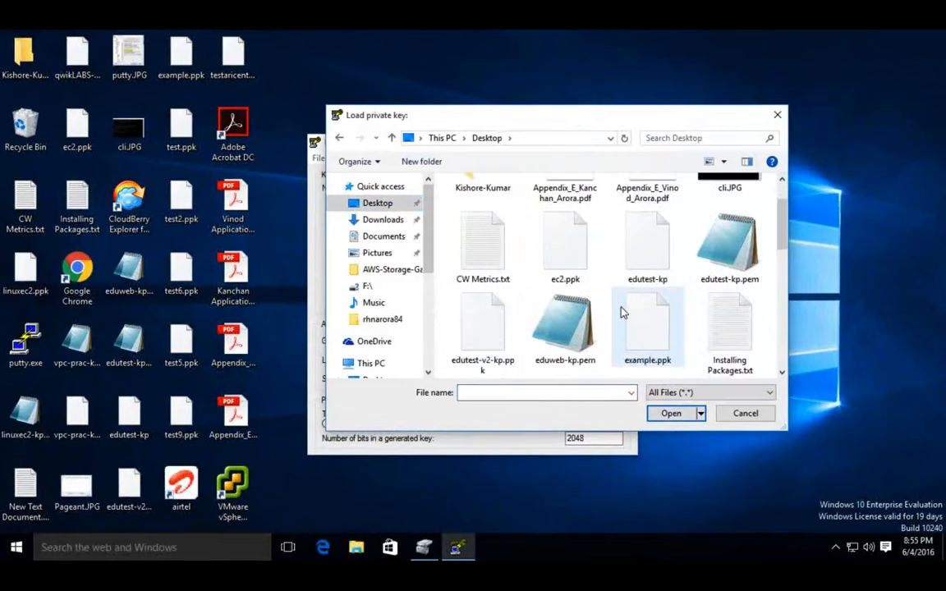
pyautogui.scroll(1, 622, 312)
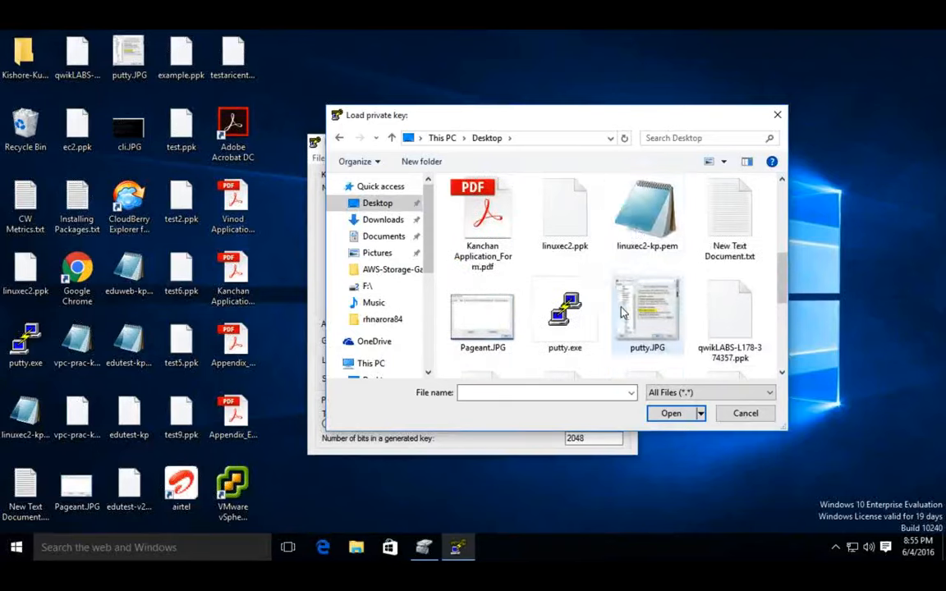
pyautogui.click(644, 215)
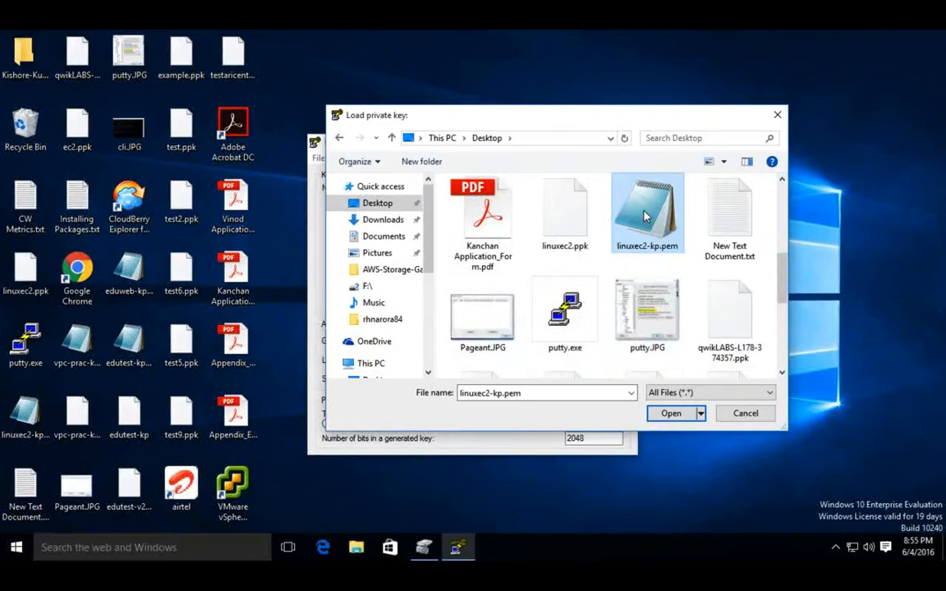
pyautogui.doubleClick(645, 215)
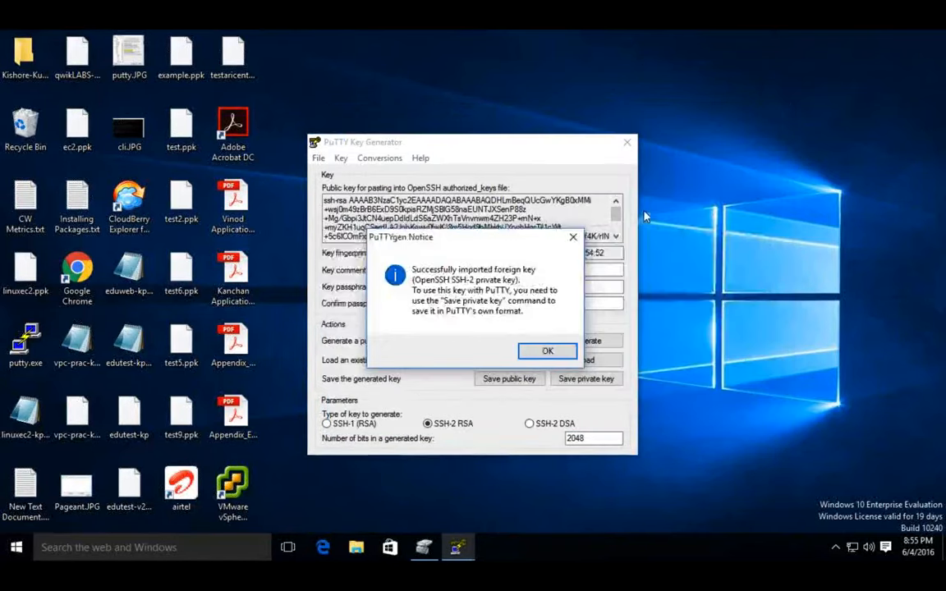
pyautogui.click(545, 351)
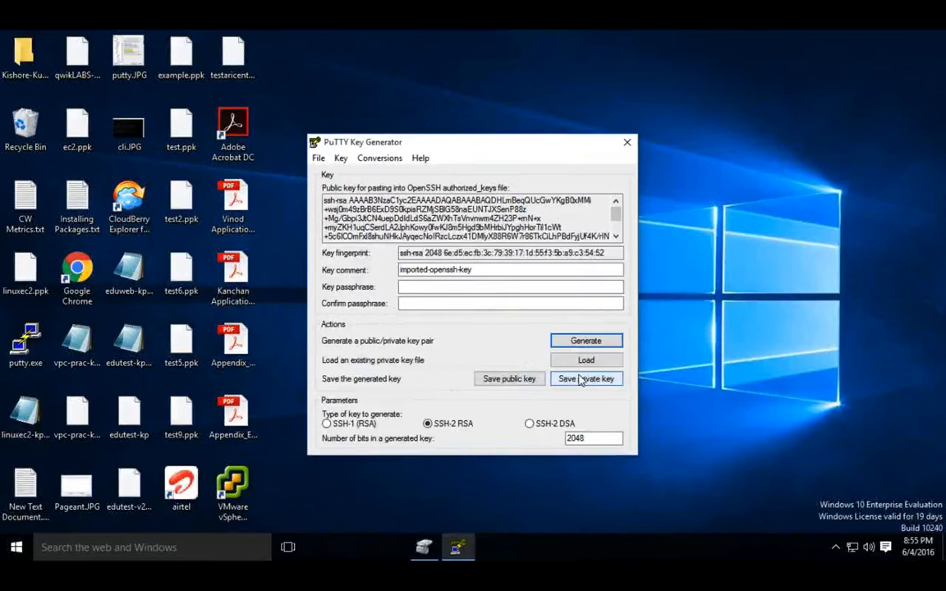
# Step: Save the private key without a passphrase to the Desktop as linuxtest-kp in PuTTY Private Key Files (*.ppk) format, and close the key generator
pyautogui.click(581, 381)
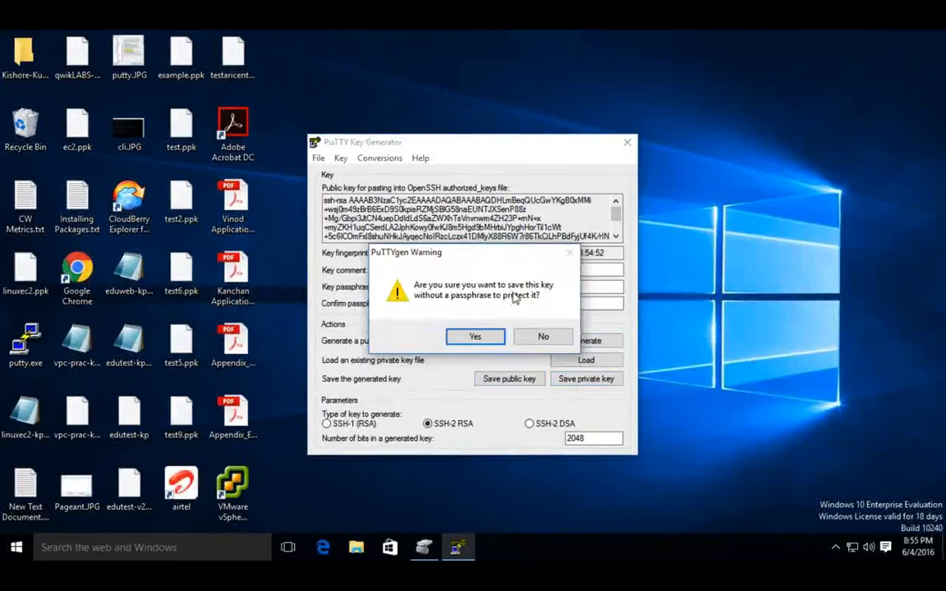
pyautogui.click(466, 340)
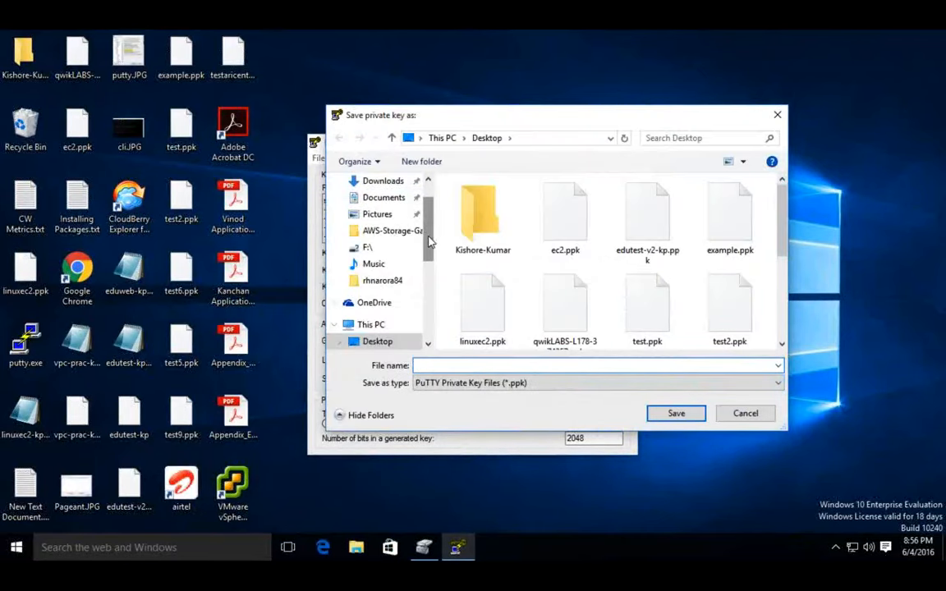
pyautogui.scroll(-1, 432, 260)
pyautogui.scroll(2, 433, 260)
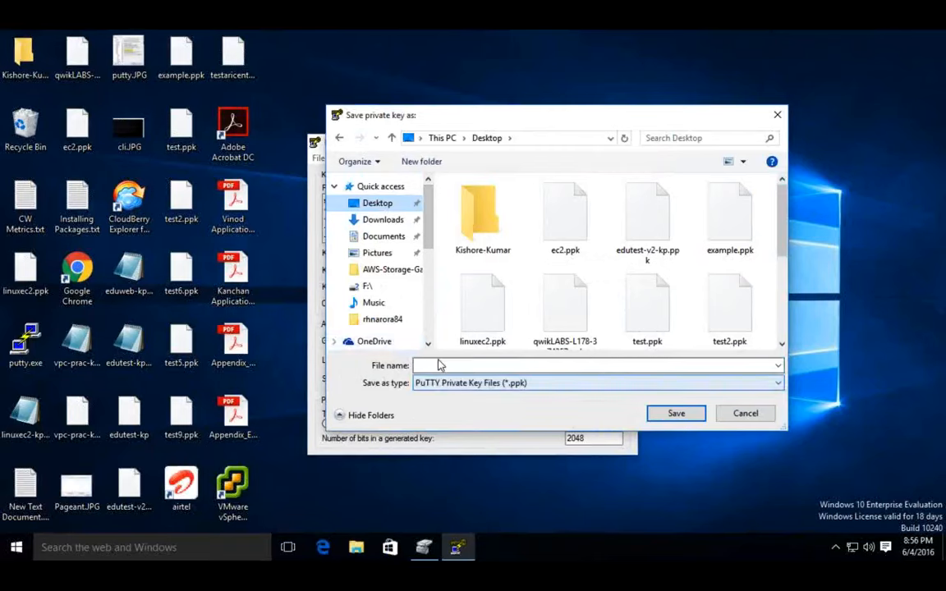
pyautogui.write('linuxte')
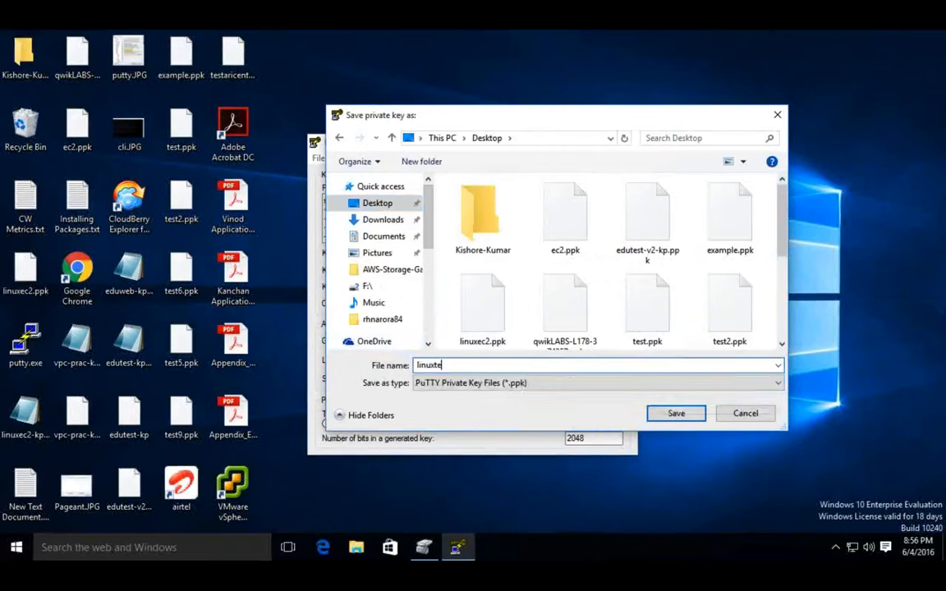
pyautogui.write('st-kp.pem')
pyautogui.press('BackSpace')
pyautogui.press('BackSpace')
pyautogui.press('BackSpace')
pyautogui.press('BackSpace')
pyautogui.moveTo(461, 366); pyautogui.dragTo(407, 373)
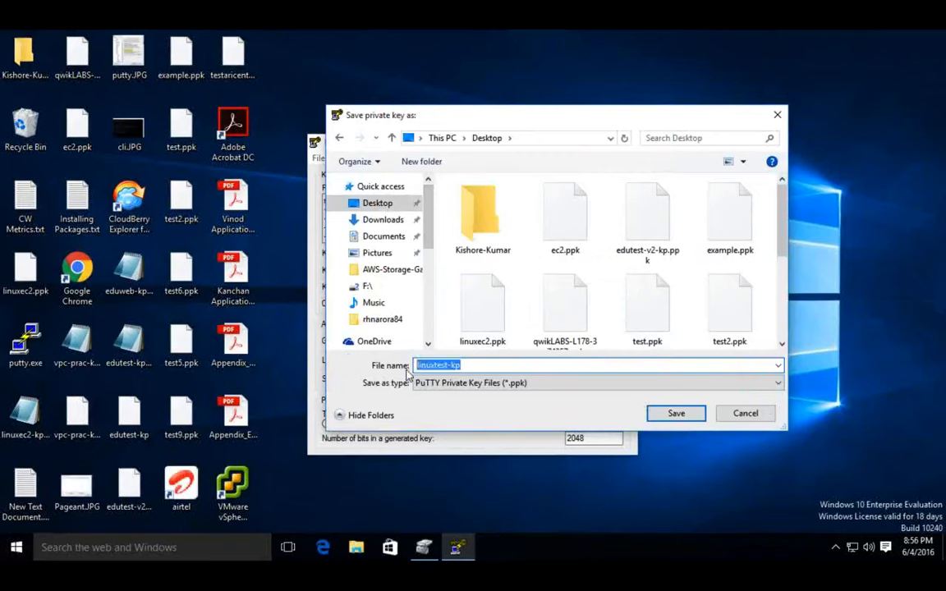
pyautogui.click(488, 386)
pyautogui.click(497, 387)
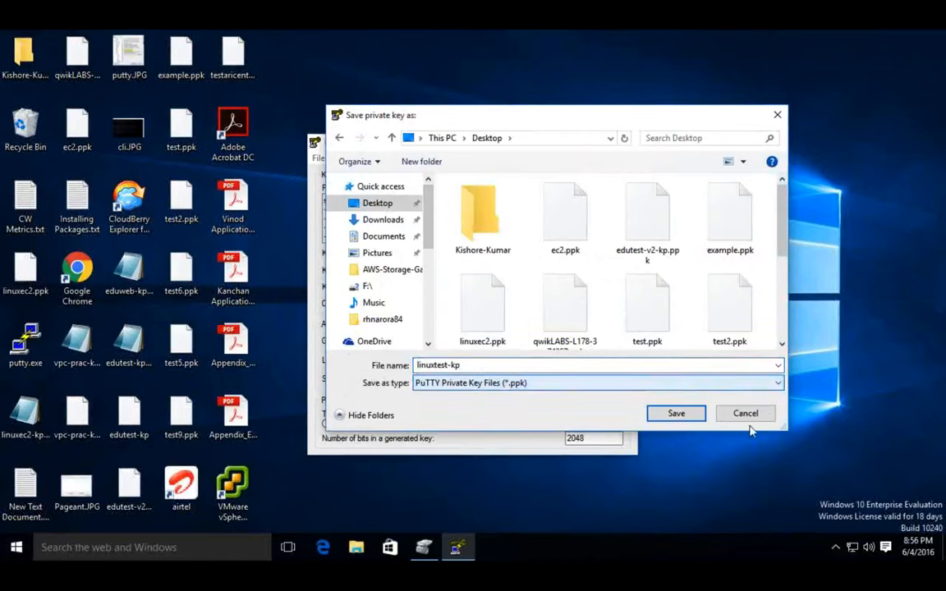
pyautogui.click(689, 417)
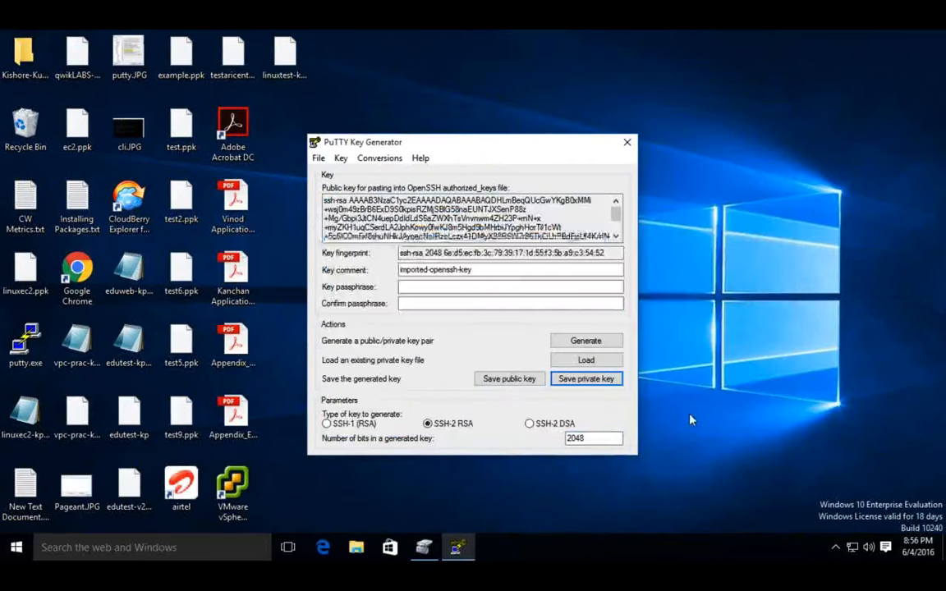
pyautogui.click(629, 146)
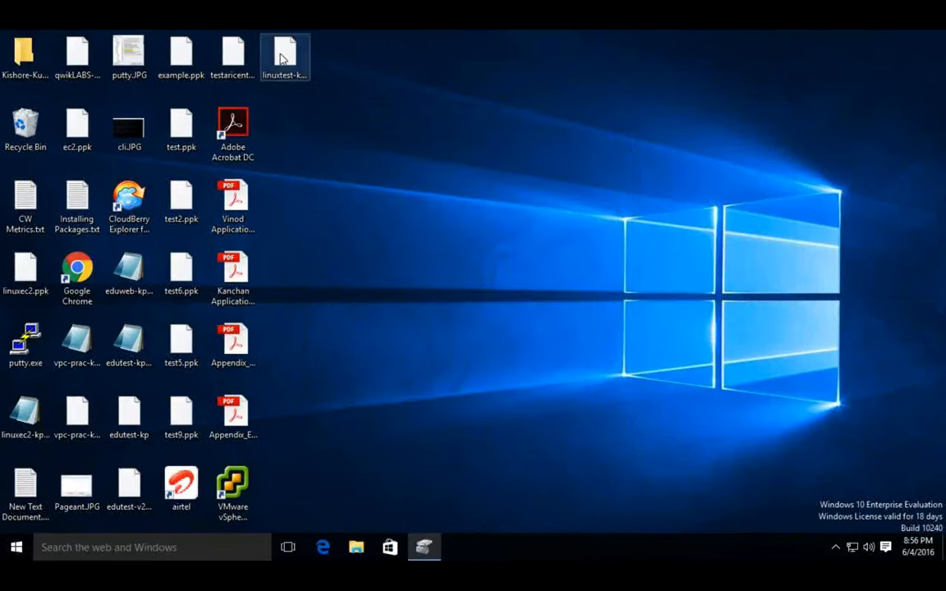
pyautogui.click(285, 56)
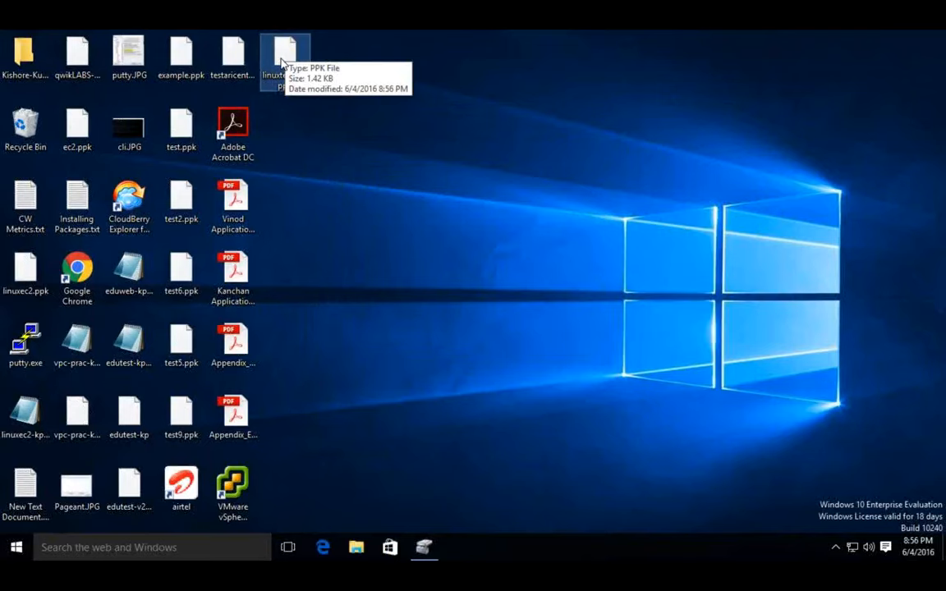
# Step: Launch puttygen.exe again from the Downloads folder in File Explorer and close the folder window
pyautogui.click(356, 549)
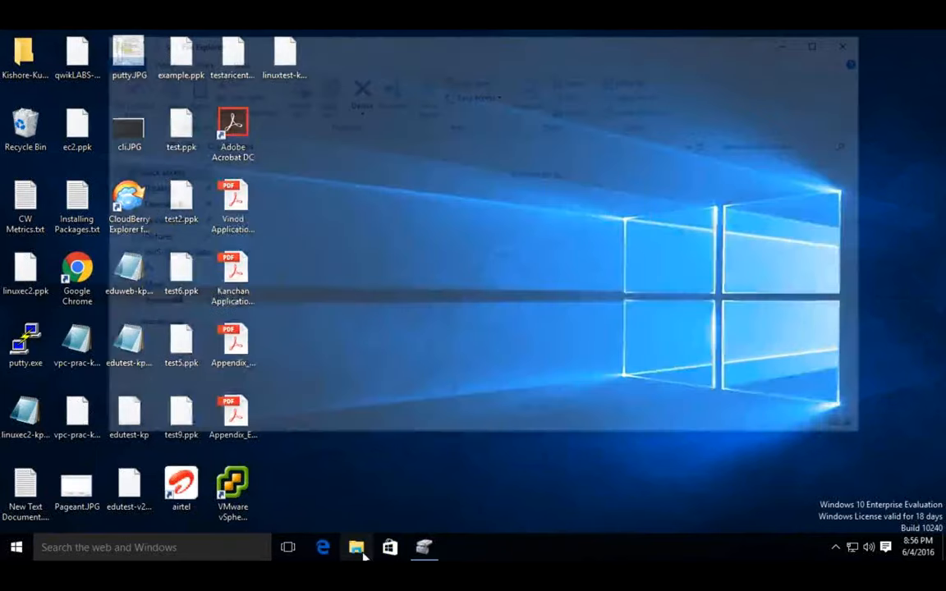
pyautogui.scroll(-5, 300, 336)
pyautogui.scroll(5, 317, 202)
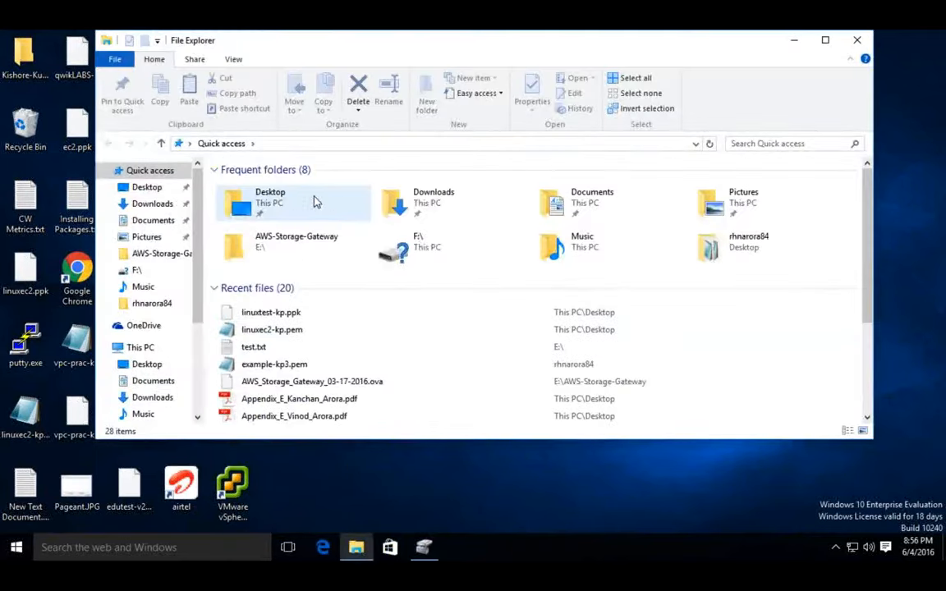
pyautogui.click(425, 215)
pyautogui.doubleClick(426, 215)
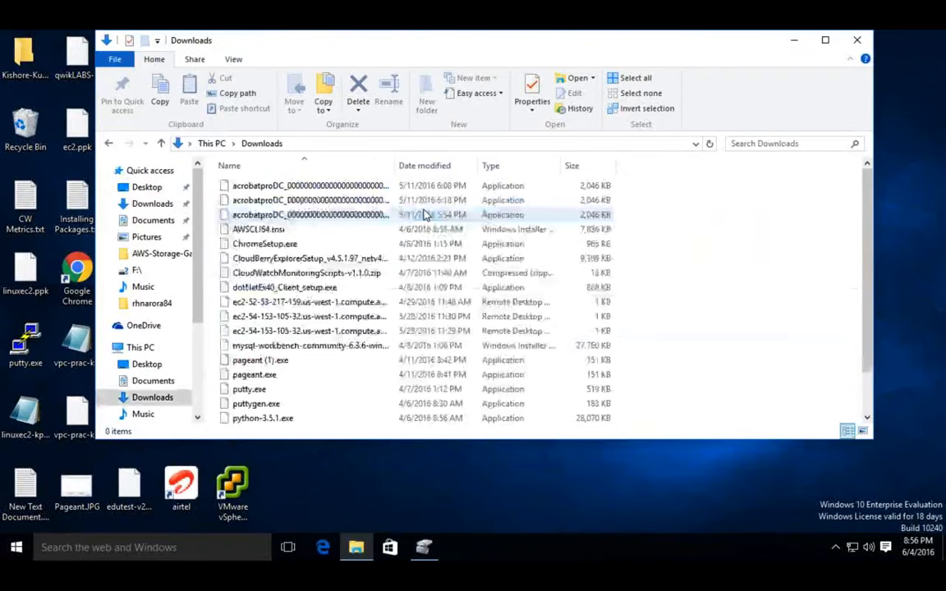
pyautogui.scroll(-1, 352, 323)
pyautogui.click(280, 362)
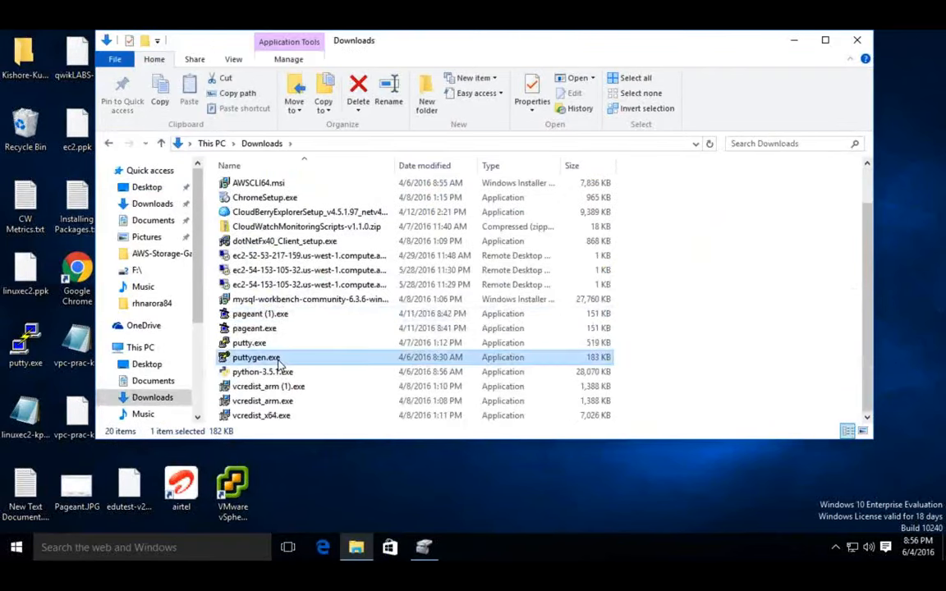
pyautogui.doubleClick(279, 363)
pyautogui.click(860, 46)
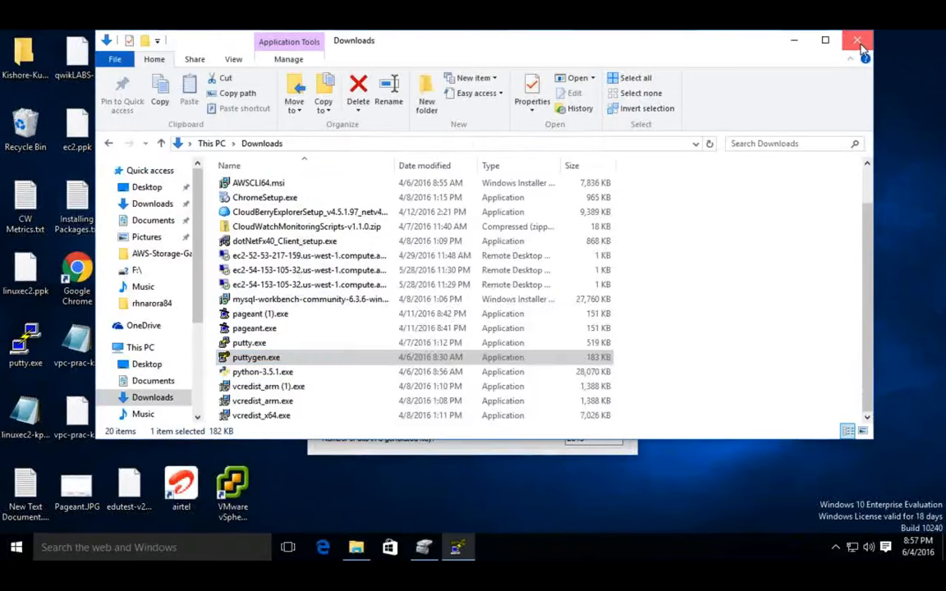
pyautogui.click(860, 45)
# Step: Load the private key file eduweb-kp.pem from the Desktop with all file types shown, and dismiss the notice
pyautogui.click(317, 159)
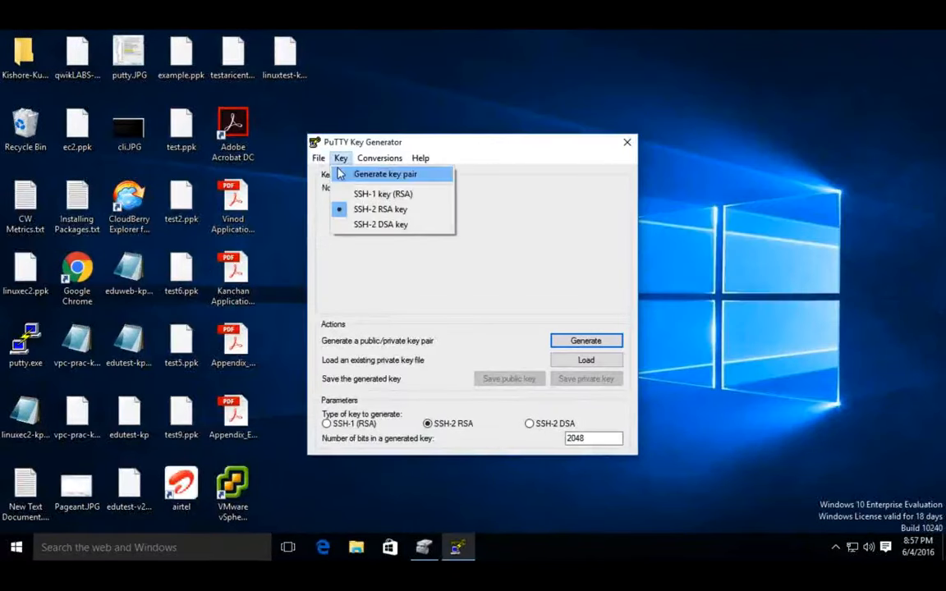
pyautogui.click(335, 175)
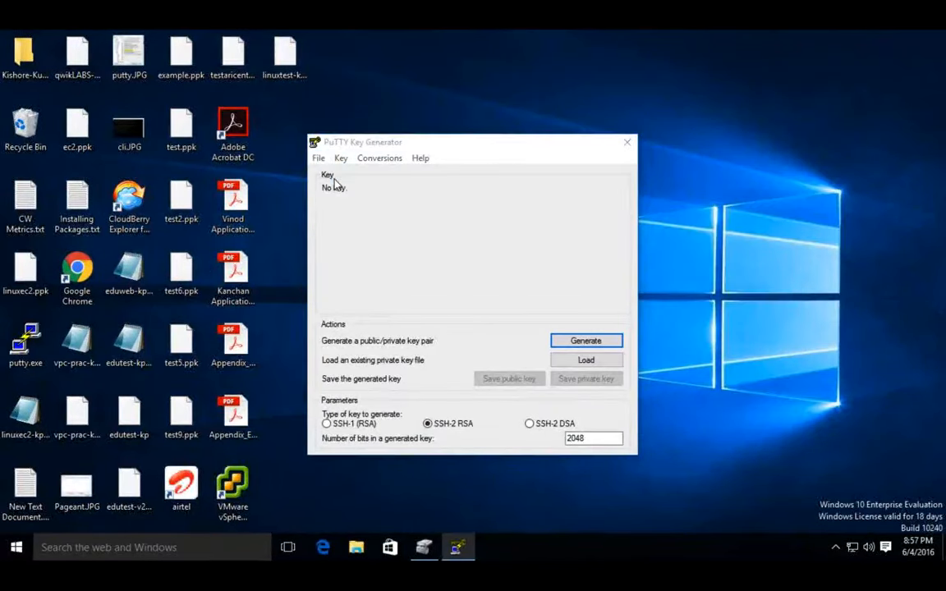
pyautogui.scroll(-3, 616, 271)
pyautogui.click(706, 392)
pyautogui.click(701, 416)
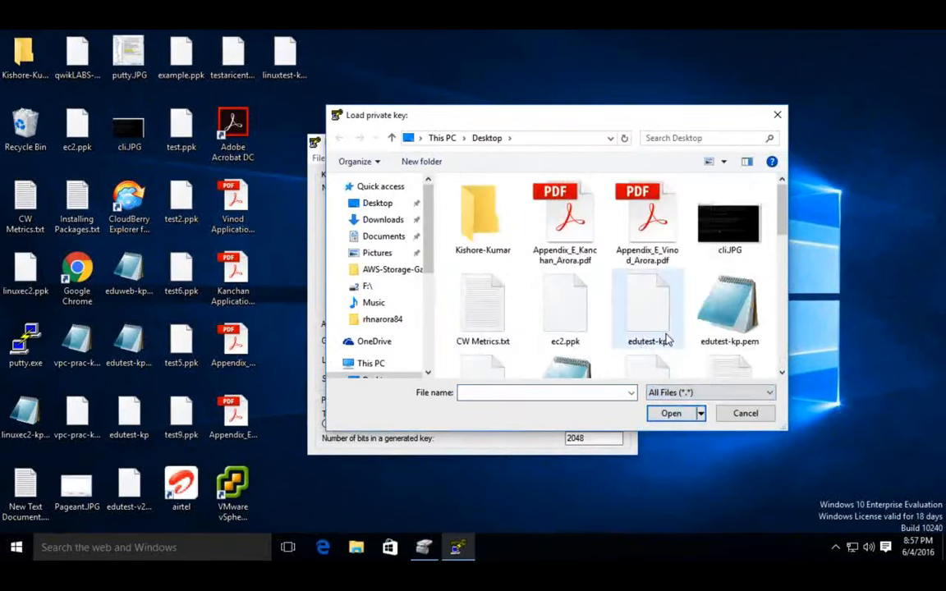
pyautogui.scroll(-3, 657, 339)
pyautogui.scroll(1, 665, 337)
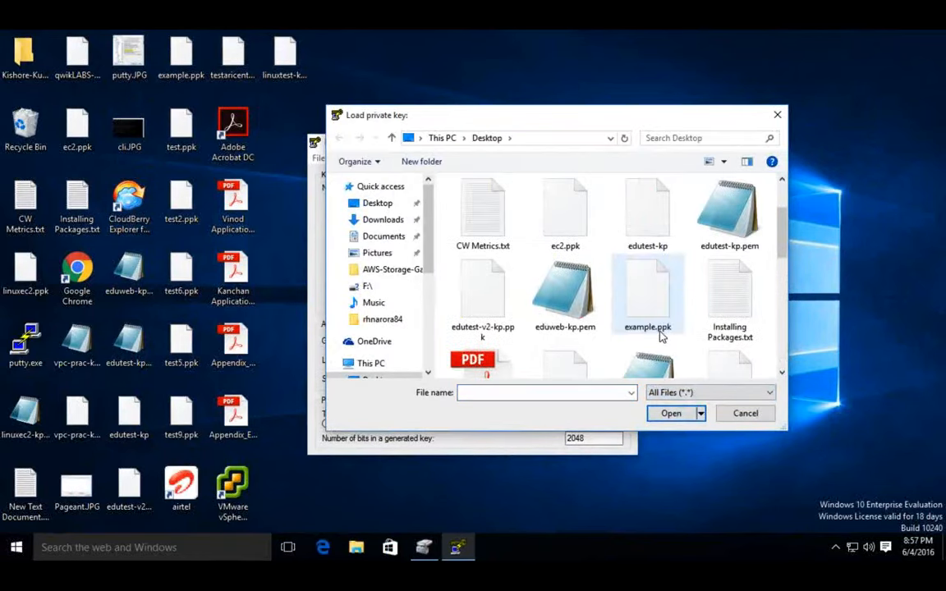
pyautogui.click(565, 294)
pyautogui.doubleClick(566, 293)
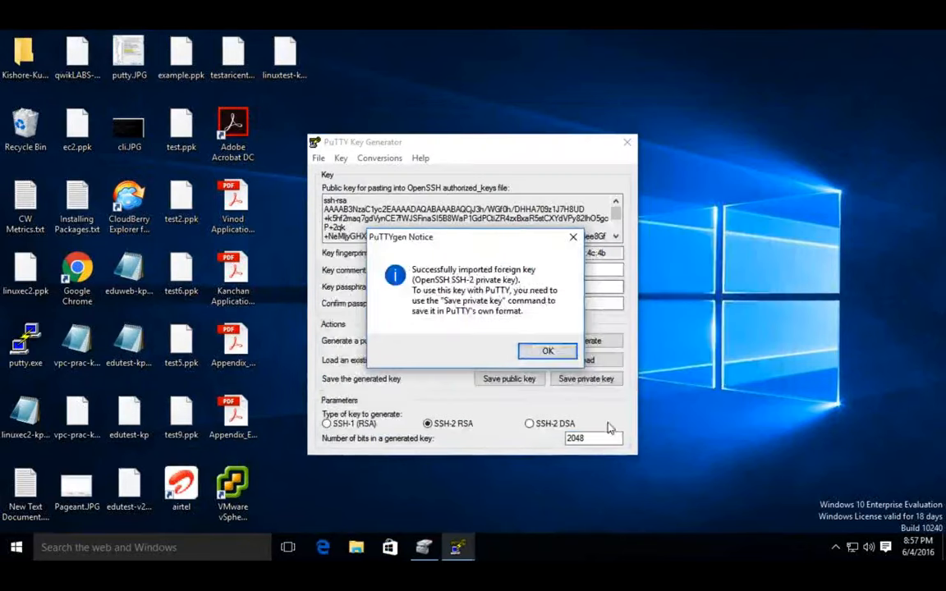
pyautogui.click(532, 354)
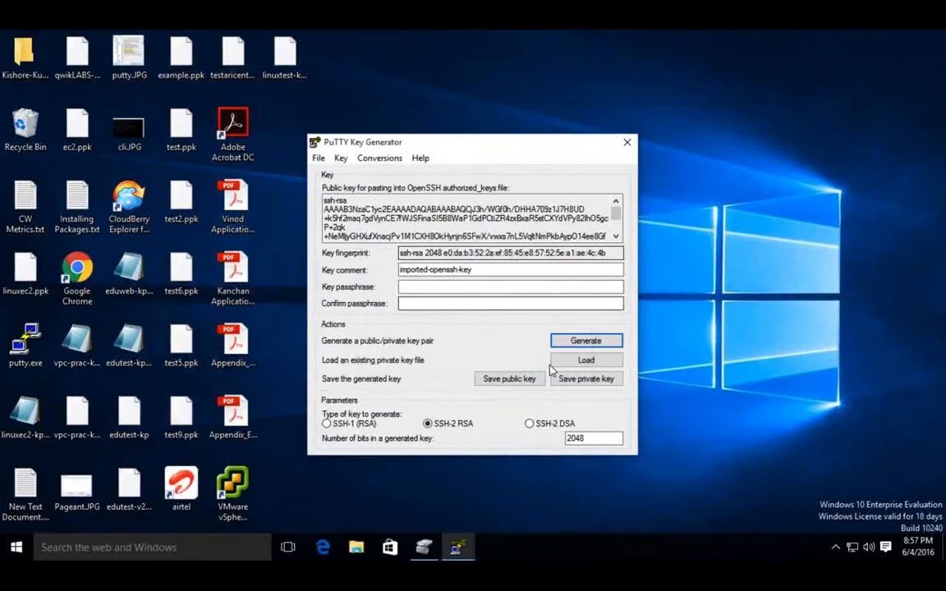
# Step: Save the imported eduweb-kp private key without a passphrase to the Desktop as test4 in .ppk format
pyautogui.click(605, 386)
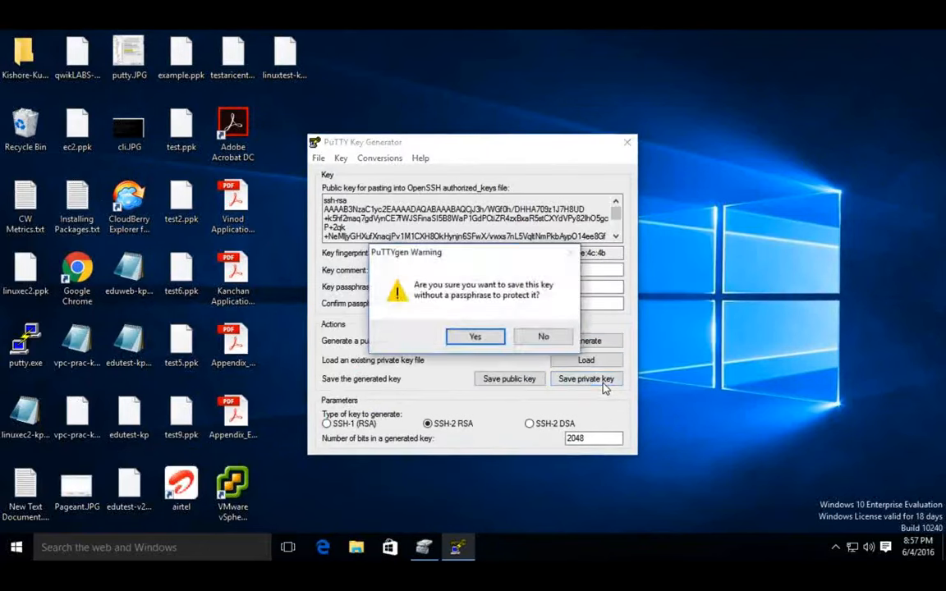
pyautogui.click(476, 338)
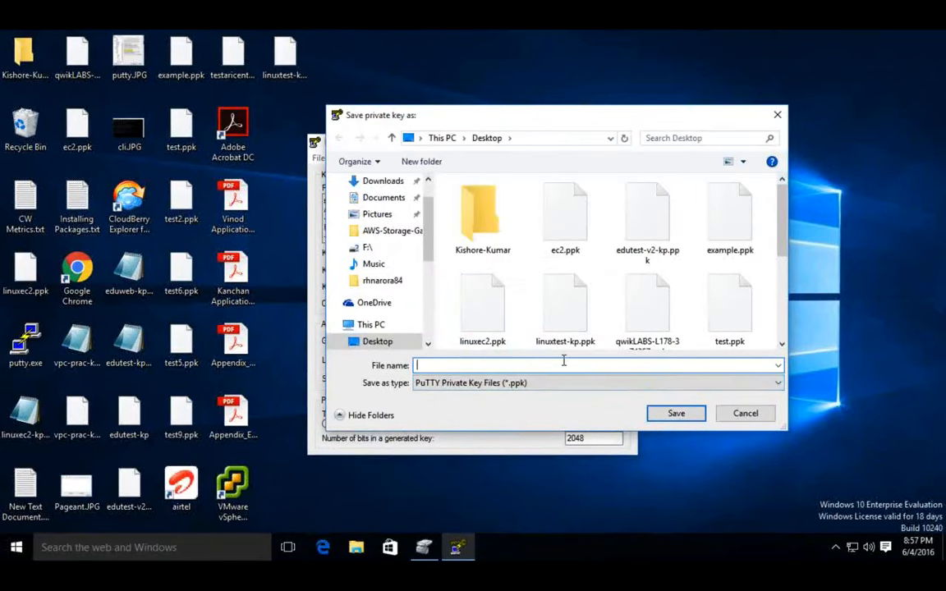
pyautogui.write('test2')
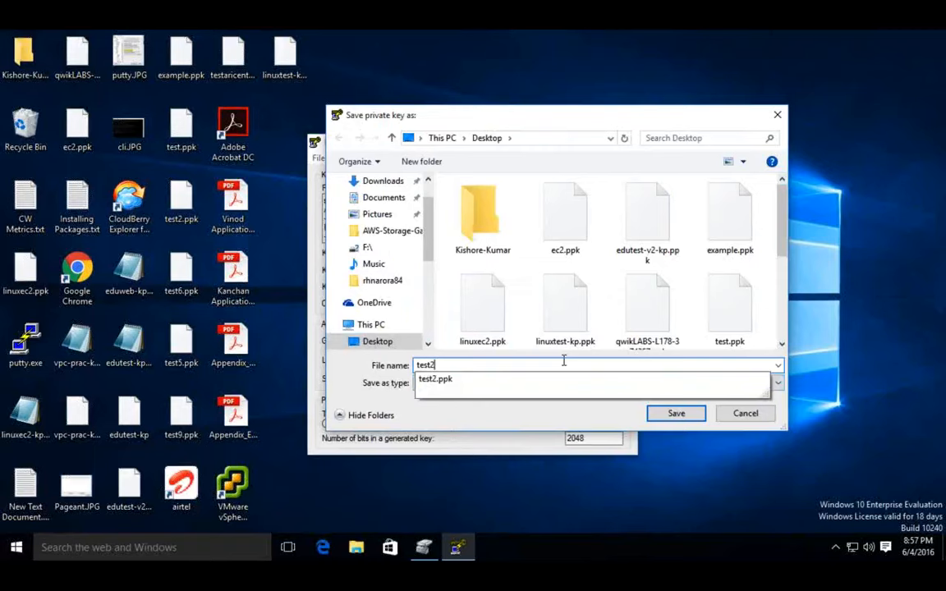
pyautogui.press('BackSpace')
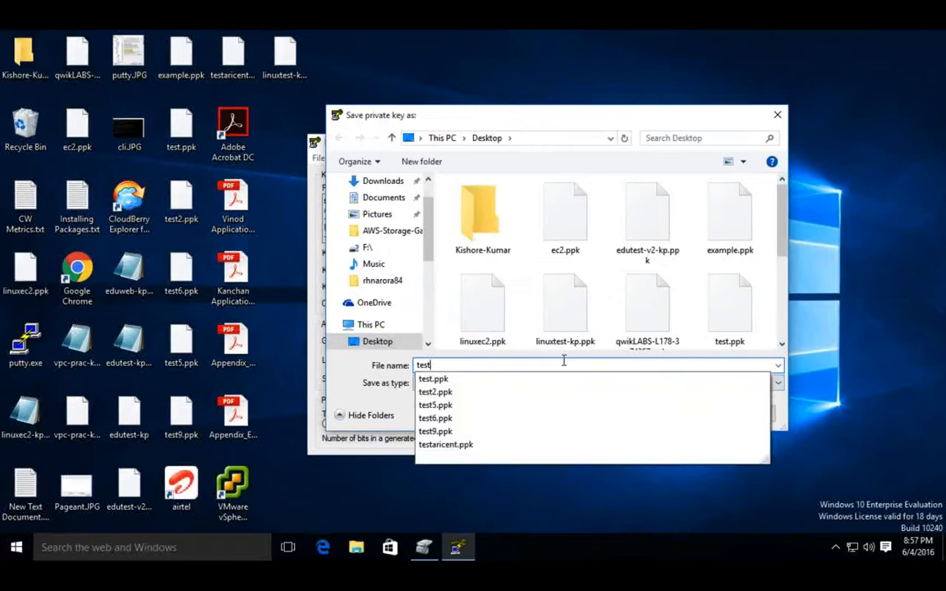
pyautogui.write('4')
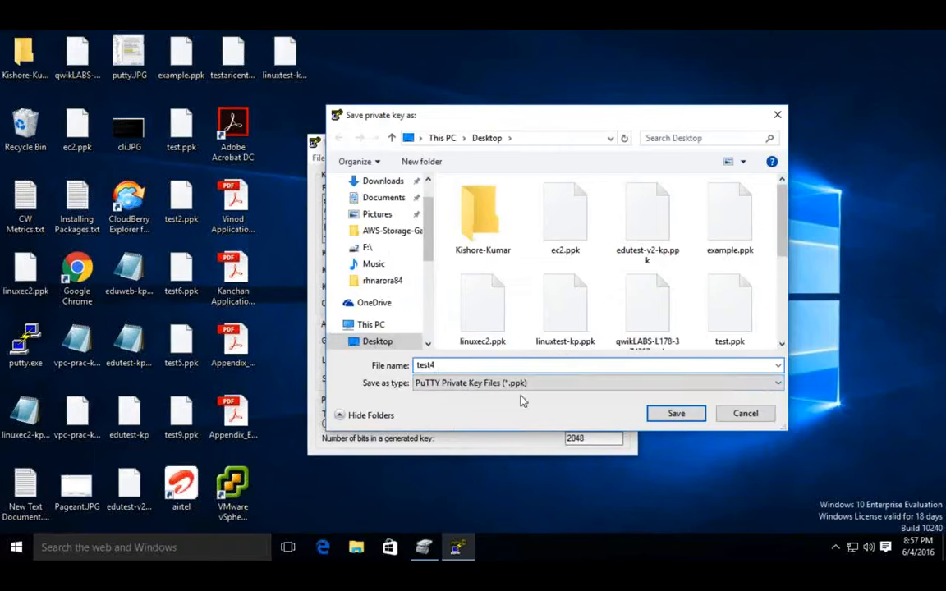
pyautogui.click(674, 415)
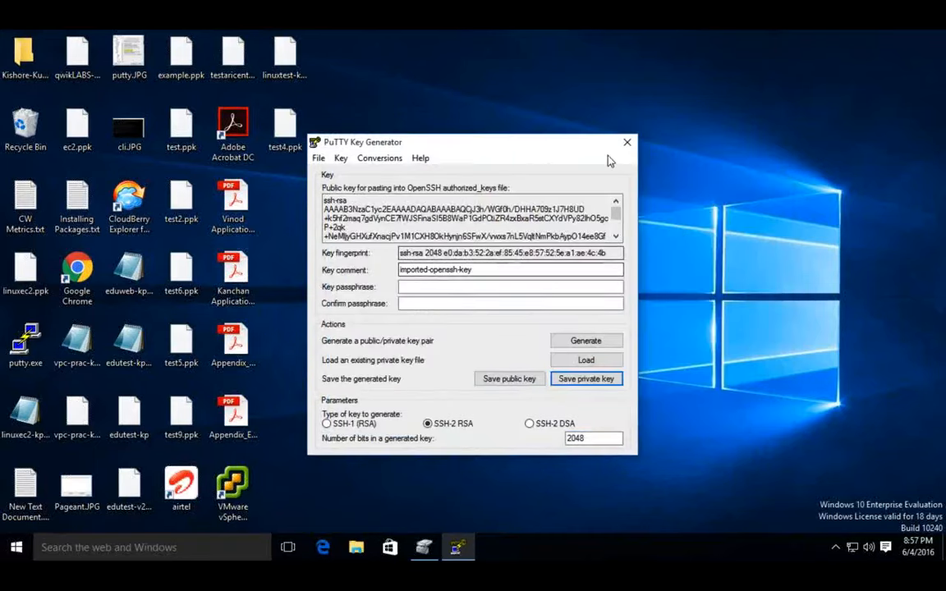
# Step: Close the key generator and launch putty.exe from the desktop
pyautogui.click(626, 146)
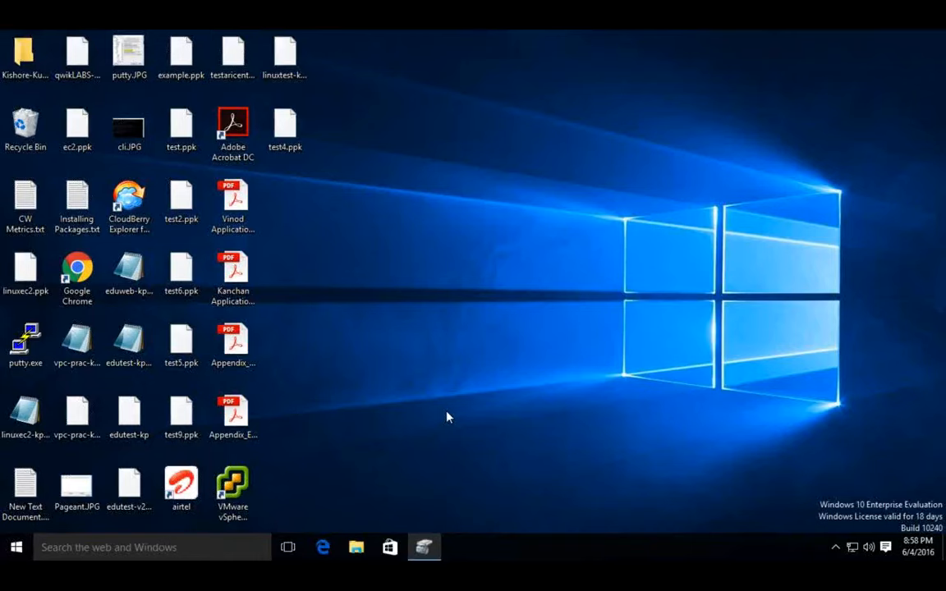
pyautogui.doubleClick(24, 341)
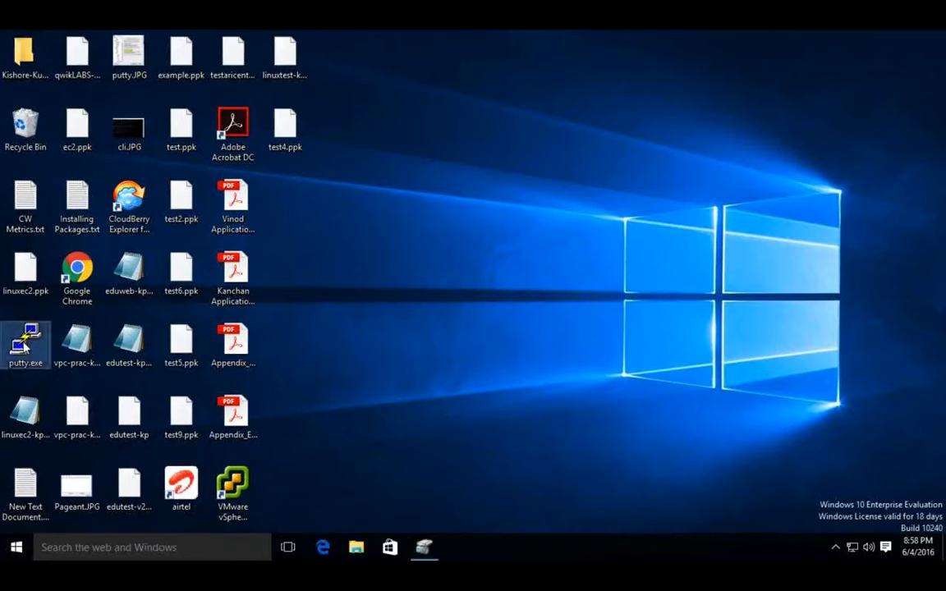
pyautogui.click(85, 547)
pyautogui.write('google.com')
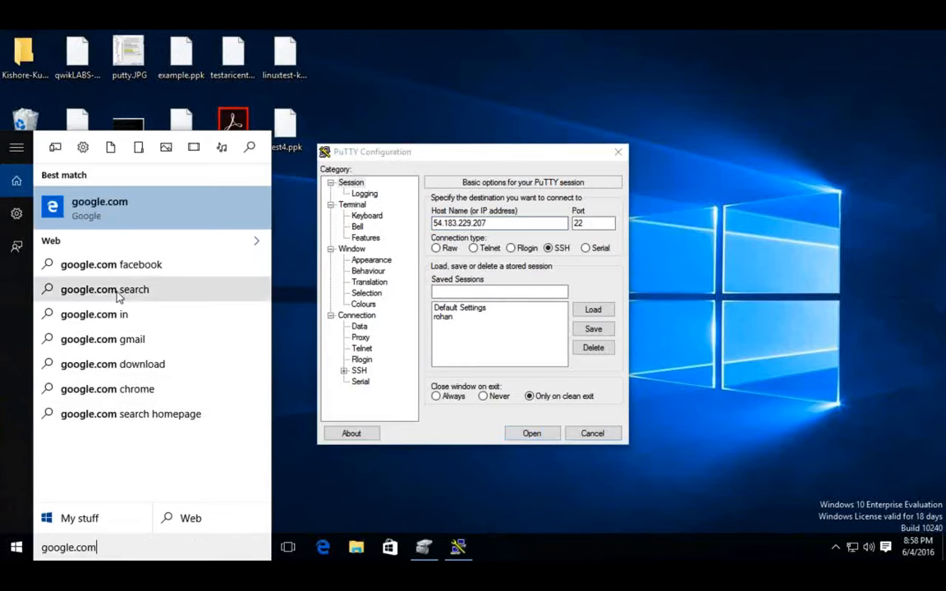
pyautogui.click(426, 509)
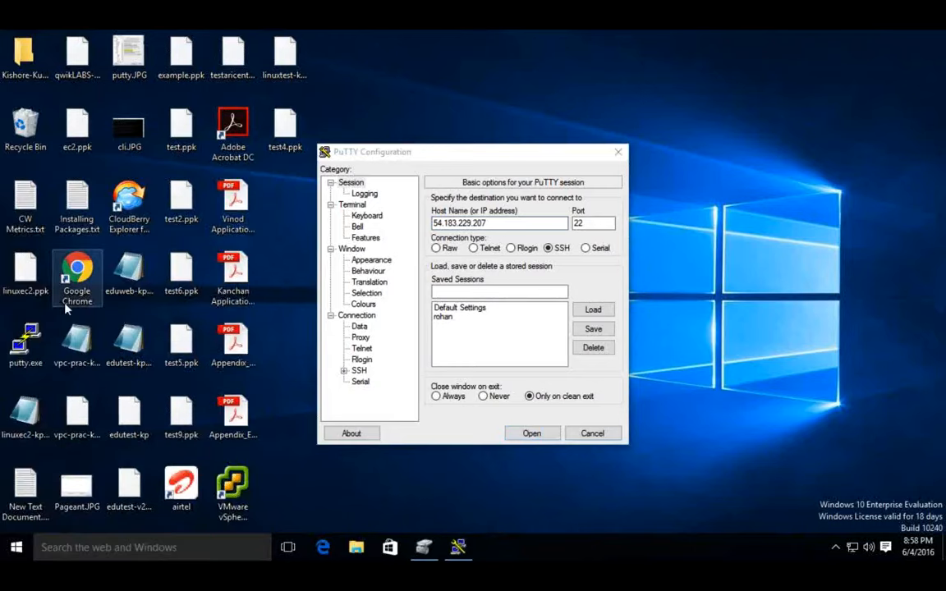
# Step: Launch Google Chrome from the desktop and go to aws.amazon.com
pyautogui.click(72, 277)
pyautogui.doubleClick(73, 272)
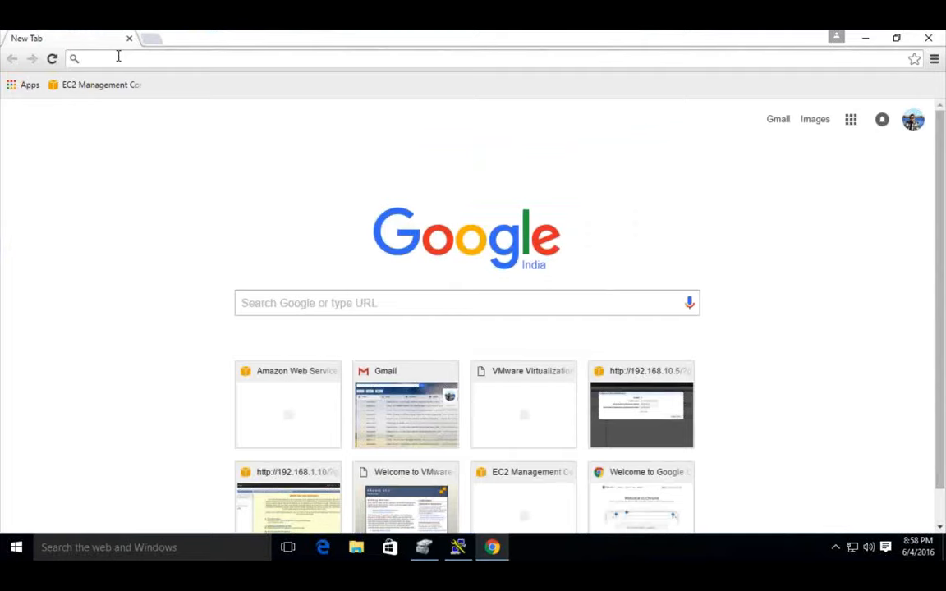
pyautogui.write('aws')
pyautogui.press('Return')
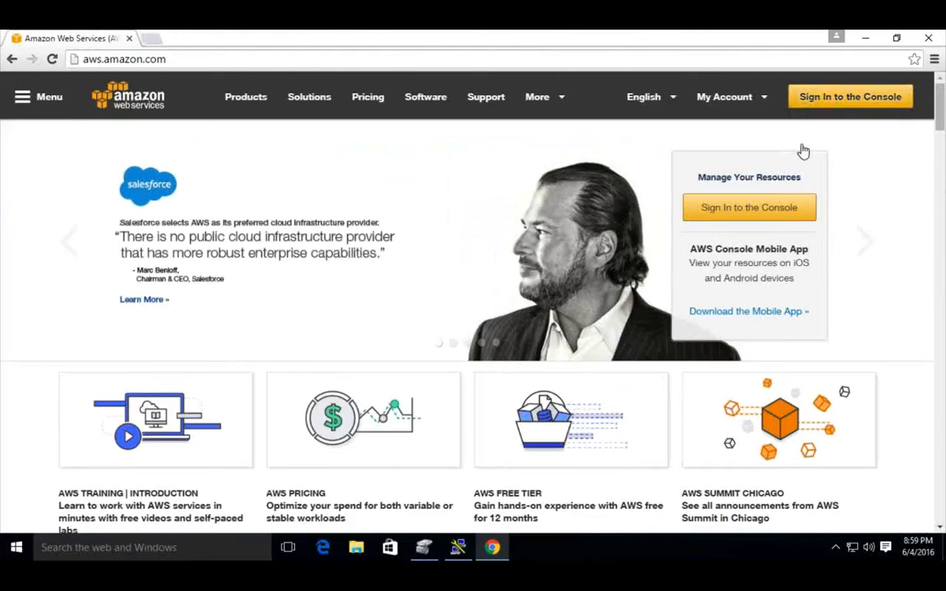
# Step: Sign in to the AWS console, filling in the account's e-mail
pyautogui.hotkey('ctrl', 'Left')
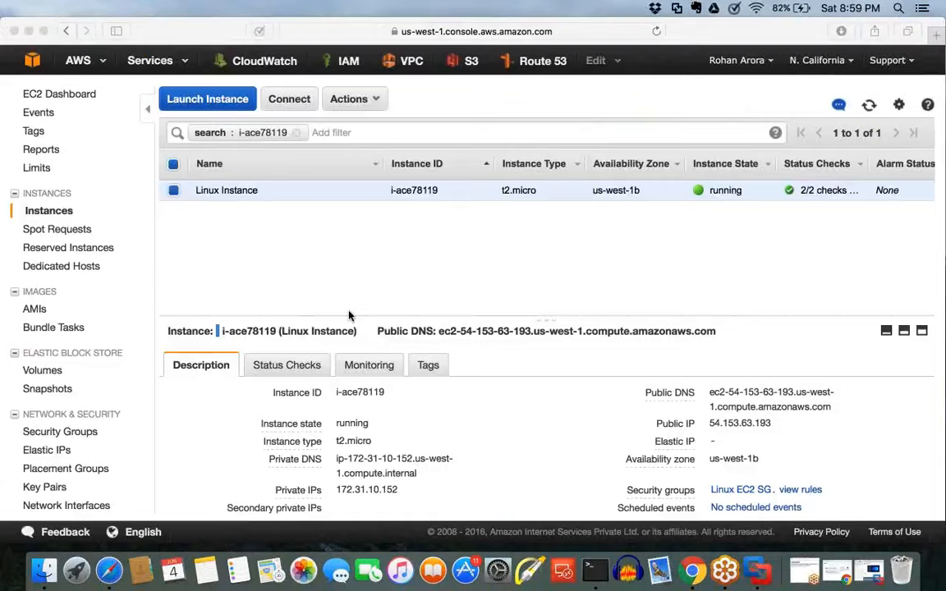
pyautogui.hotkey('ctrl', 'Right')
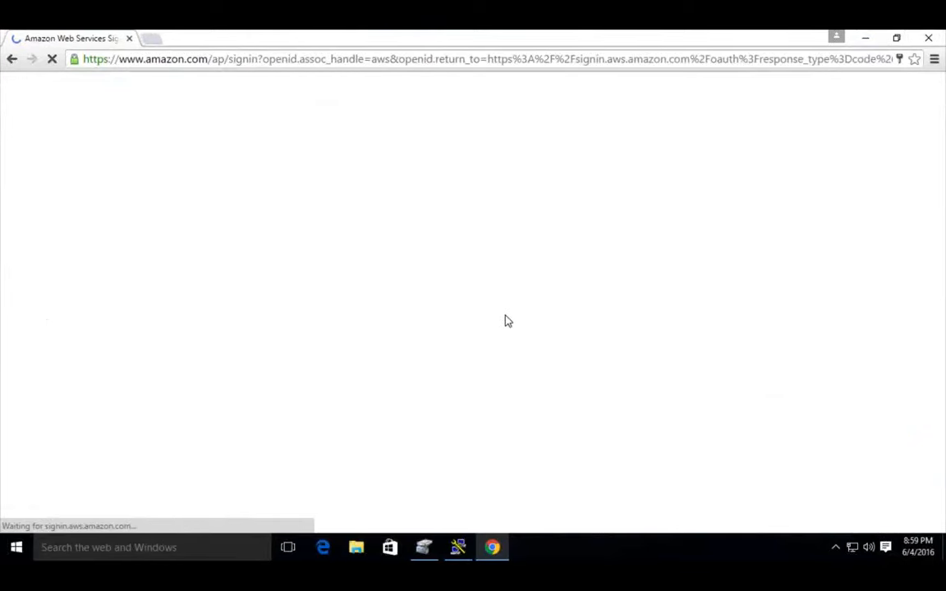
pyautogui.tripleClick(262, 246)
pyautogui.write('aws')
pyautogui.click(181, 262)
pyautogui.click(251, 371)
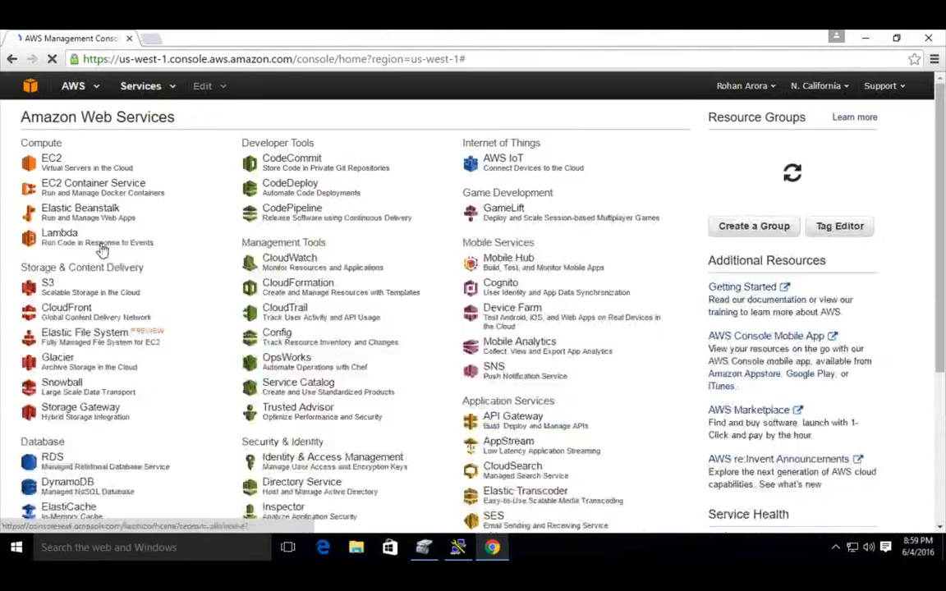
# Step: Open the EC2 service and list its running instances
pyautogui.click(66, 170)
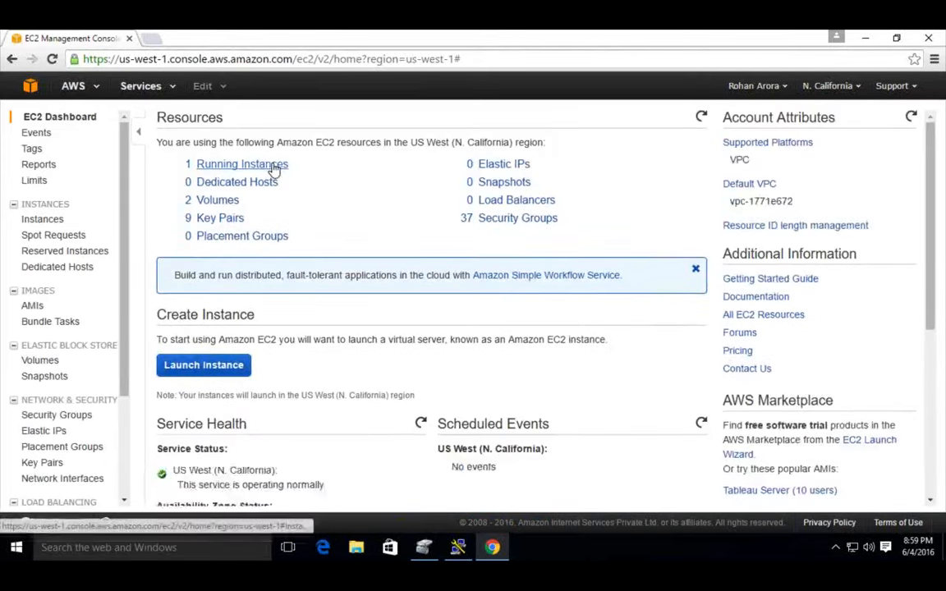
pyautogui.click(274, 167)
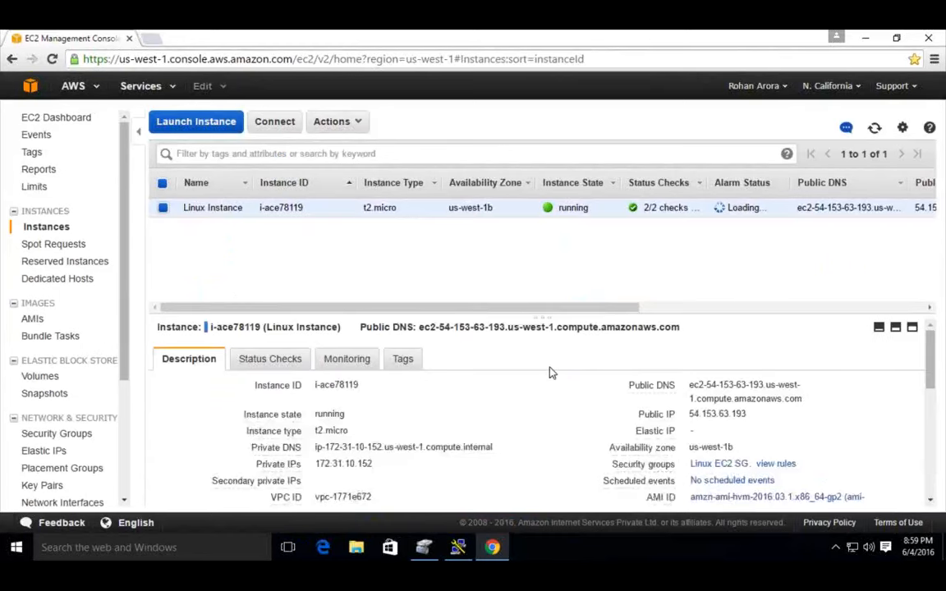
# Step: Switch to PuTTY Configuration and clear the host name in the session options
pyautogui.click(458, 551)
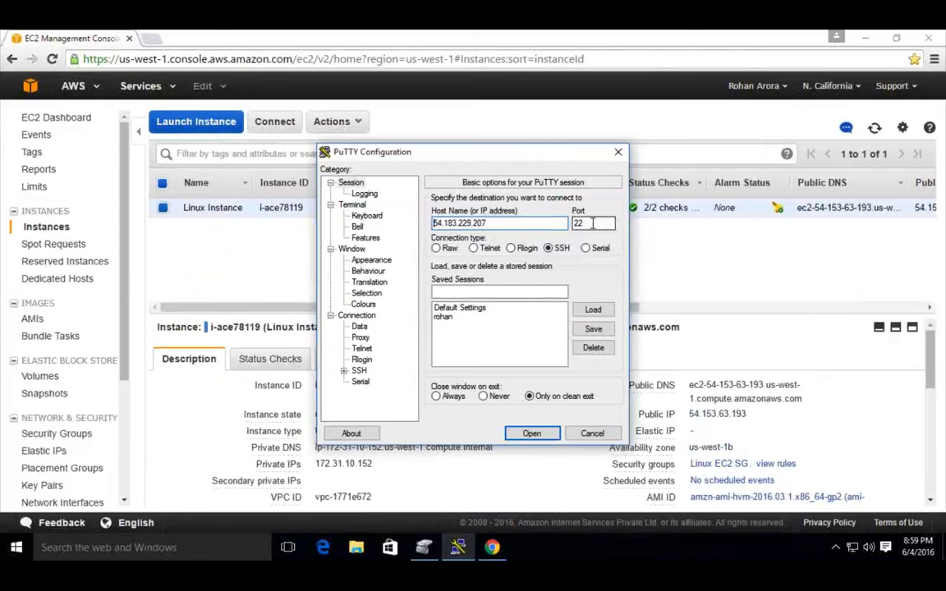
pyautogui.click(352, 184)
pyautogui.doubleClick(499, 225)
pyautogui.press('BackSpace')
# Step: Copy the Linux Instance's public IP 54.153.63.193 from its description and paste it as the PuTTY host name
pyautogui.click(809, 439)
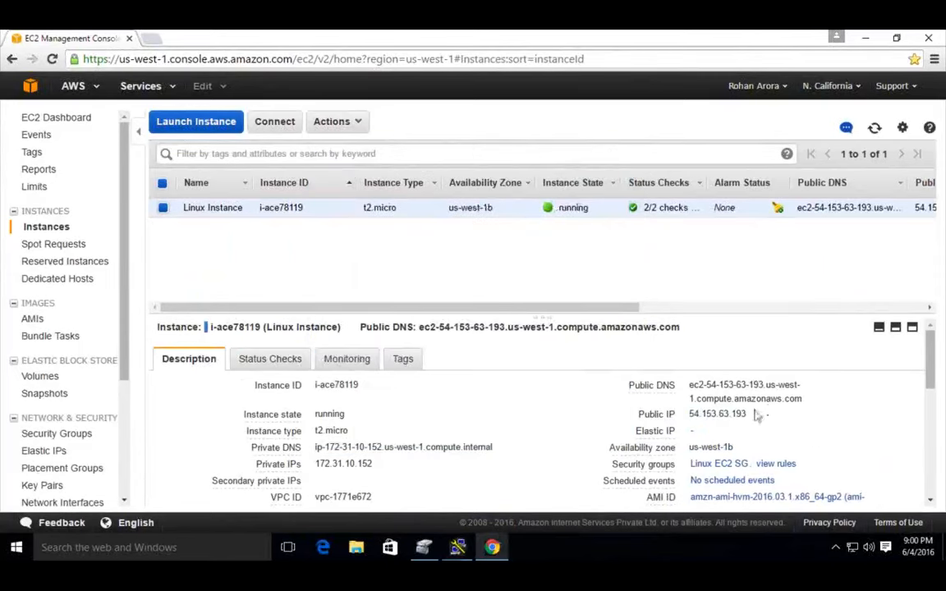
pyautogui.moveTo(746, 414); pyautogui.dragTo(684, 414)
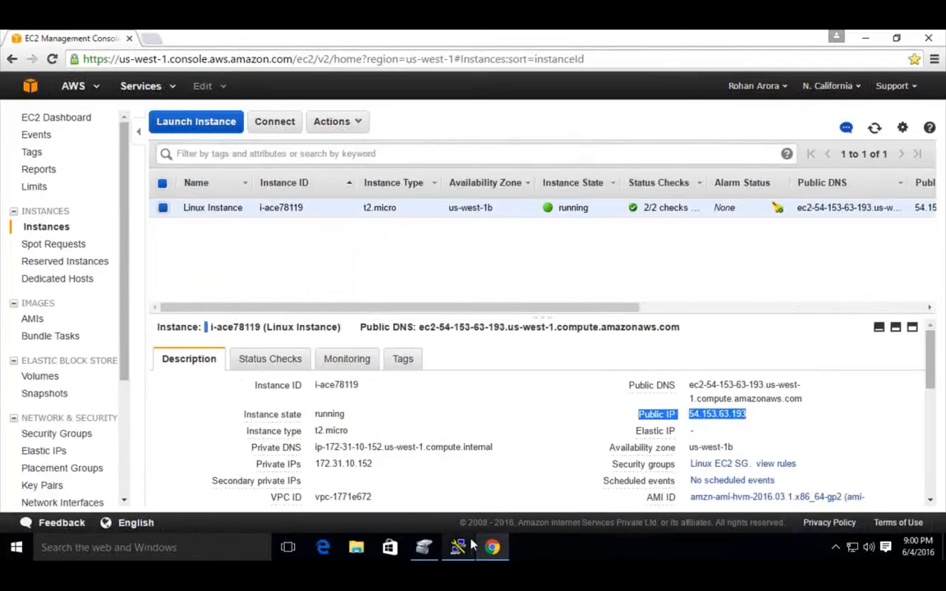
pyautogui.click(844, 447)
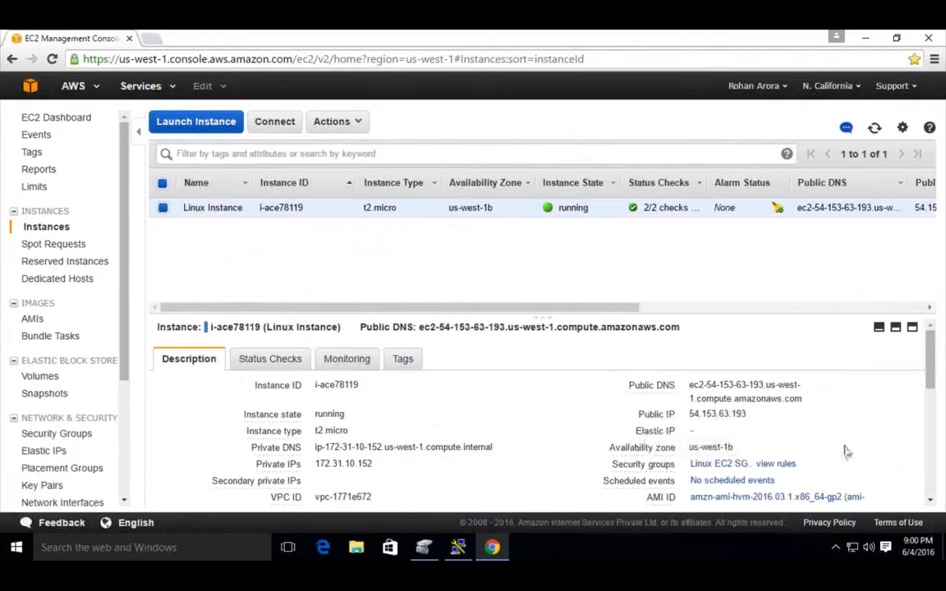
pyautogui.moveTo(747, 414); pyautogui.dragTo(688, 414)
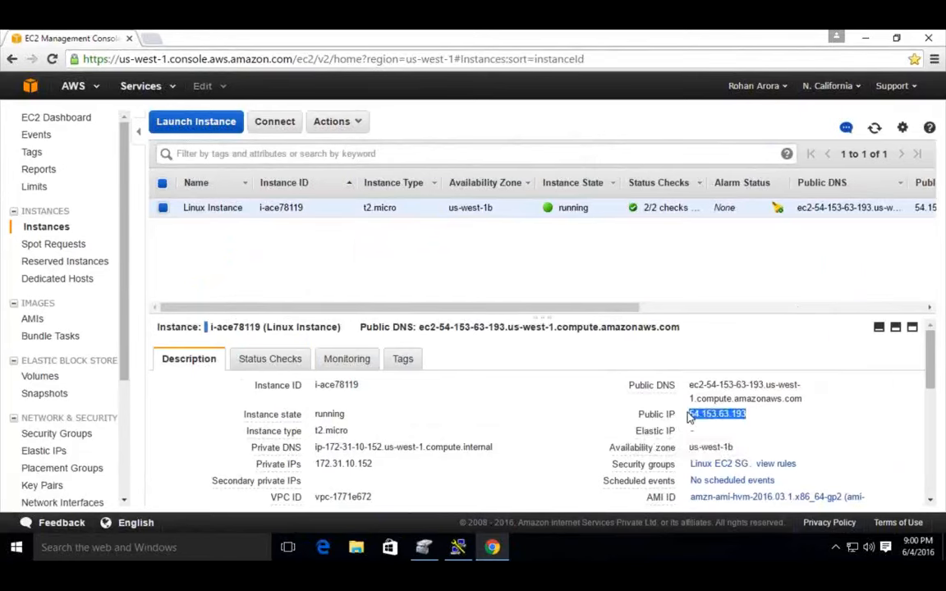
pyautogui.rightClick(690, 416)
pyautogui.click(712, 422)
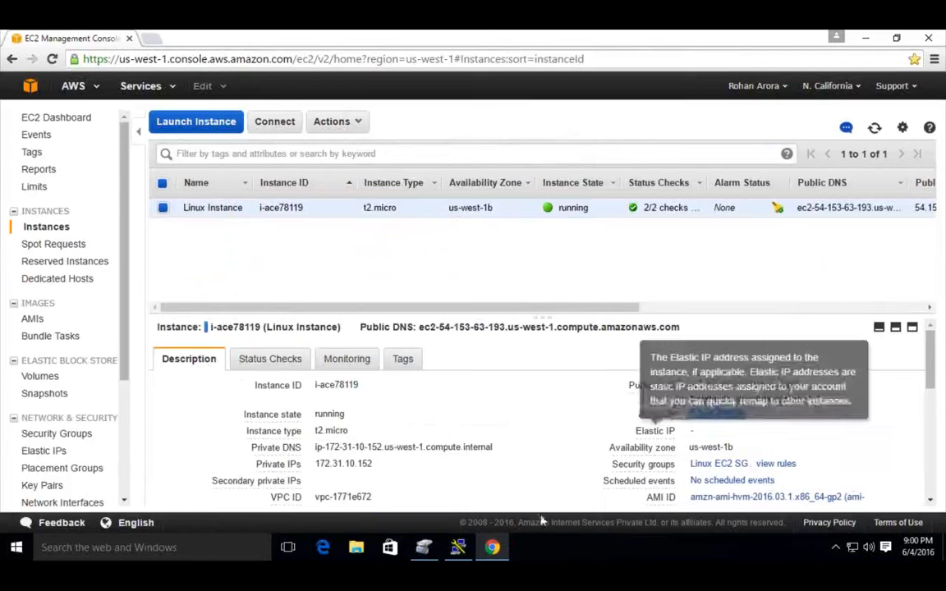
pyautogui.click(460, 548)
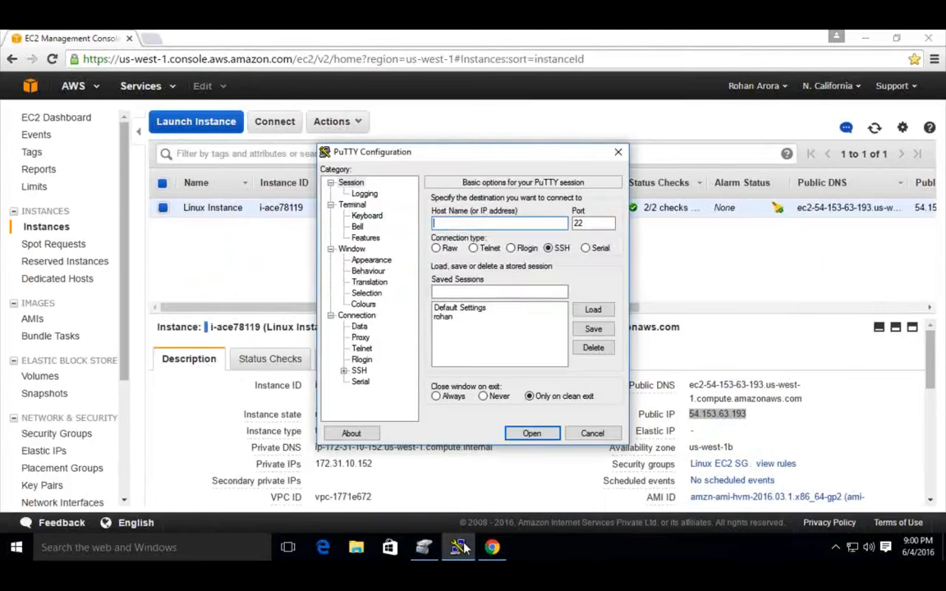
pyautogui.rightClick(476, 225)
pyautogui.click(493, 283)
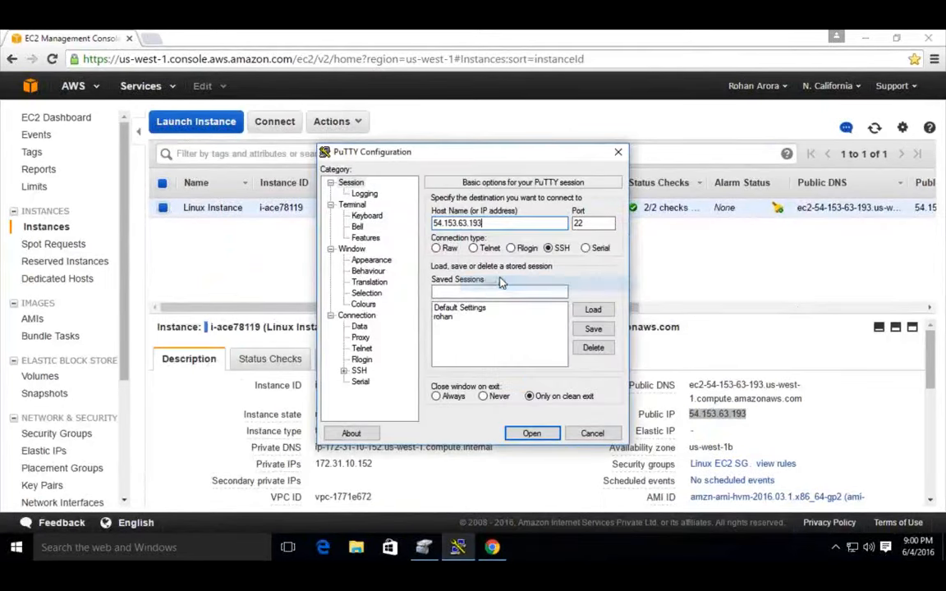
pyautogui.doubleClick(589, 223)
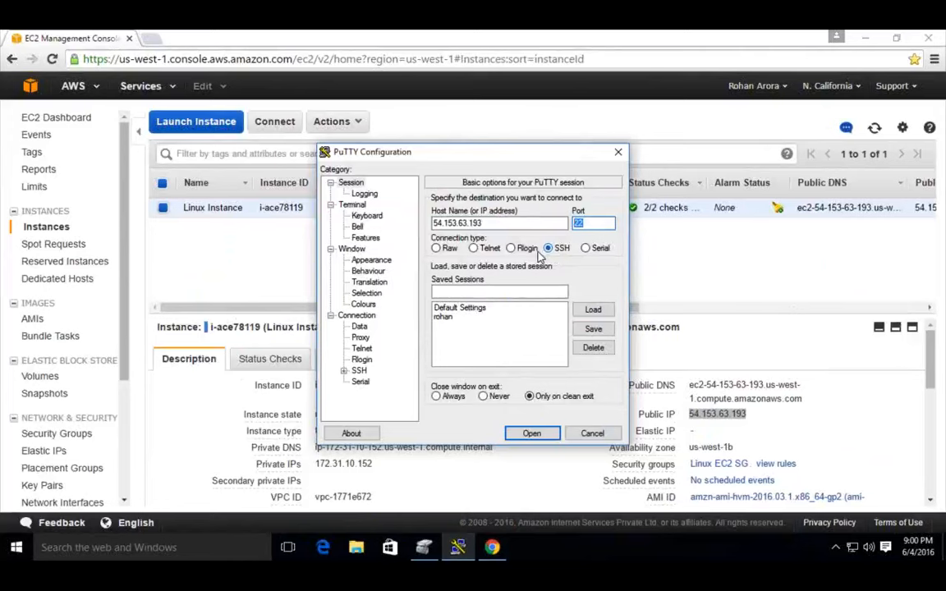
pyautogui.moveTo(495, 225); pyautogui.dragTo(420, 224)
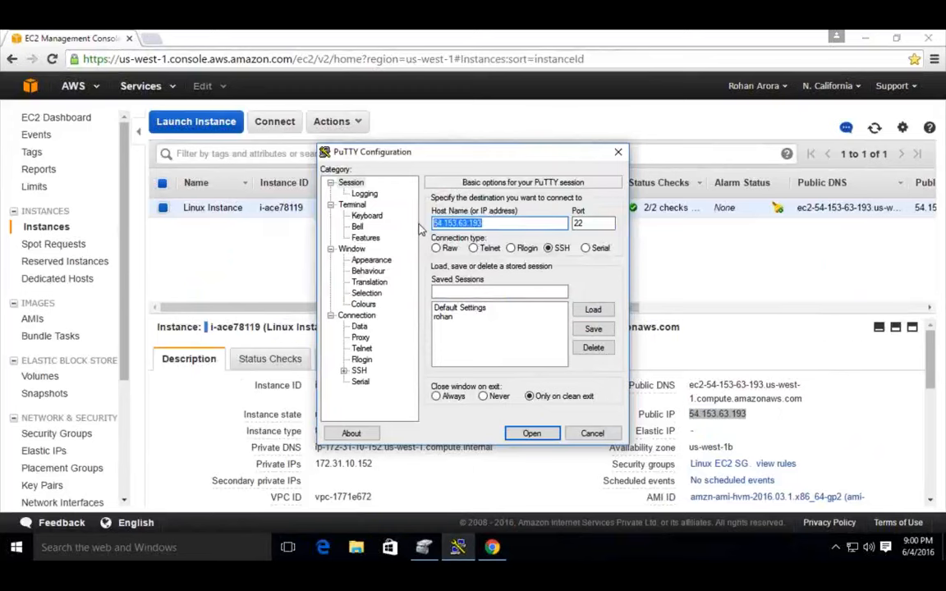
pyautogui.press('Tab')
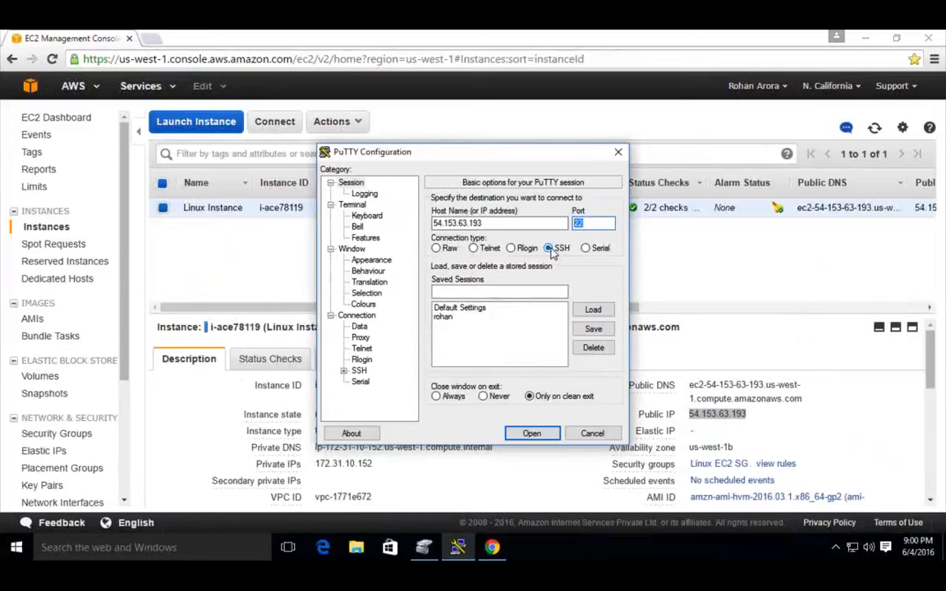
# Step: Check the private key file in the SSH Auth options, browse the .ppk files on the Desktop, and cancel the selection
pyautogui.click(344, 374)
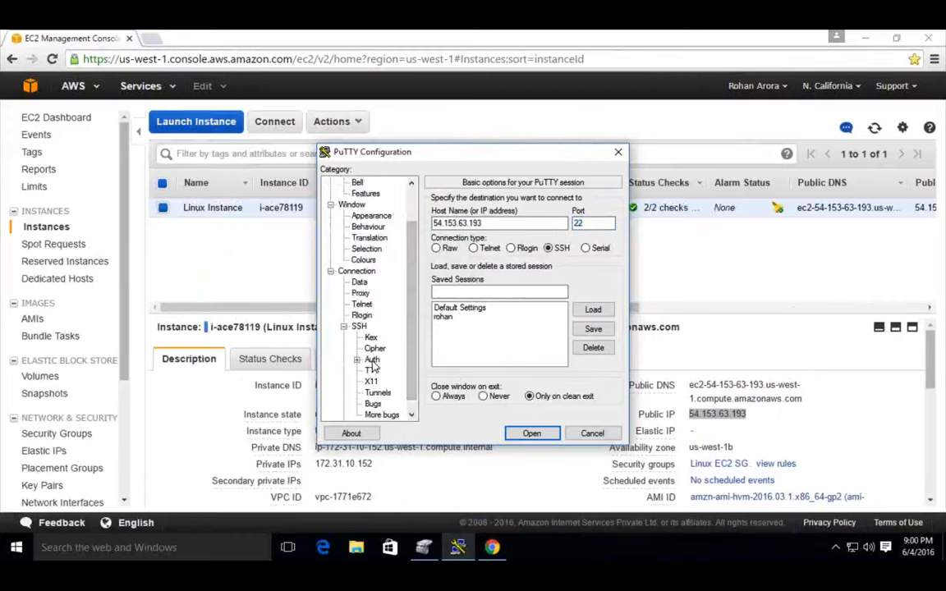
pyautogui.click(373, 361)
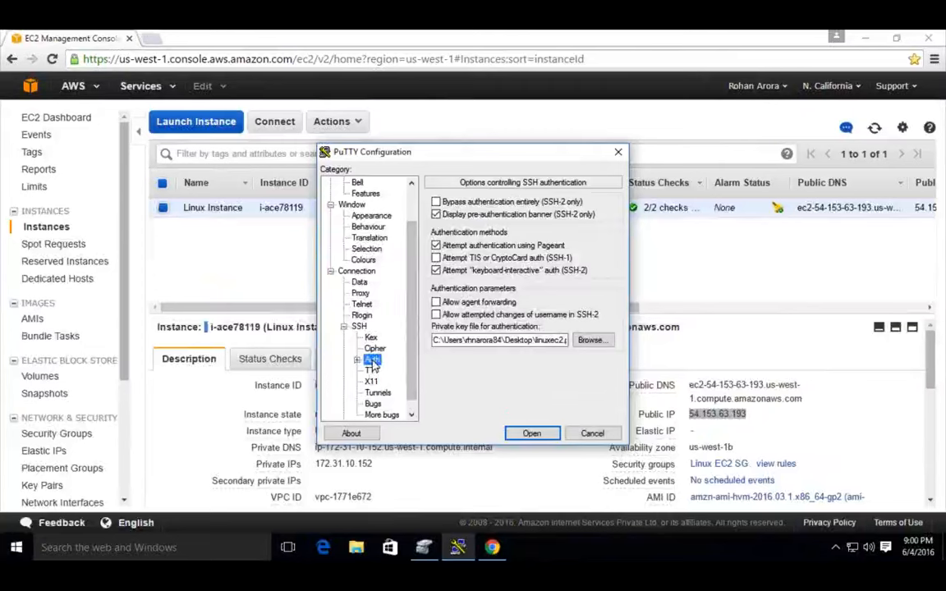
pyautogui.click(598, 343)
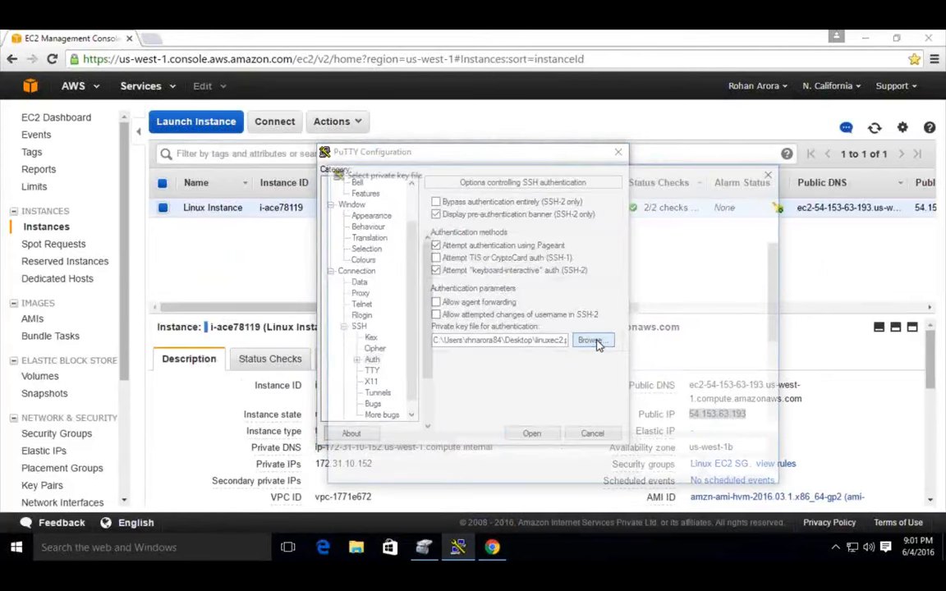
pyautogui.scroll(-3, 592, 381)
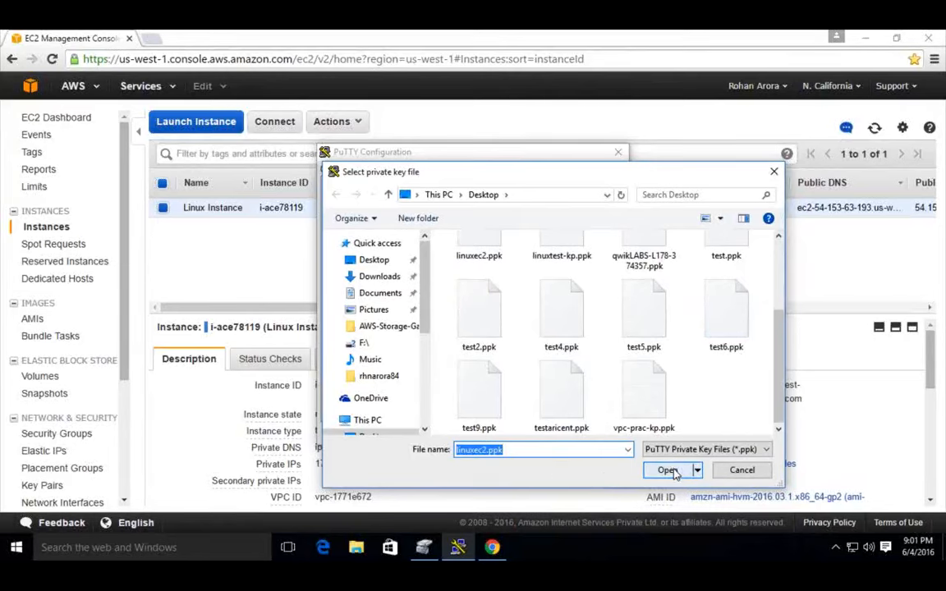
pyautogui.click(762, 473)
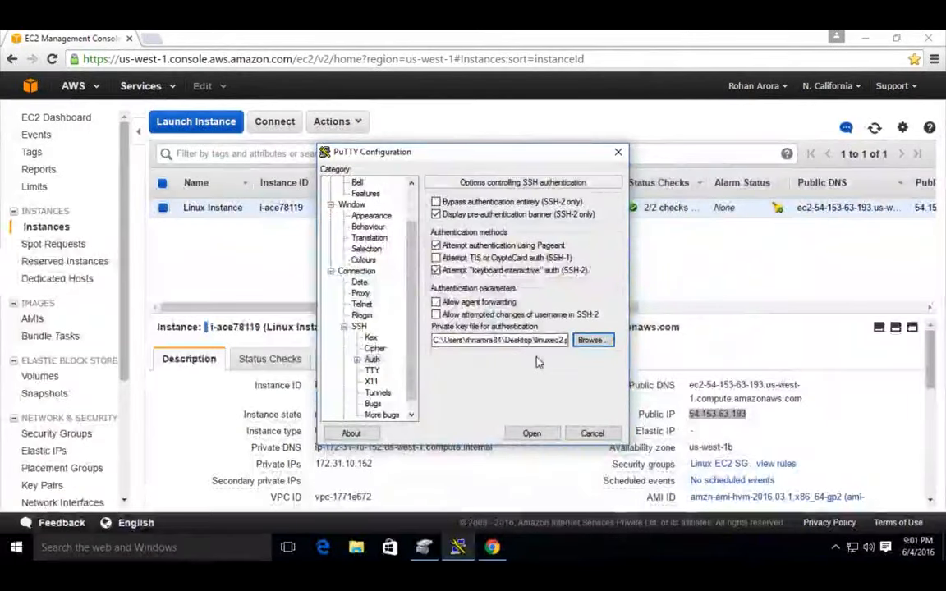
# Step: Open the SSH session to 54.153.63.193, trust and cache the server's host key, and maximize the terminal window
pyautogui.click(535, 434)
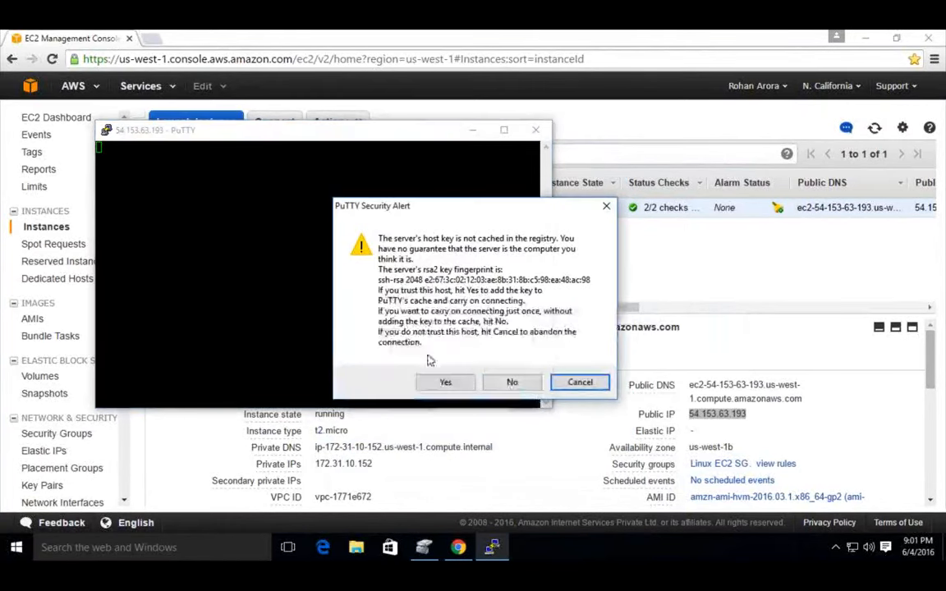
pyautogui.click(436, 379)
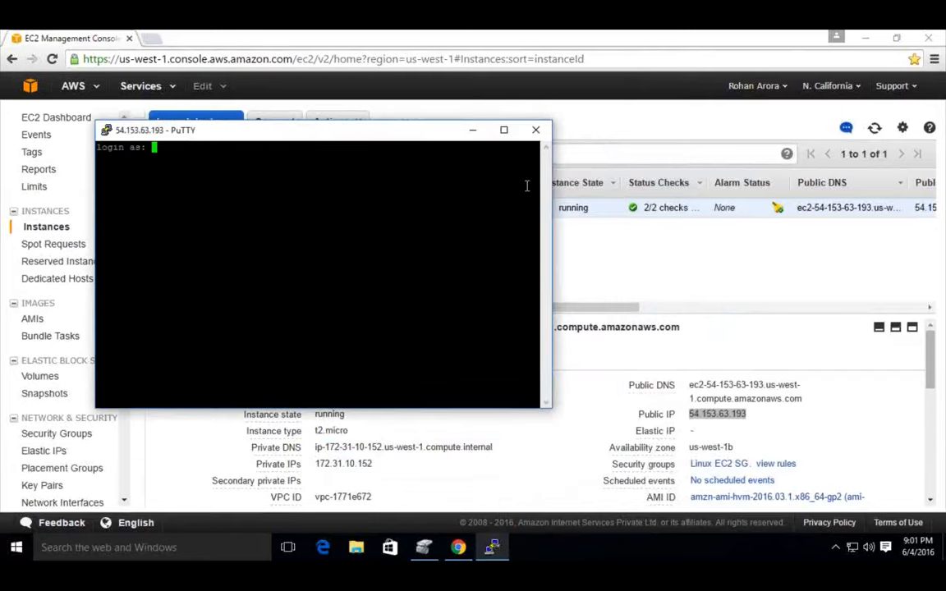
pyautogui.click(503, 130)
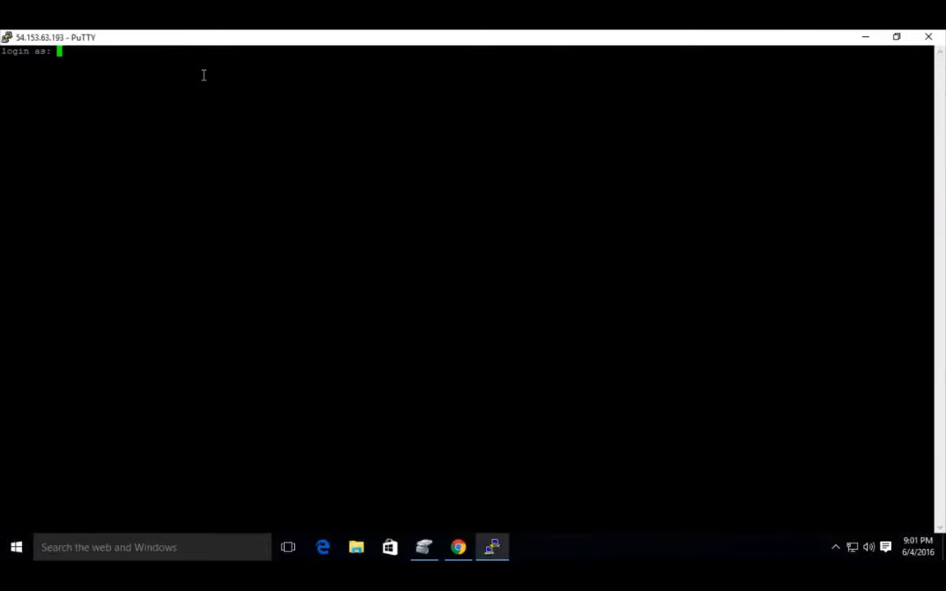
# Step: Log in to the instance as ec2-user
pyautogui.write('ec2-user')
pyautogui.press('Return')
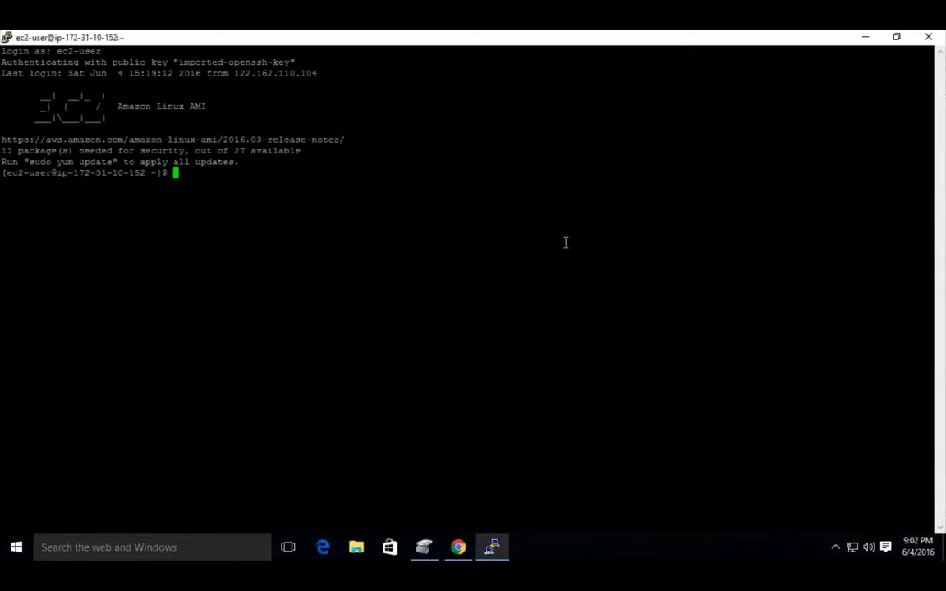
# Step: Switch from the Windows desktop back to the Mac desktop with the EC2 console in Safari, and open a Finder window
pyautogui.hotkey('ctrl', 'Left')
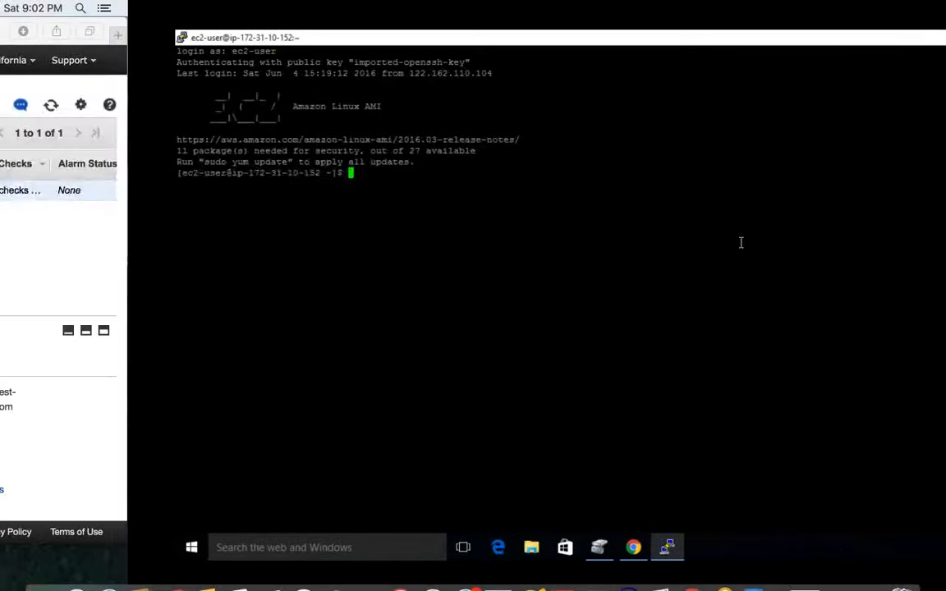
pyautogui.hotkey('ctrl', 'Right')
pyautogui.hotkey('ctrl', 'Left')
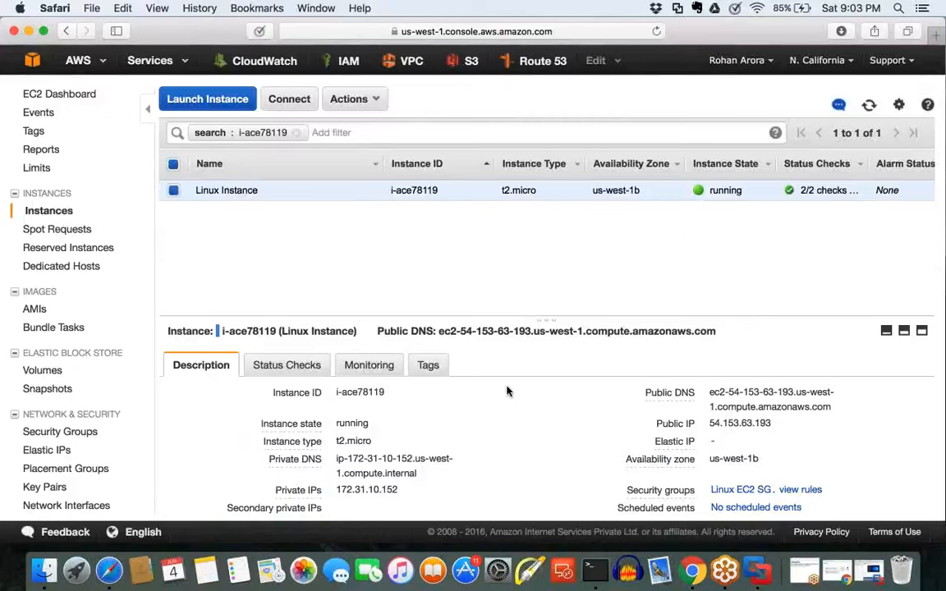
pyautogui.press('super+Tab')
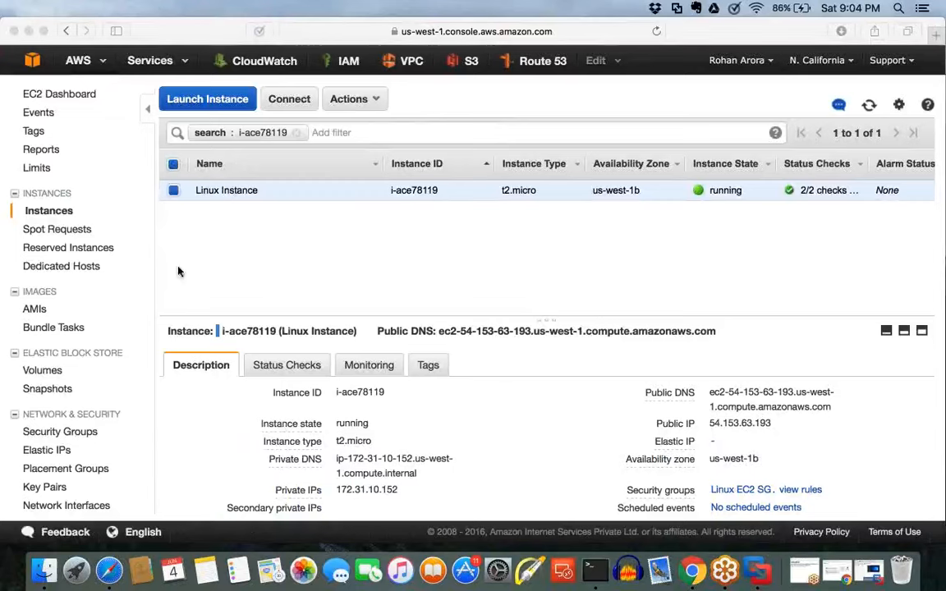
pyautogui.click(48, 577)
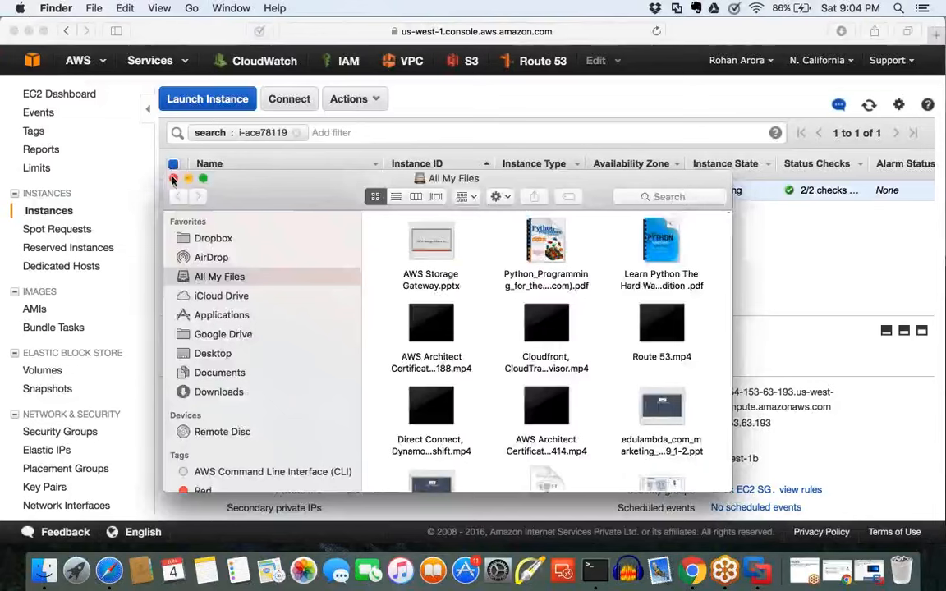
# Step: Close the Finder window, start launching another Amazon Linux t2.micro instance, and choose the default subnet in us-west-1c
pyautogui.click(173, 178)
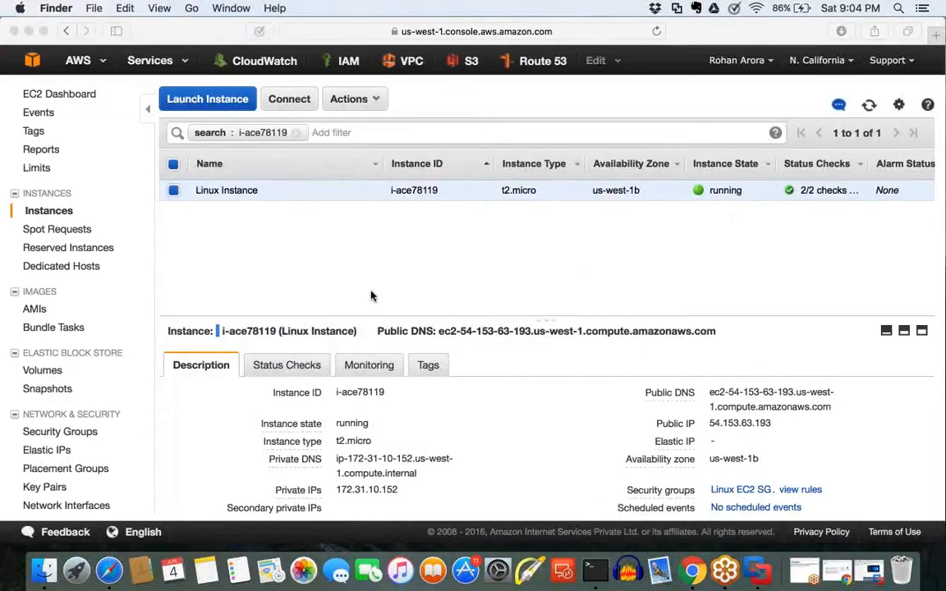
pyautogui.click(235, 106)
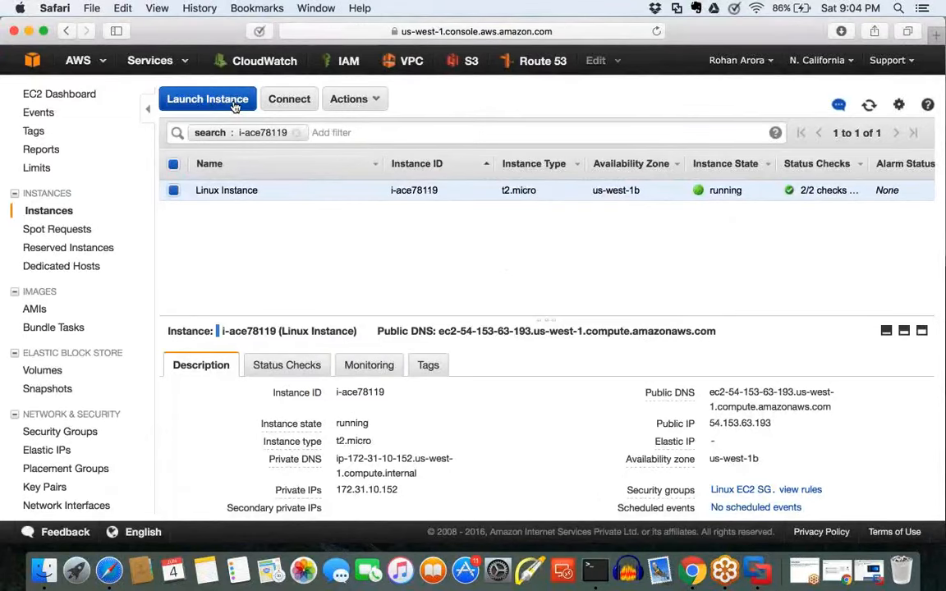
pyautogui.click(235, 105)
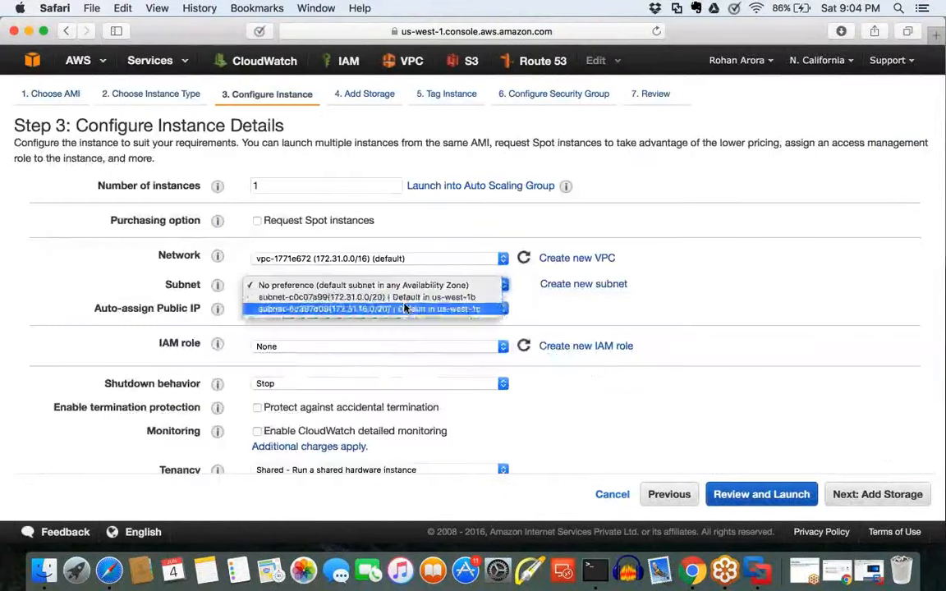
pyautogui.press('Return')
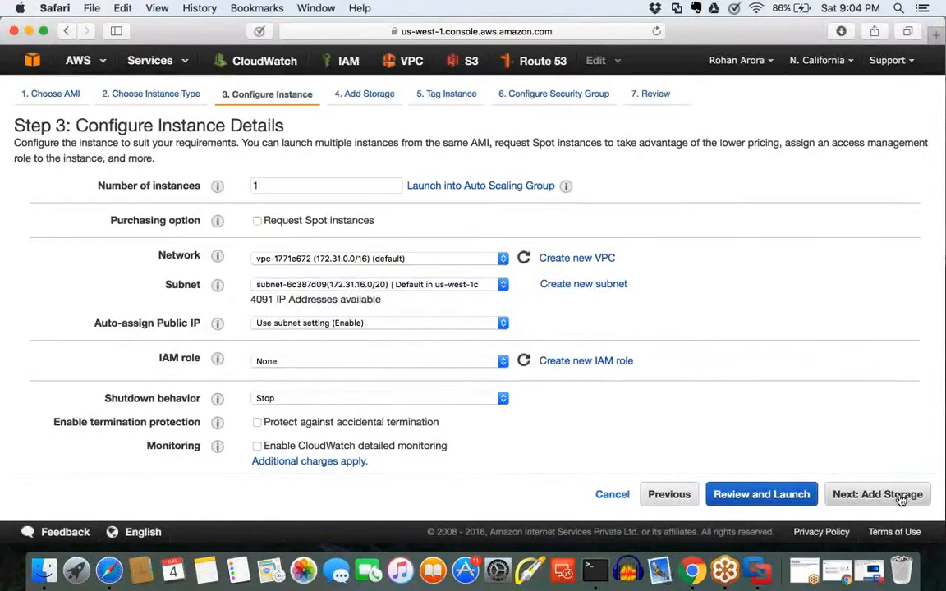
# Step: Keep the default storage settings and set the instance's Name tag to "Linux Instance 2"
pyautogui.click(901, 498)
pyautogui.click(901, 499)
pyautogui.write('Linu')
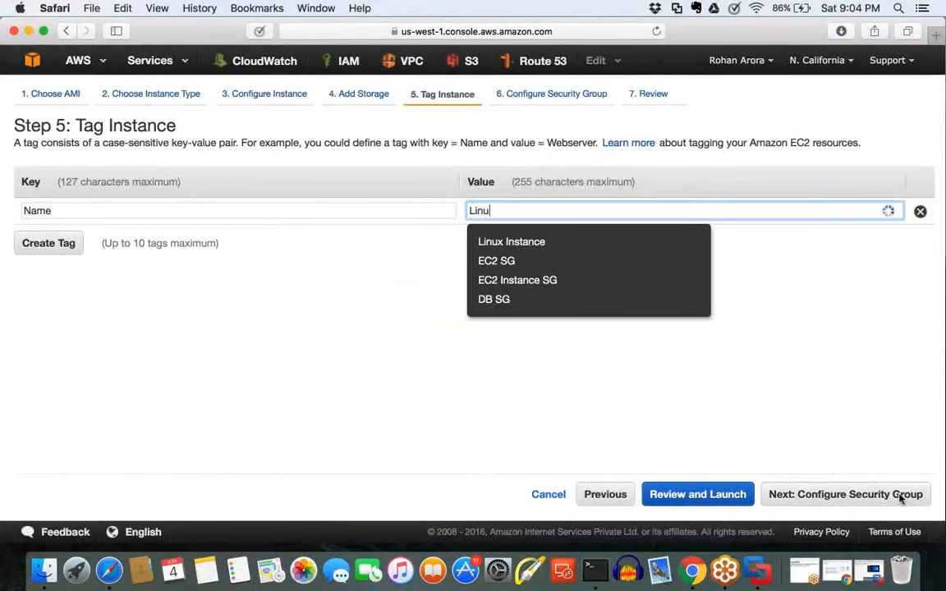
pyautogui.write('x indta')
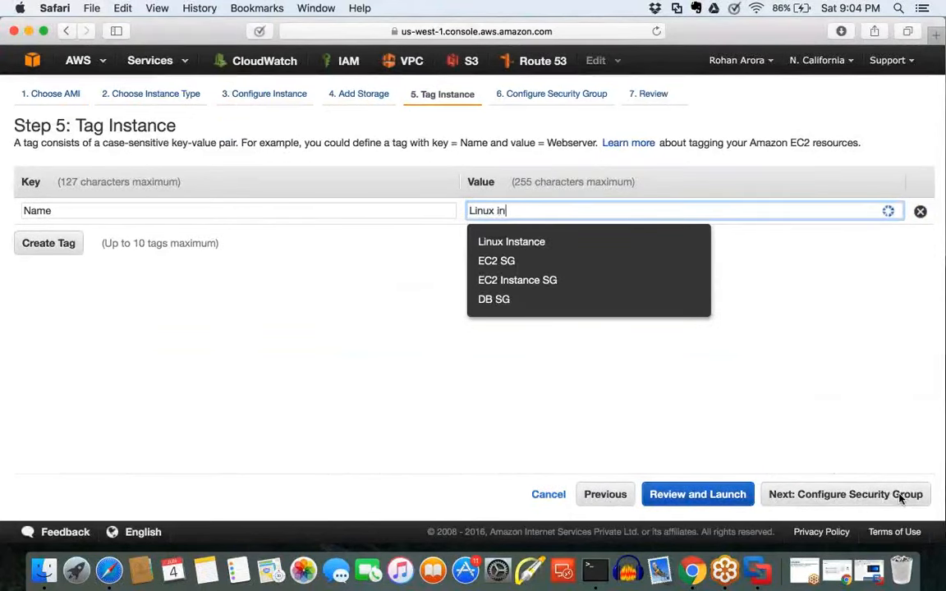
pyautogui.press('Down')
pyautogui.press('Down')
pyautogui.press('Down')
pyautogui.press('Up')
pyautogui.press('Up')
pyautogui.press('Return')
pyautogui.write('2')
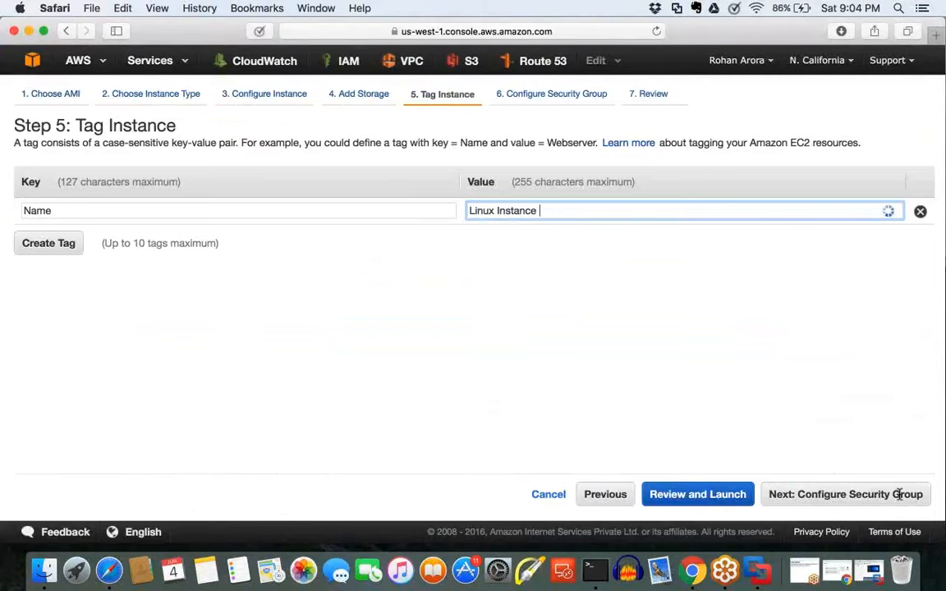
# Step: Keep the default new security group with SSH open to anywhere, launch the instance, and view it in the instances list
pyautogui.click(853, 498)
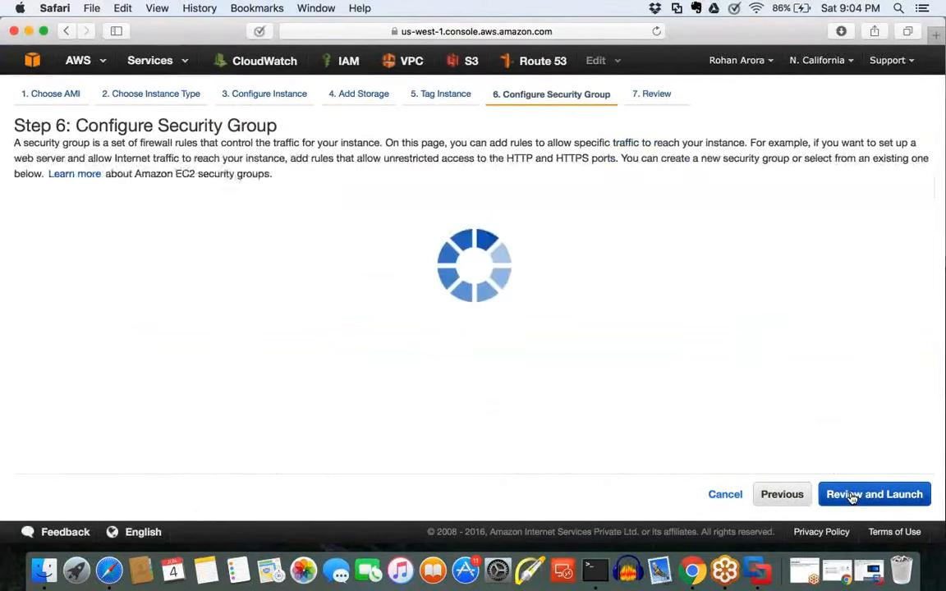
pyautogui.click(920, 499)
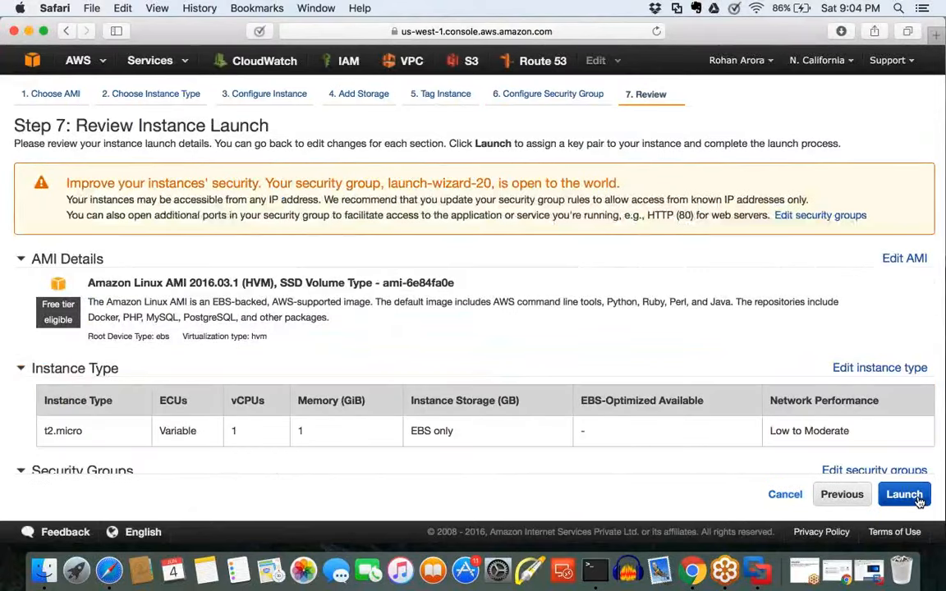
pyautogui.click(920, 502)
pyautogui.click(308, 346)
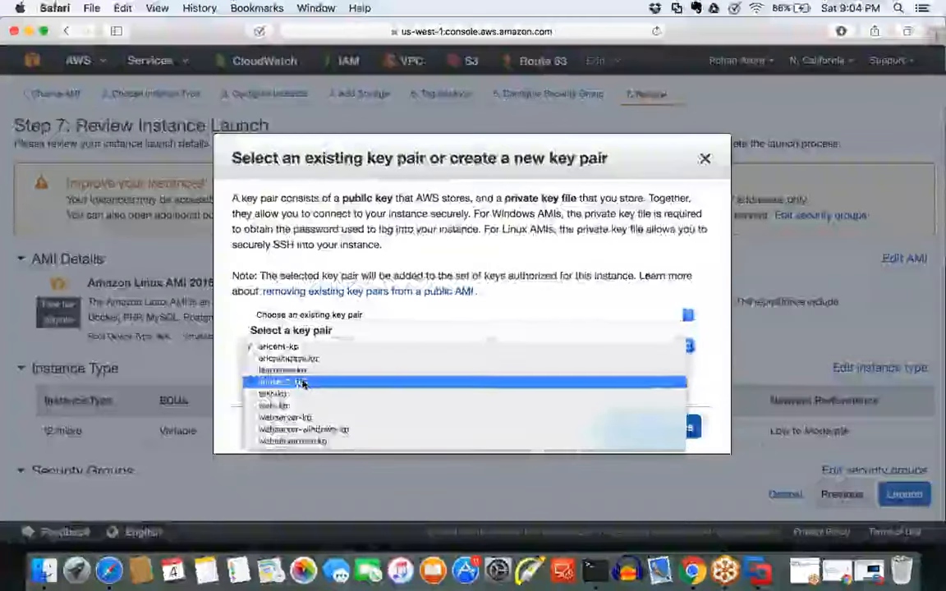
pyautogui.click(304, 384)
pyautogui.click(615, 428)
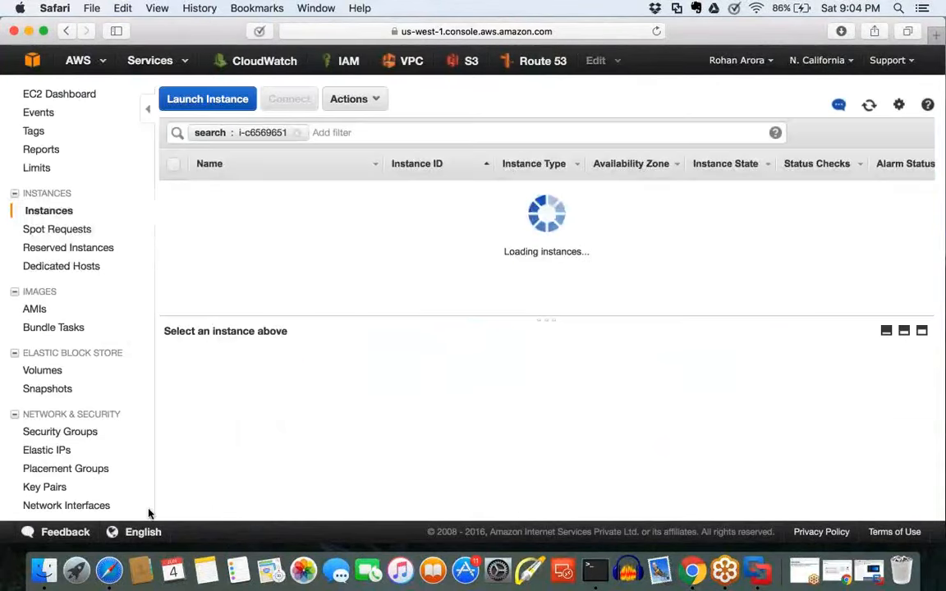
# Step: Switch to Finder and search All My Files for "public ip"
pyautogui.click(41, 575)
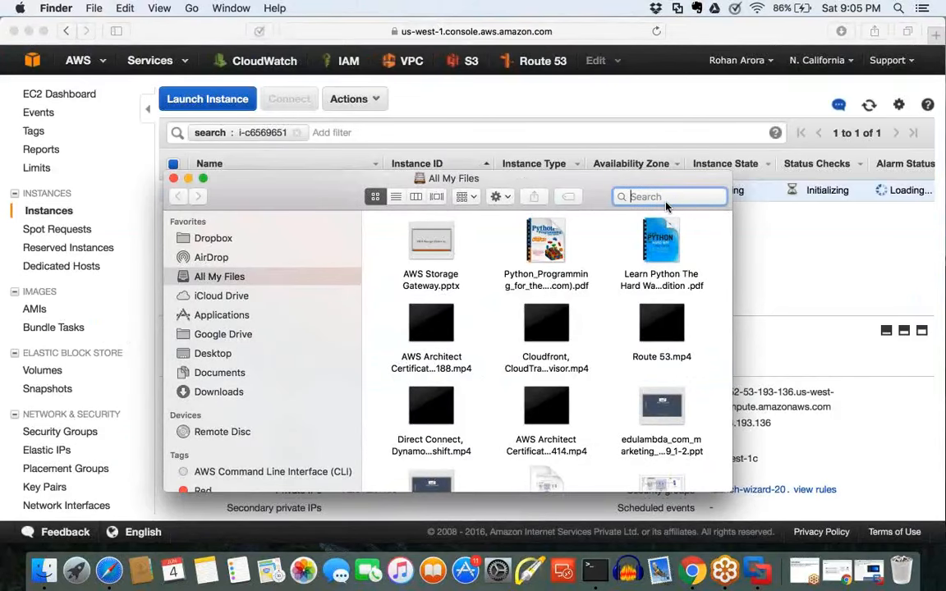
pyautogui.click(667, 204)
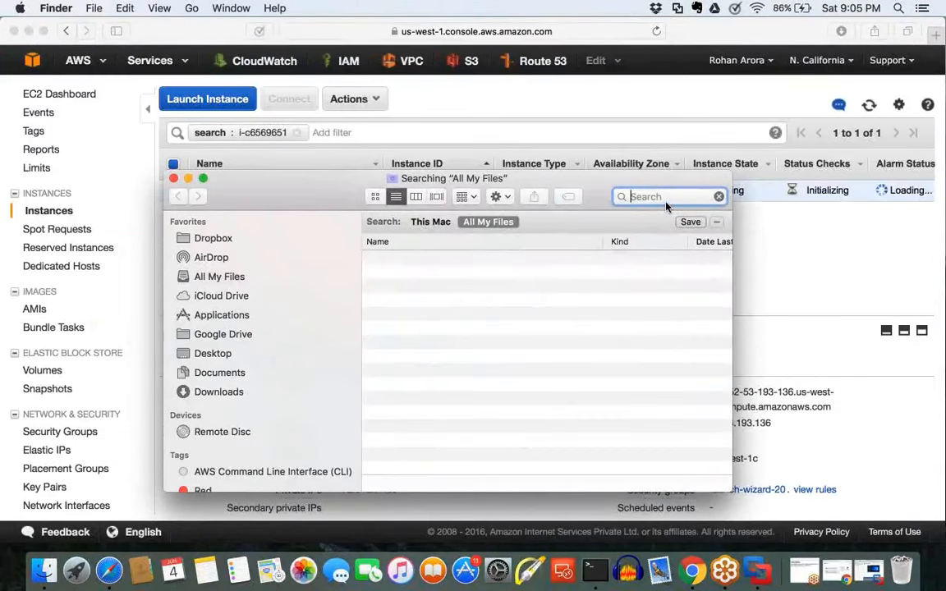
pyautogui.write('PUBLIC')
pyautogui.press('BackSpace')
pyautogui.press('BackSpace')
pyautogui.press('BackSpace')
pyautogui.press('BackSpace')
pyautogui.press('BackSpace')
pyautogui.press('BackSpace')
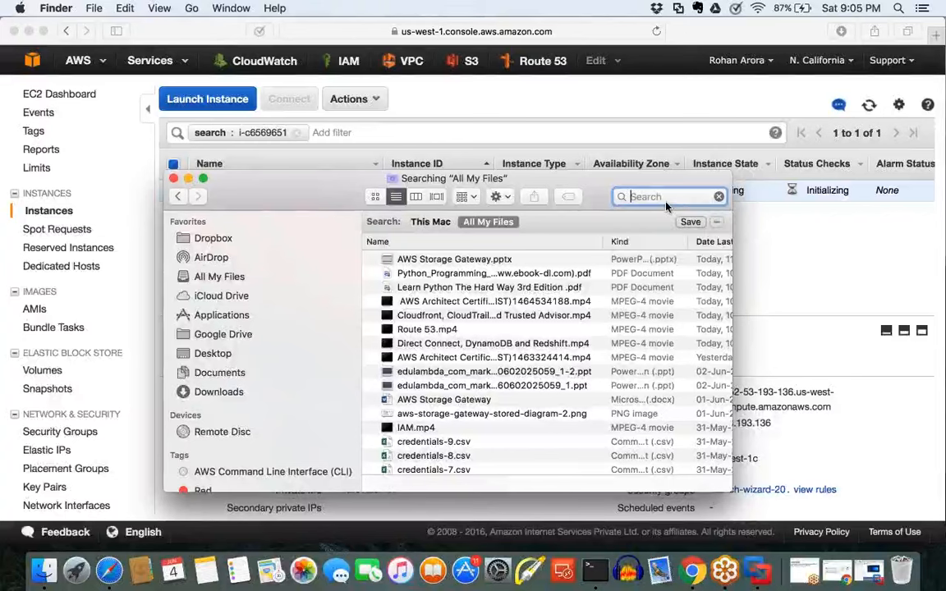
pyautogui.write('pu')
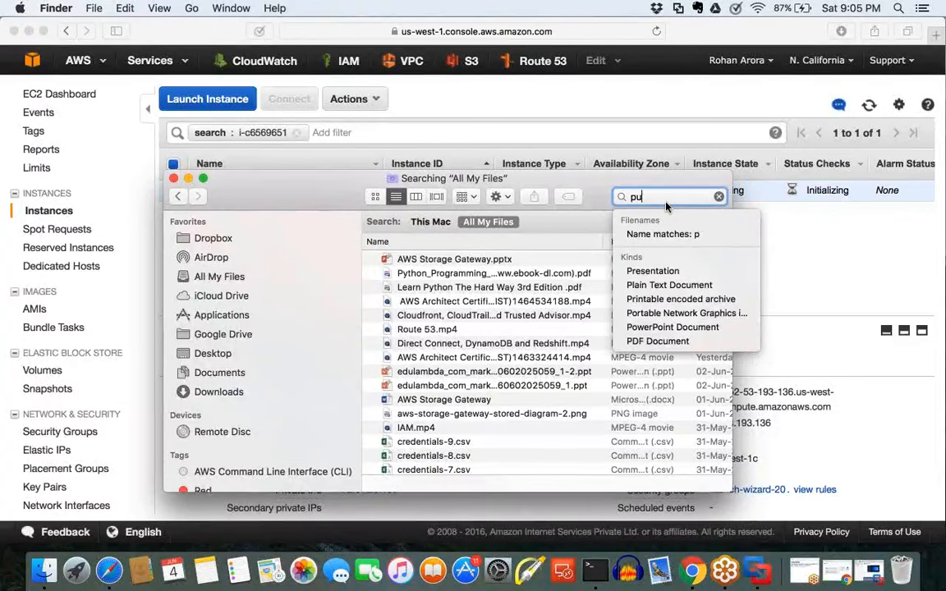
pyautogui.write('blic')
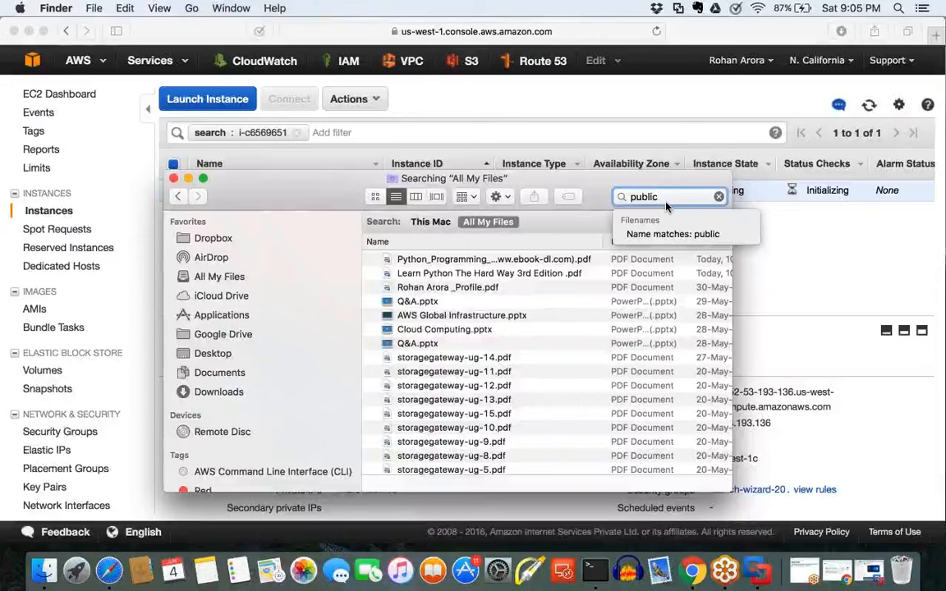
pyautogui.write(' ip')
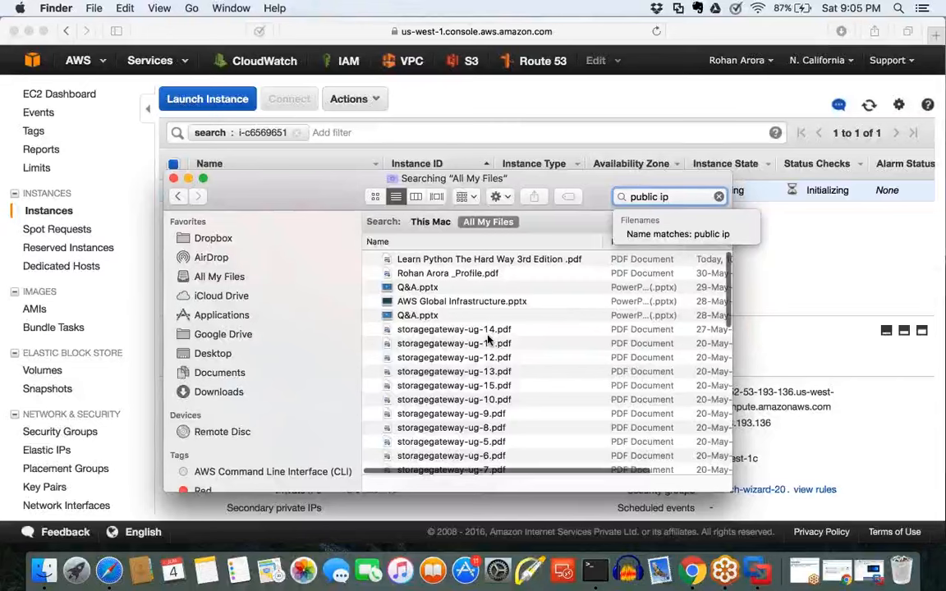
# Step: Open the "Public IP vs. Elastic IP" presentation from the search results in PowerPoint and start its slide show
pyautogui.scroll(-3, 488, 338)
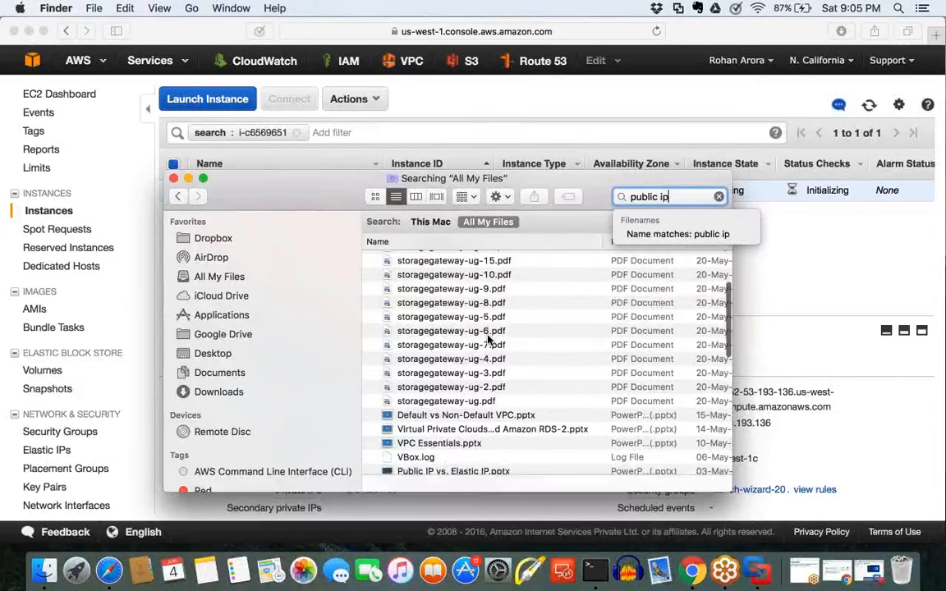
pyautogui.scroll(-3, 487, 345)
pyautogui.doubleClick(485, 362)
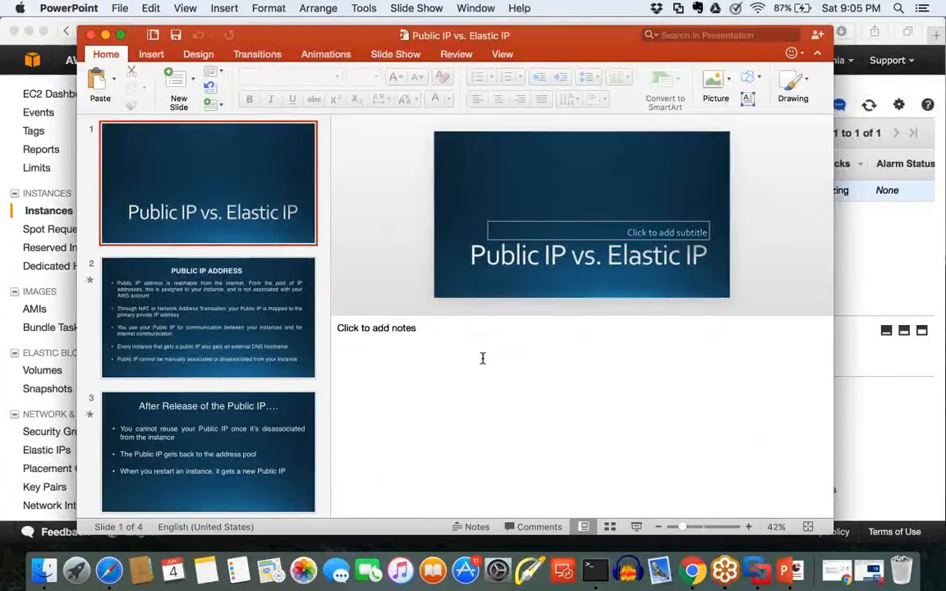
pyautogui.click(635, 528)
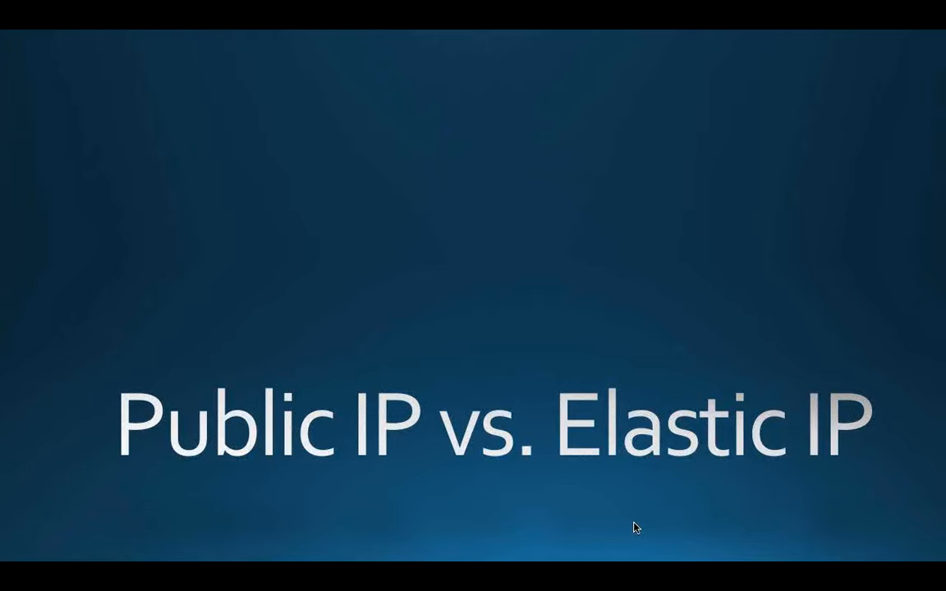
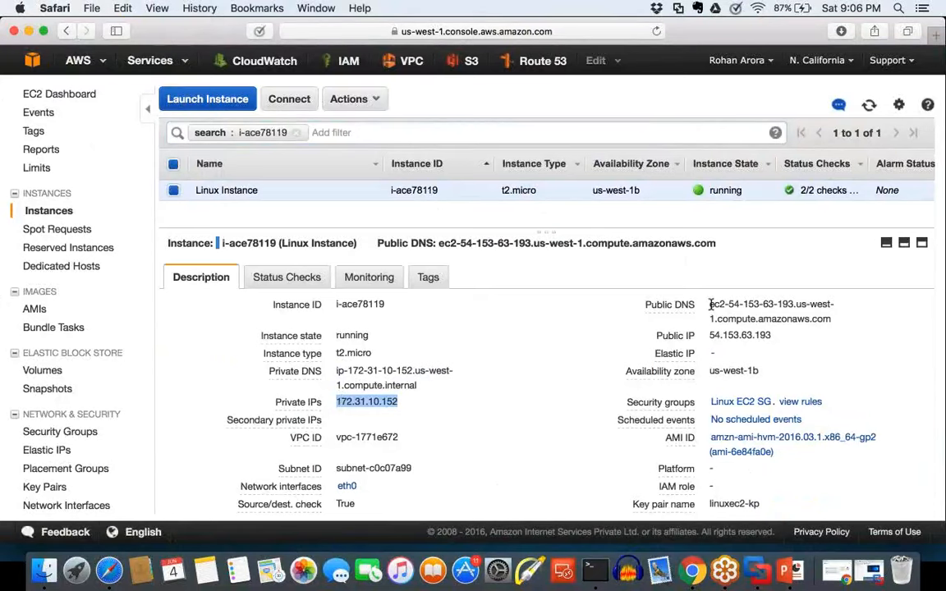
# Step: Copy the Linux Instance's Public IP address and paste it into a new note in the Notes app
pyautogui.moveTo(705, 303); pyautogui.dragTo(712, 335)
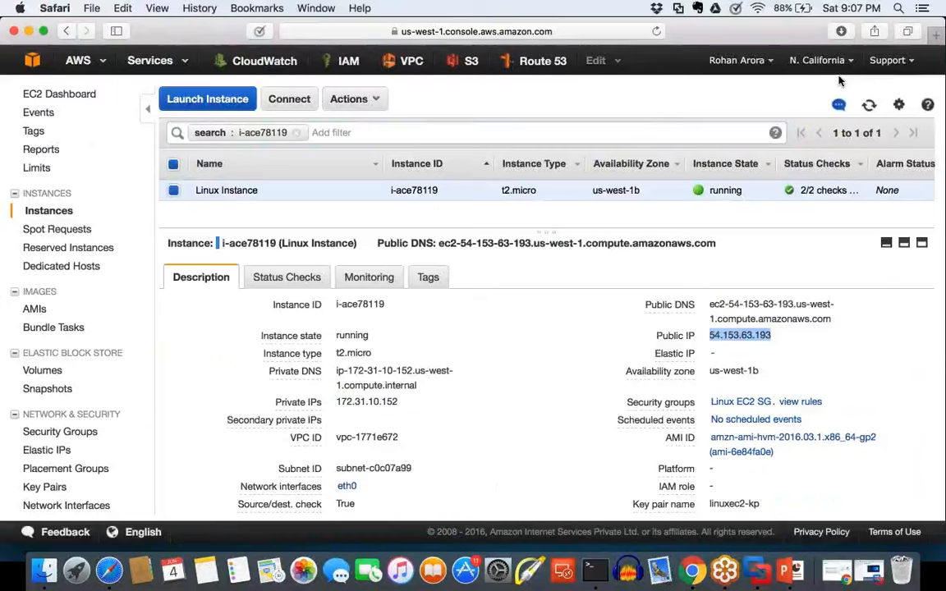
pyautogui.click(805, 342)
pyautogui.moveTo(779, 339); pyautogui.dragTo(711, 335)
pyautogui.press('super+c')
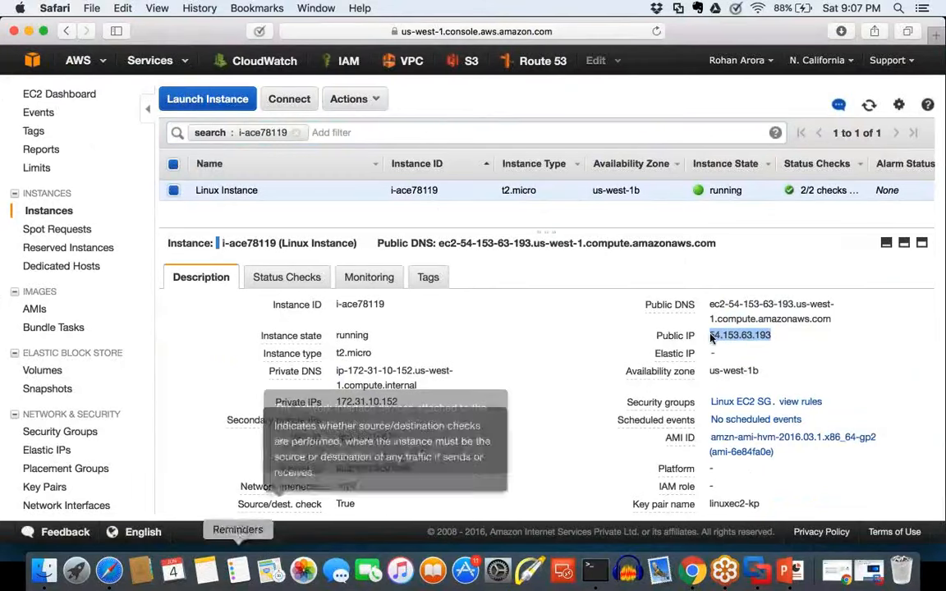
pyautogui.click(207, 573)
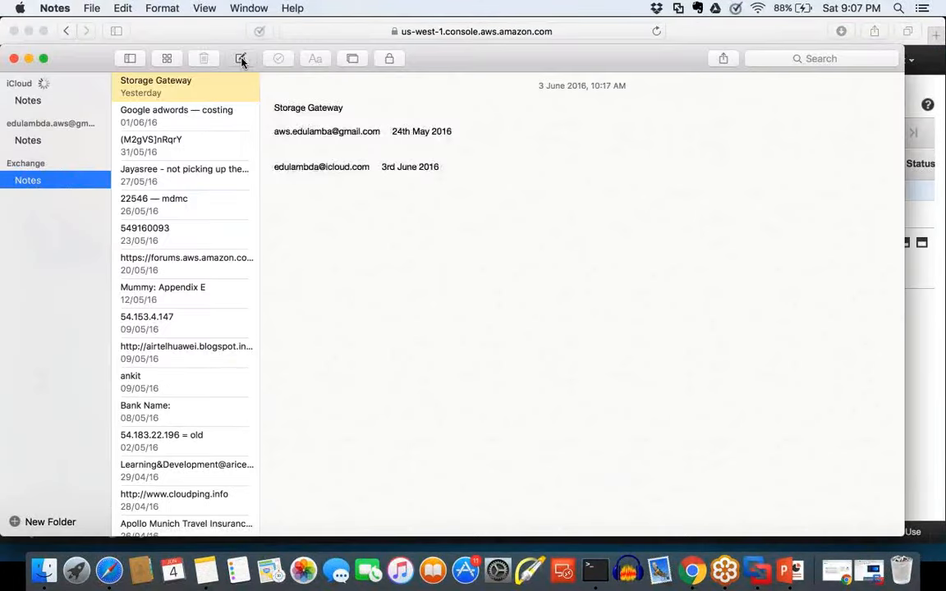
pyautogui.click(241, 60)
pyautogui.press('super+v')
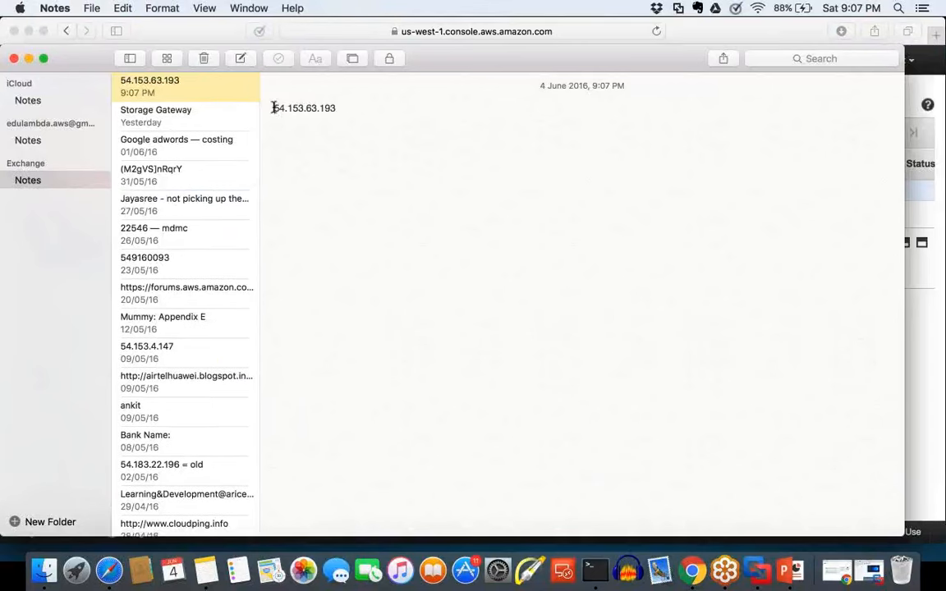
# Step: Label the pasted address in the note so the line reads "Public IP == 54.153.63.193"
pyautogui.write('Publ')
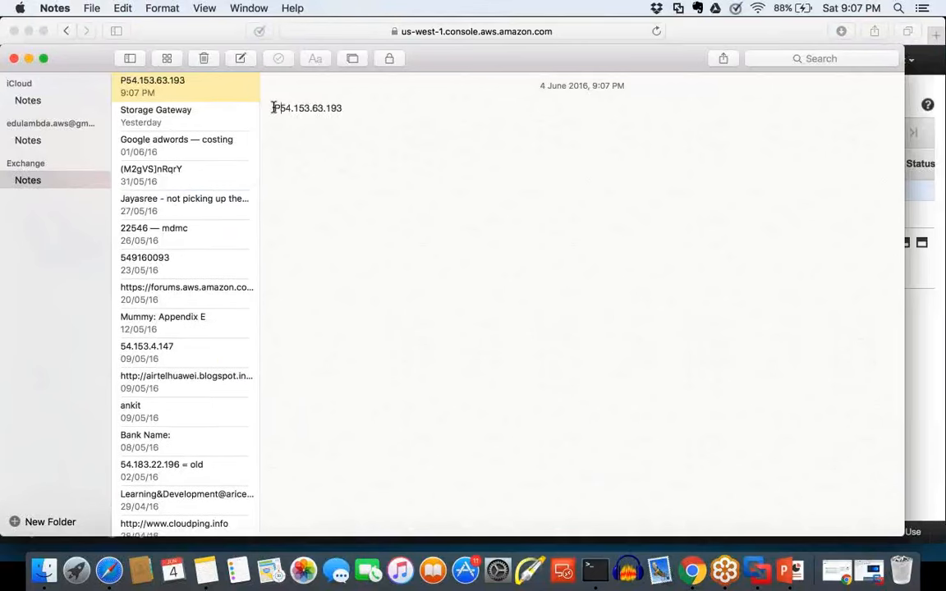
pyautogui.write('ic Ip')
pyautogui.press('BackSpace')
pyautogui.press('BackSpace')
pyautogui.write('I')
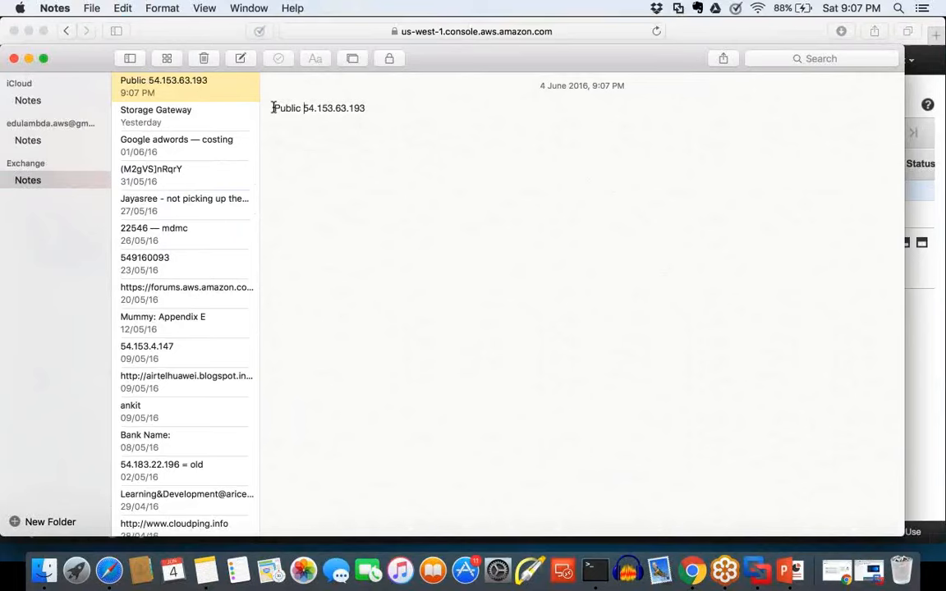
pyautogui.write('P ==')
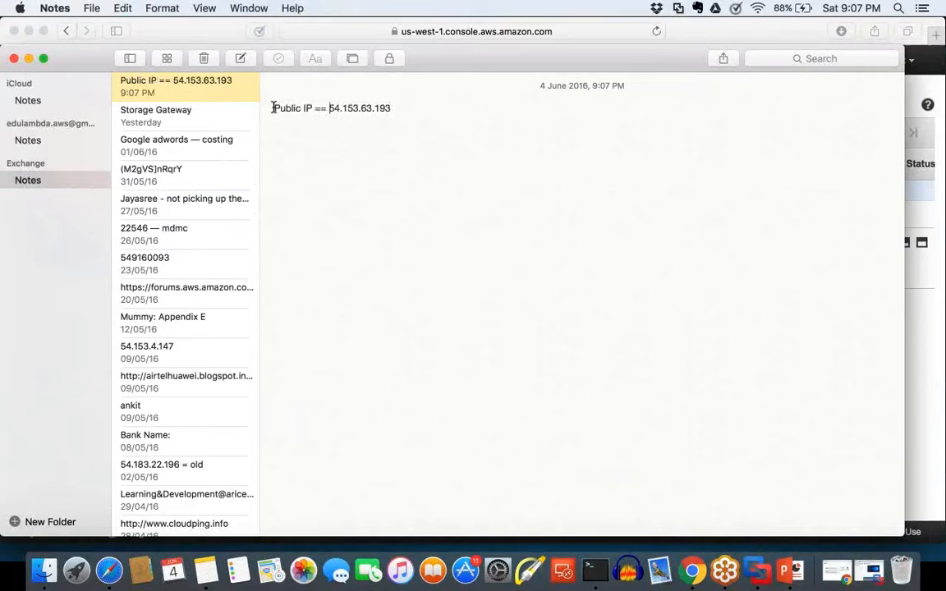
# Step: Copy the whole Public IP line from the note and paste it into a new blank Microsoft Word document
pyautogui.moveTo(396, 105); pyautogui.dragTo(274, 106)
pyautogui.press('super+c')
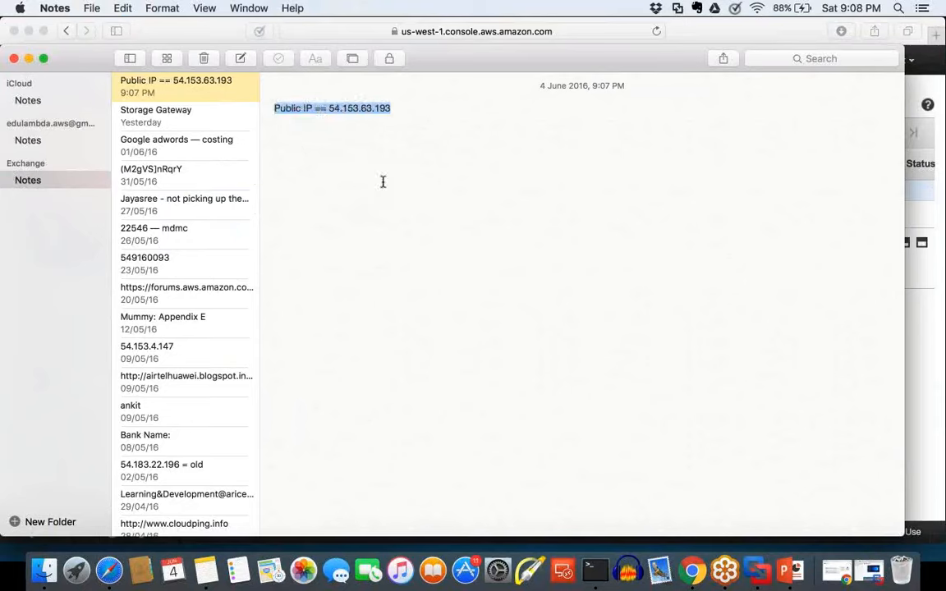
pyautogui.press('F4')
pyautogui.click(231, 177)
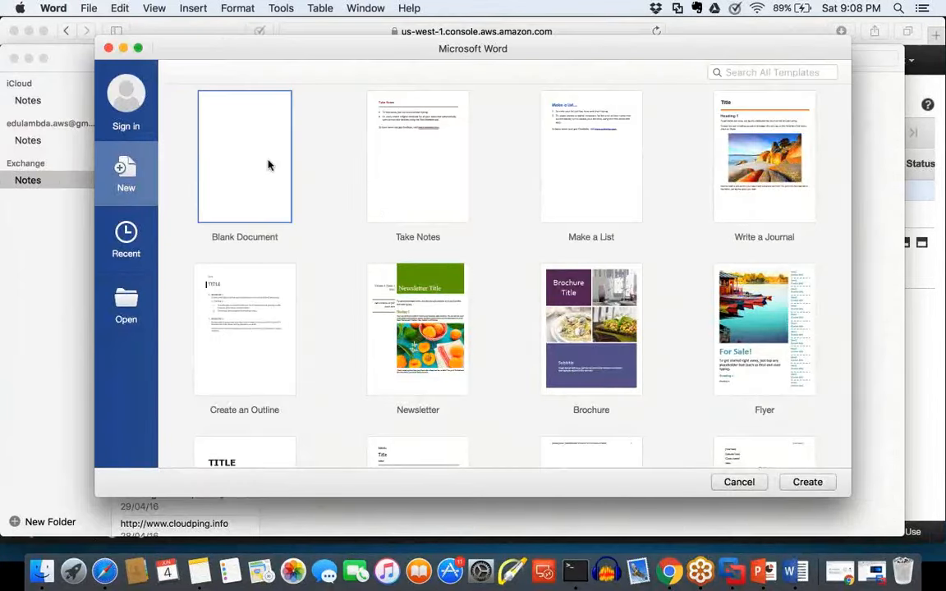
pyautogui.doubleClick(268, 165)
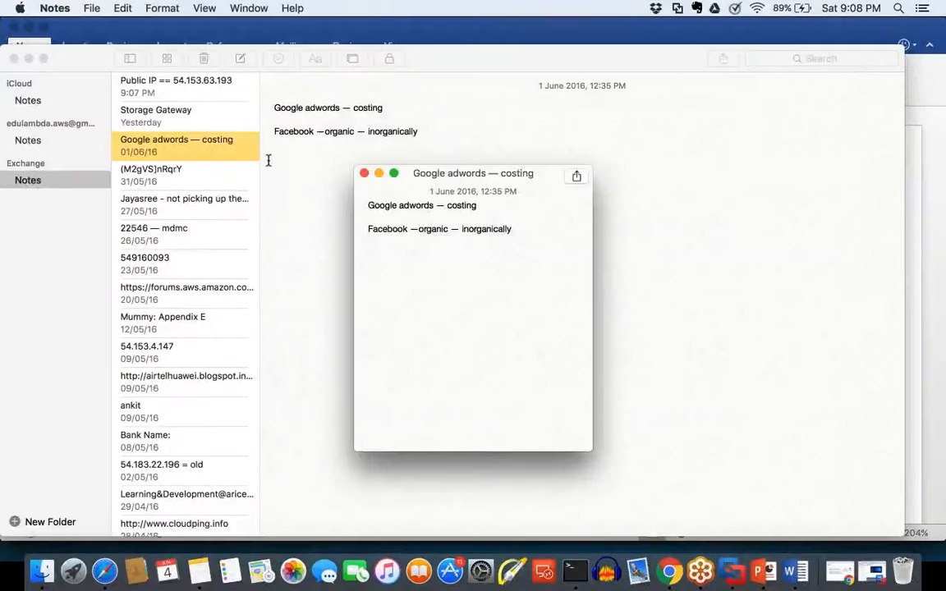
pyautogui.click(796, 571)
pyautogui.press('super+v')
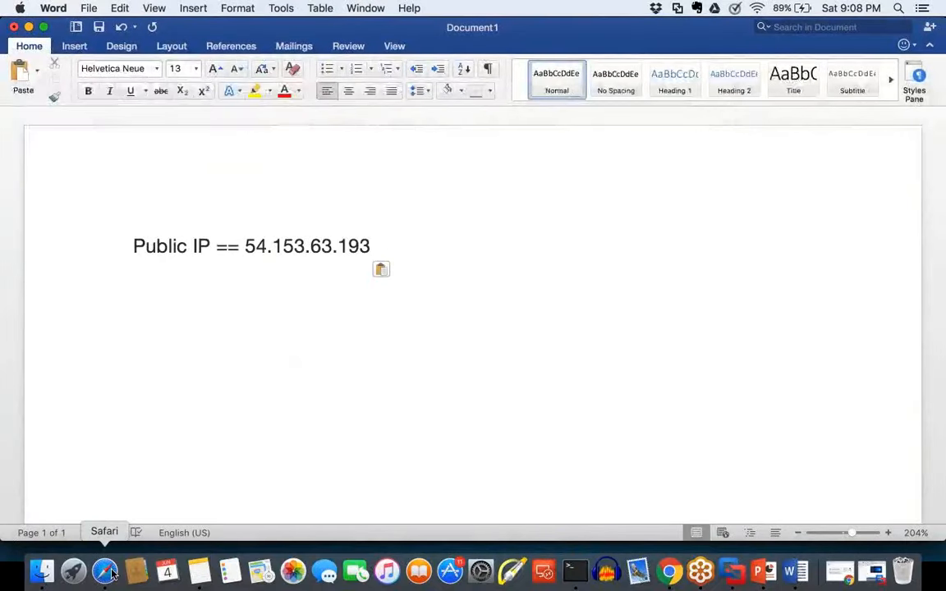
# Step: Switch to the EC2 console in Safari and stop the Linux Instance, confirming the stop
pyautogui.click(106, 572)
pyautogui.click(377, 100)
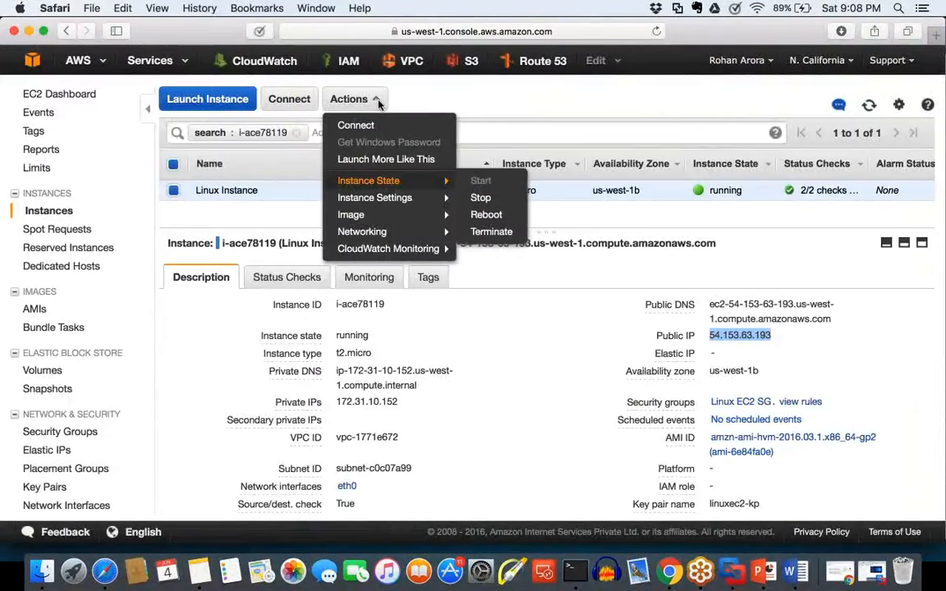
pyautogui.click(480, 198)
pyautogui.click(637, 390)
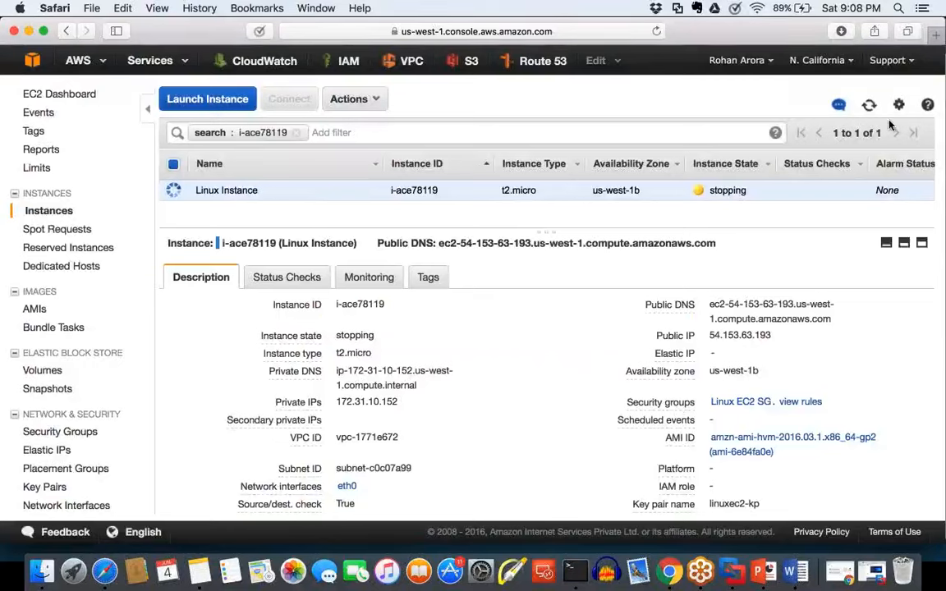
# Step: Refresh the instances list and circle the stopped instance's Public DNS, Public IP and Elastic IP fields, clearing the mark
pyautogui.click(870, 109)
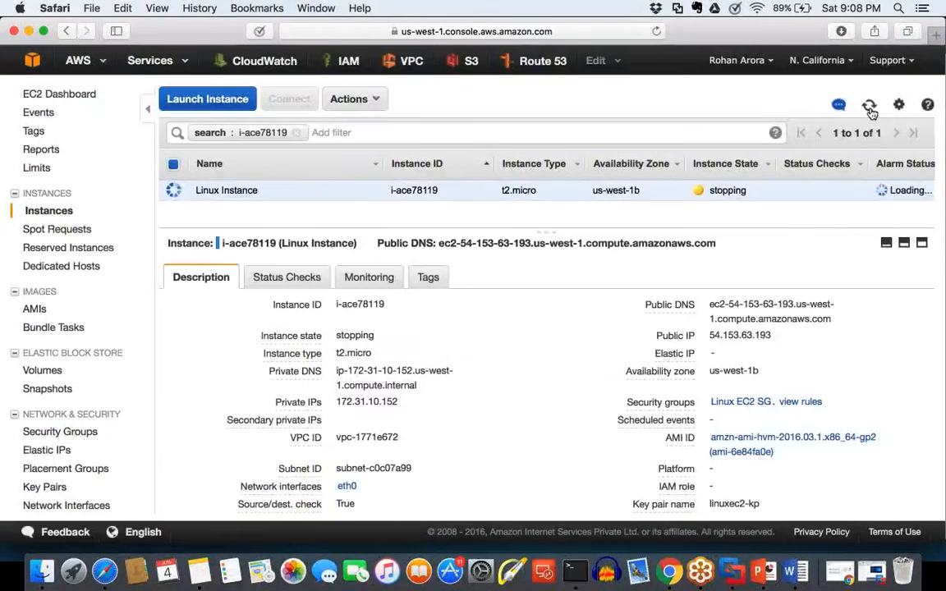
pyautogui.click(870, 108)
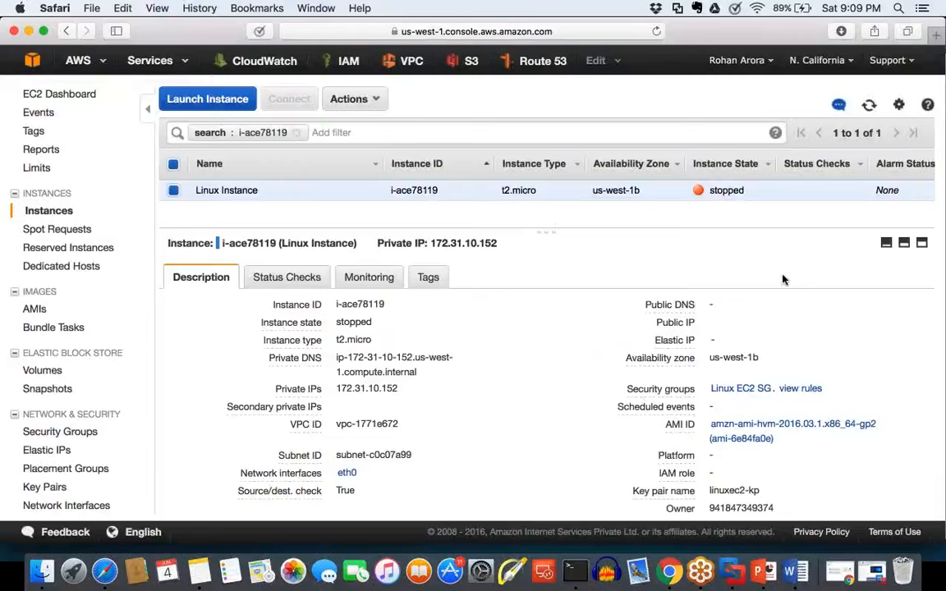
pyautogui.moveTo(785, 264)
pyautogui.mouseDown()
pyautogui.moveTo(854, 327)
pyautogui.moveTo(807, 248)
pyautogui.moveTo(773, 261)
pyautogui.mouseUp()
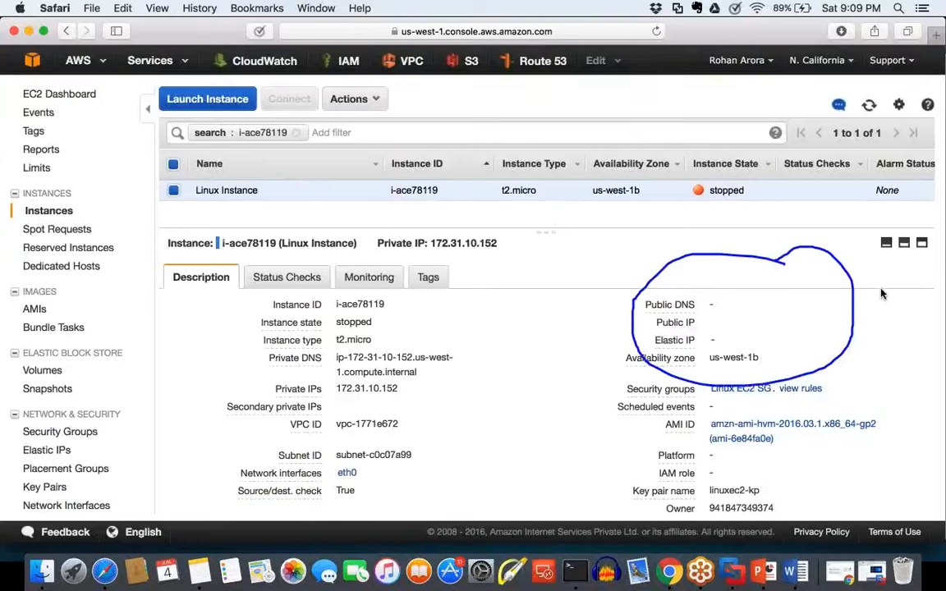
pyautogui.press('Escape')
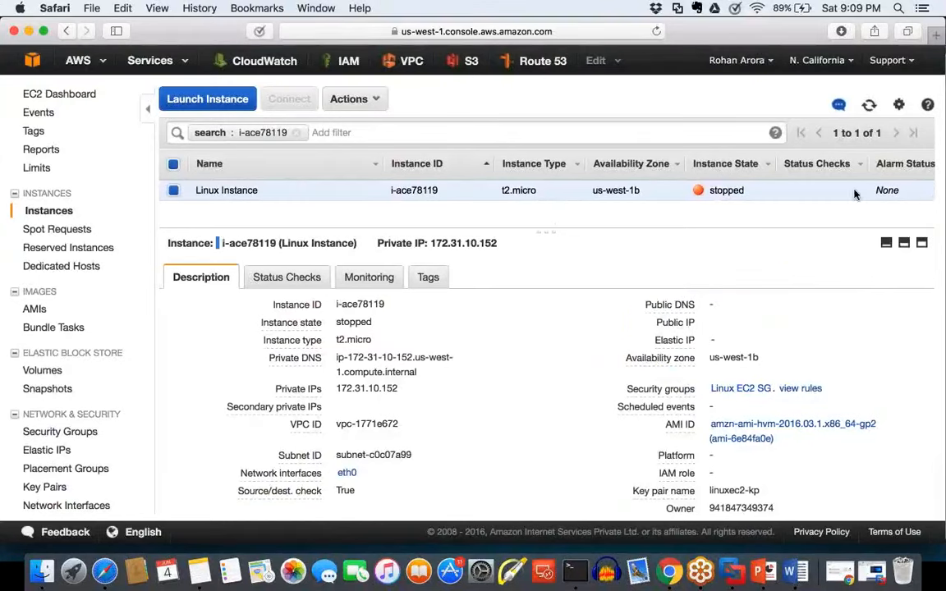
# Step: Start the stopped Linux Instance again and confirm the start
pyautogui.click(352, 99)
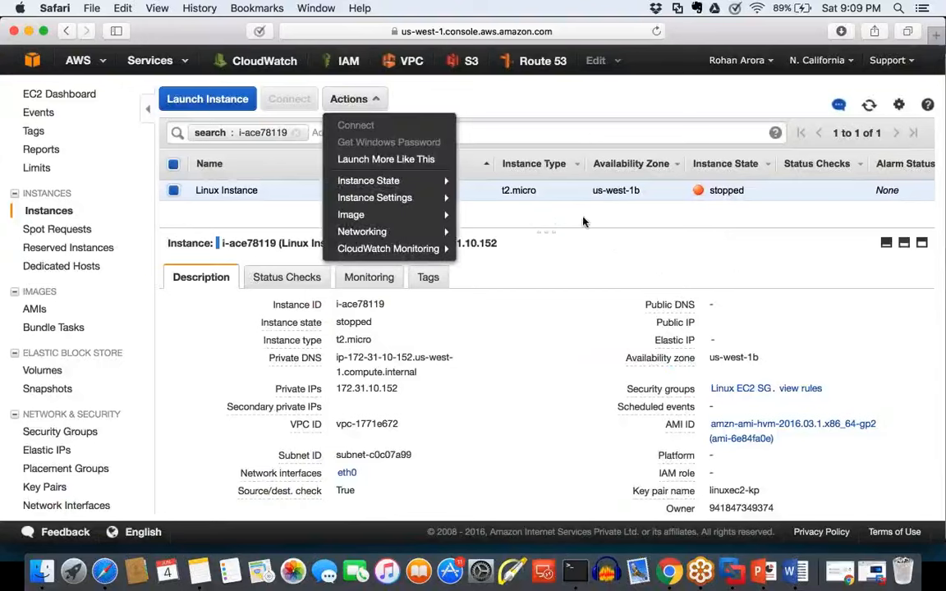
pyautogui.moveTo(444, 181)
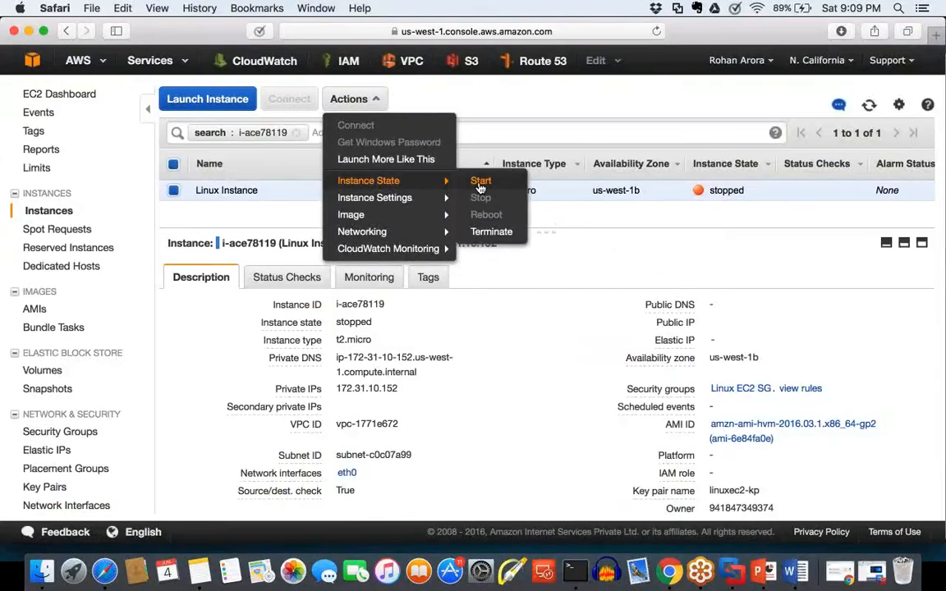
pyautogui.click(480, 181)
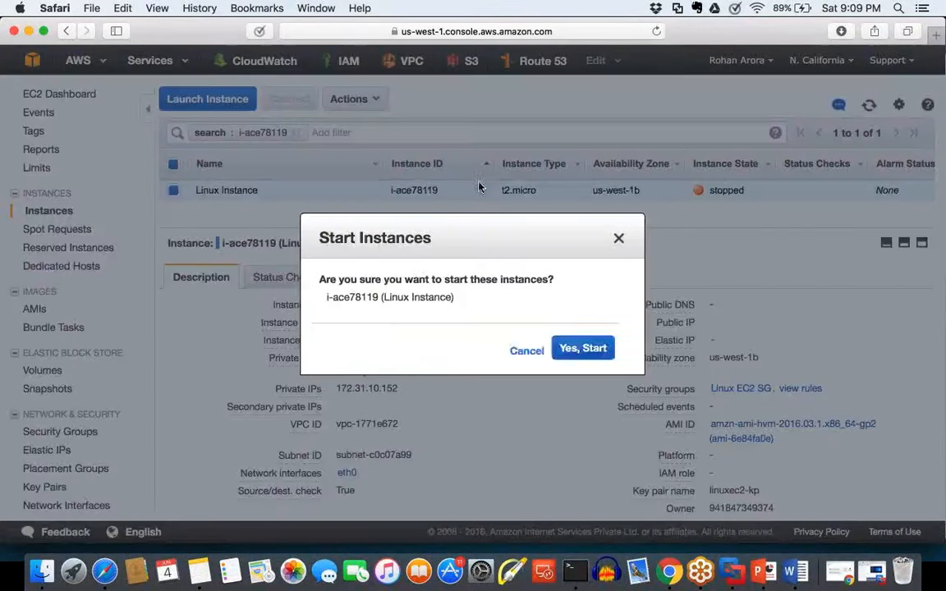
pyautogui.click(608, 348)
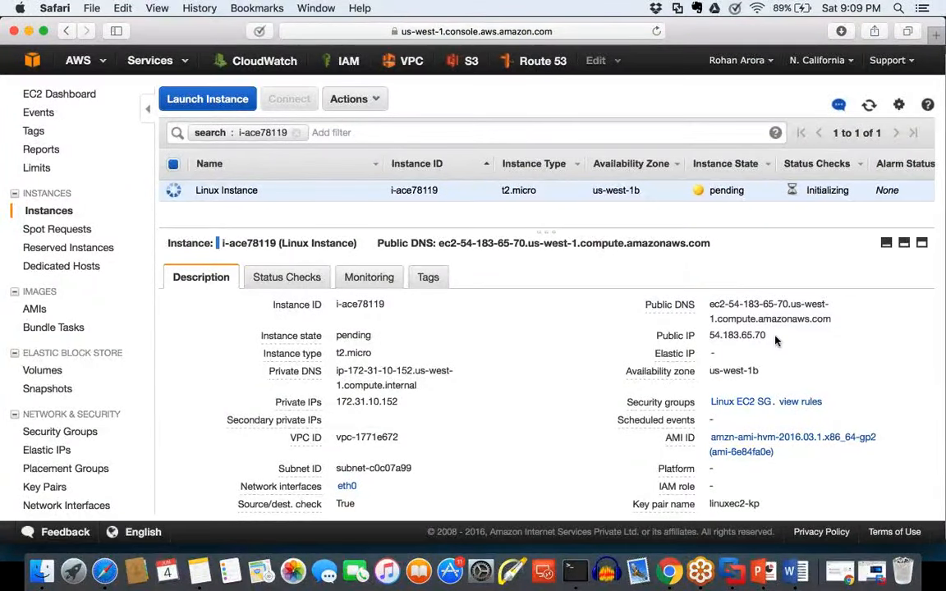
# Step: Copy the restarted instance's Public IP, 54.183.65.70, and paste it two lines below the first address in the Word document
pyautogui.moveTo(767, 335); pyautogui.dragTo(710, 337)
pyautogui.press('super+c')
pyautogui.press('super+Tab')
pyautogui.press('Return')
pyautogui.press('Return')
pyautogui.press('super+v')
# Step: Compare the two public IP addresses in the Word document and check the restarted instance's details in the EC2 console
pyautogui.moveTo(382, 248); pyautogui.dragTo(255, 248)
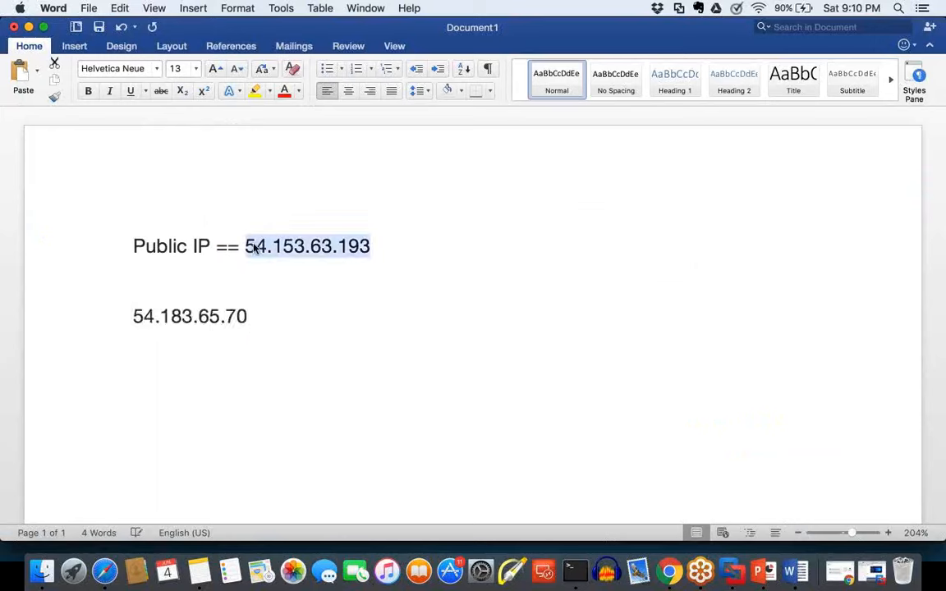
pyautogui.press('Down')
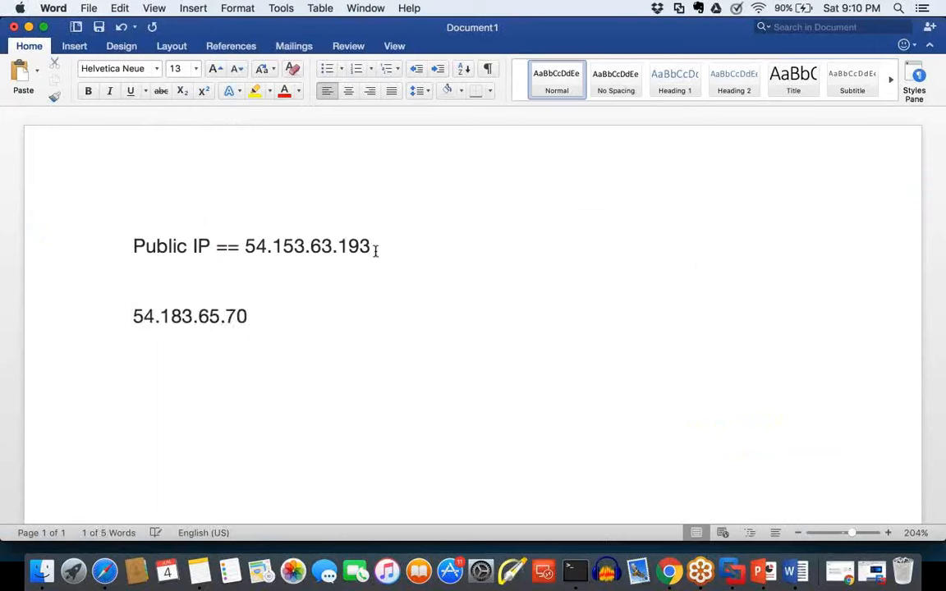
pyautogui.moveTo(376, 249)
pyautogui.mouseDown()
pyautogui.moveTo(274, 247)
pyautogui.moveTo(372, 240)
pyautogui.mouseUp()
pyautogui.click(279, 247)
pyautogui.moveTo(256, 319)
pyautogui.mouseDown()
pyautogui.moveTo(134, 317)
pyautogui.moveTo(245, 318)
pyautogui.mouseUp()
pyautogui.click(134, 317)
pyautogui.click(264, 326)
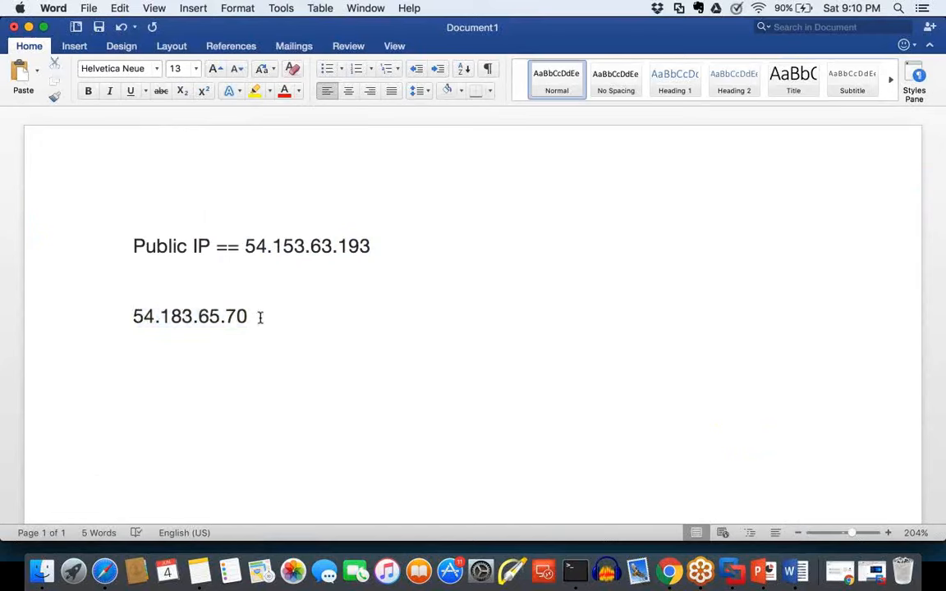
pyautogui.moveTo(257, 317); pyautogui.dragTo(124, 325)
pyautogui.moveTo(363, 253); pyautogui.dragTo(257, 244)
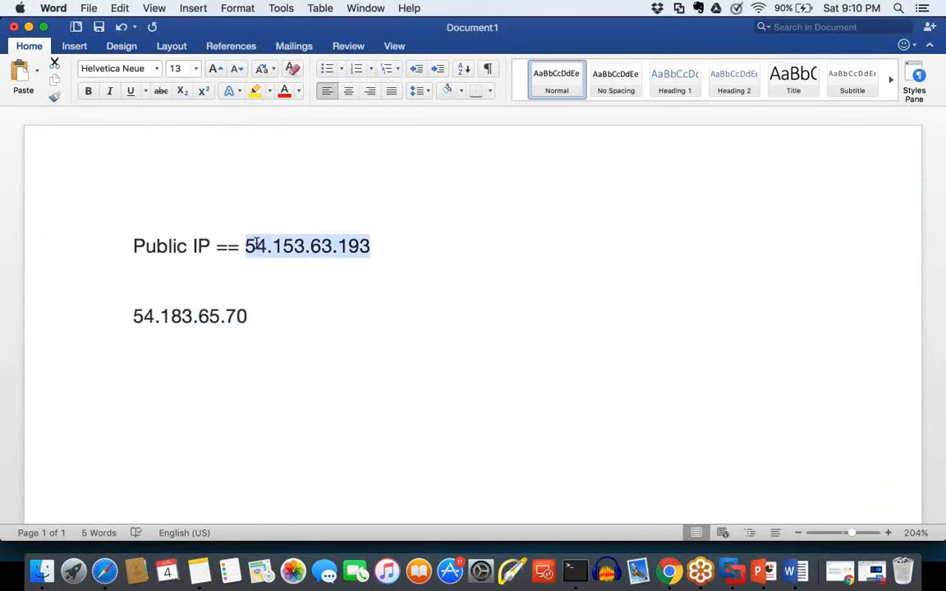
pyautogui.click(106, 572)
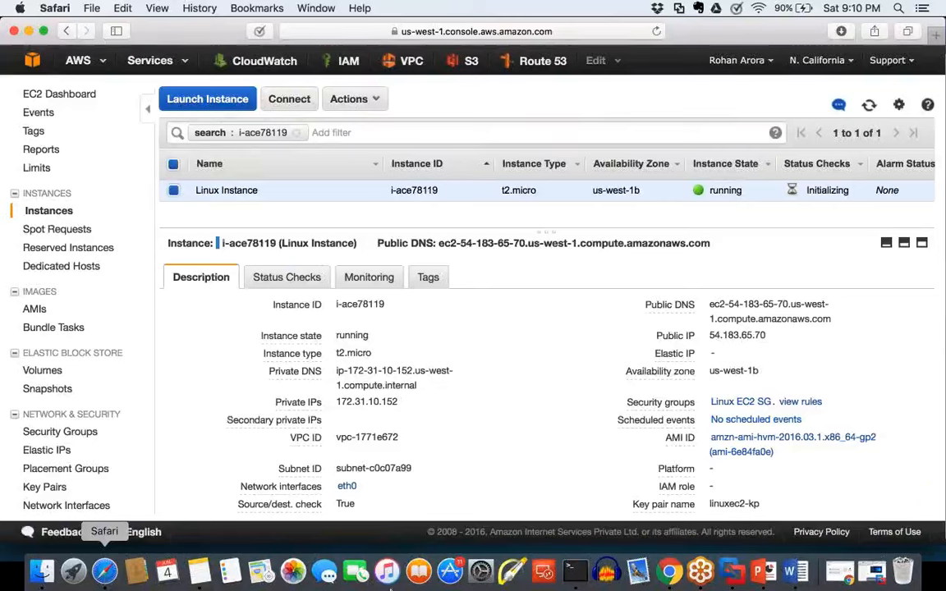
pyautogui.click(794, 573)
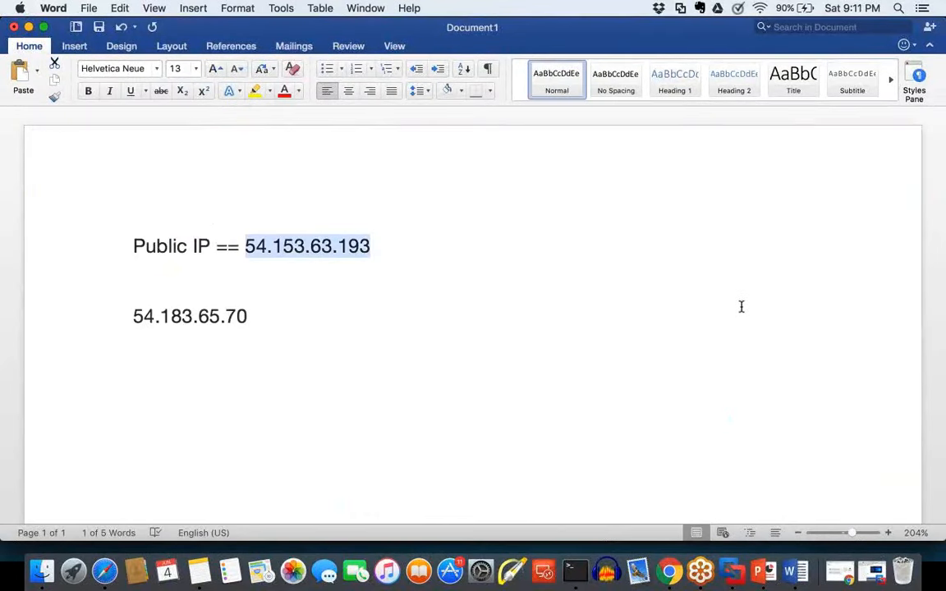
pyautogui.click(688, 182)
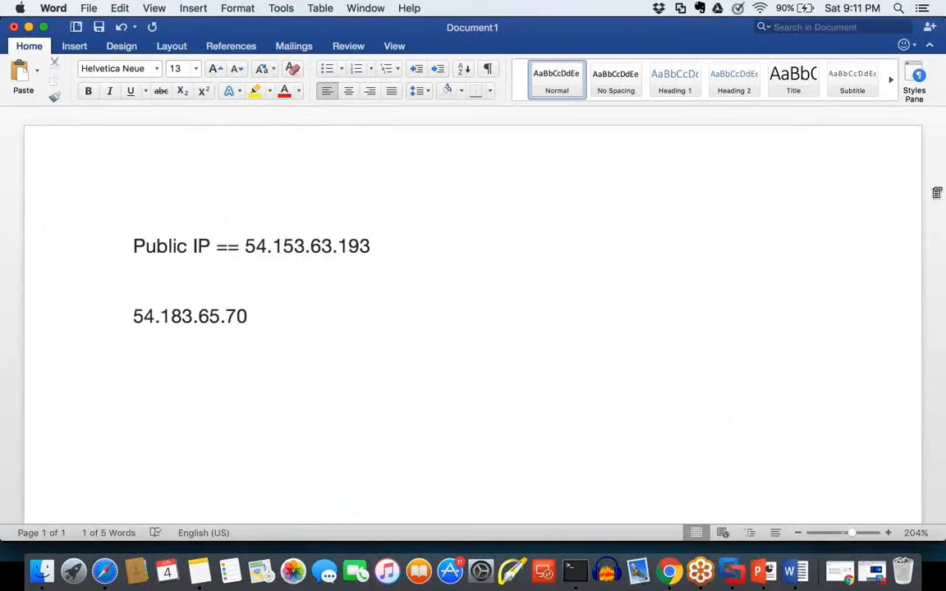
# Step: Sketch a person beside the IP addresses, with an arrow leading down to a server box containing a check mark
pyautogui.moveTo(733, 155); pyautogui.dragTo(731, 156)
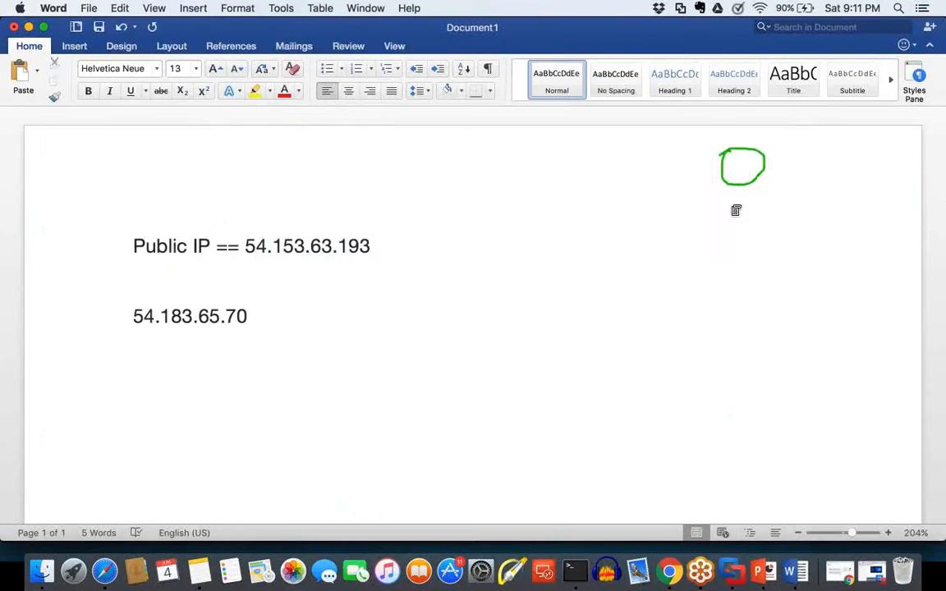
pyautogui.moveTo(708, 222)
pyautogui.mouseDown()
pyautogui.moveTo(718, 206)
pyautogui.moveTo(776, 227)
pyautogui.moveTo(711, 278)
pyautogui.moveTo(695, 414)
pyautogui.moveTo(755, 328)
pyautogui.moveTo(686, 318)
pyautogui.mouseUp()
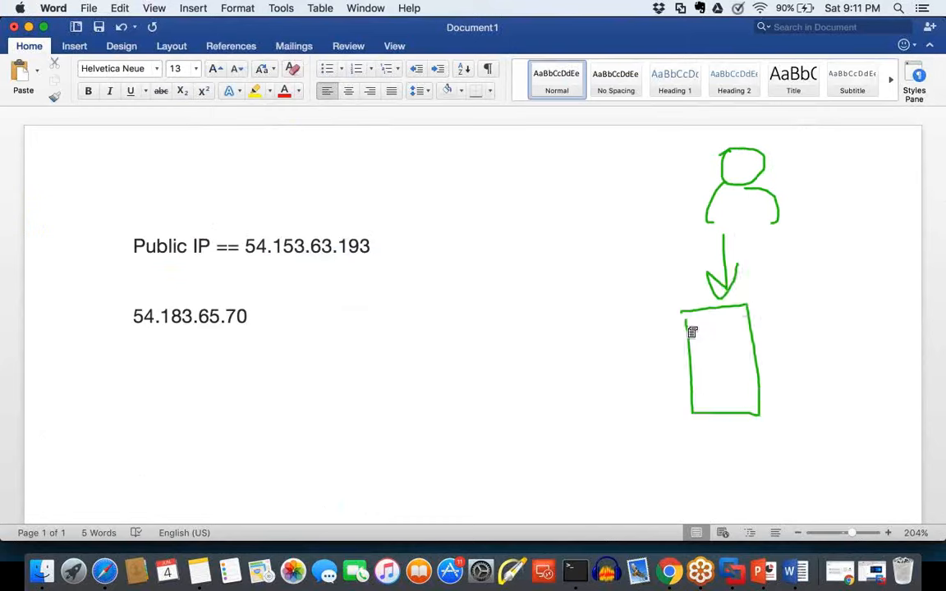
pyautogui.moveTo(713, 349)
pyautogui.mouseDown()
pyautogui.moveTo(721, 367)
pyautogui.moveTo(759, 331)
pyautogui.mouseUp()
# Step: Draw a line up from the server box and handwrite "xyz.com" between the person and the IP addresses
pyautogui.moveTo(684, 305); pyautogui.dragTo(621, 224)
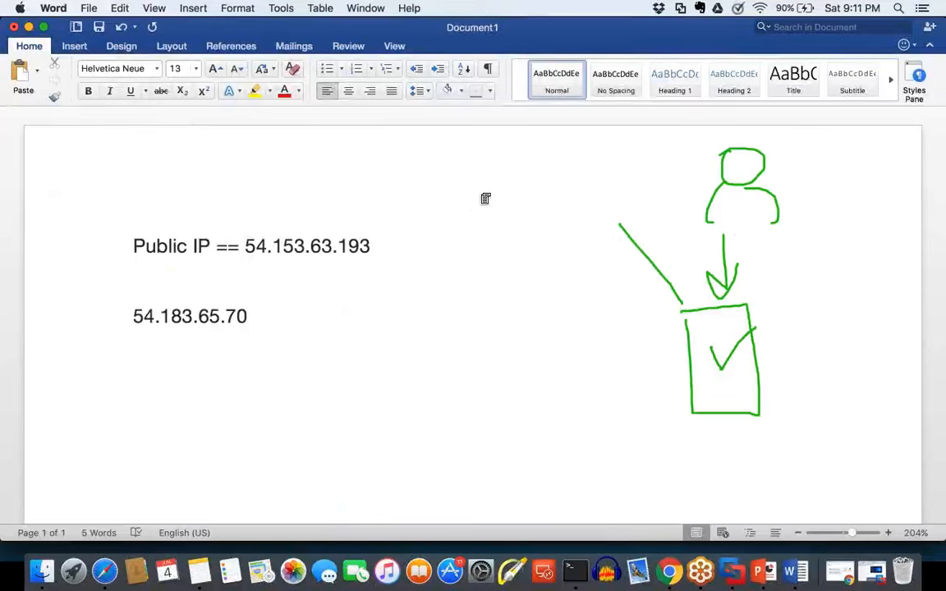
pyautogui.moveTo(470, 193); pyautogui.dragTo(491, 212)
pyautogui.moveTo(517, 179); pyautogui.dragTo(530, 195)
pyautogui.moveTo(528, 177); pyautogui.dragTo(532, 221)
pyautogui.moveTo(538, 169); pyautogui.dragTo(569, 188)
pyautogui.click(577, 178)
pyautogui.moveTo(603, 147)
pyautogui.mouseDown()
pyautogui.moveTo(610, 162)
pyautogui.moveTo(621, 145)
pyautogui.moveTo(649, 146)
pyautogui.mouseUp()
# Step: Draw an arrow from the person to xyz.com, reinforce the server's check mark and underline the domain name
pyautogui.click(638, 189)
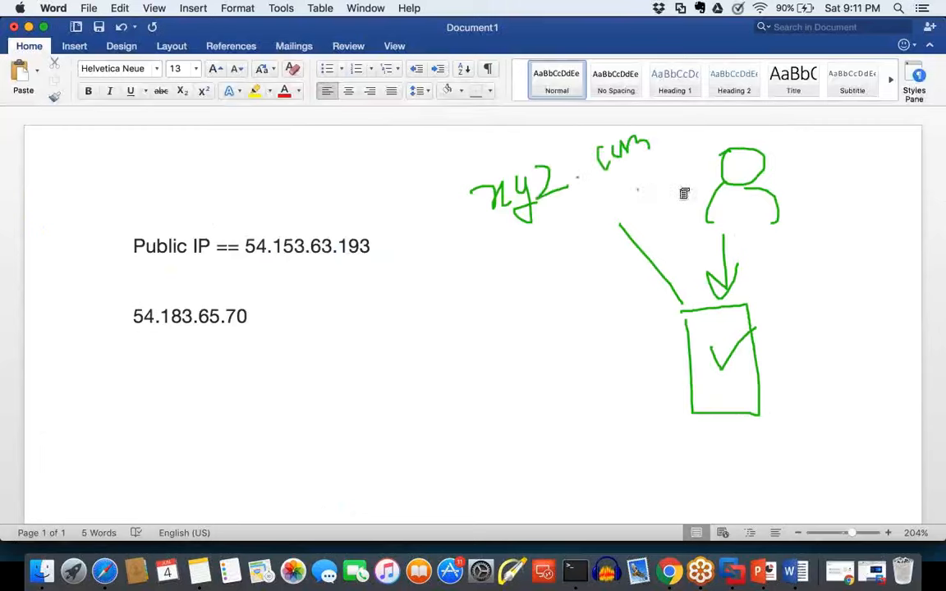
pyautogui.moveTo(638, 190)
pyautogui.mouseDown()
pyautogui.moveTo(685, 189)
pyautogui.moveTo(660, 195)
pyautogui.mouseUp()
pyautogui.moveTo(709, 347); pyautogui.dragTo(761, 313)
pyautogui.moveTo(492, 220); pyautogui.dragTo(595, 189)
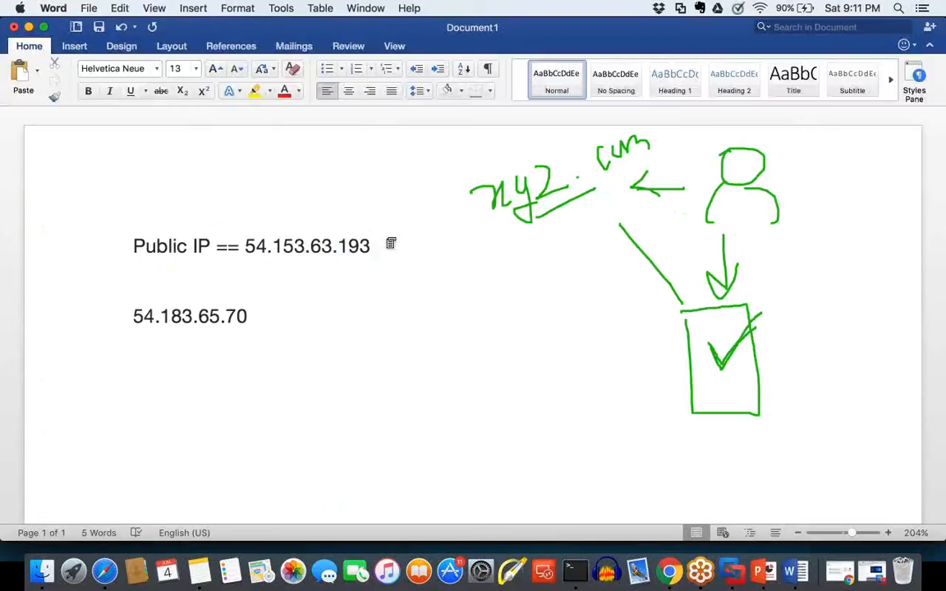
# Step: Draw an arrow from xyz.com to the first public IP, 54.153.63.193, and underline that address
pyautogui.moveTo(386, 239); pyautogui.dragTo(471, 213)
pyautogui.moveTo(389, 222); pyautogui.dragTo(381, 243)
pyautogui.moveTo(268, 257); pyautogui.dragTo(364, 256)
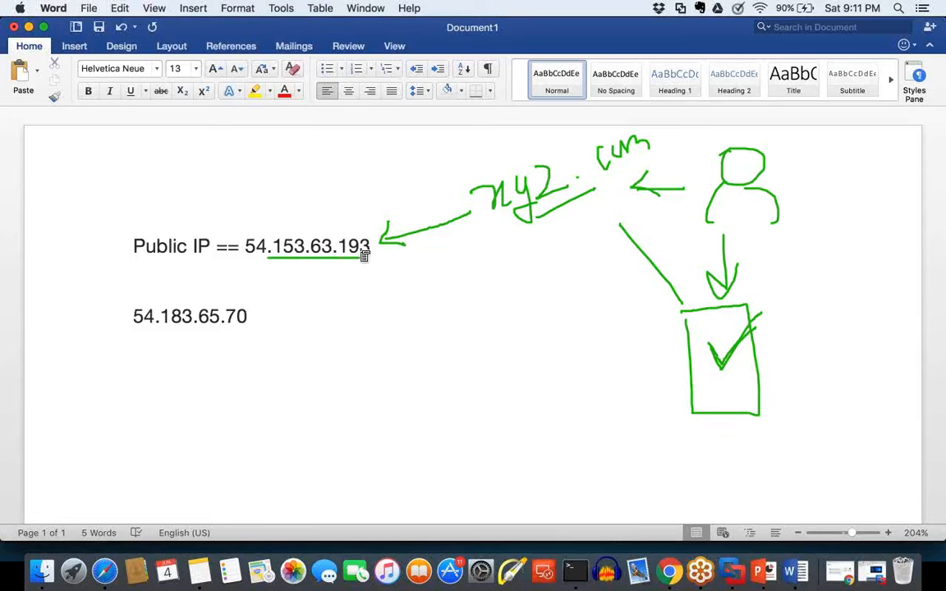
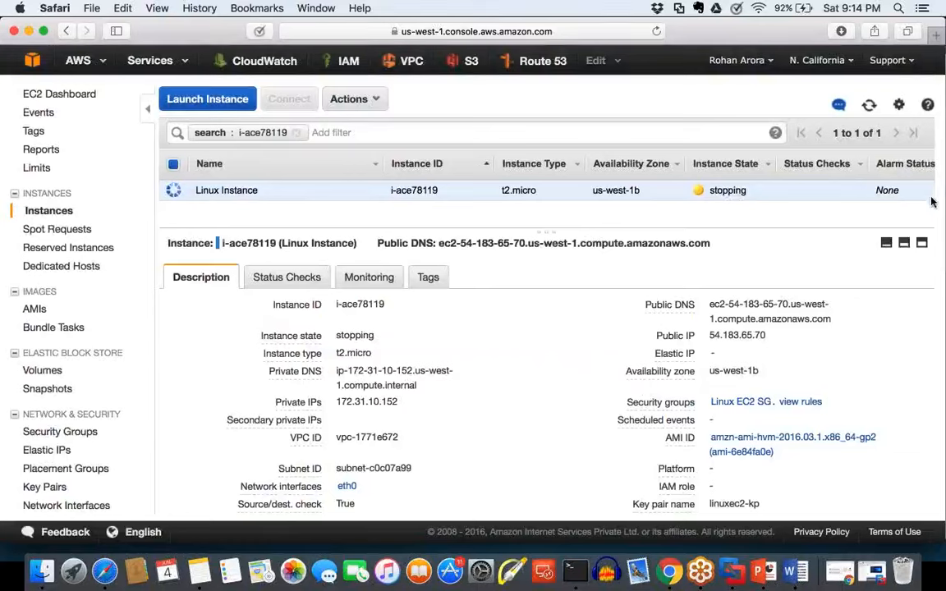
# Step: Mark up the Public IP field with a box, circle the Linux Instance name, connect them with an arrow, and clear the annotations
pyautogui.moveTo(781, 328)
pyautogui.mouseDown()
pyautogui.moveTo(780, 345)
pyautogui.moveTo(643, 337)
pyautogui.moveTo(658, 322)
pyautogui.moveTo(743, 327)
pyautogui.mouseUp()
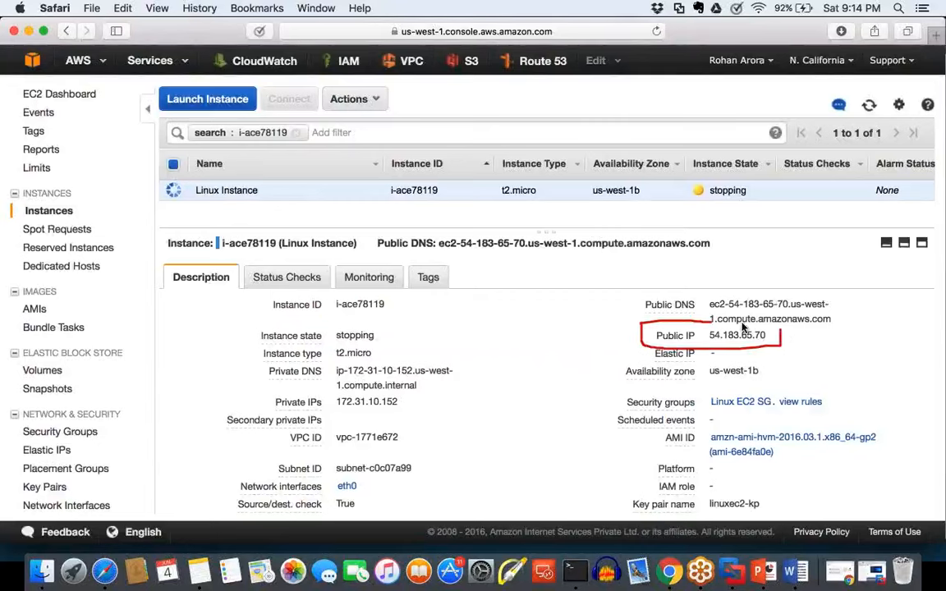
pyautogui.moveTo(233, 165)
pyautogui.mouseDown()
pyautogui.moveTo(226, 212)
pyautogui.moveTo(235, 146)
pyautogui.mouseUp()
pyautogui.moveTo(510, 272); pyautogui.dragTo(624, 318)
pyautogui.moveTo(593, 288)
pyautogui.mouseDown()
pyautogui.moveTo(612, 306)
pyautogui.moveTo(579, 330)
pyautogui.mouseUp()
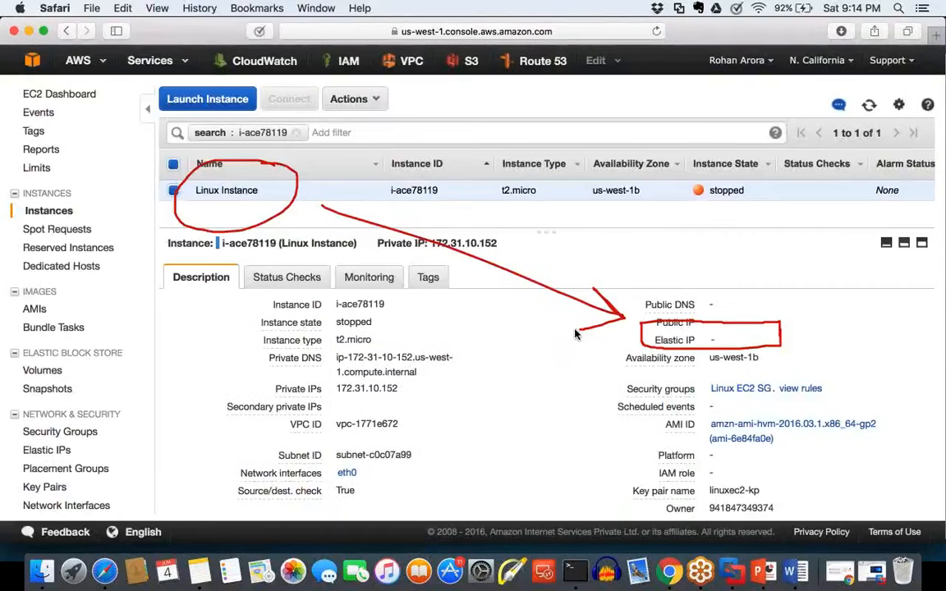
pyautogui.click(925, 232)
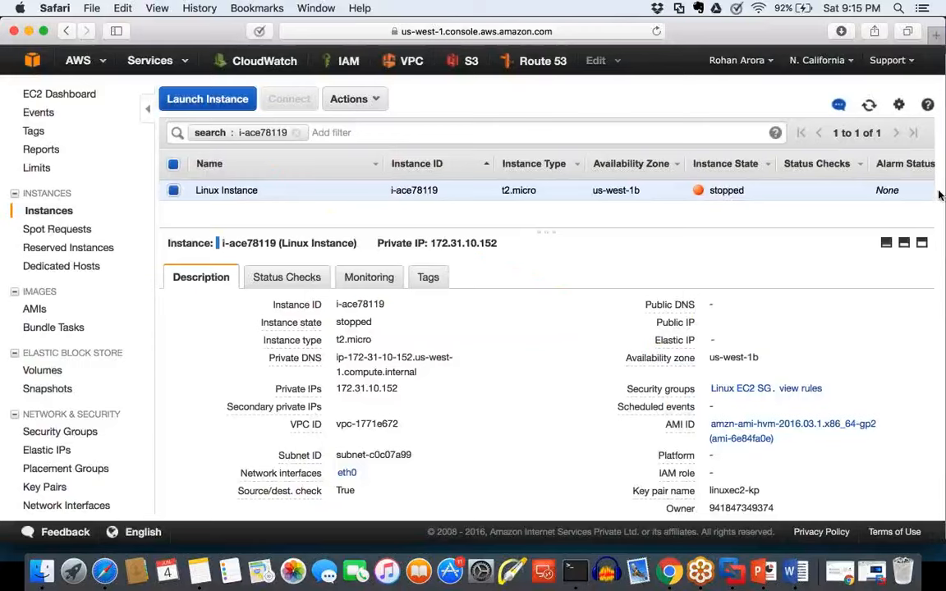
# Step: Start the stopped Linux Instance (i-ace78119) and confirm the request
pyautogui.moveTo(654, 331)
pyautogui.mouseDown()
pyautogui.moveTo(734, 329)
pyautogui.moveTo(799, 288)
pyautogui.moveTo(745, 277)
pyautogui.moveTo(632, 292)
pyautogui.moveTo(634, 327)
pyautogui.moveTo(659, 332)
pyautogui.mouseUp()
pyautogui.click(348, 99)
pyautogui.moveTo(389, 184)
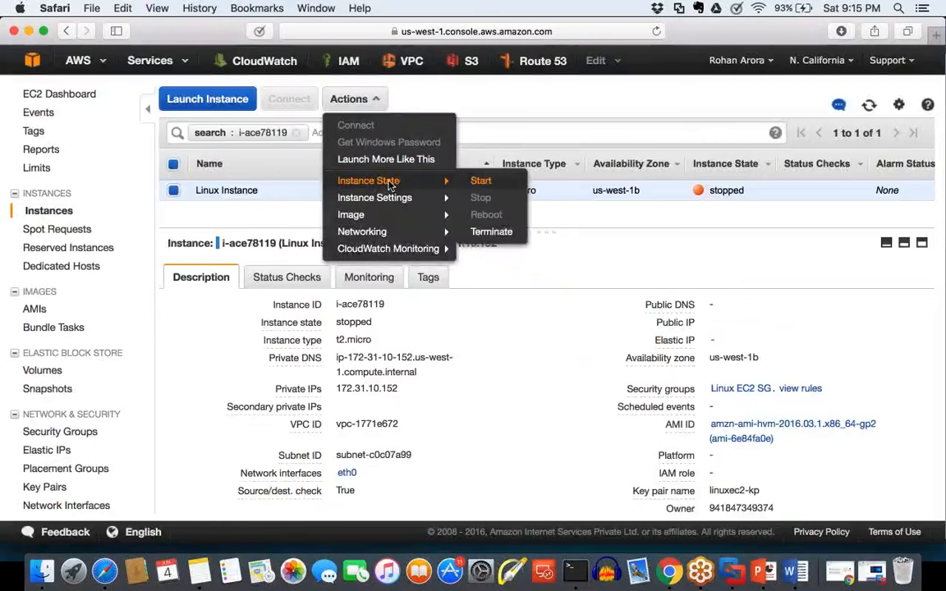
pyautogui.click(481, 181)
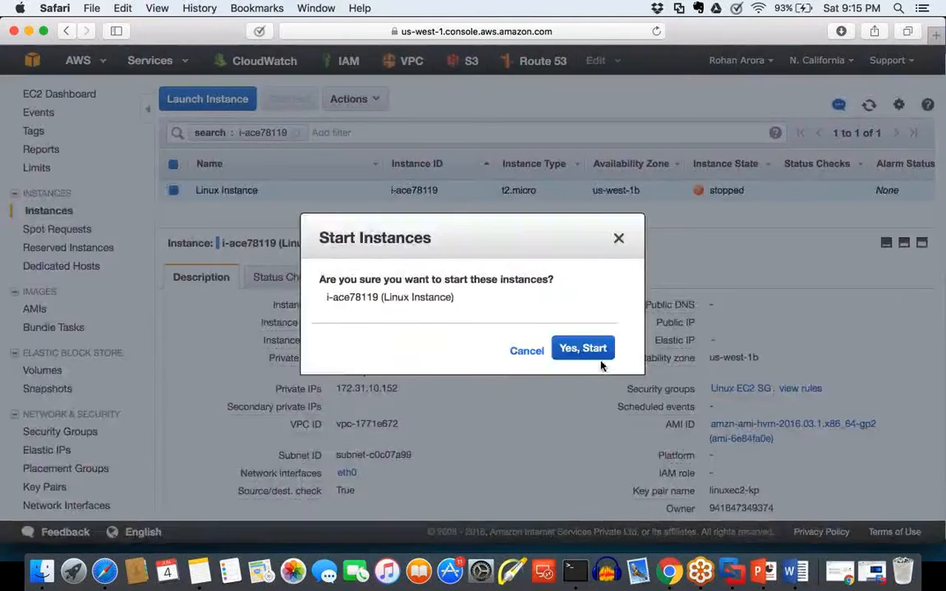
pyautogui.click(599, 350)
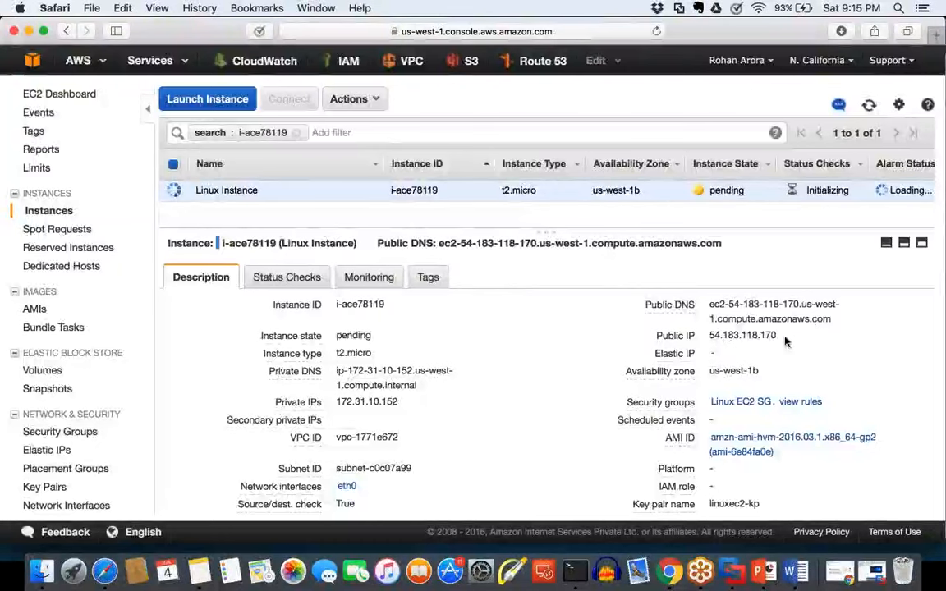
# Step: Copy the instance's new public IP, 54.183.118.170, into the Word document after 54.183.65.70 on the New Public IP line
pyautogui.moveTo(780, 335); pyautogui.dragTo(711, 337)
pyautogui.press('super+c')
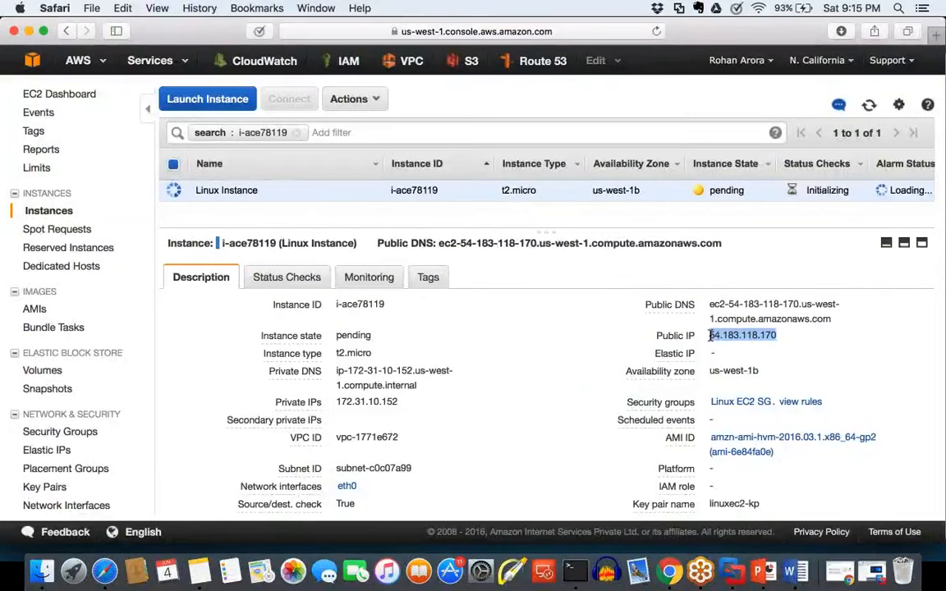
pyautogui.click(796, 572)
pyautogui.click(464, 321)
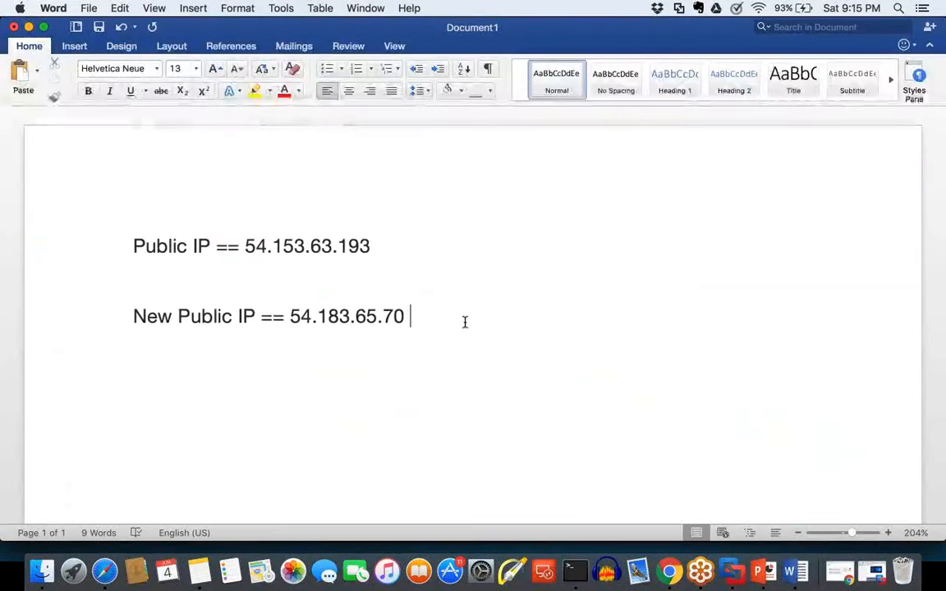
pyautogui.press('super+v')
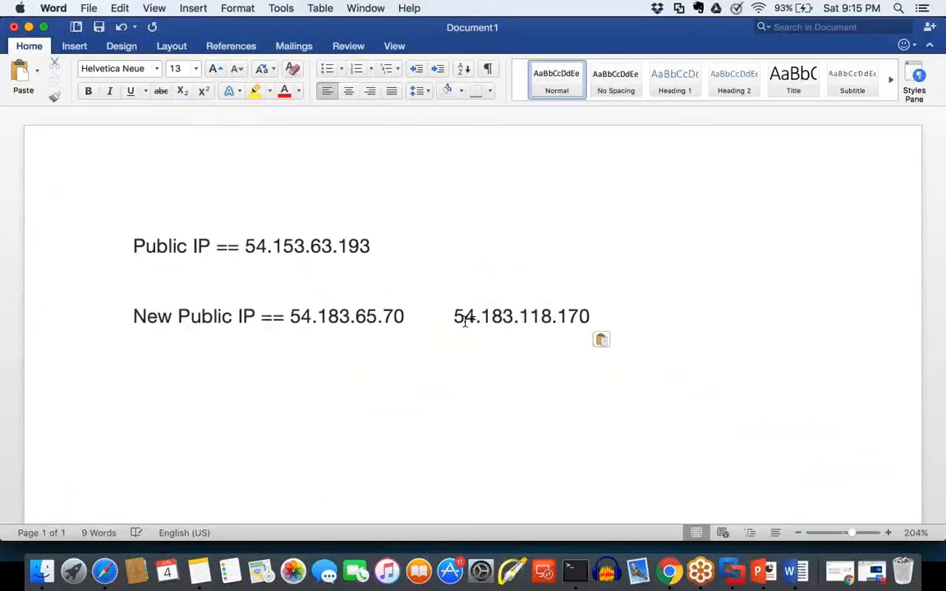
pyautogui.click(465, 318)
pyautogui.moveTo(482, 316); pyautogui.dragTo(584, 316)
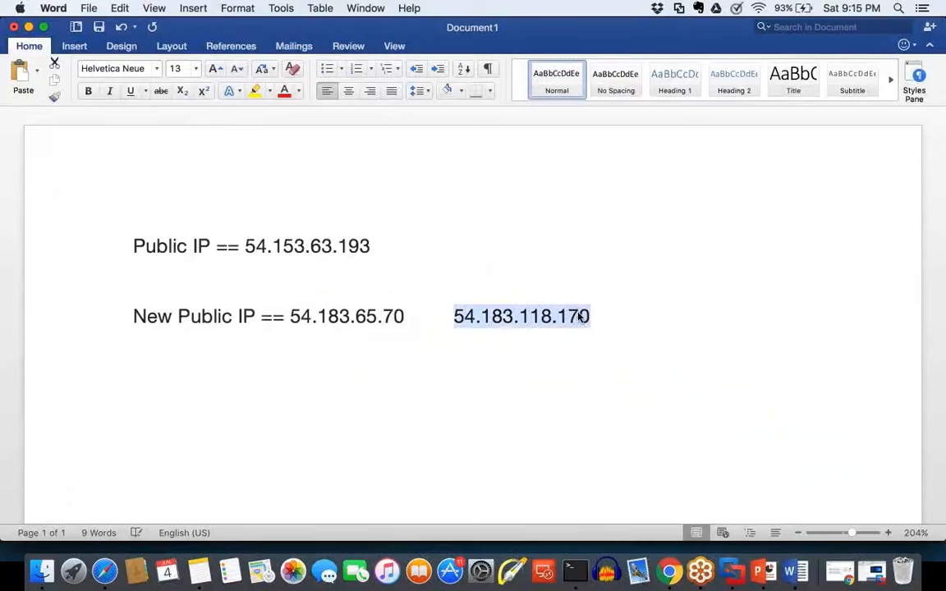
pyautogui.click(606, 317)
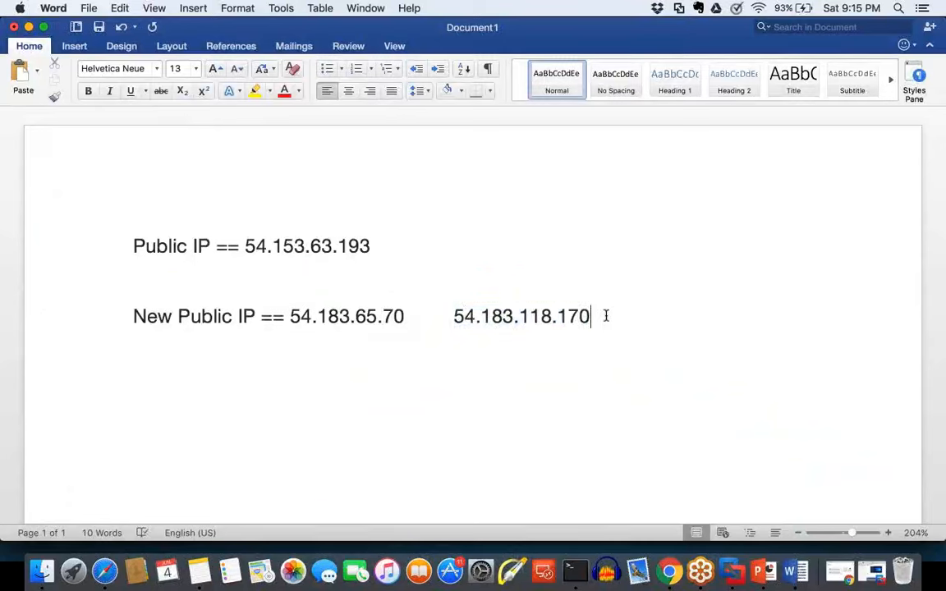
# Step: Return to the EC2 console in Safari and open the Elastic IPs page
pyautogui.press('super+Tab')
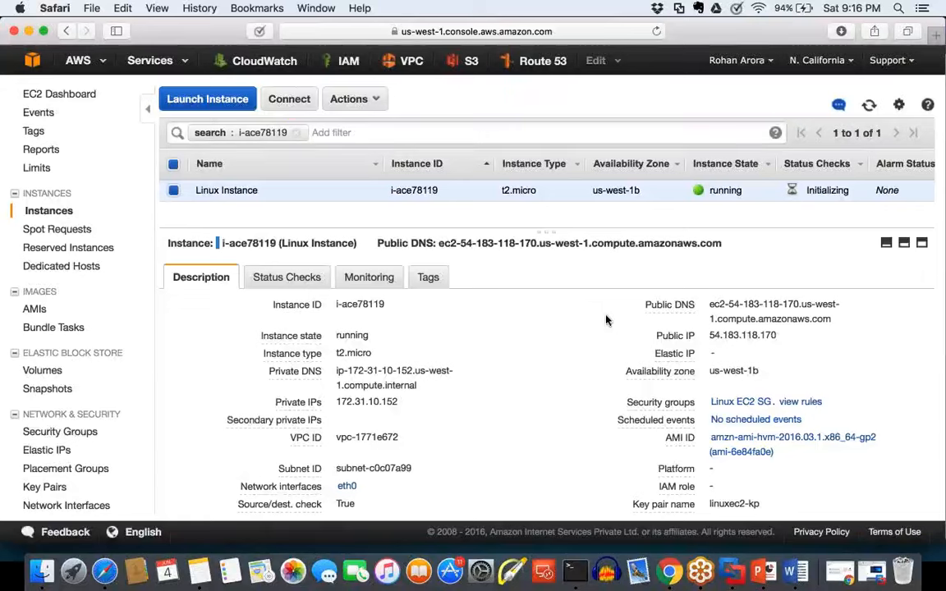
pyautogui.click(56, 432)
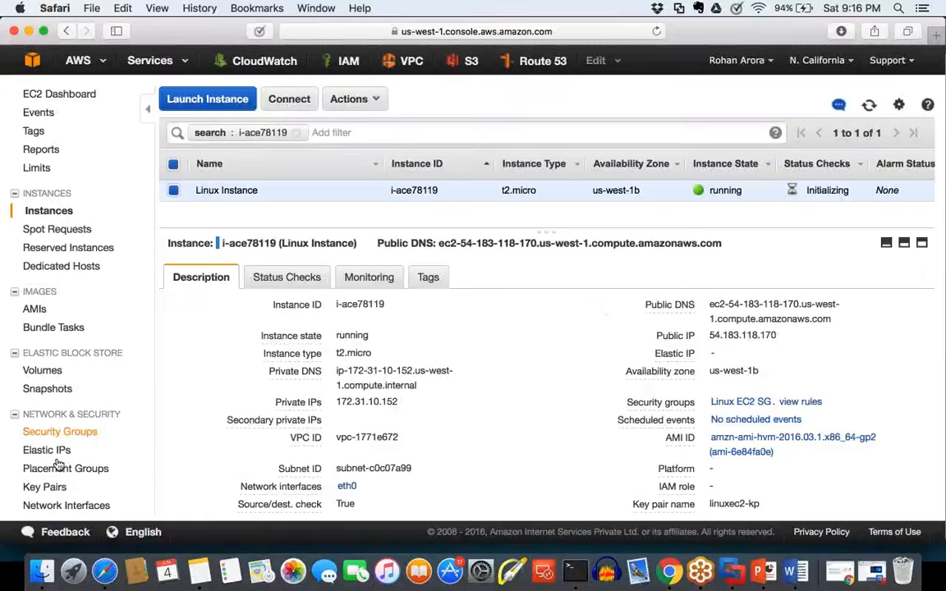
pyautogui.scroll(-5, 57, 465)
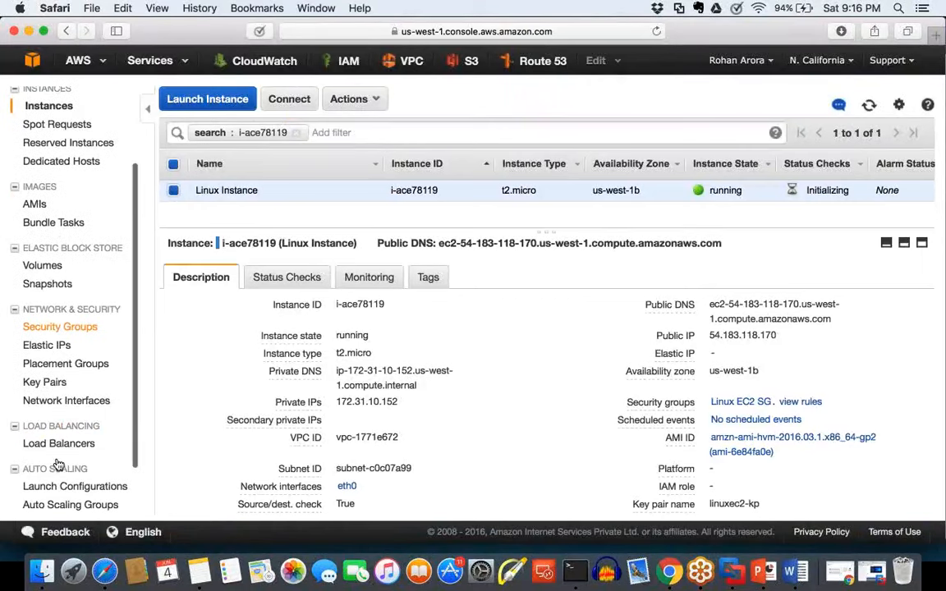
pyautogui.scroll(3, 49, 427)
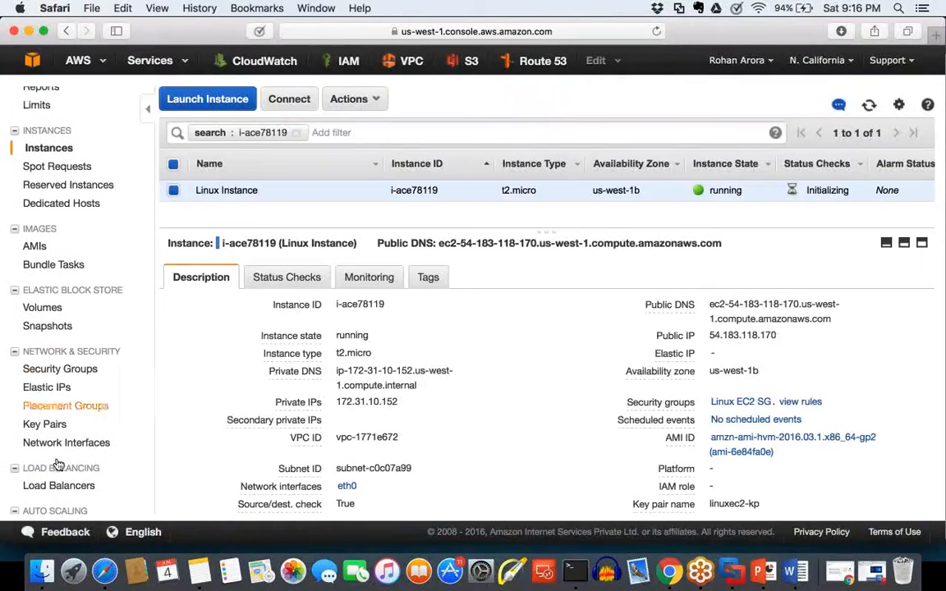
pyautogui.click(54, 395)
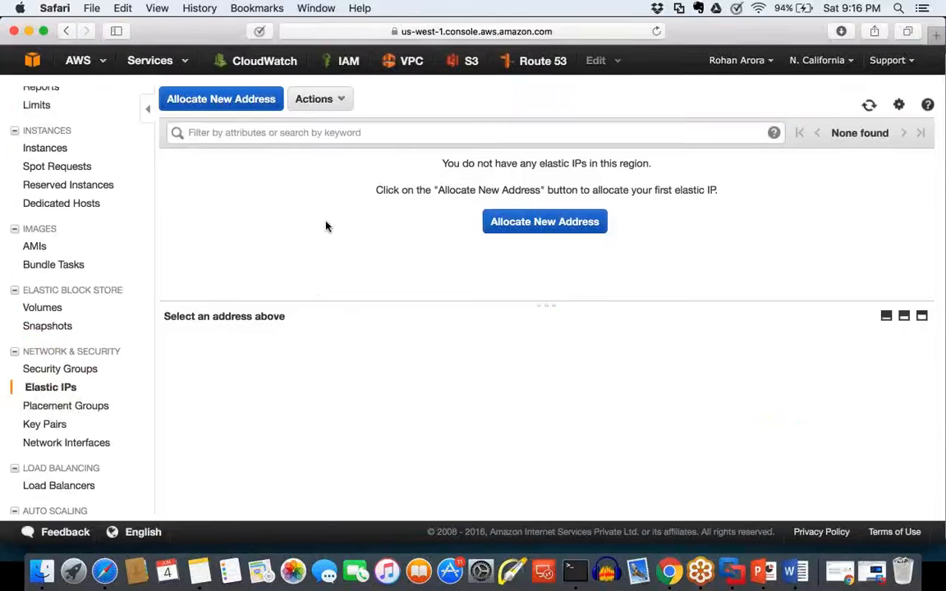
# Step: Point out the empty Elastic IP message, and allocate a new Elastic IP address in this region
pyautogui.moveTo(476, 163); pyautogui.dragTo(652, 165)
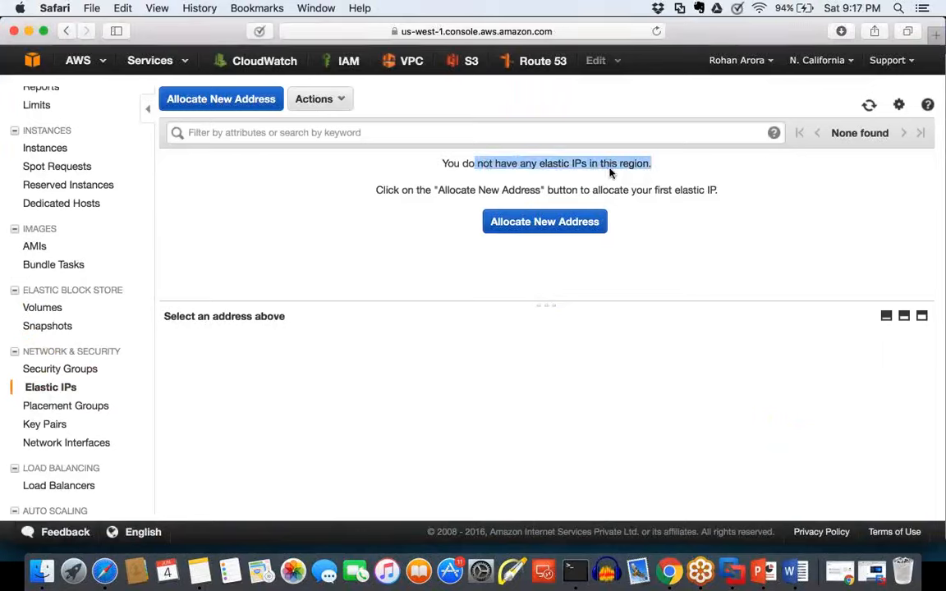
pyautogui.click(489, 169)
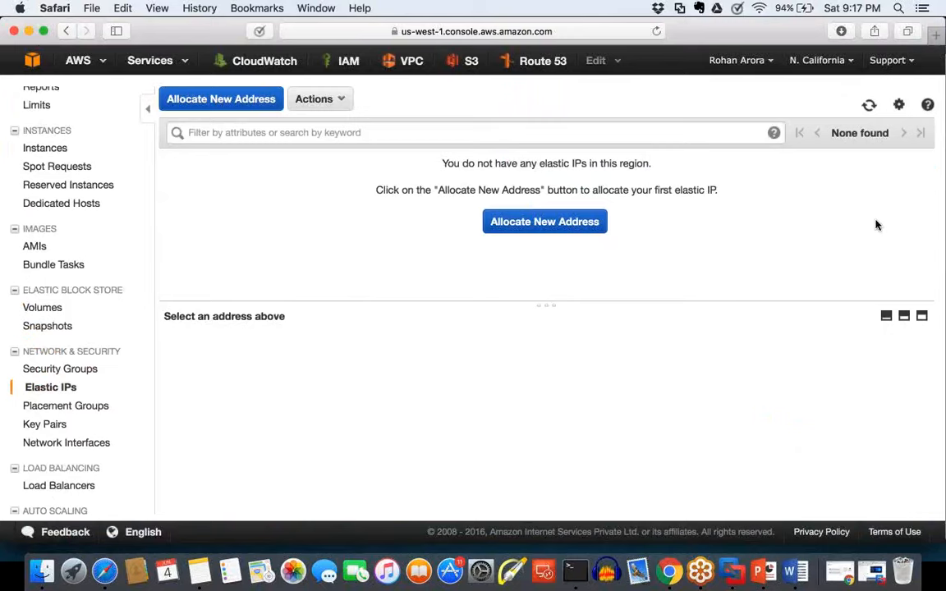
pyautogui.moveTo(442, 176); pyautogui.dragTo(660, 175)
pyautogui.click(573, 234)
pyautogui.moveTo(355, 291); pyautogui.dragTo(534, 291)
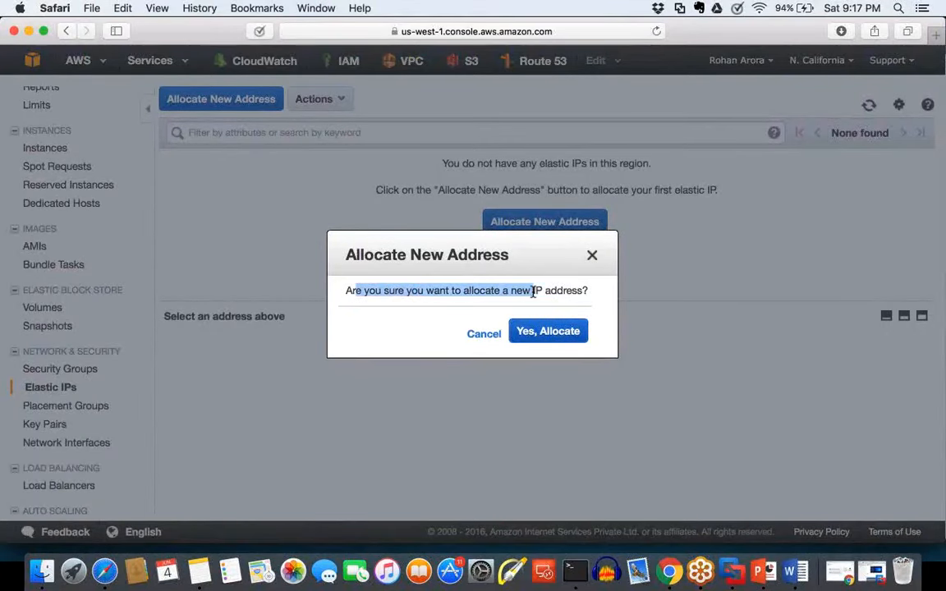
pyautogui.click(544, 335)
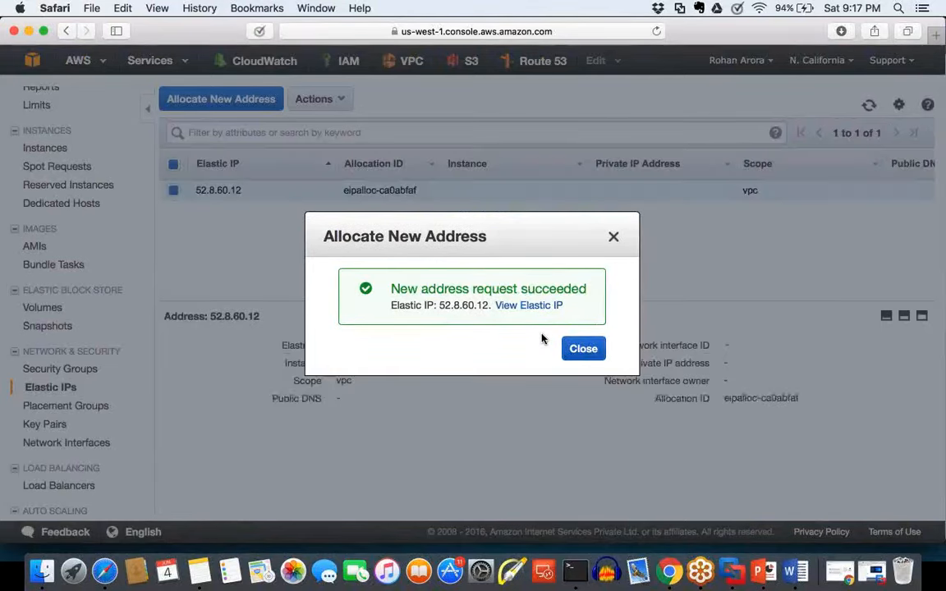
pyautogui.click(584, 349)
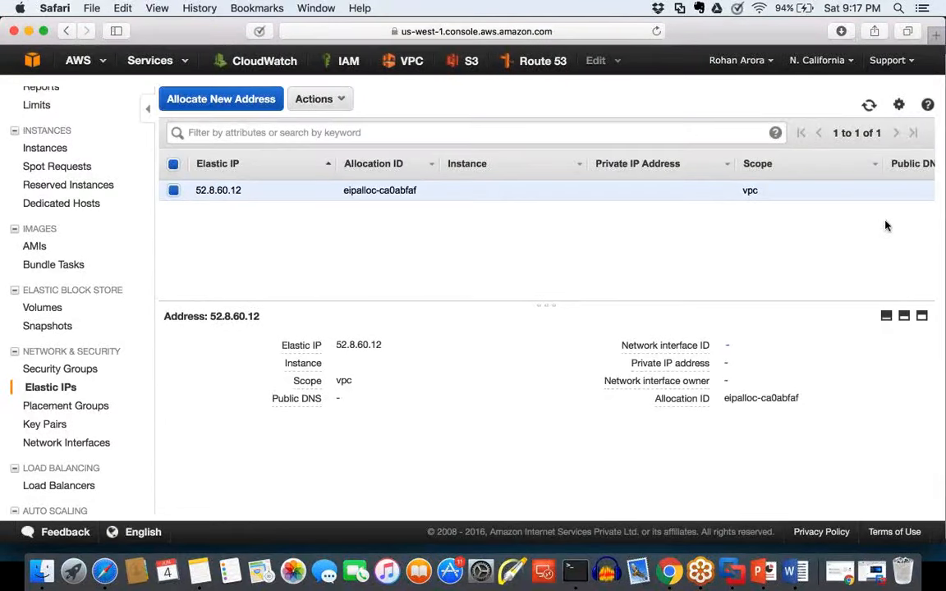
# Step: Mark up the empty Instance column with a box and arrow, underline the allocated Elastic IP, and clear the annotations
pyautogui.moveTo(587, 131)
pyautogui.mouseDown()
pyautogui.moveTo(587, 195)
pyautogui.moveTo(443, 210)
pyautogui.moveTo(433, 136)
pyautogui.moveTo(589, 129)
pyautogui.mouseUp()
pyautogui.moveTo(194, 203); pyautogui.dragTo(254, 201)
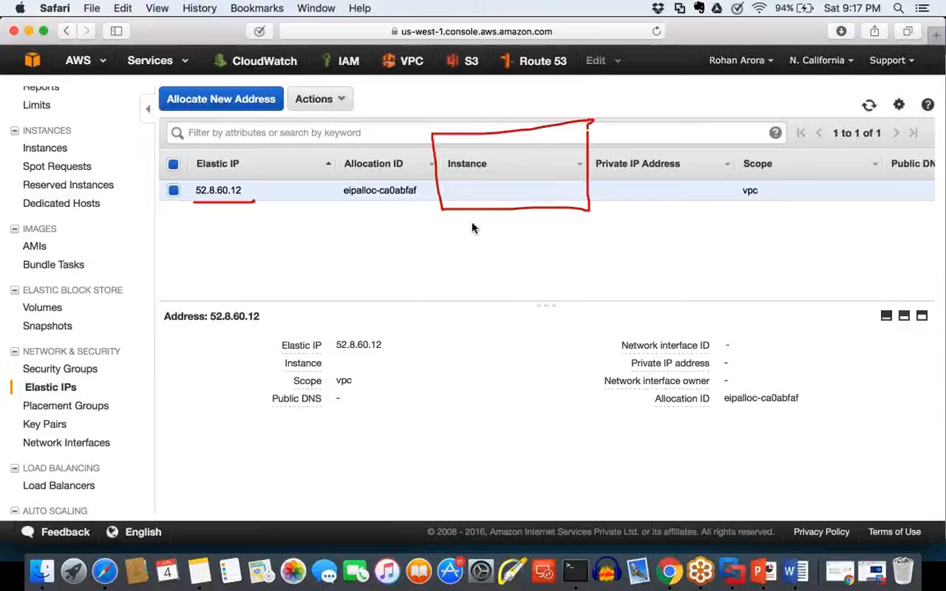
pyautogui.moveTo(466, 220); pyautogui.dragTo(453, 284)
pyautogui.click(860, 290)
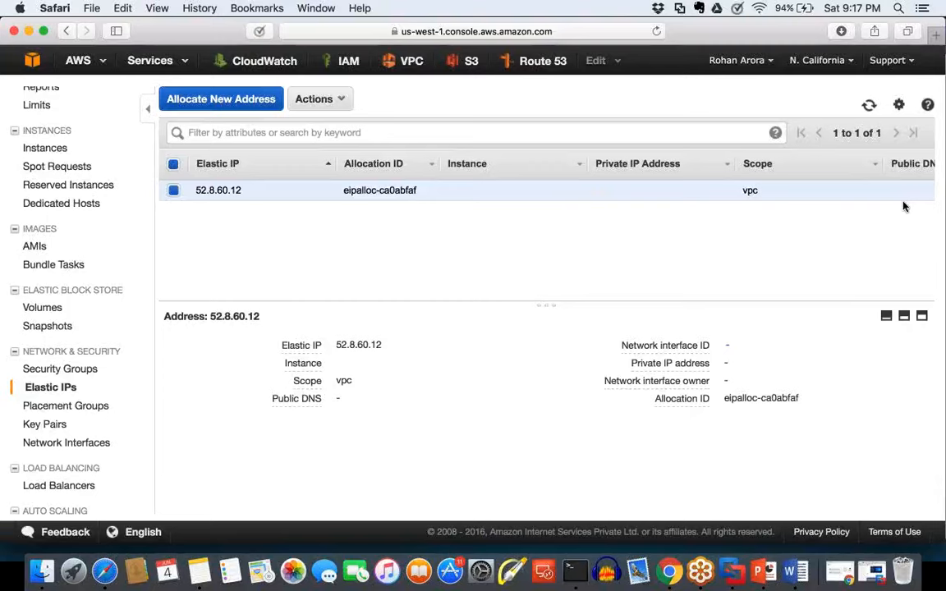
# Step: Associate Elastic IP 52.8.60.12 with instance i-ace78119 (Linux Instance), leaving reassociation off
pyautogui.click(342, 100)
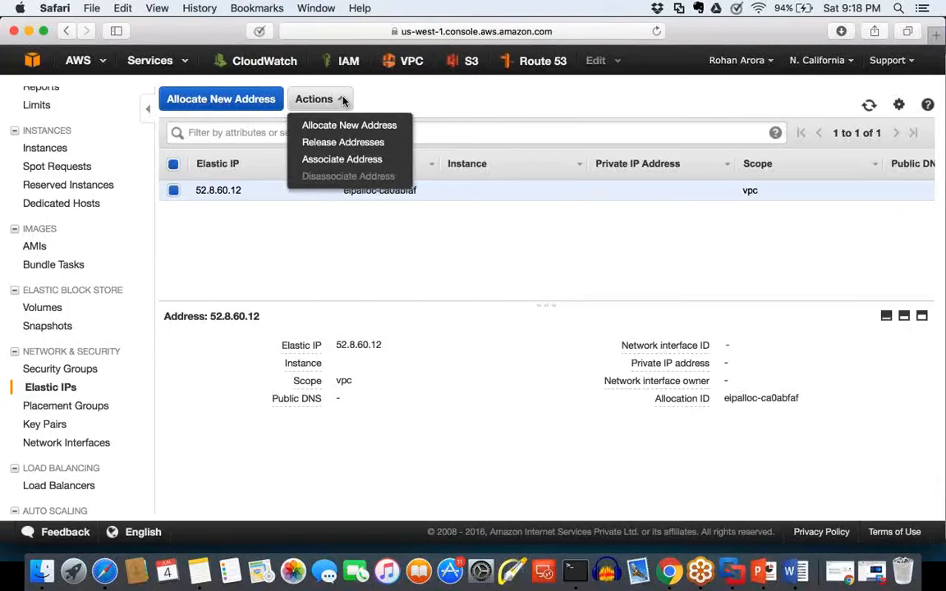
pyautogui.click(335, 161)
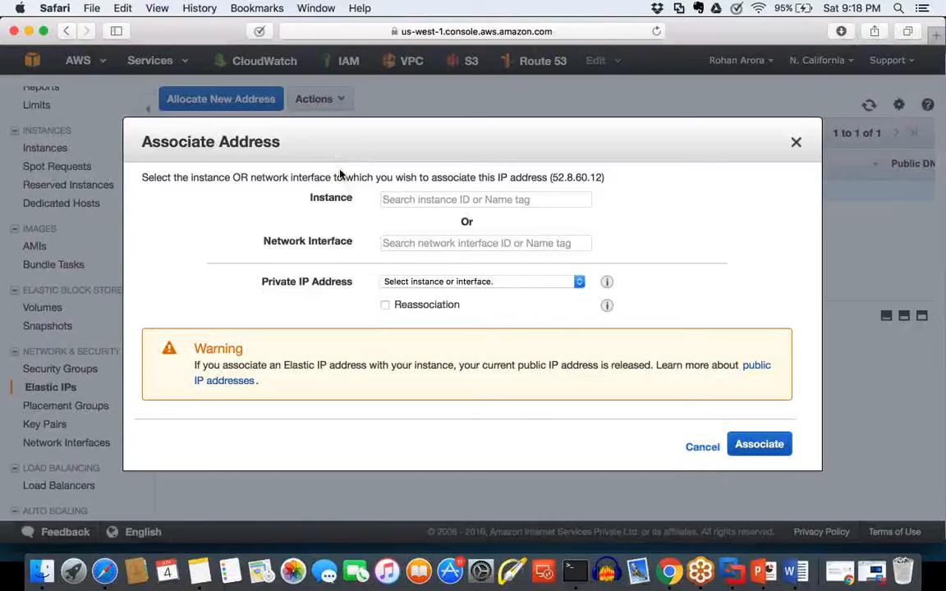
pyautogui.click(395, 199)
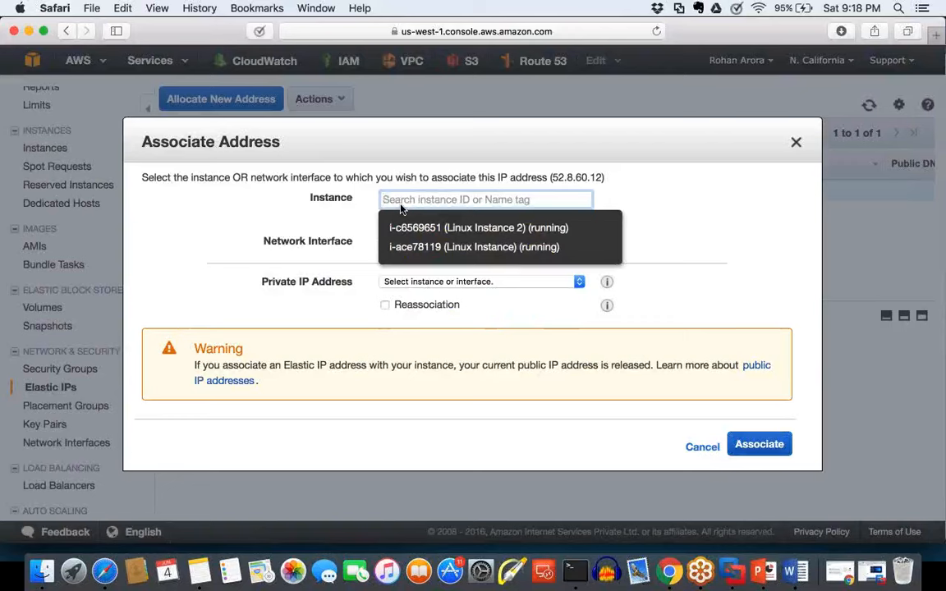
pyautogui.click(474, 248)
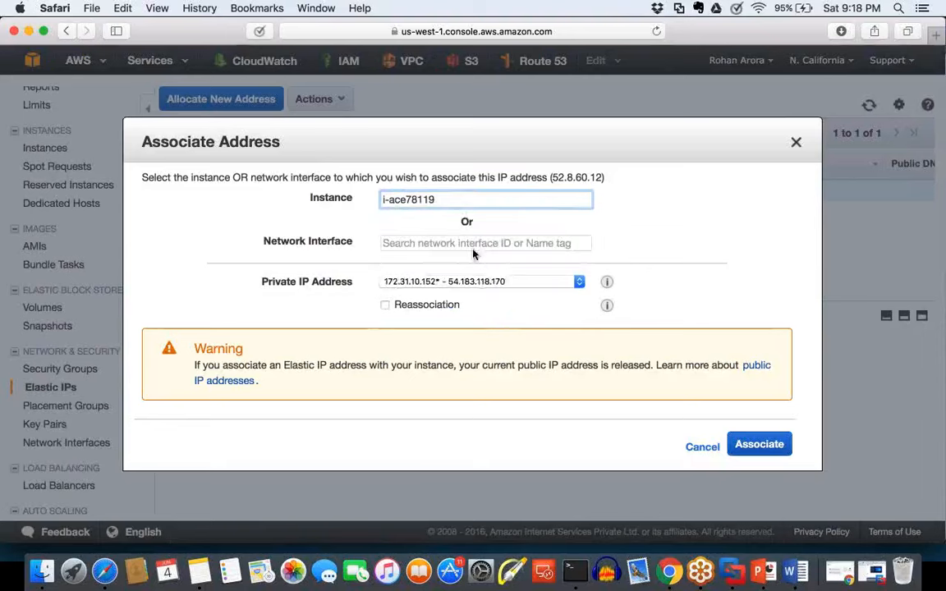
pyautogui.click(765, 449)
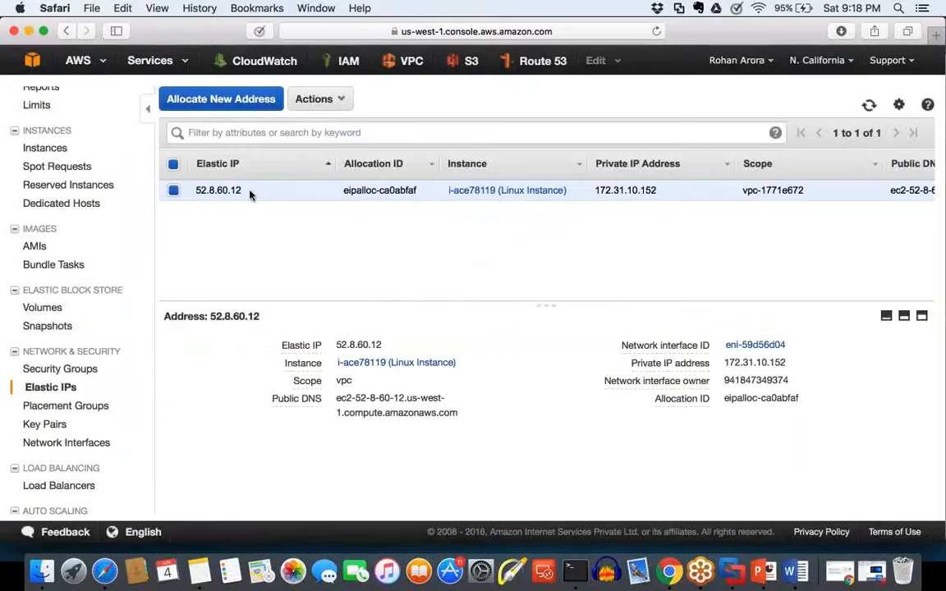
# Step: Open the Linux Instance from its Elastic IP entry and compare its Public IP and Elastic IP fields
pyautogui.moveTo(250, 189); pyautogui.dragTo(177, 189)
pyautogui.click(543, 193)
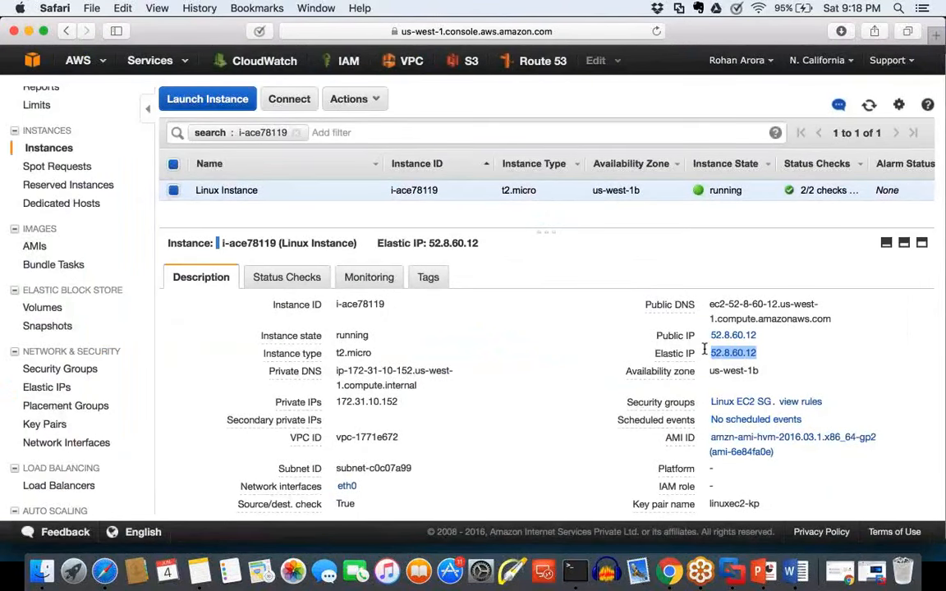
pyautogui.moveTo(758, 336); pyautogui.dragTo(708, 333)
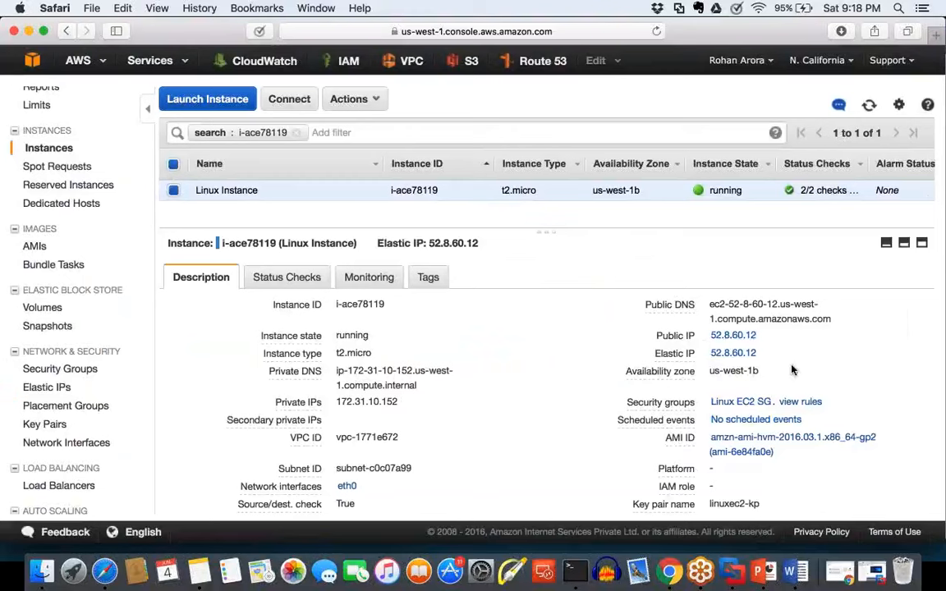
pyautogui.moveTo(757, 354); pyautogui.dragTo(709, 353)
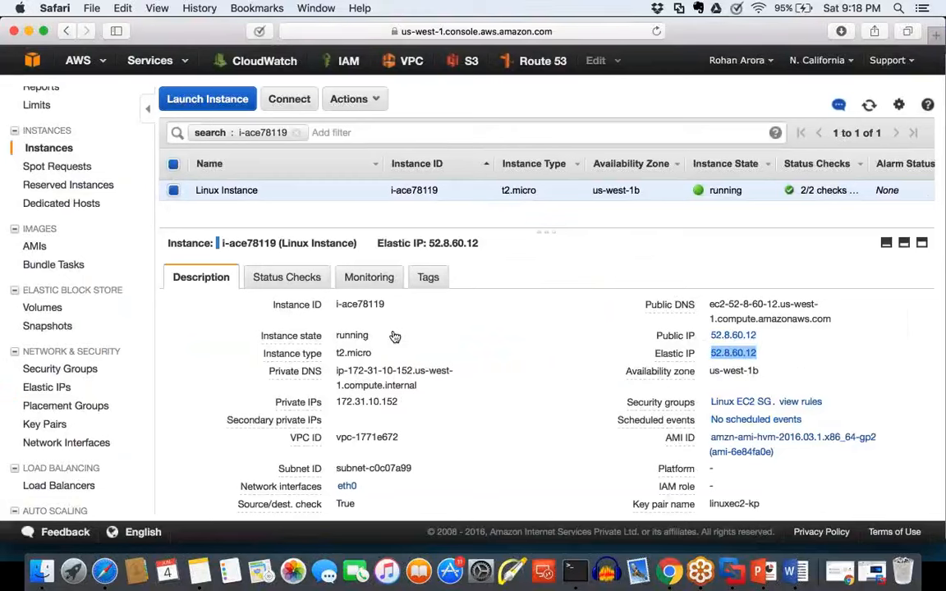
# Step: Copy "Elastic IP: 52.8.60.12" from the instance details into the Word document below the New Public IP line
pyautogui.moveTo(483, 244); pyautogui.dragTo(377, 240)
pyautogui.press('super+c')
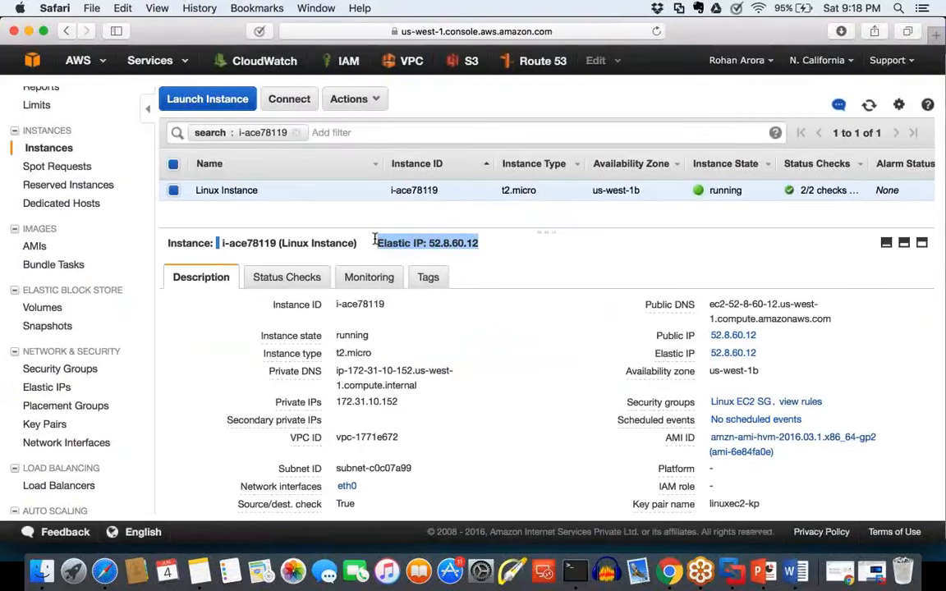
pyautogui.click(795, 568)
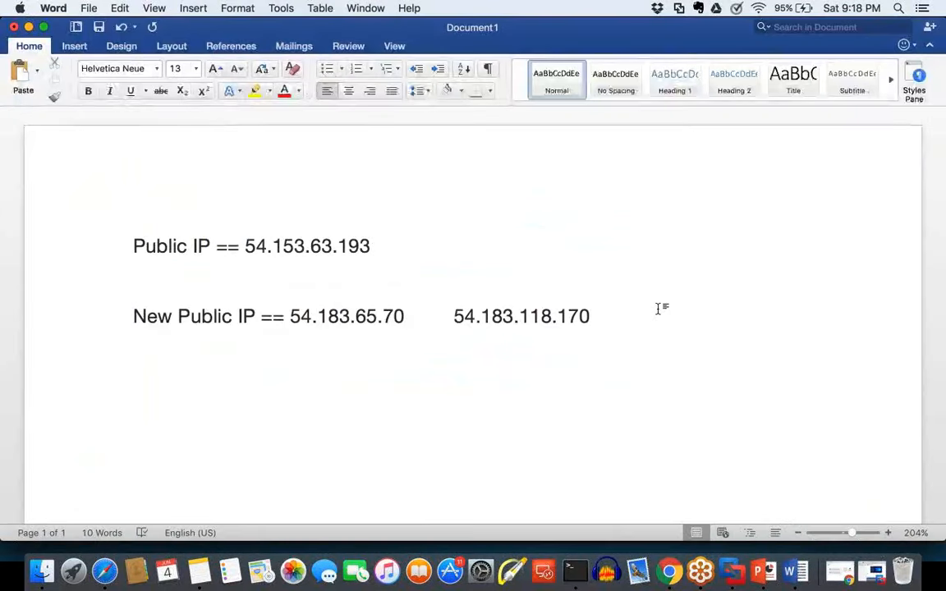
pyautogui.press('super+v')
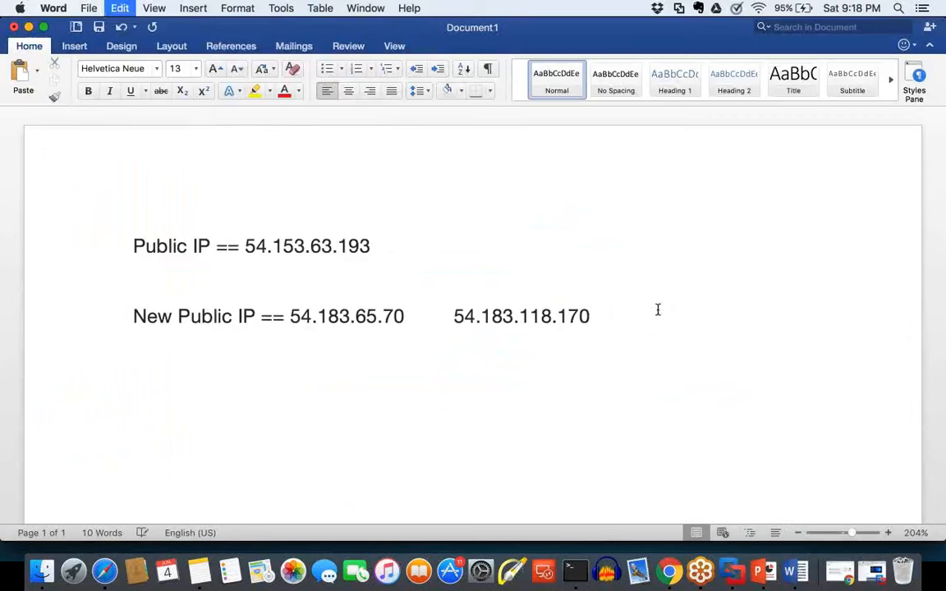
# Step: Make the public IP 54.183.118.170 bold in the Word document
pyautogui.moveTo(585, 316); pyautogui.dragTo(456, 319)
pyautogui.press('super+b')
pyautogui.click(547, 374)
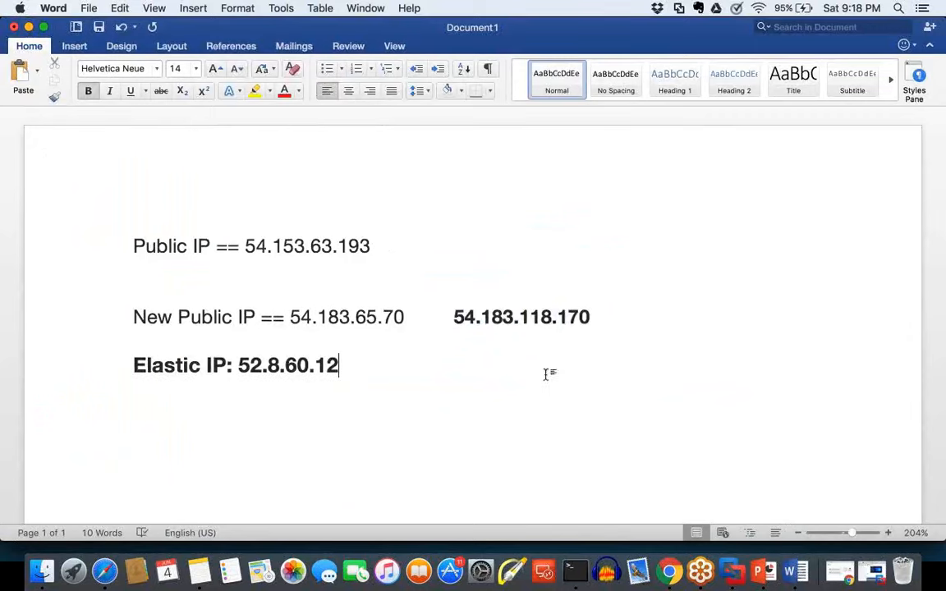
# Step: Highlight the "Elastic IP: 52.8.60.12" line and the public IP 54.183.118.170 in yellow in the Word document
pyautogui.moveTo(353, 368); pyautogui.dragTo(140, 370)
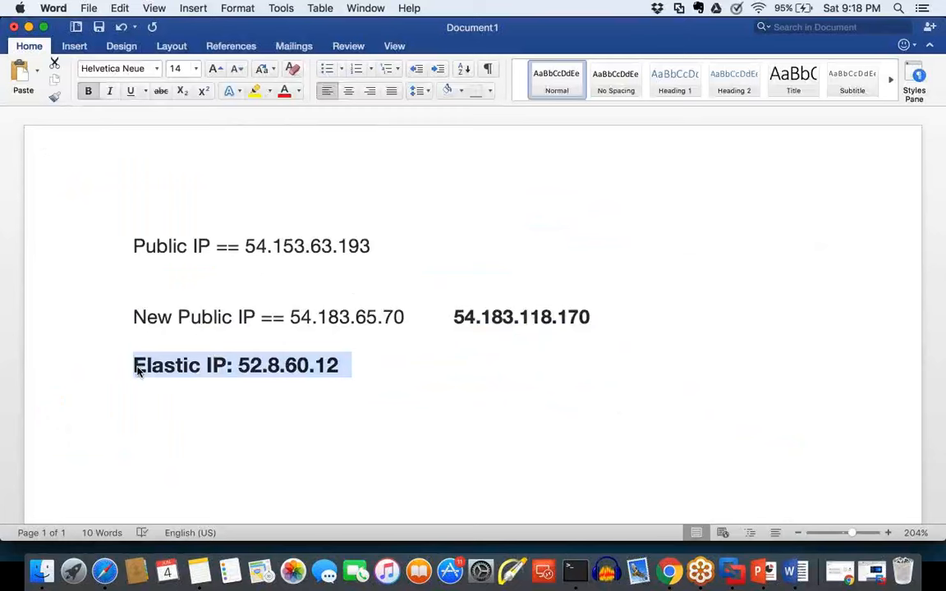
pyautogui.click(255, 91)
pyautogui.click(443, 341)
pyautogui.moveTo(453, 317); pyautogui.dragTo(585, 314)
pyautogui.click(255, 90)
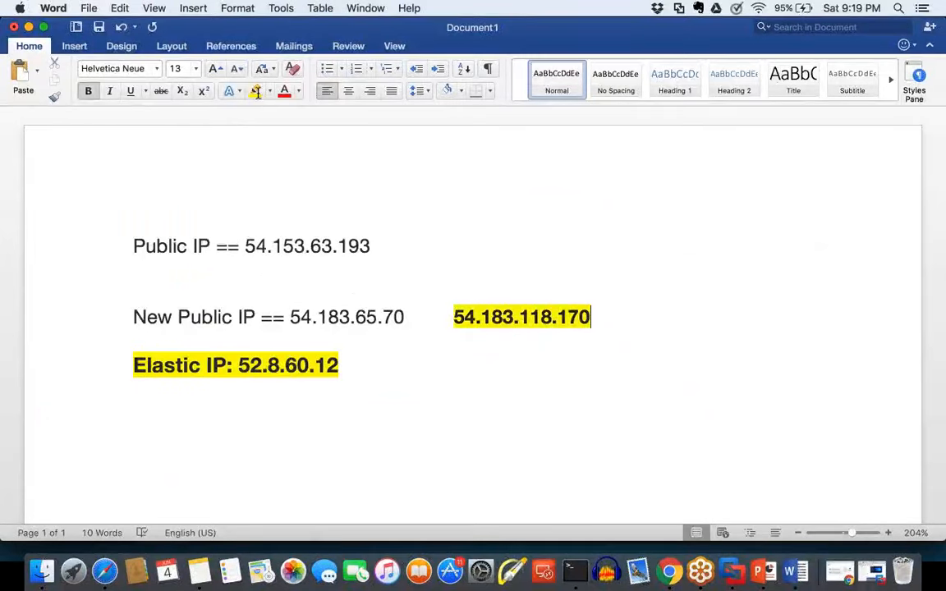
pyautogui.click(374, 374)
pyautogui.moveTo(345, 364); pyautogui.dragTo(154, 364)
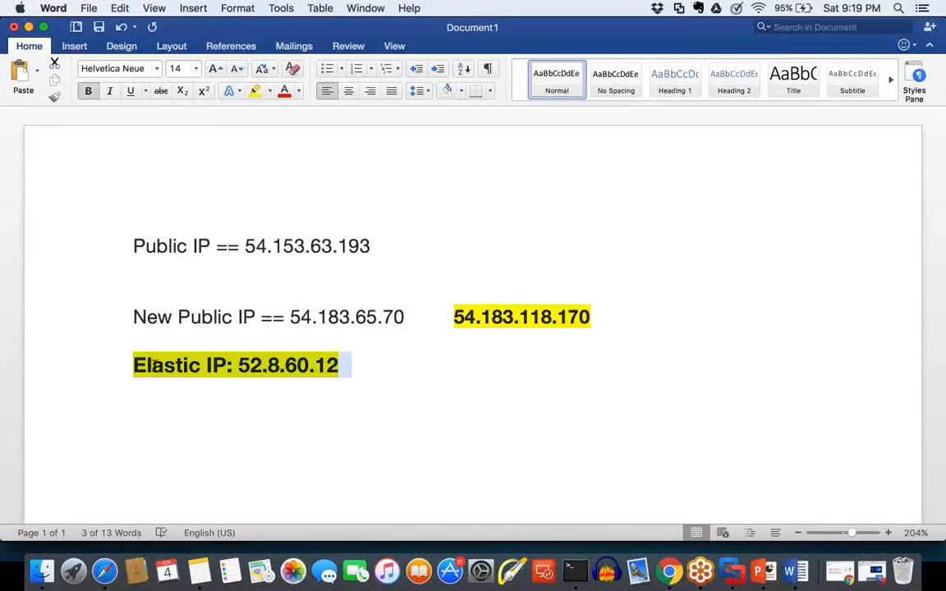
# Step: Switch to the AWS console in Safari and compare the Public IP and Elastic IP fields of the Linux Instance
pyautogui.click(100, 575)
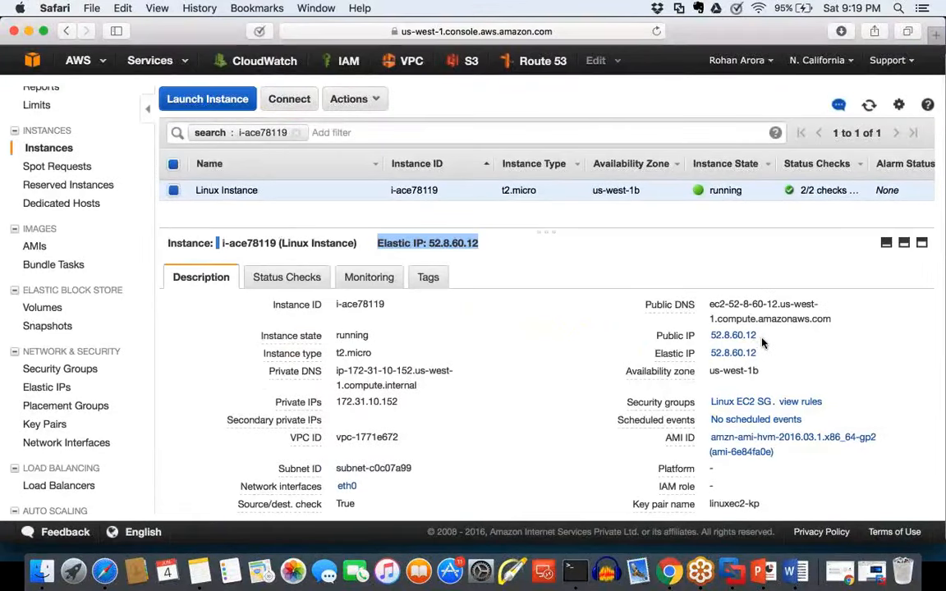
pyautogui.moveTo(761, 335); pyautogui.dragTo(709, 335)
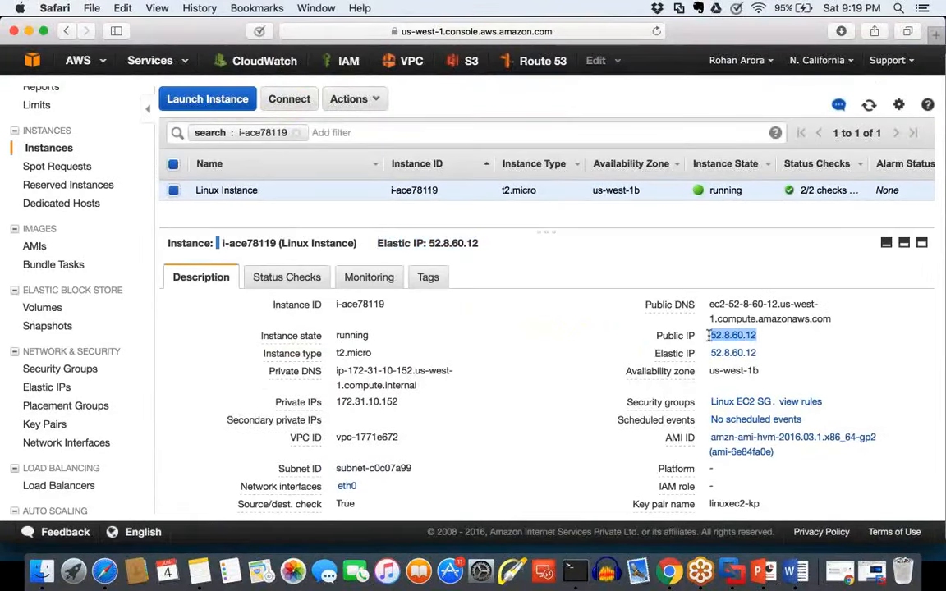
pyautogui.moveTo(764, 353); pyautogui.dragTo(711, 352)
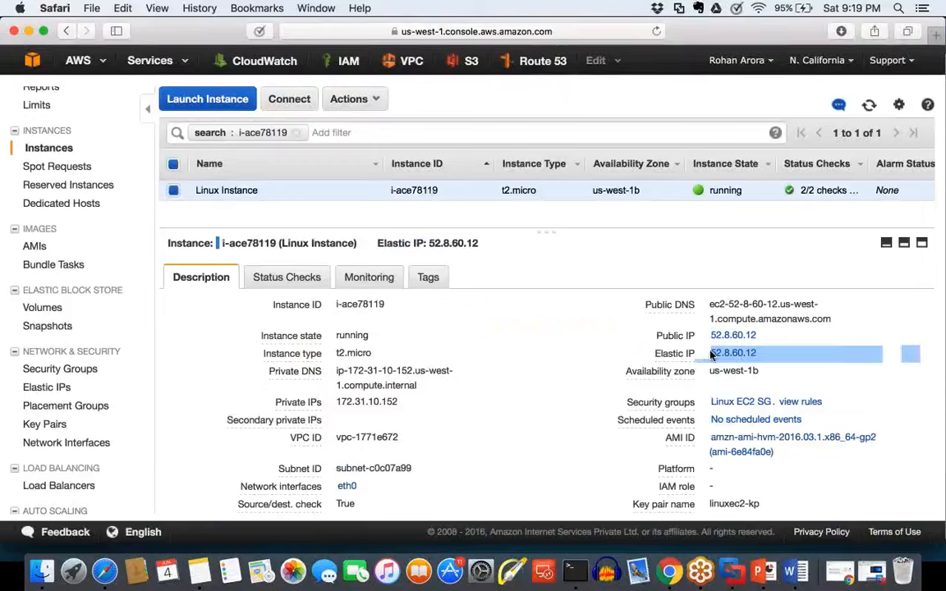
# Step: Stop the EC2 instance i-ace78119 (Linux Instance)
pyautogui.click(348, 98)
pyautogui.moveTo(395, 181)
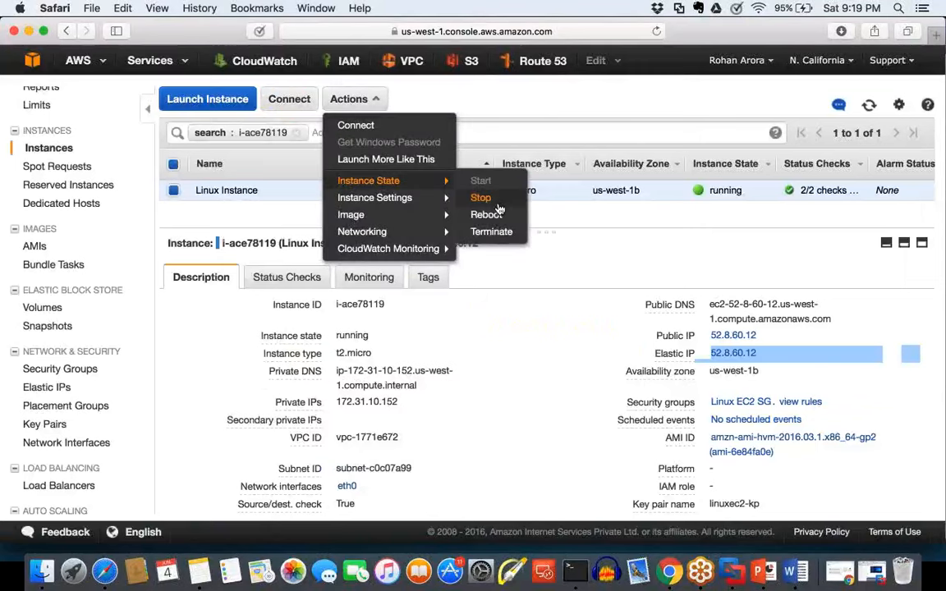
pyautogui.click(497, 203)
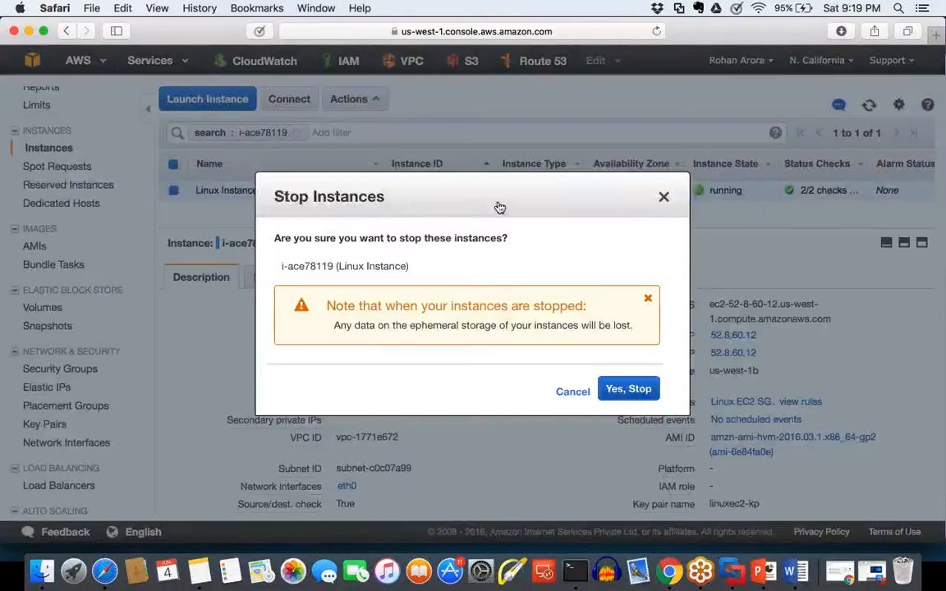
pyautogui.click(637, 393)
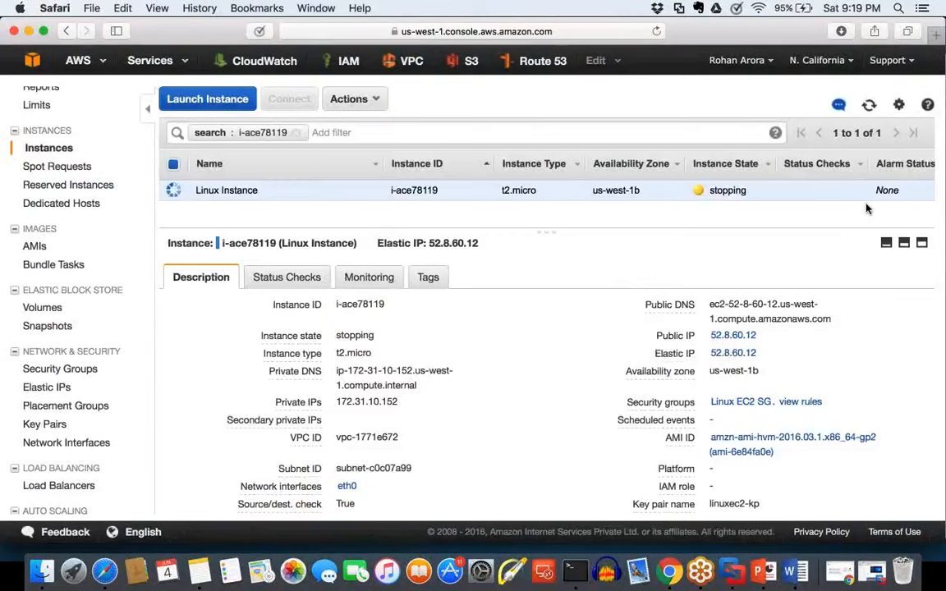
# Step: Refresh the instance list until the Linux Instance has stopped and check its Public IP and Elastic IP fields
pyautogui.click(870, 113)
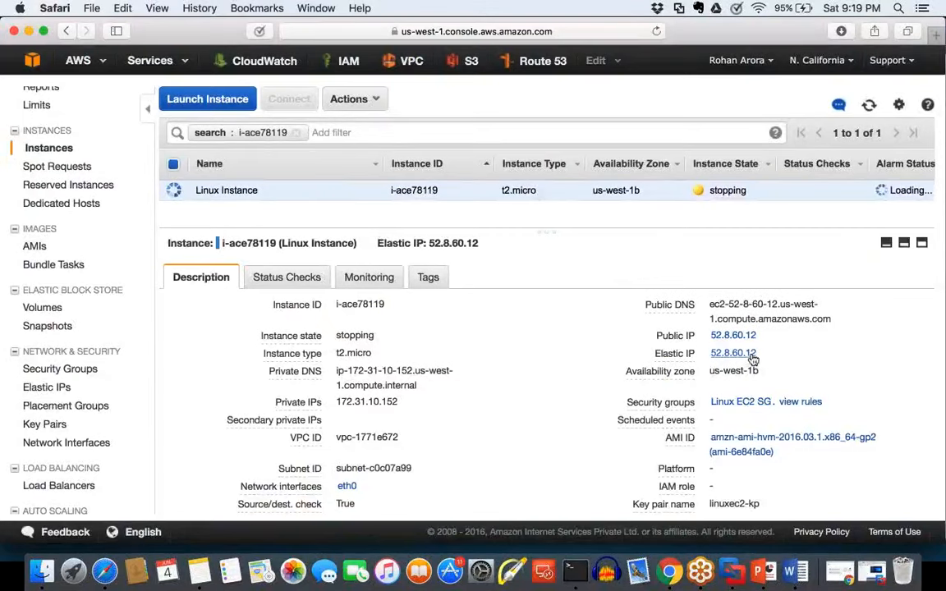
pyautogui.click(870, 107)
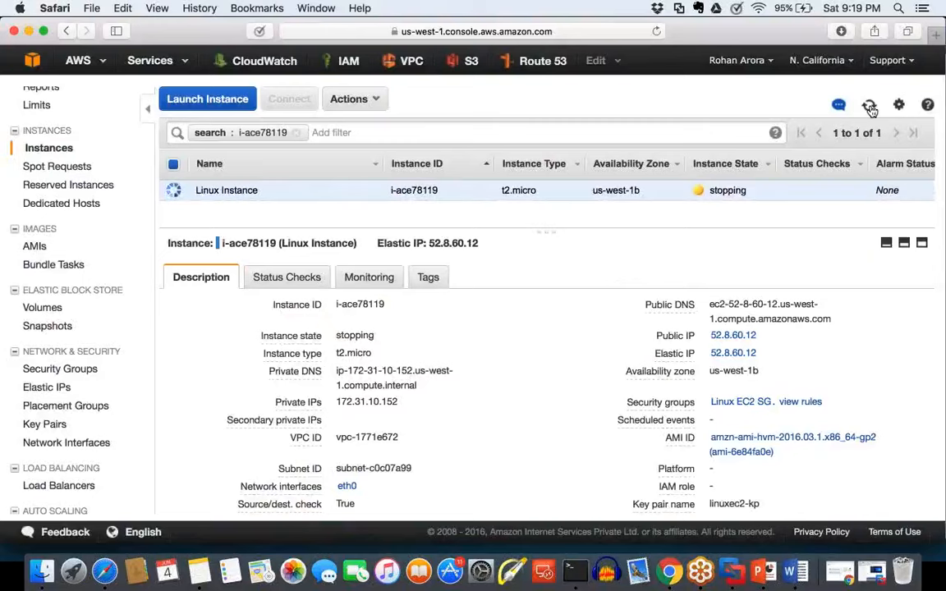
pyautogui.click(870, 109)
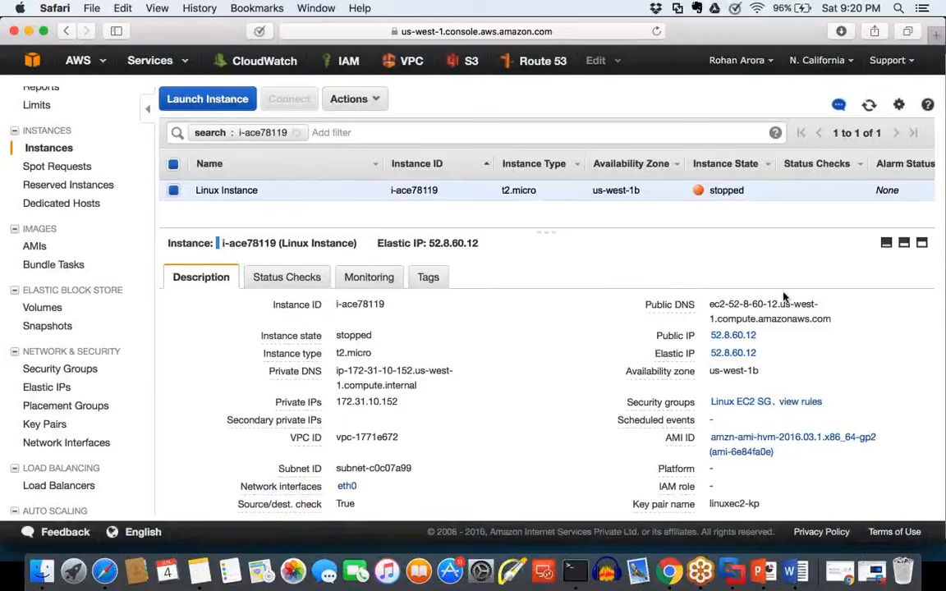
pyautogui.moveTo(773, 357); pyautogui.dragTo(656, 335)
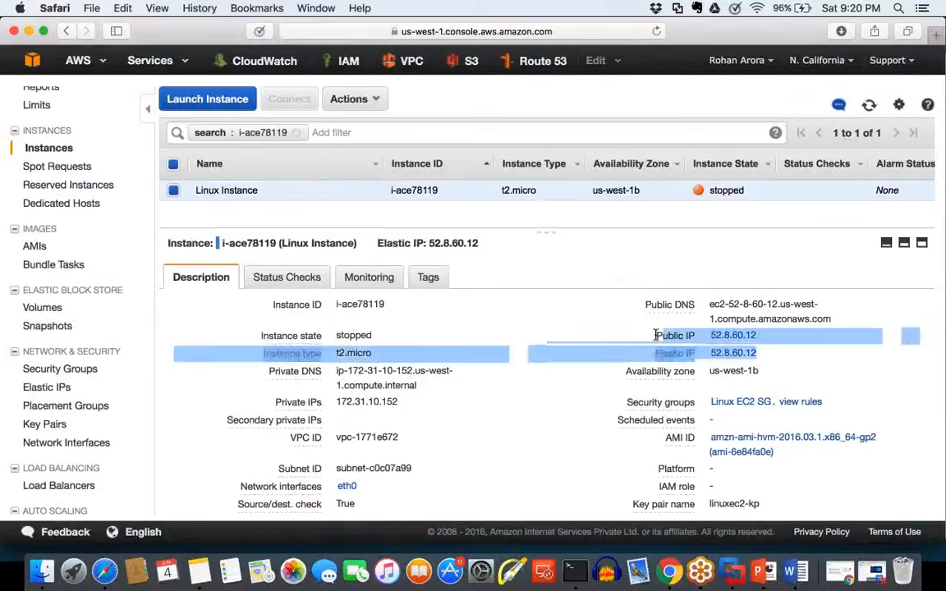
pyautogui.click(819, 343)
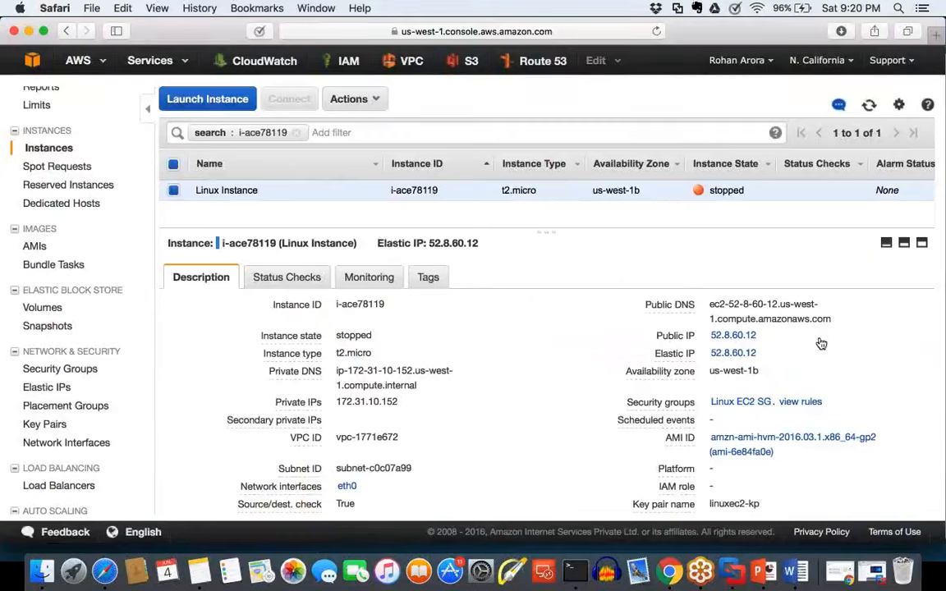
# Step: Start the Linux Instance again and remove the i-ace78119 search filter from the instance list
pyautogui.click(350, 98)
pyautogui.moveTo(386, 181)
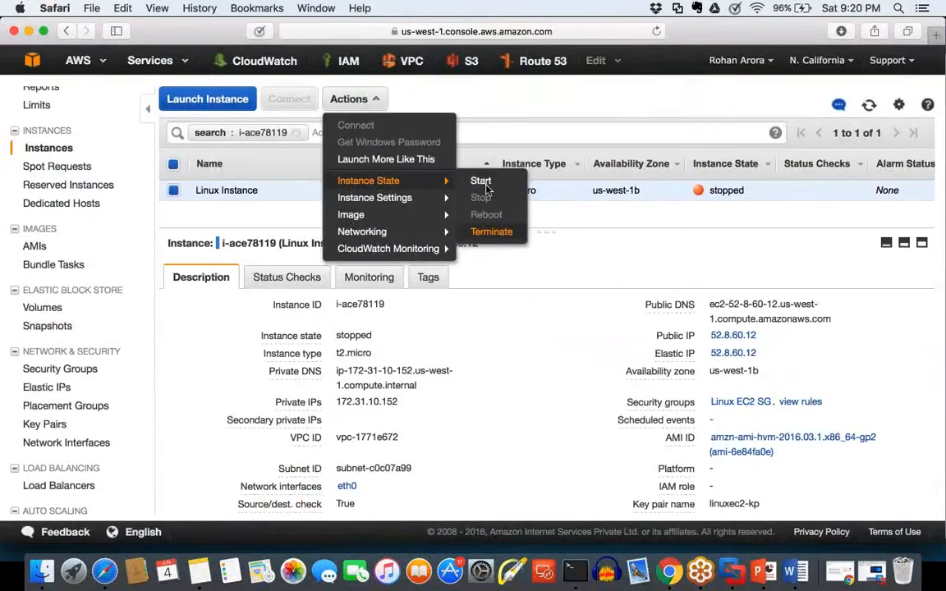
pyautogui.click(482, 181)
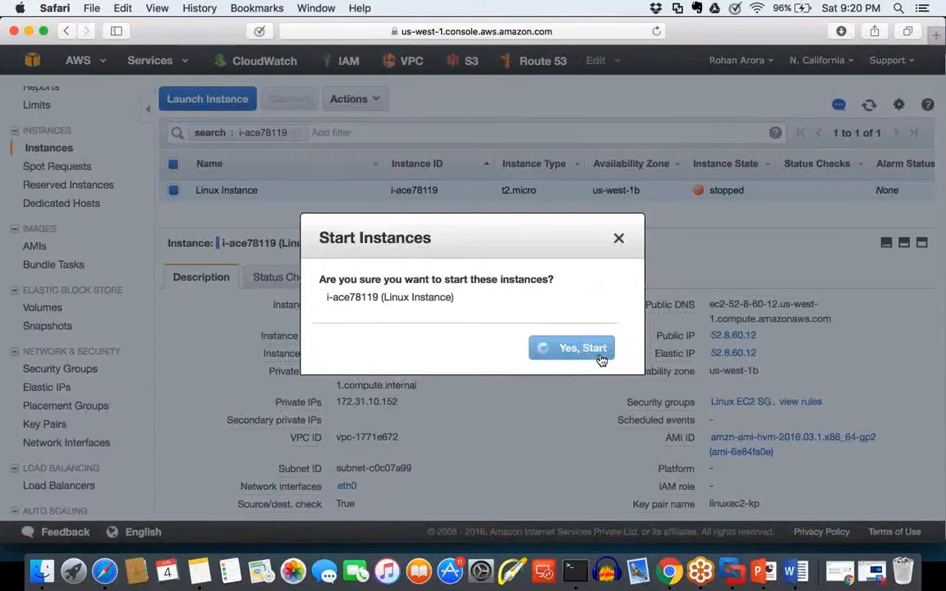
pyautogui.click(602, 360)
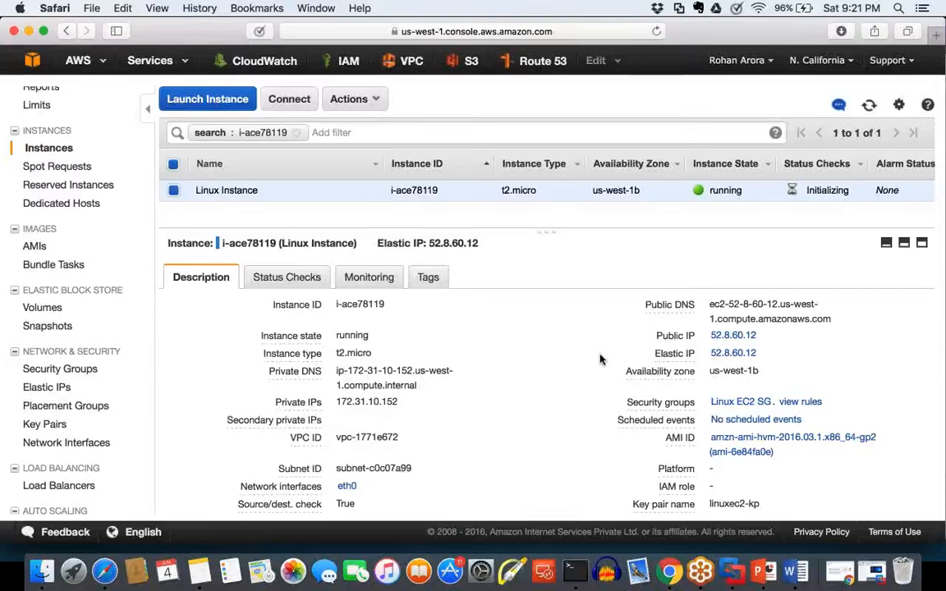
pyautogui.click(313, 143)
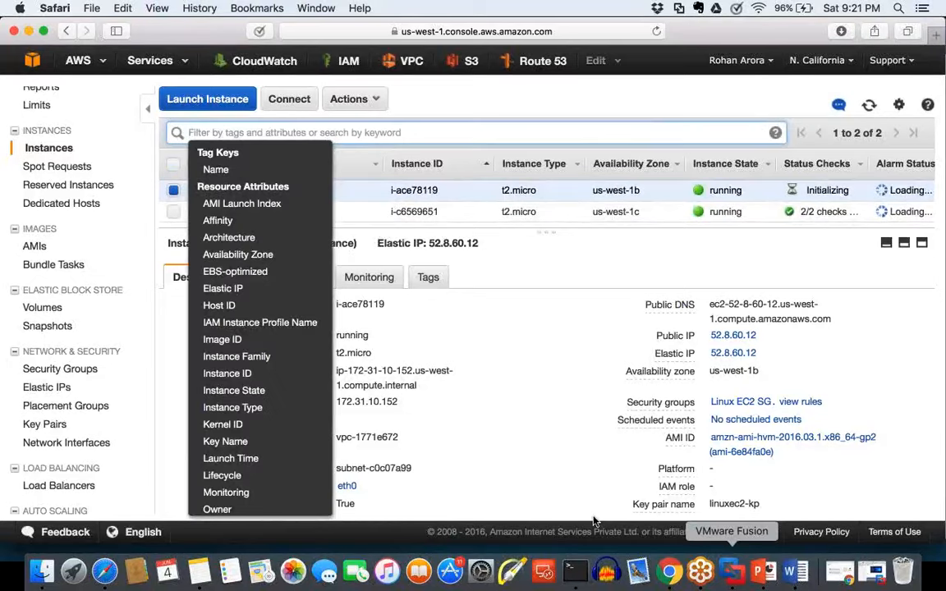
# Step: Switch to Word and, over a blank area, sketch a user figure with an arrow to a server box labelled 1a
pyautogui.click(795, 573)
pyautogui.scroll(-5, 862, 230)
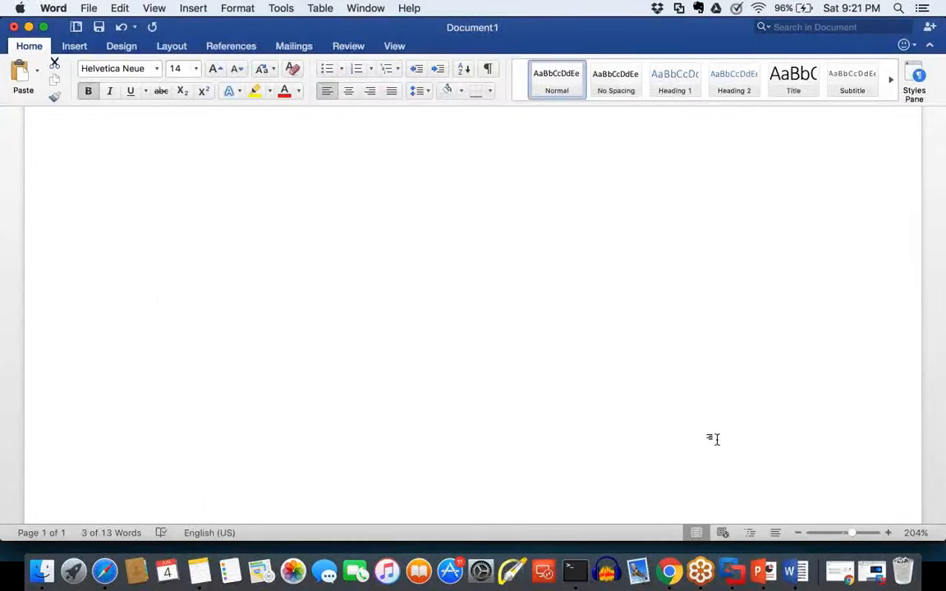
pyautogui.moveTo(405, 150)
pyautogui.mouseDown()
pyautogui.moveTo(436, 178)
pyautogui.moveTo(407, 152)
pyautogui.moveTo(401, 213)
pyautogui.mouseUp()
pyautogui.moveTo(450, 169); pyautogui.dragTo(471, 215)
pyautogui.moveTo(408, 249)
pyautogui.mouseDown()
pyautogui.moveTo(322, 355)
pyautogui.moveTo(321, 341)
pyautogui.moveTo(333, 382)
pyautogui.moveTo(294, 473)
pyautogui.moveTo(352, 476)
pyautogui.moveTo(351, 395)
pyautogui.moveTo(289, 400)
pyautogui.mouseUp()
pyautogui.moveTo(199, 427)
pyautogui.mouseDown()
pyautogui.moveTo(210, 413)
pyautogui.moveTo(214, 447)
pyautogui.mouseUp()
pyautogui.moveTo(206, 449); pyautogui.dragTo(253, 431)
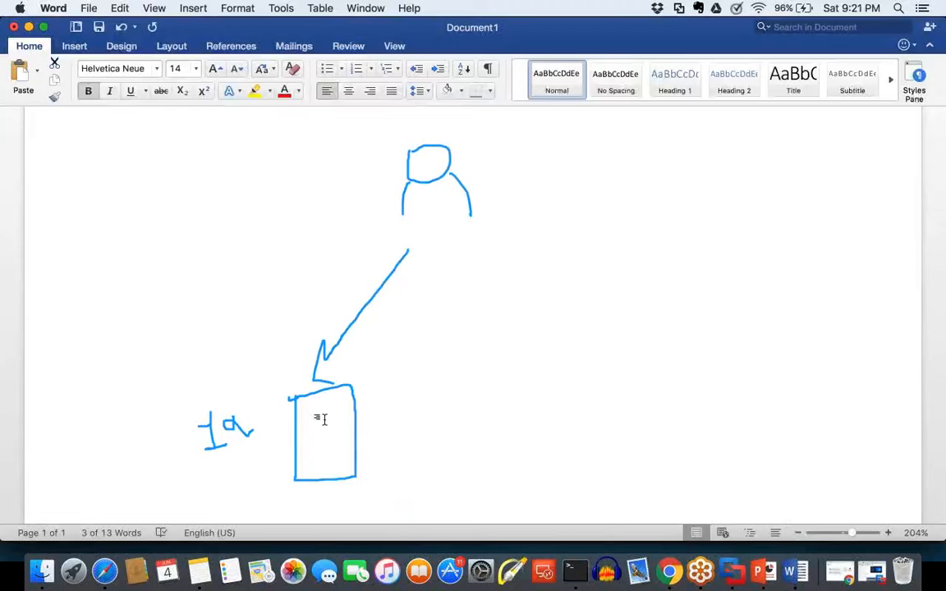
# Step: Tick the 1a server box and connect it to an underlined EIP label
pyautogui.moveTo(307, 430)
pyautogui.mouseDown()
pyautogui.moveTo(343, 421)
pyautogui.moveTo(389, 387)
pyautogui.moveTo(391, 350)
pyautogui.moveTo(408, 364)
pyautogui.mouseUp()
pyautogui.moveTo(404, 383); pyautogui.dragTo(416, 380)
pyautogui.moveTo(421, 338)
pyautogui.mouseDown()
pyautogui.moveTo(436, 338)
pyautogui.moveTo(440, 360)
pyautogui.mouseUp()
pyautogui.moveTo(423, 363)
pyautogui.mouseDown()
pyautogui.moveTo(455, 352)
pyautogui.moveTo(460, 333)
pyautogui.mouseUp()
pyautogui.moveTo(427, 393); pyautogui.dragTo(470, 374)
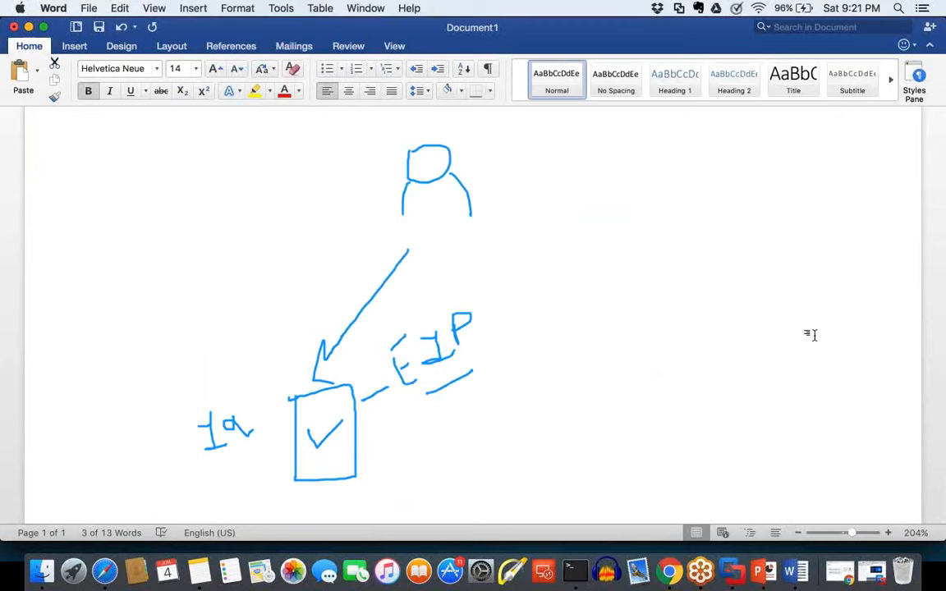
# Step: Mark the 1a server box with an arrow from an underlined Primary label
pyautogui.moveTo(260, 312)
pyautogui.mouseDown()
pyautogui.moveTo(275, 353)
pyautogui.moveTo(293, 362)
pyautogui.mouseUp()
pyautogui.moveTo(159, 287)
pyautogui.mouseDown()
pyautogui.moveTo(149, 297)
pyautogui.moveTo(203, 301)
pyautogui.moveTo(207, 266)
pyautogui.moveTo(222, 277)
pyautogui.moveTo(283, 258)
pyautogui.moveTo(299, 270)
pyautogui.mouseUp()
pyautogui.moveTo(224, 320); pyautogui.dragTo(287, 290)
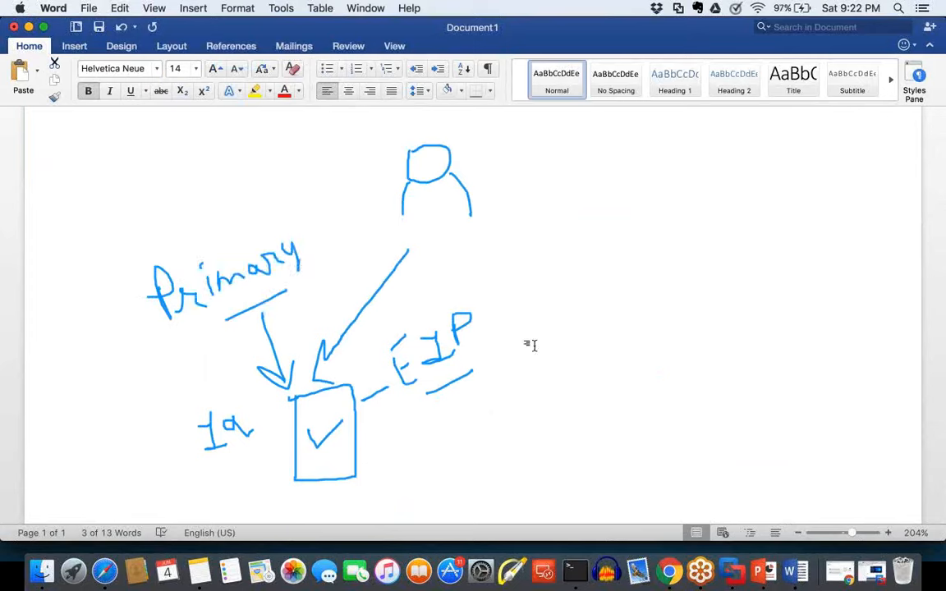
# Step: Sketch a second server box labelled 1b and mark it with an arrow from an underlined Backup label
pyautogui.moveTo(681, 345)
pyautogui.mouseDown()
pyautogui.moveTo(682, 440)
pyautogui.moveTo(756, 449)
pyautogui.moveTo(751, 336)
pyautogui.moveTo(684, 340)
pyautogui.mouseUp()
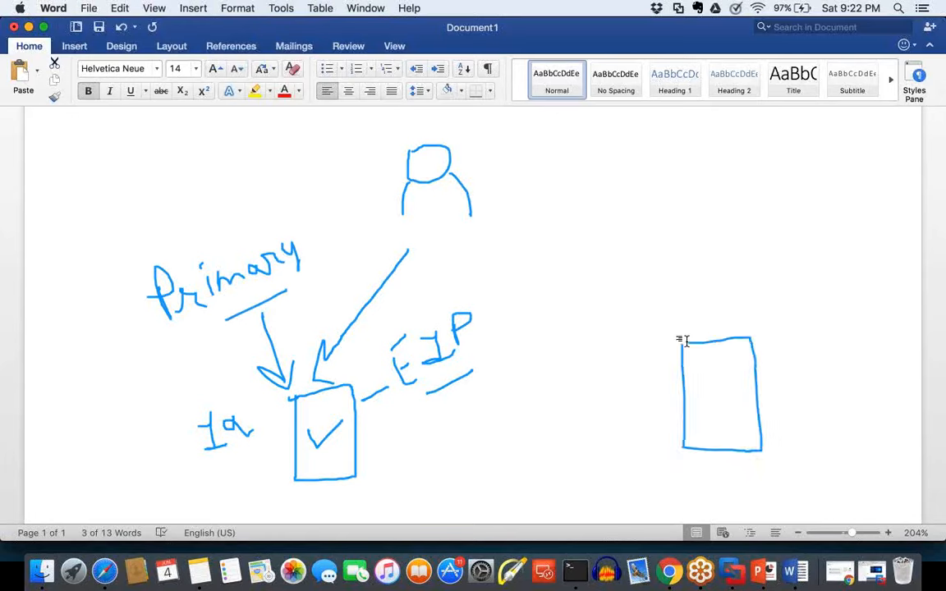
pyautogui.moveTo(783, 377)
pyautogui.mouseDown()
pyautogui.moveTo(791, 399)
pyautogui.moveTo(843, 391)
pyautogui.moveTo(816, 404)
pyautogui.mouseUp()
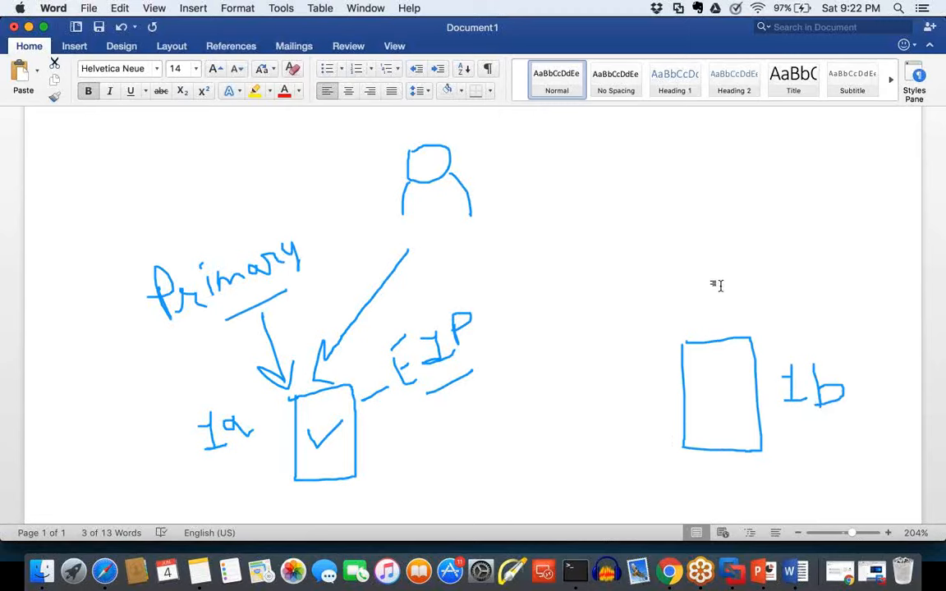
pyautogui.moveTo(723, 340); pyautogui.dragTo(747, 275)
pyautogui.moveTo(718, 330); pyautogui.dragTo(760, 308)
pyautogui.moveTo(729, 245)
pyautogui.mouseDown()
pyautogui.moveTo(735, 267)
pyautogui.moveTo(755, 220)
pyautogui.moveTo(757, 232)
pyautogui.moveTo(754, 220)
pyautogui.moveTo(800, 191)
pyautogui.moveTo(837, 187)
pyautogui.moveTo(846, 159)
pyautogui.moveTo(839, 194)
pyautogui.mouseUp()
pyautogui.moveTo(806, 257); pyautogui.dragTo(855, 230)
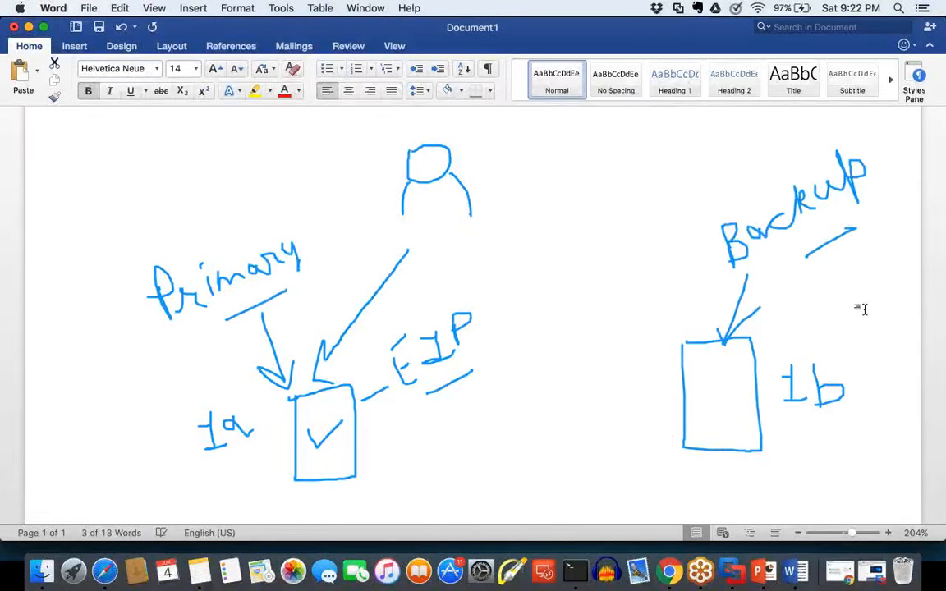
# Step: Illustrate the failover in red by crossing out box 1a and linking the EIP label to a ticked box 1b
pyautogui.moveTo(289, 399)
pyautogui.mouseDown()
pyautogui.moveTo(328, 415)
pyautogui.moveTo(368, 462)
pyautogui.mouseUp()
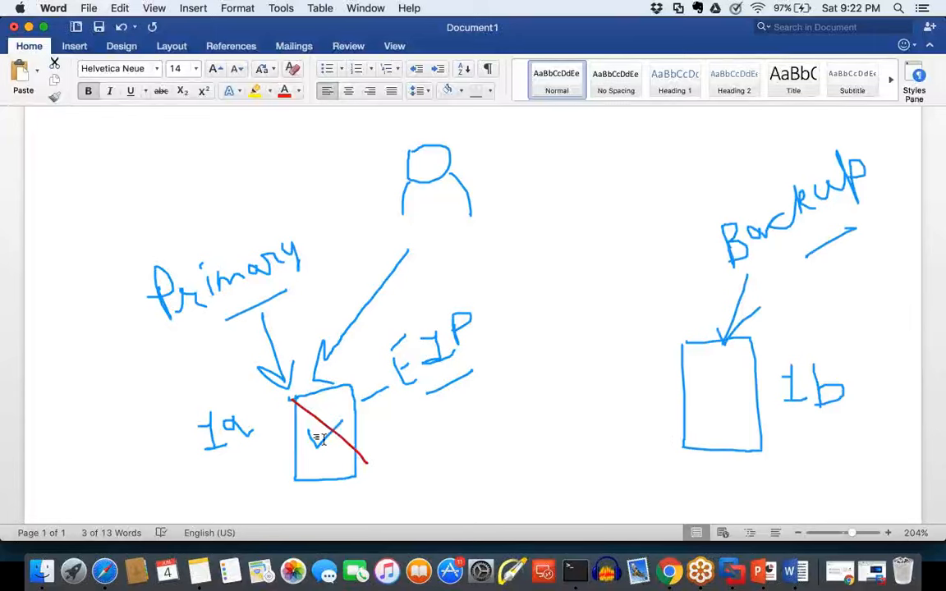
pyautogui.moveTo(347, 386); pyautogui.dragTo(311, 487)
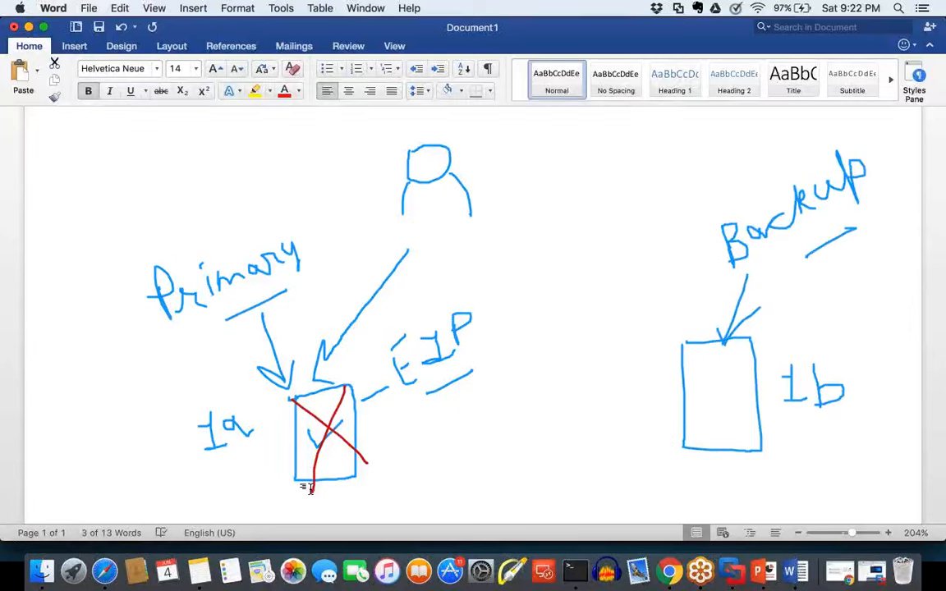
pyautogui.moveTo(435, 404)
pyautogui.mouseDown()
pyautogui.moveTo(469, 391)
pyautogui.moveTo(574, 406)
pyautogui.moveTo(604, 380)
pyautogui.moveTo(685, 390)
pyautogui.mouseUp()
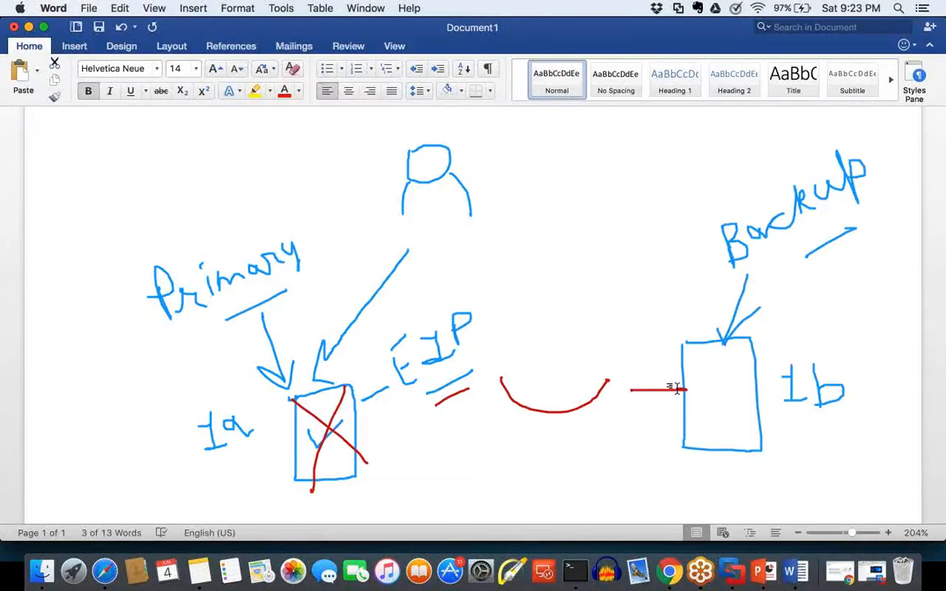
pyautogui.moveTo(701, 383); pyautogui.dragTo(781, 338)
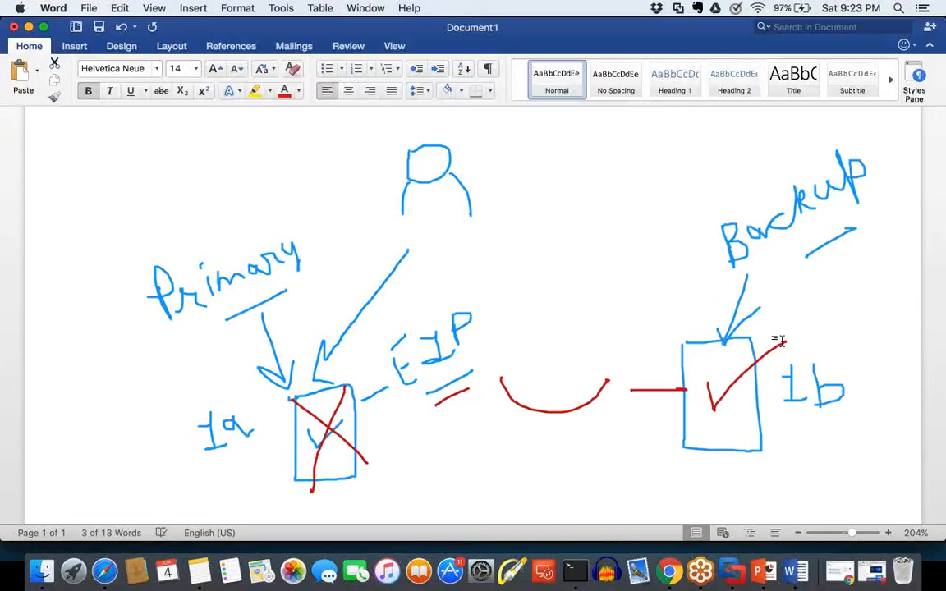
# Step: Draw a red arrow from the user figure to the 1b backup box and clear the whole sketch from the screen
pyautogui.moveTo(486, 245)
pyautogui.mouseDown()
pyautogui.moveTo(684, 324)
pyautogui.moveTo(674, 295)
pyautogui.mouseUp()
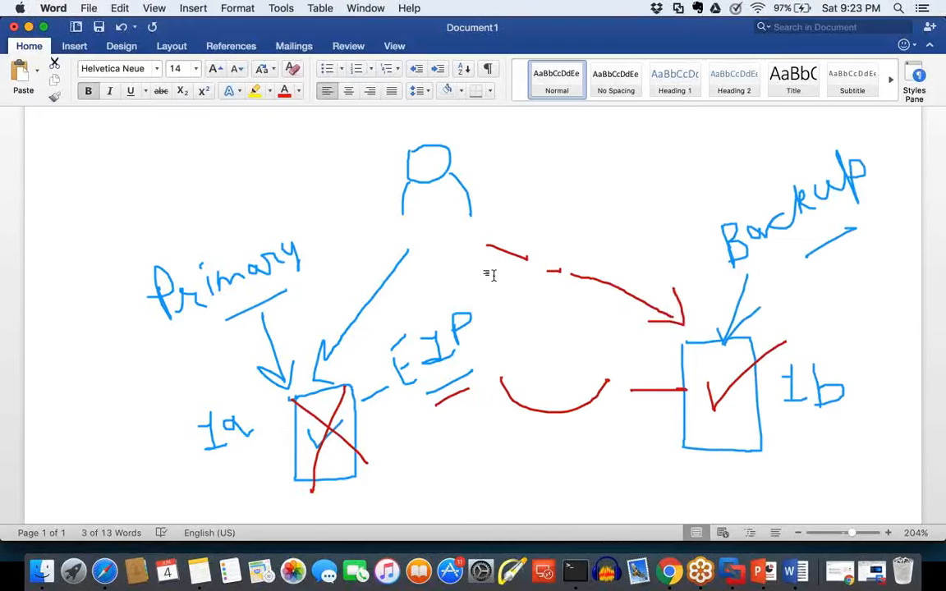
pyautogui.moveTo(493, 248); pyautogui.dragTo(556, 268)
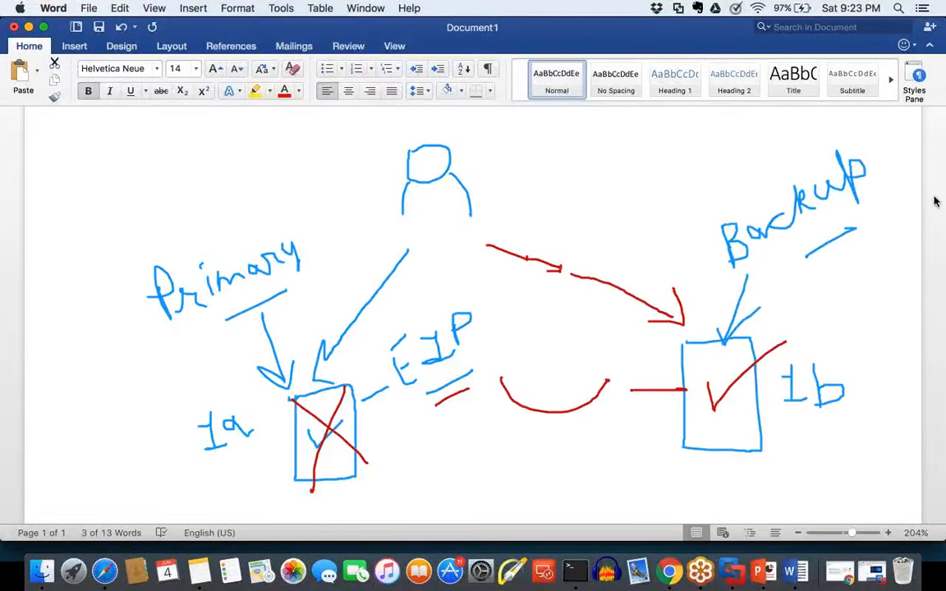
pyautogui.press('Escape')
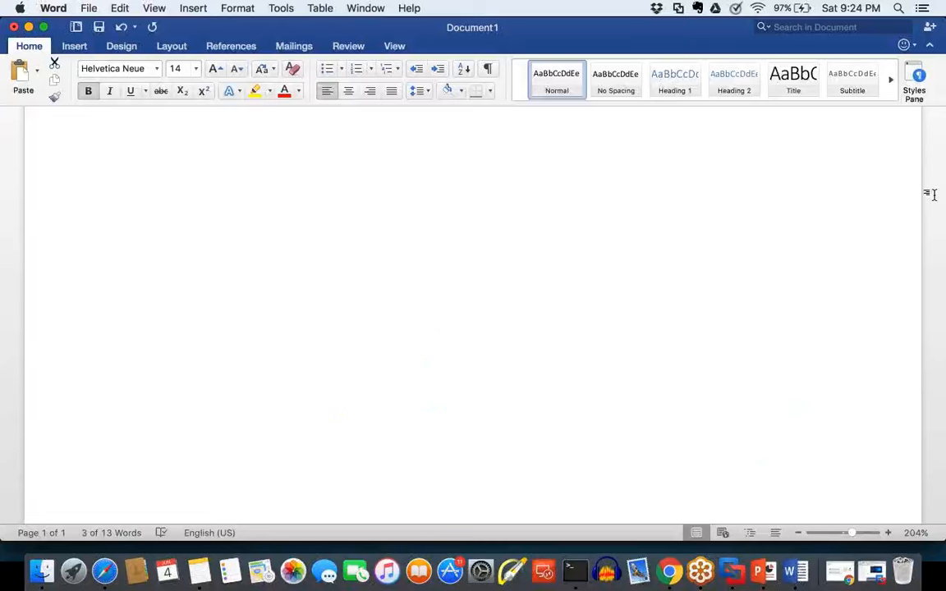
# Step: Switch to the AWS console in Safari and examine the Public IP and Elastic IP of Linux Instance
pyautogui.click(105, 573)
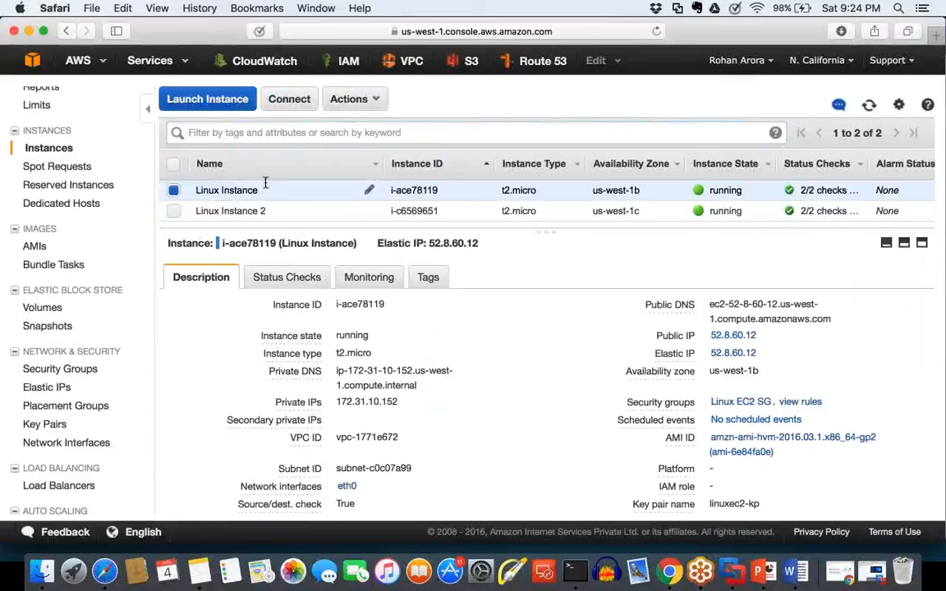
pyautogui.moveTo(269, 195); pyautogui.dragTo(194, 190)
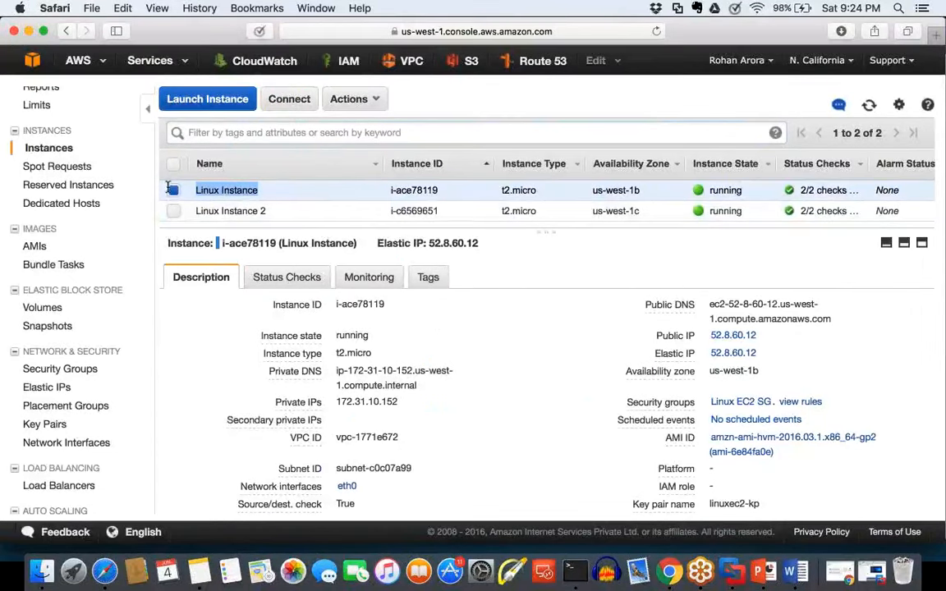
pyautogui.click(247, 210)
pyautogui.click(176, 191)
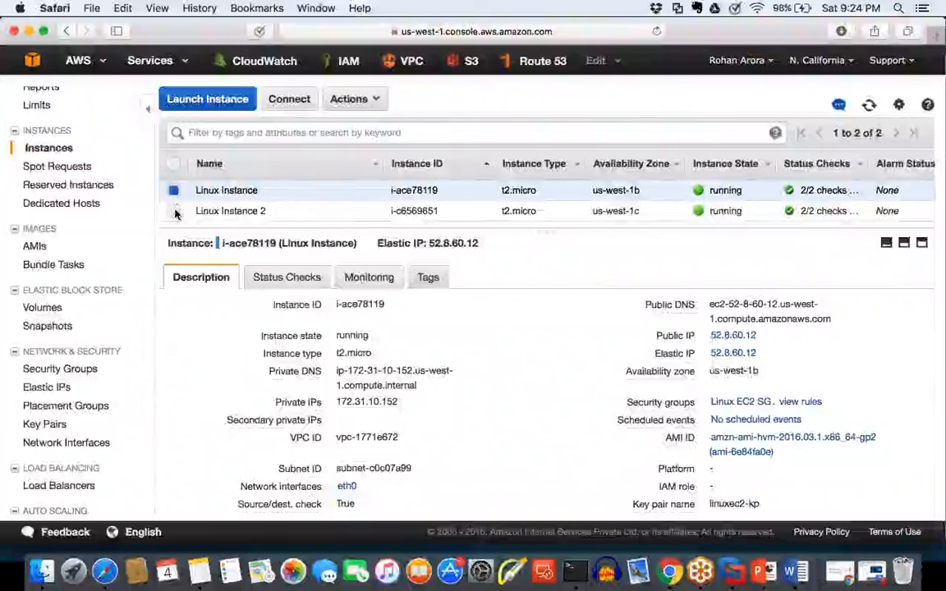
pyautogui.moveTo(713, 357); pyautogui.dragTo(705, 358)
pyautogui.click(704, 358)
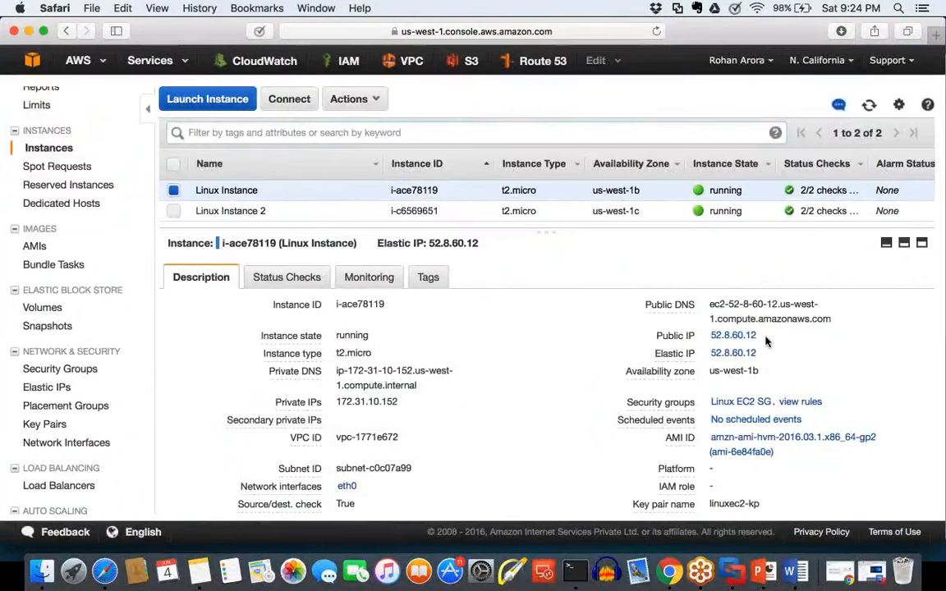
pyautogui.moveTo(766, 339); pyautogui.dragTo(710, 336)
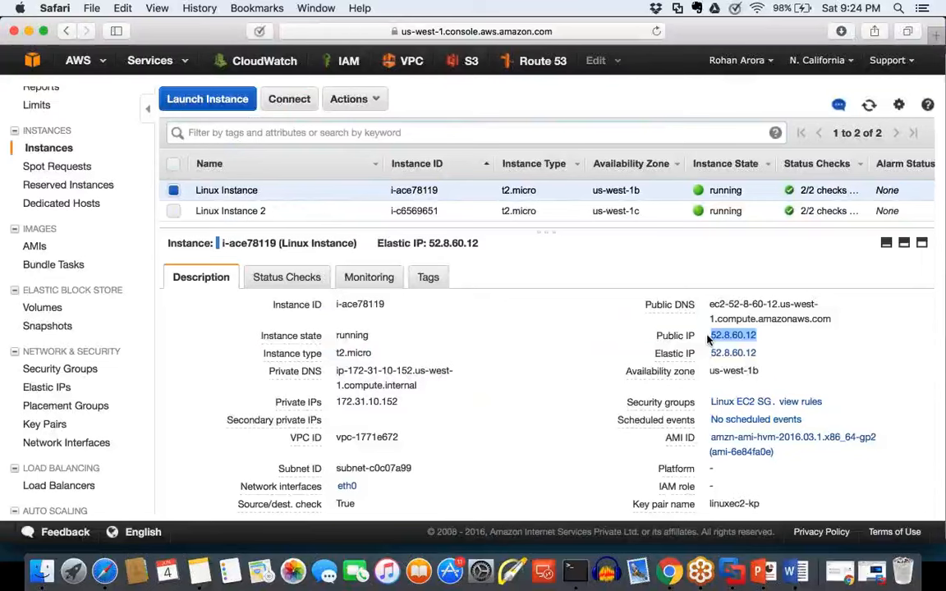
pyautogui.click(794, 371)
pyautogui.moveTo(765, 354); pyautogui.dragTo(710, 354)
pyautogui.click(709, 356)
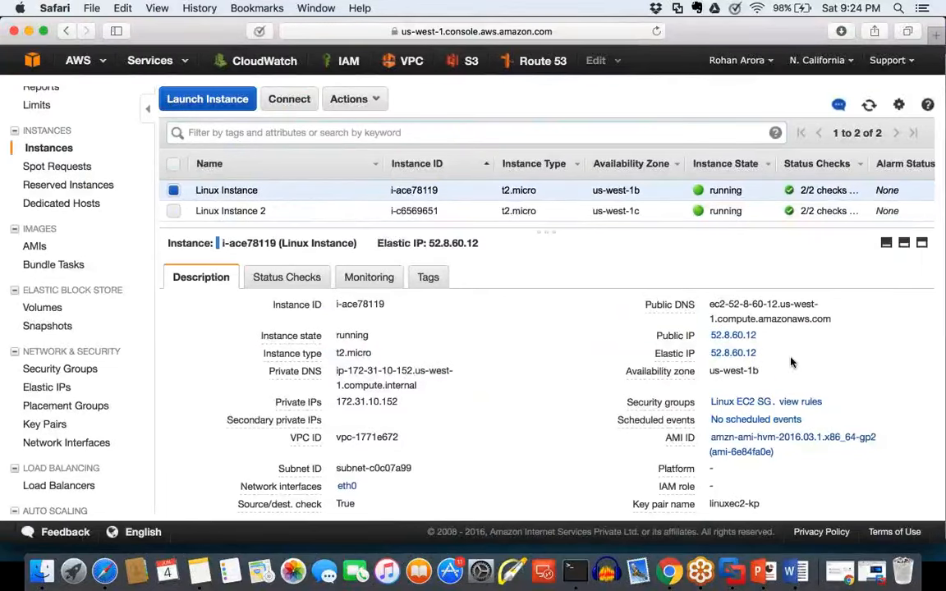
# Step: Examine the description of Linux Instance 2, then return to Linux Instance and highlight its Elastic IP
pyautogui.click(174, 190)
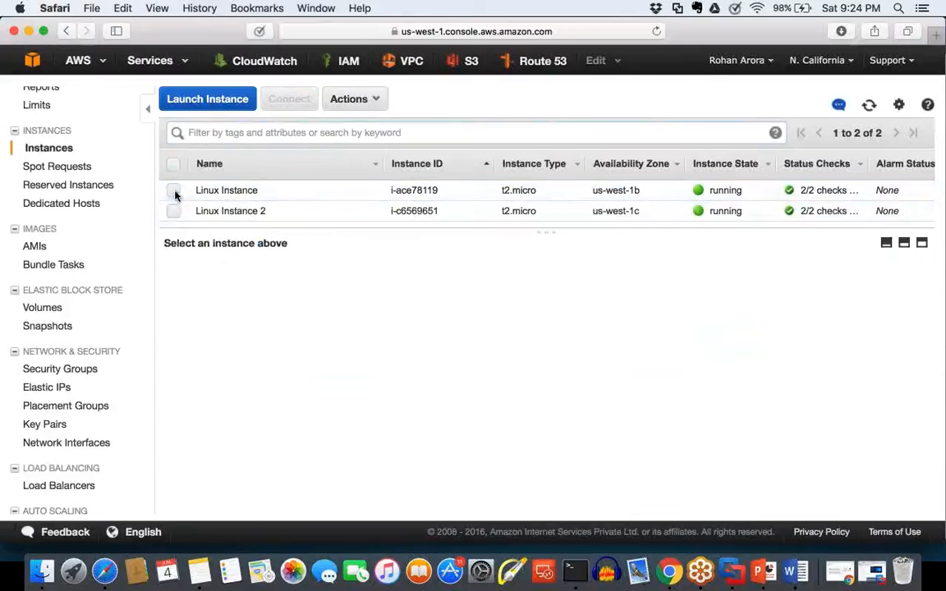
pyautogui.click(174, 212)
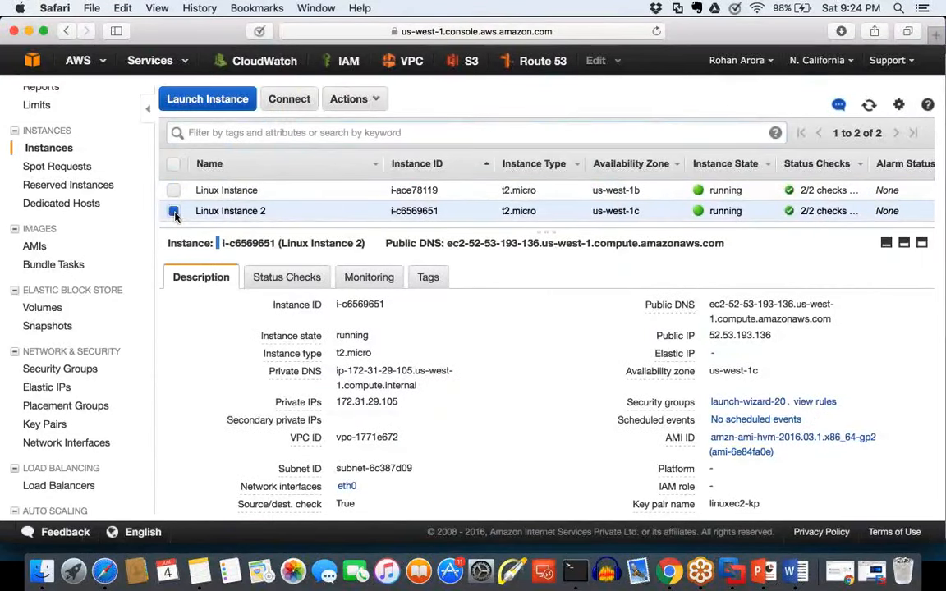
pyautogui.click(174, 193)
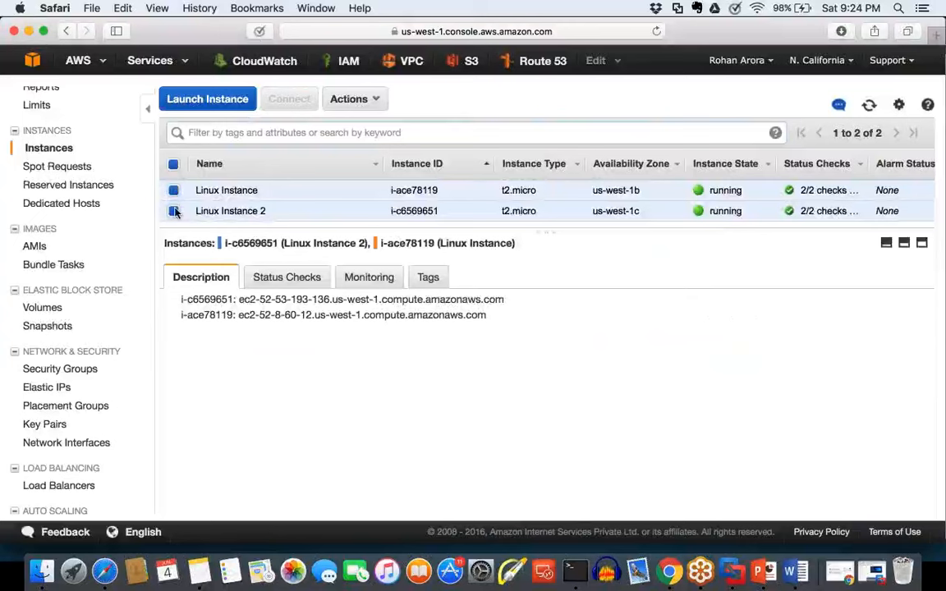
pyautogui.click(174, 211)
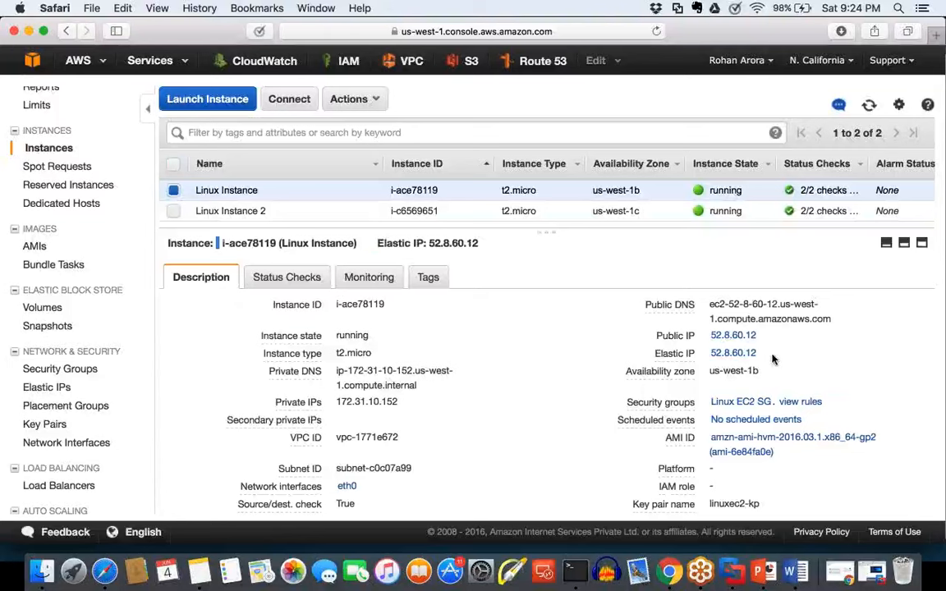
pyautogui.moveTo(759, 353); pyautogui.dragTo(707, 352)
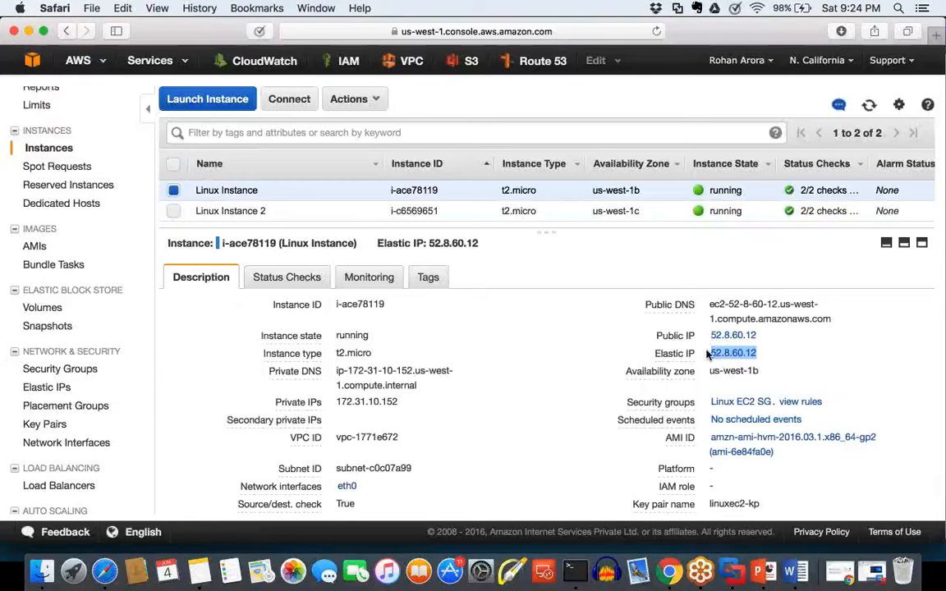
# Step: Disassociate Elastic IP 52.8.60.12 from Linux Instance and mark the address list's Instance column with a temporary red box
pyautogui.click(72, 395)
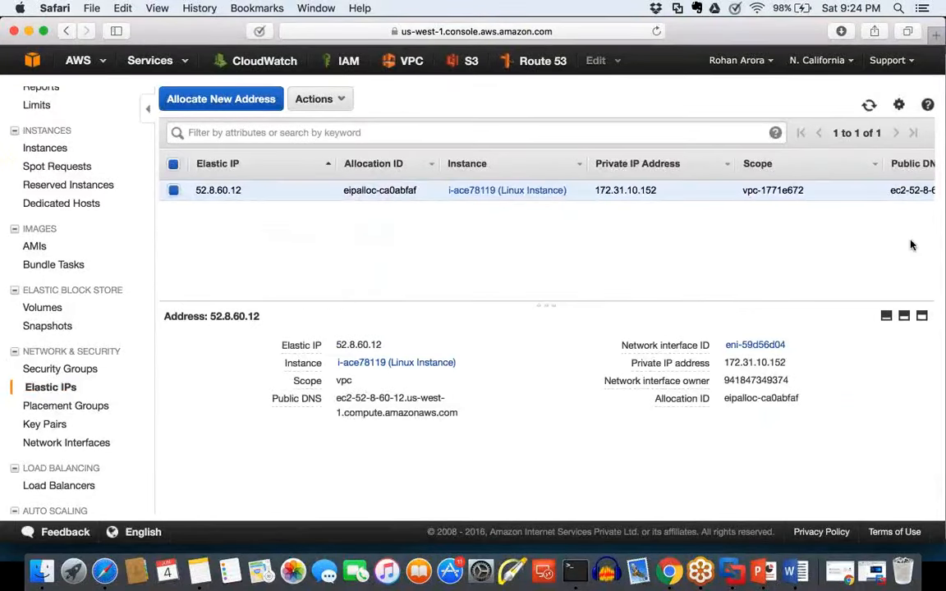
pyautogui.moveTo(566, 156)
pyautogui.mouseDown()
pyautogui.moveTo(421, 136)
pyautogui.moveTo(545, 218)
pyautogui.moveTo(522, 146)
pyautogui.mouseUp()
pyautogui.click(320, 98)
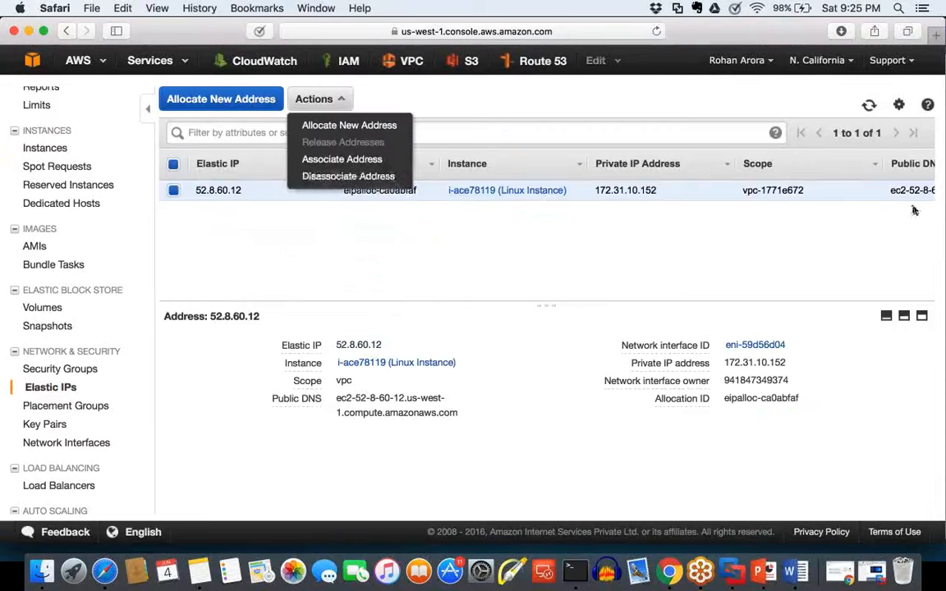
pyautogui.click(345, 178)
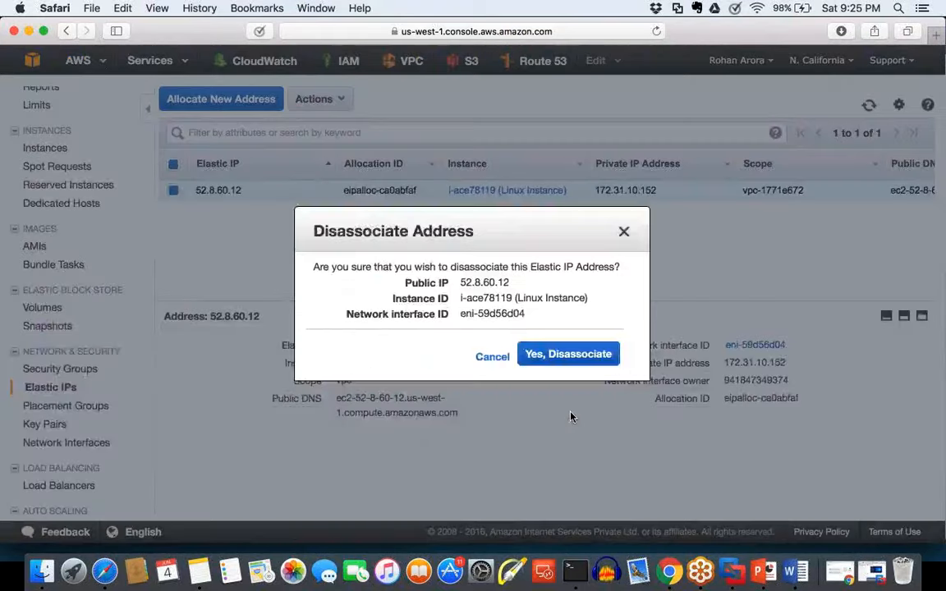
pyautogui.moveTo(343, 274); pyautogui.dragTo(460, 269)
pyautogui.click(472, 268)
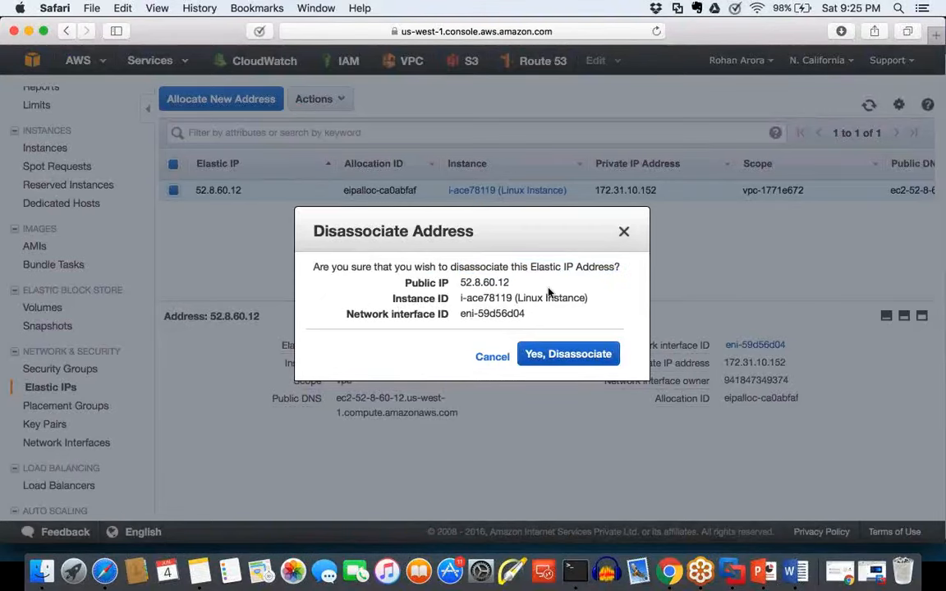
pyautogui.click(585, 358)
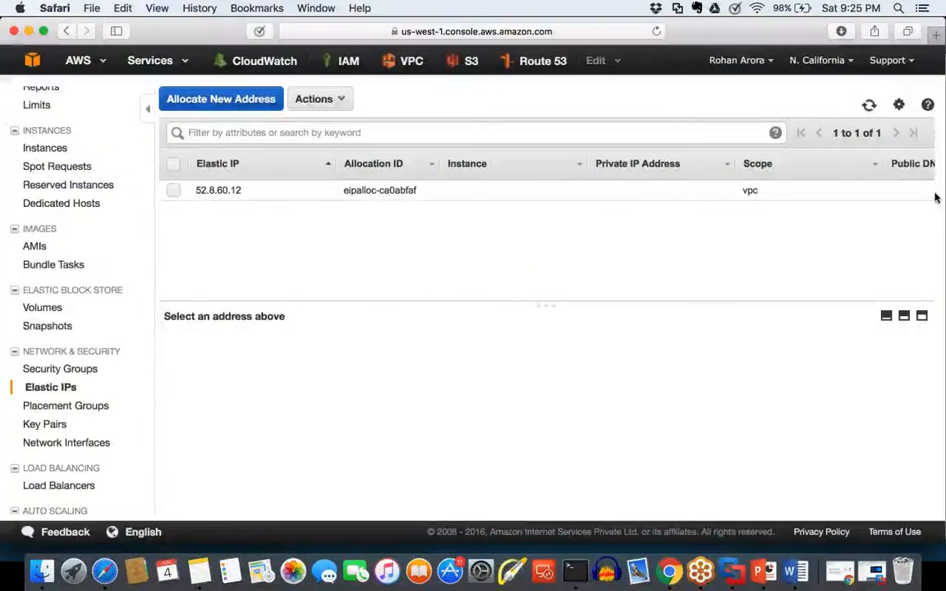
pyautogui.moveTo(444, 124)
pyautogui.mouseDown()
pyautogui.moveTo(448, 207)
pyautogui.moveTo(602, 213)
pyautogui.moveTo(602, 117)
pyautogui.moveTo(444, 115)
pyautogui.mouseUp()
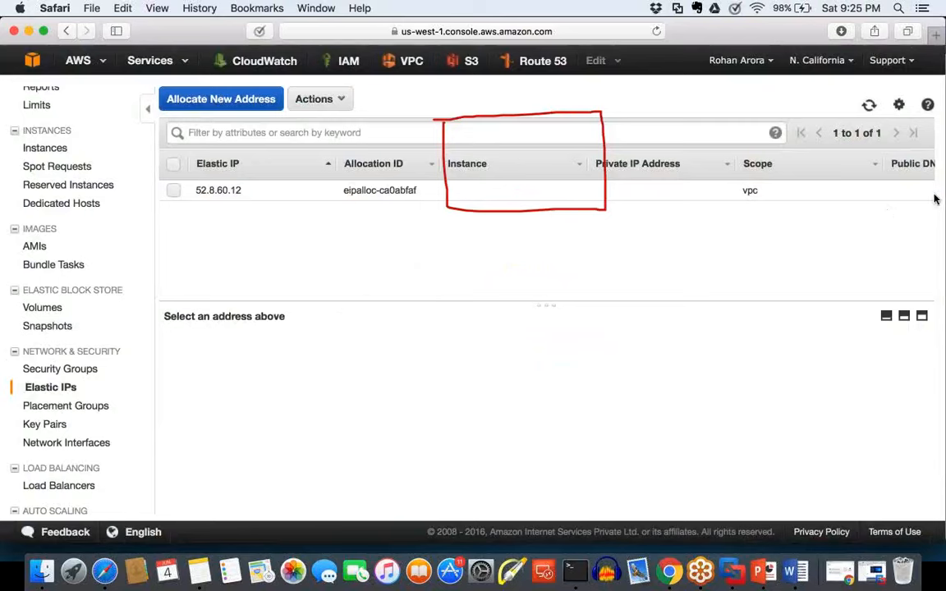
pyautogui.click(942, 217)
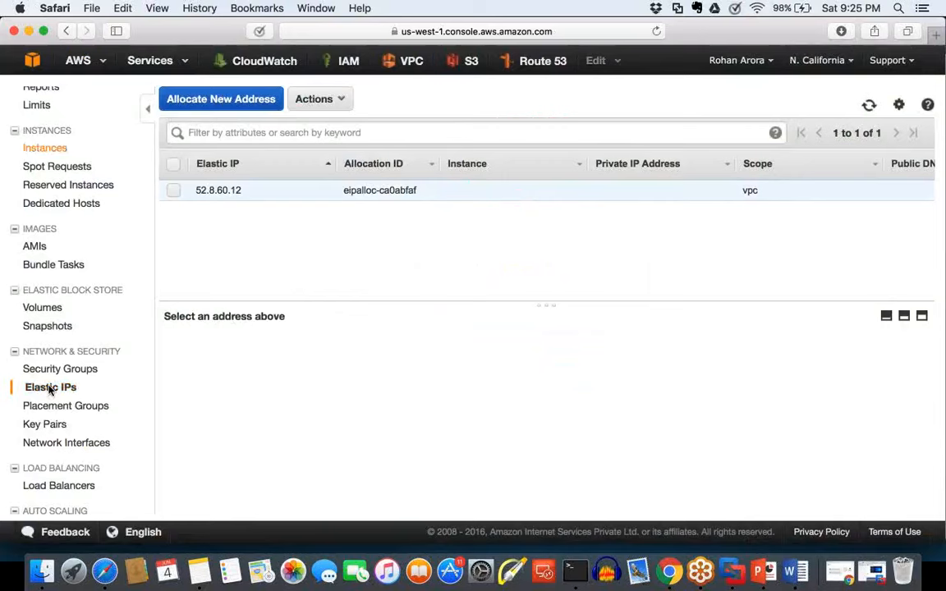
# Step: Show the description of Linux Instance in the instance list and highlight its Public IP
pyautogui.click(46, 149)
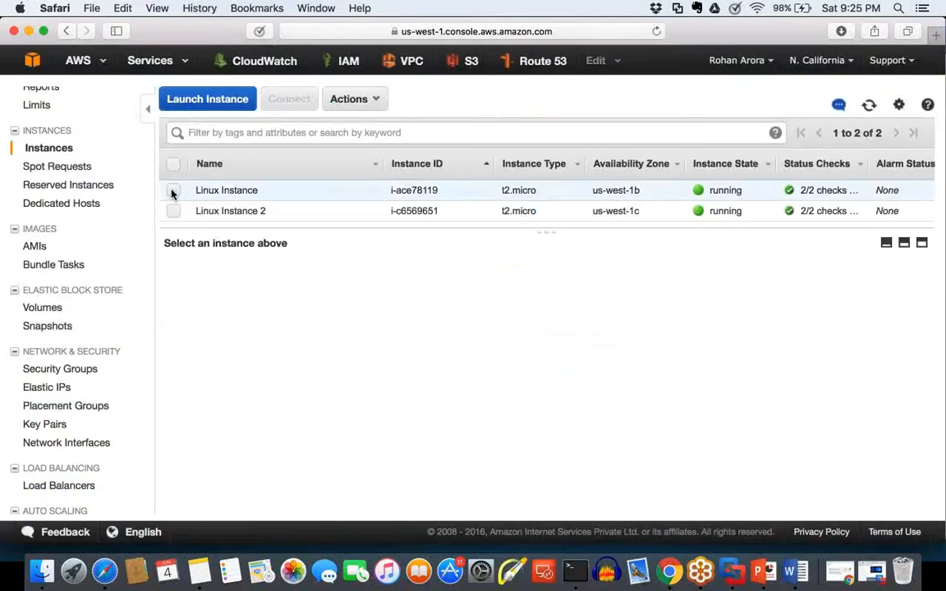
pyautogui.click(172, 191)
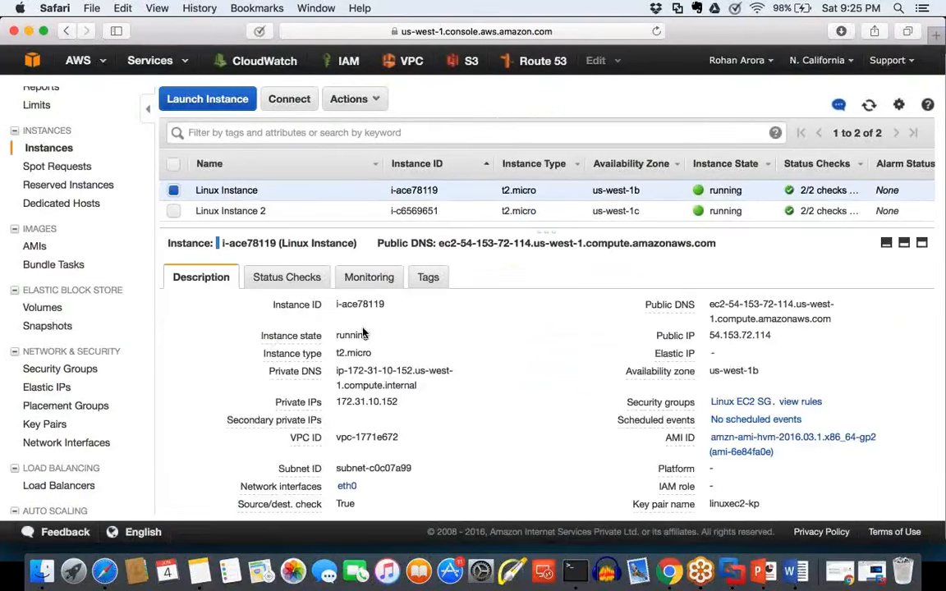
pyautogui.doubleClick(710, 335)
# Step: View the Elastic IP entry, then return to the instance list and highlight the Public IP of Linux Instance 2
pyautogui.click(54, 389)
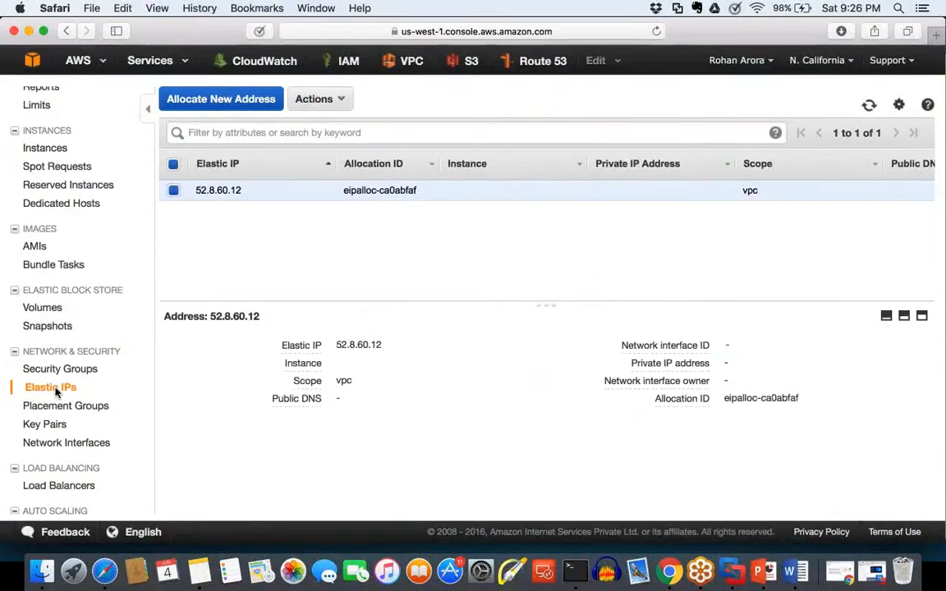
pyautogui.scroll(1, 64, 361)
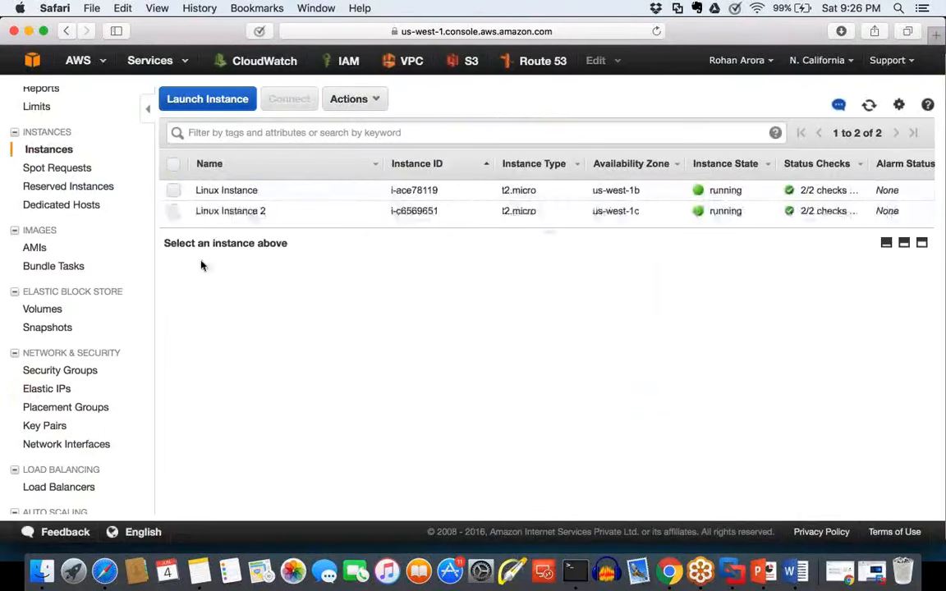
pyautogui.click(175, 212)
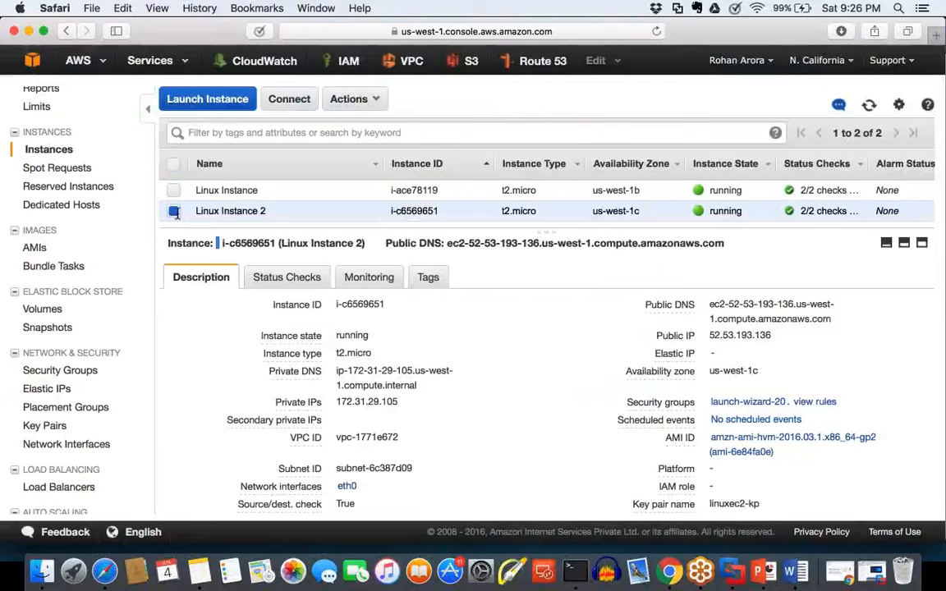
pyautogui.moveTo(772, 336); pyautogui.dragTo(696, 337)
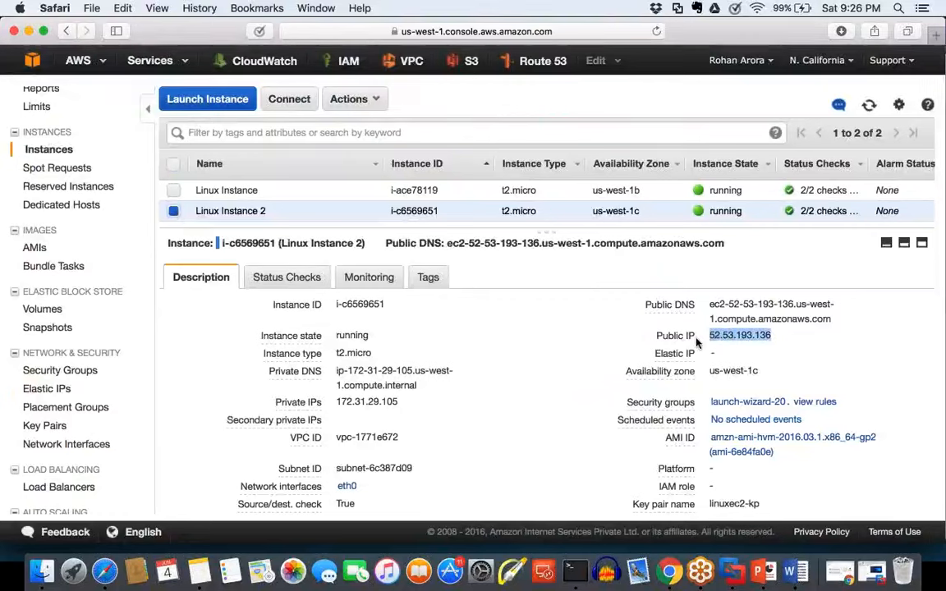
# Step: Associate Elastic IP 52.8.60.12 with Linux Instance 2 (i-c6569651)
pyautogui.click(71, 384)
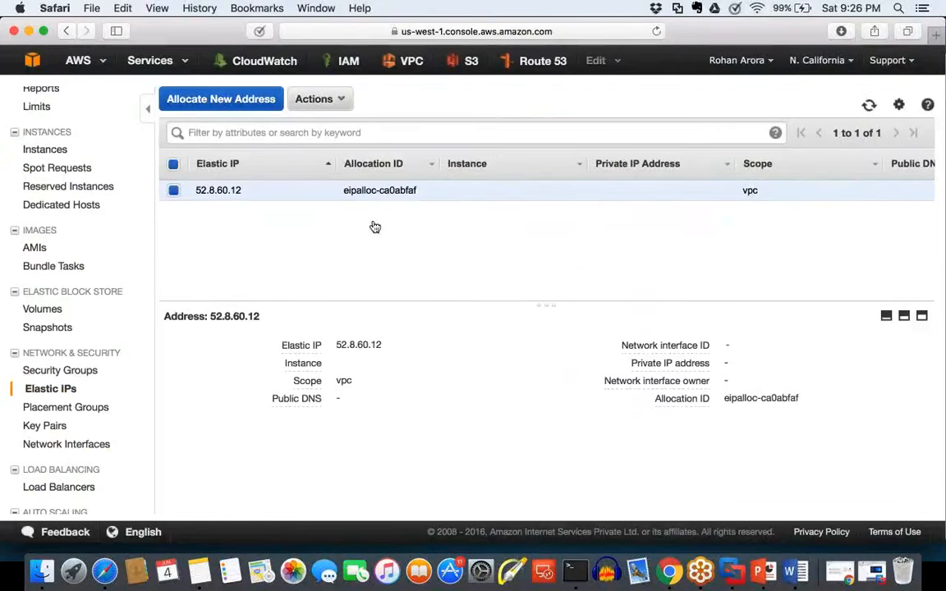
pyautogui.click(332, 101)
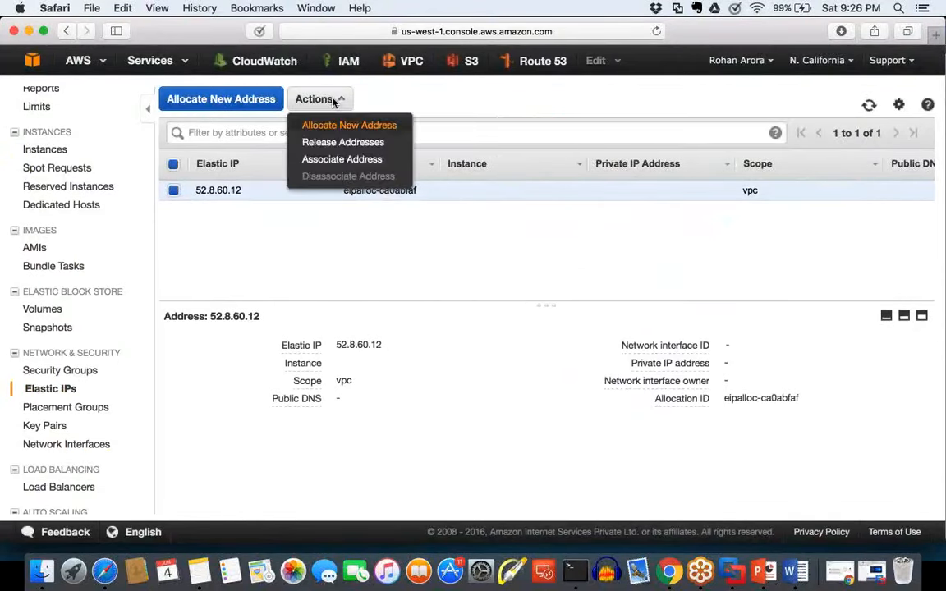
pyautogui.click(348, 164)
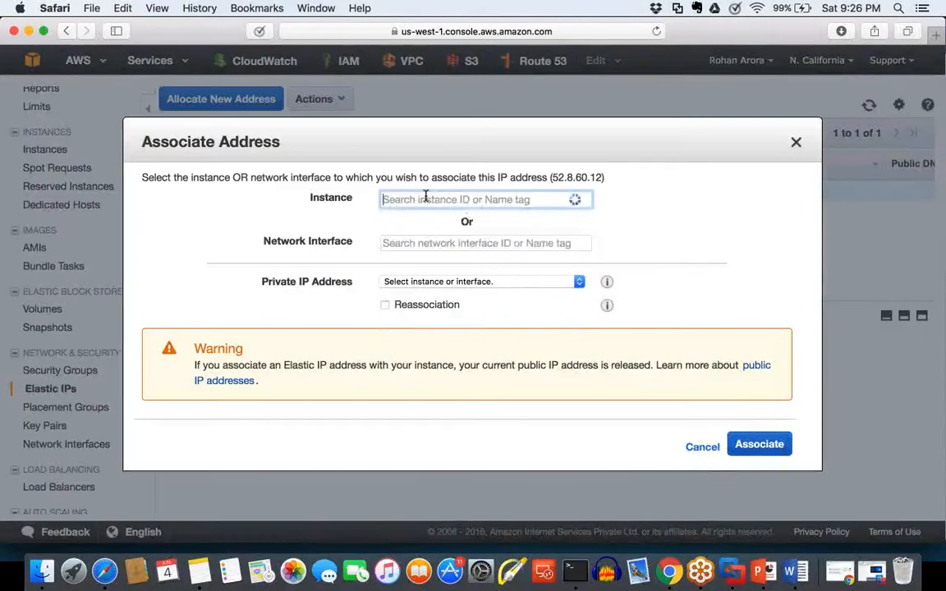
pyautogui.click(426, 197)
pyautogui.click(436, 228)
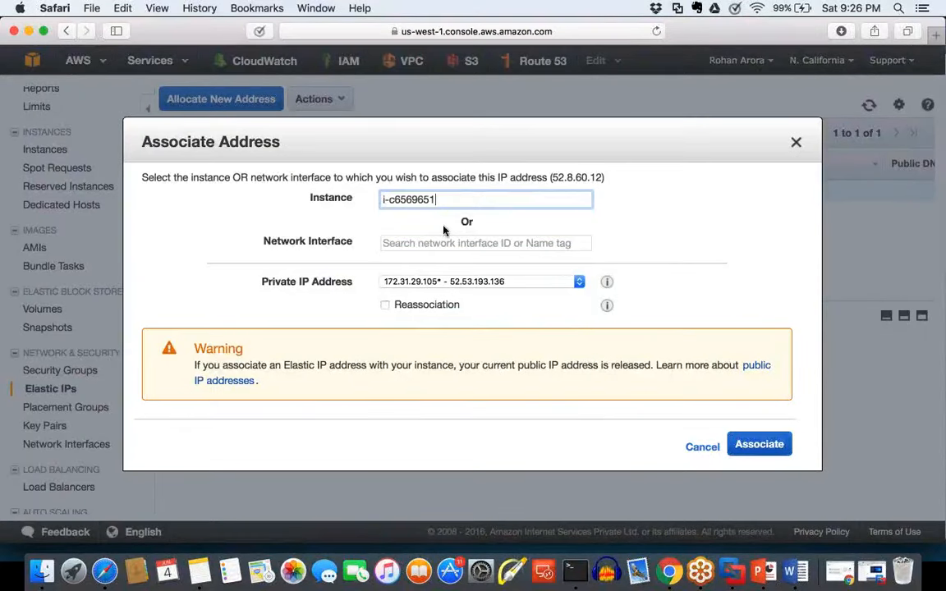
pyautogui.click(756, 444)
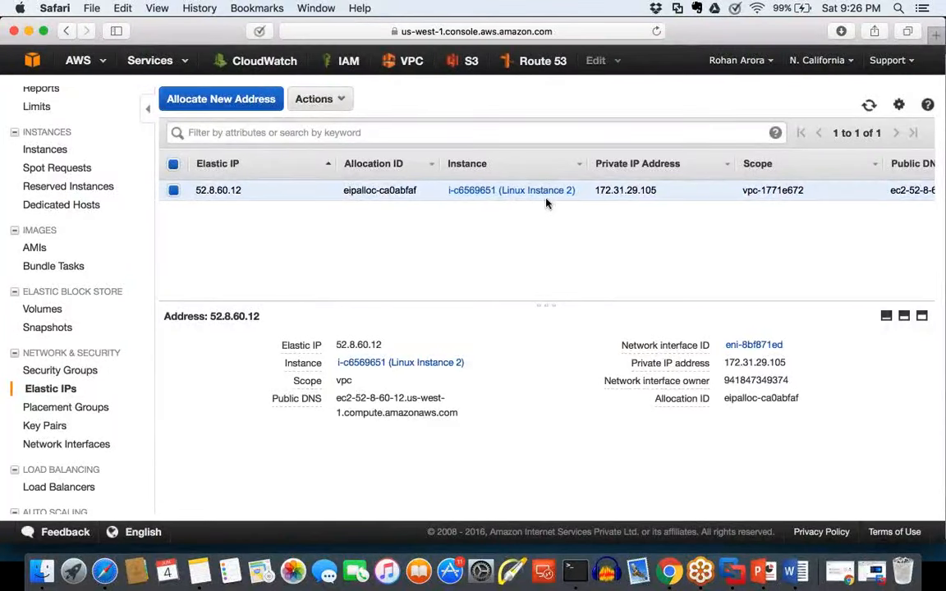
# Step: Open Linux Instance 2 from the Elastic IP entry and examine its Public IP
pyautogui.click(546, 201)
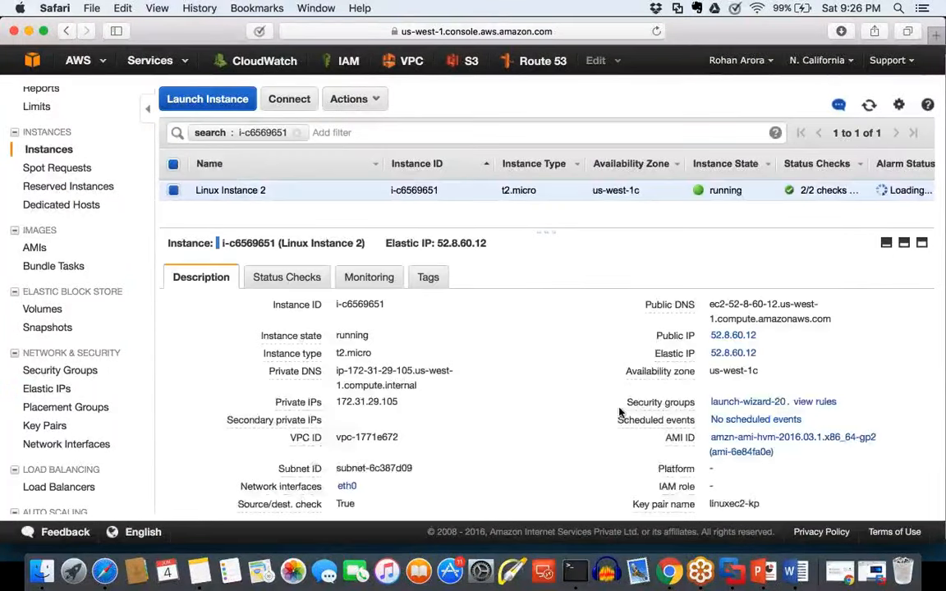
pyautogui.moveTo(759, 338); pyautogui.dragTo(712, 335)
pyautogui.click(819, 367)
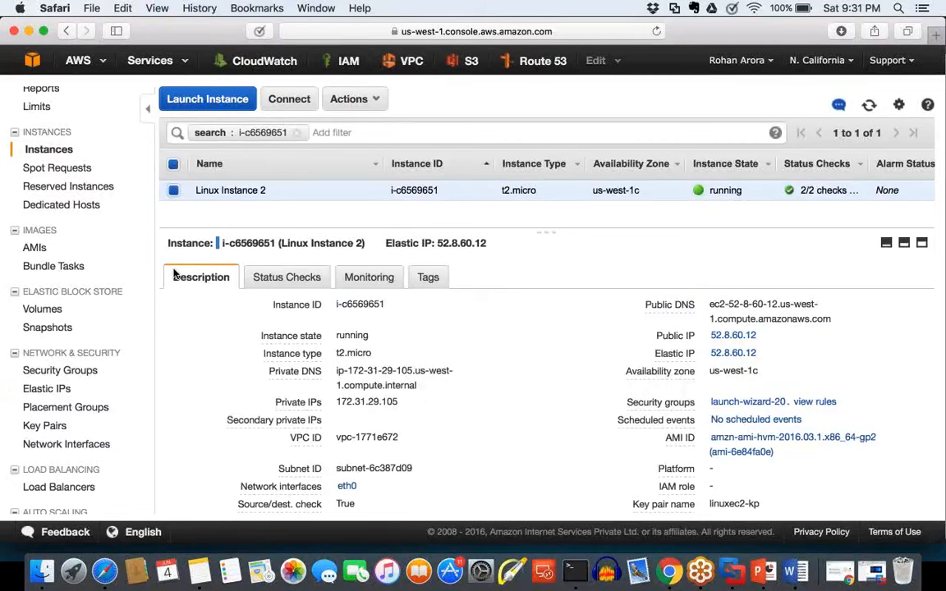
# Step: Open "Public IP vs. Elastic IP.pptx" from Finder and advance the slideshow to the first bullet of the Public IP Address slide
pyautogui.click(44, 573)
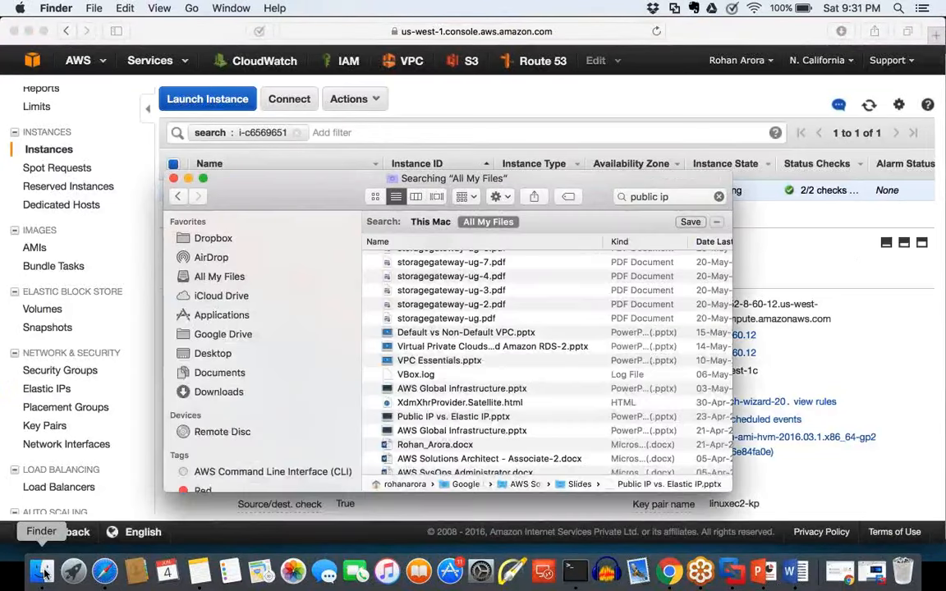
pyautogui.click(466, 418)
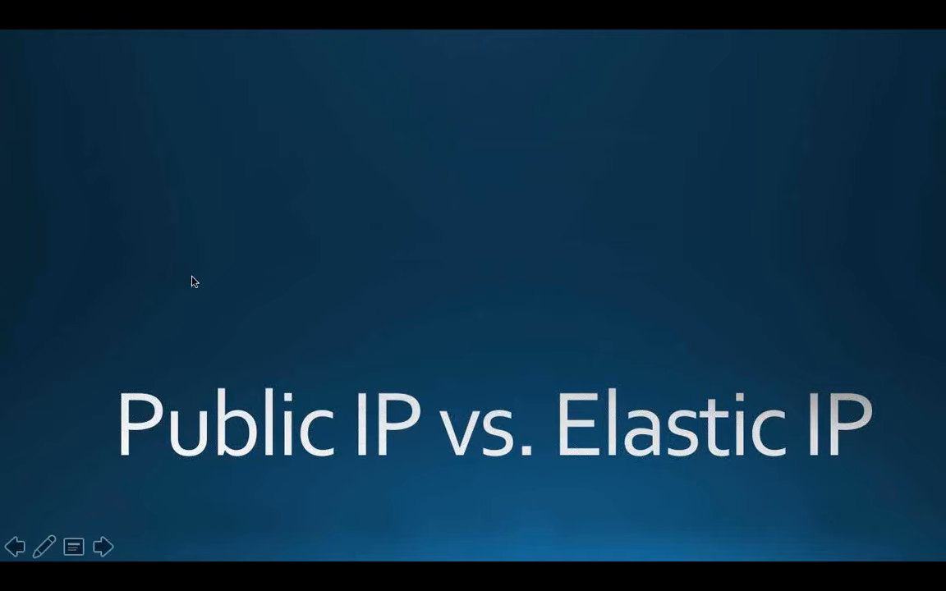
pyautogui.click(451, 475)
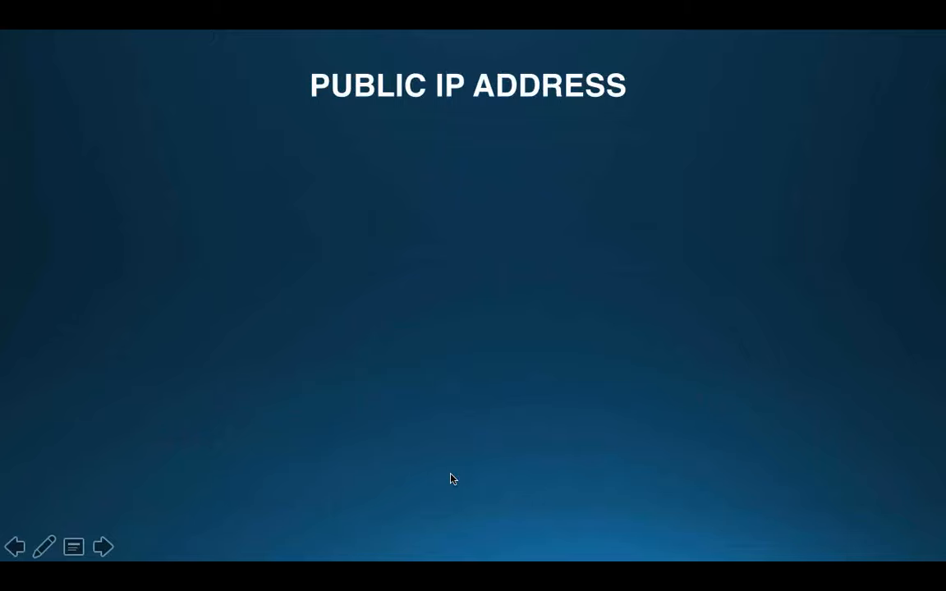
pyautogui.click(451, 479)
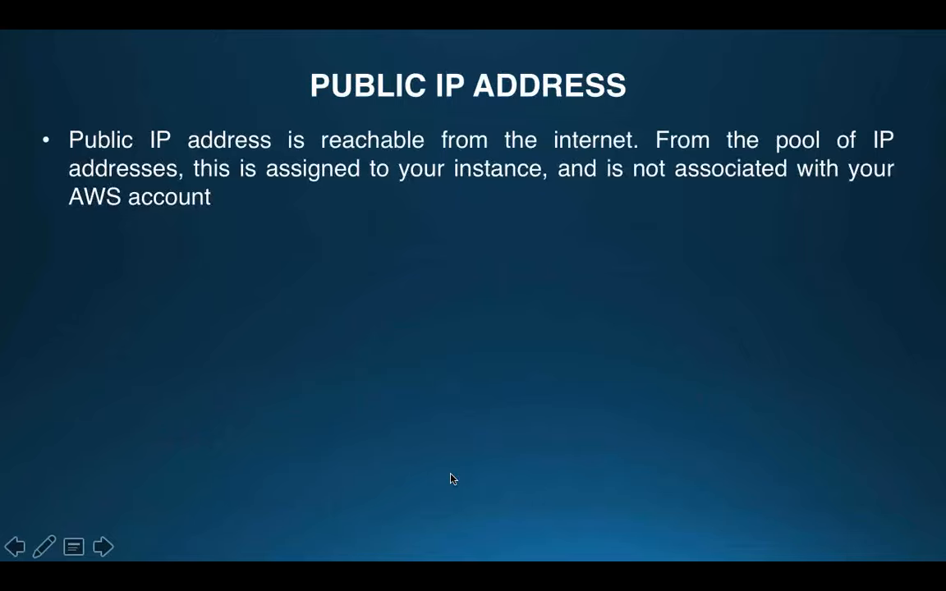
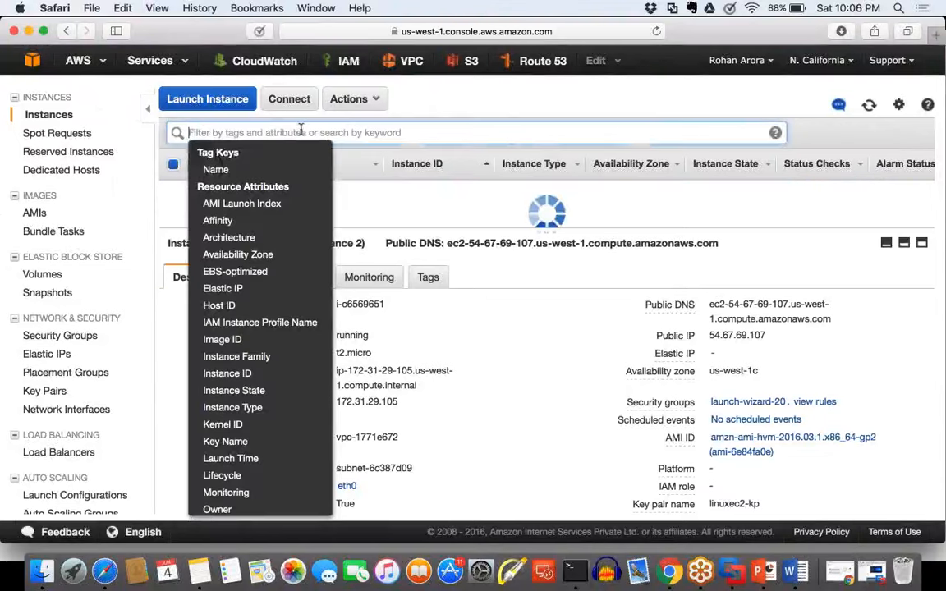
# Step: Select only Linux Instance in the instance list and open its eth0 network interface eni-59d56d04
pyautogui.click(321, 220)
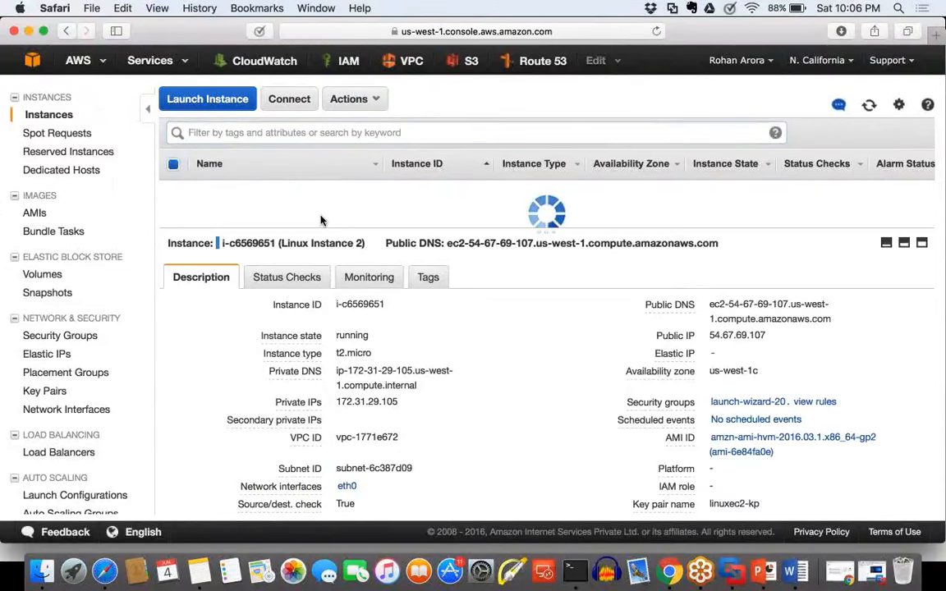
pyautogui.click(173, 192)
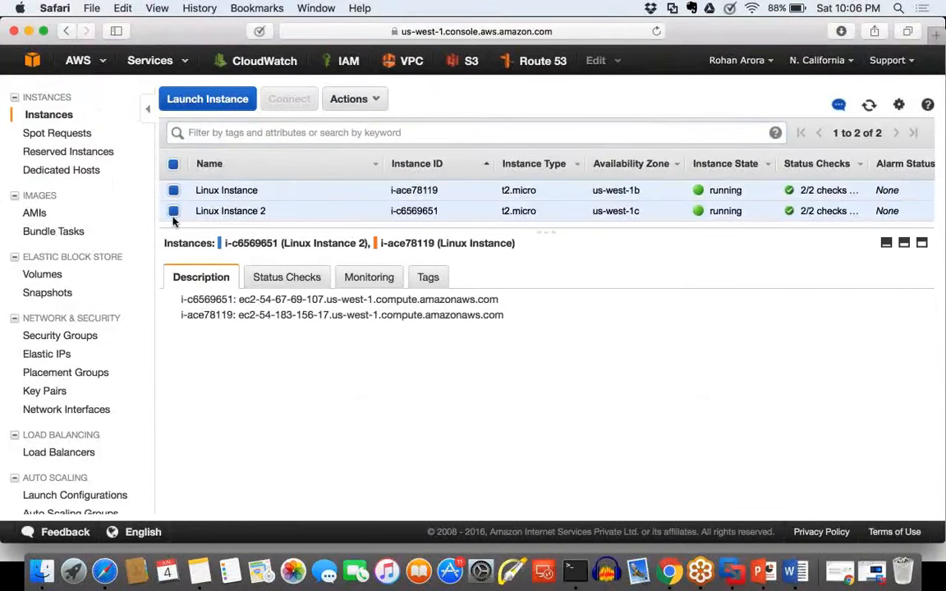
pyautogui.click(173, 211)
pyautogui.scroll(-3, 449, 487)
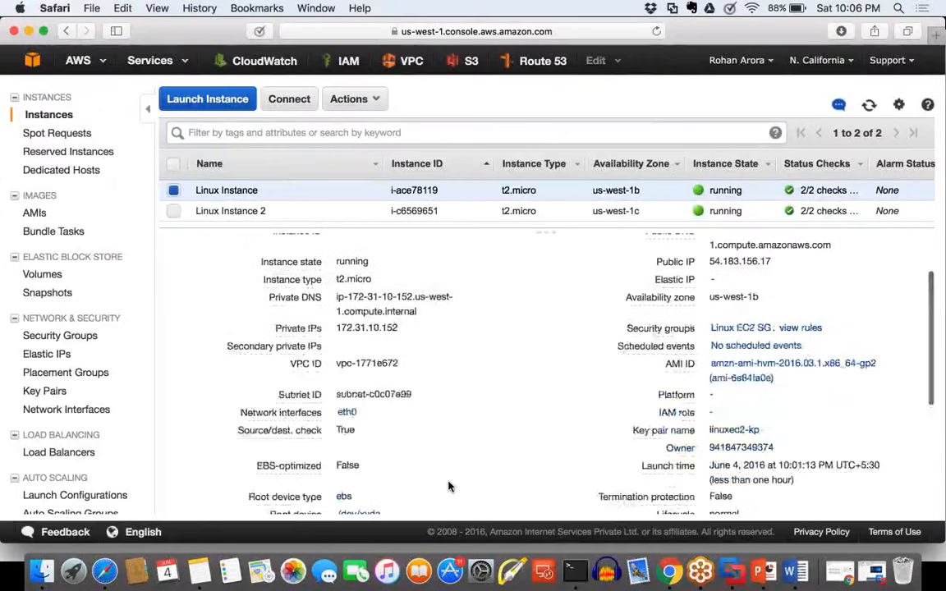
pyautogui.scroll(-2, 386, 427)
pyautogui.click(346, 365)
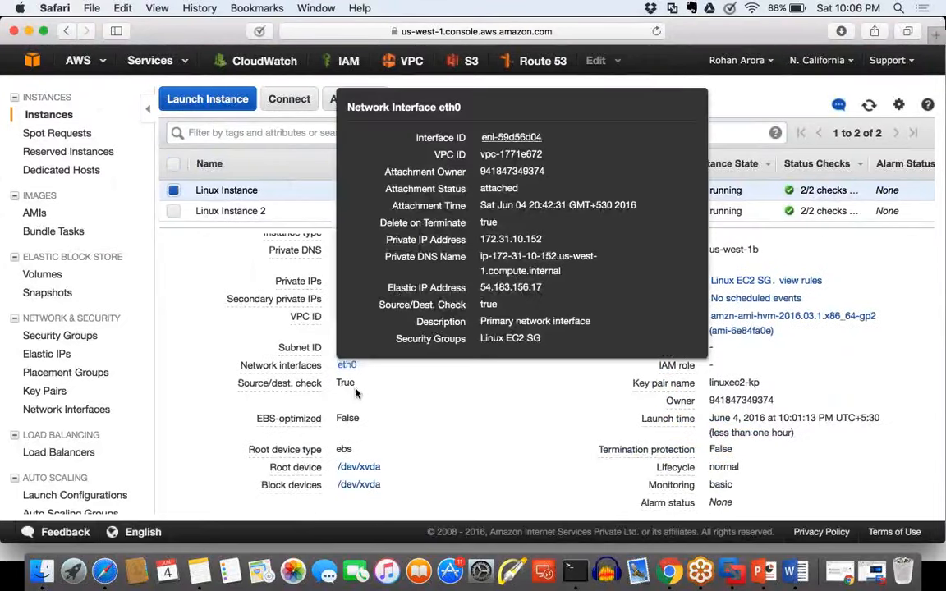
pyautogui.click(528, 141)
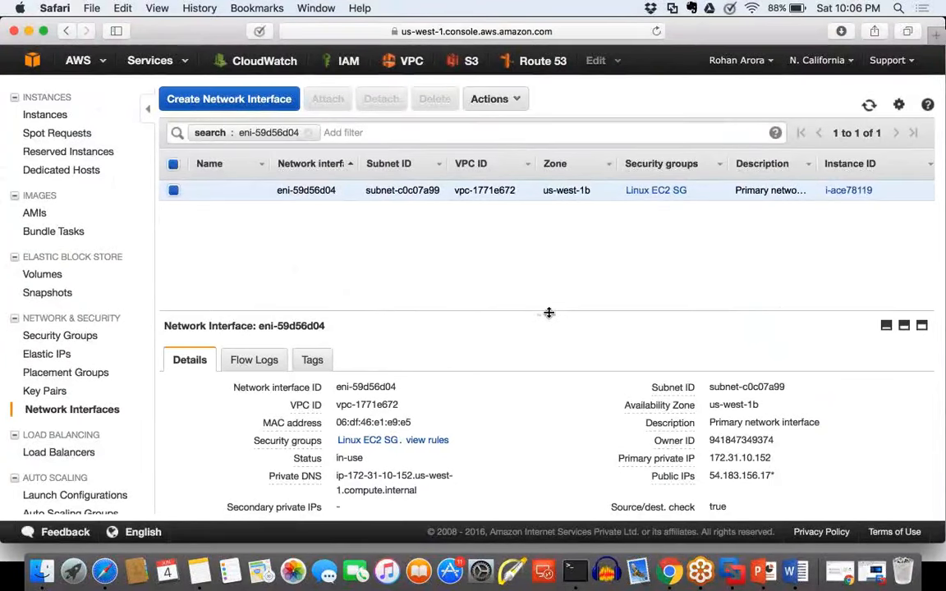
# Step: Enlarge the details pane of network interface eni-59d56d04, read through it and highlight the MAC address
pyautogui.moveTo(550, 316); pyautogui.dragTo(551, 228)
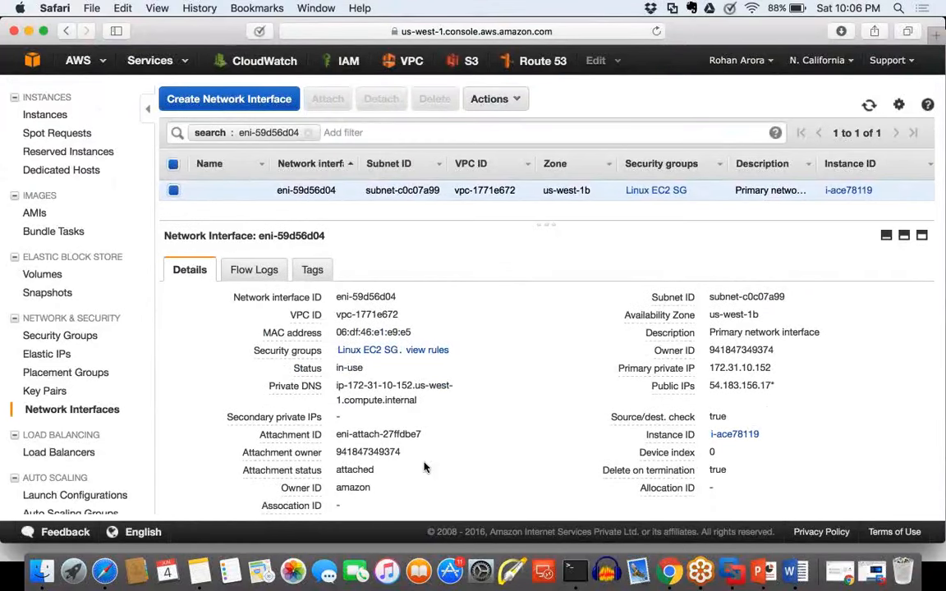
pyautogui.scroll(-1, 425, 467)
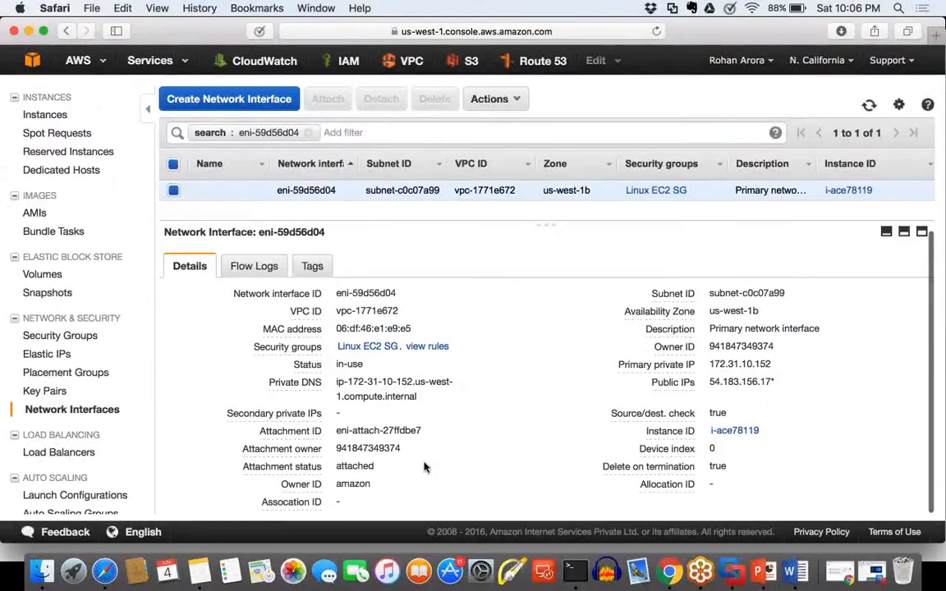
pyautogui.scroll(-1, 425, 468)
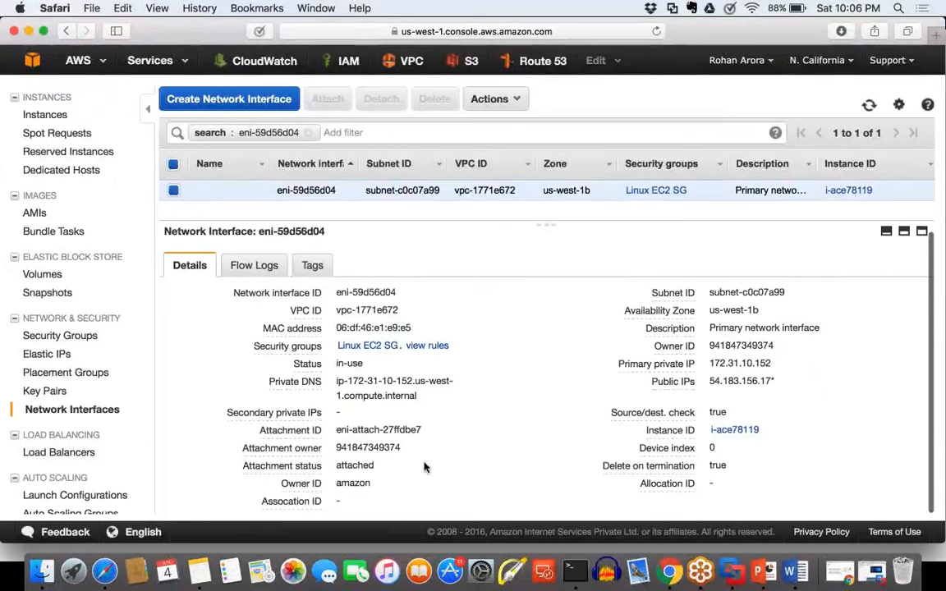
pyautogui.scroll(1, 425, 467)
pyautogui.tripleClick(260, 334)
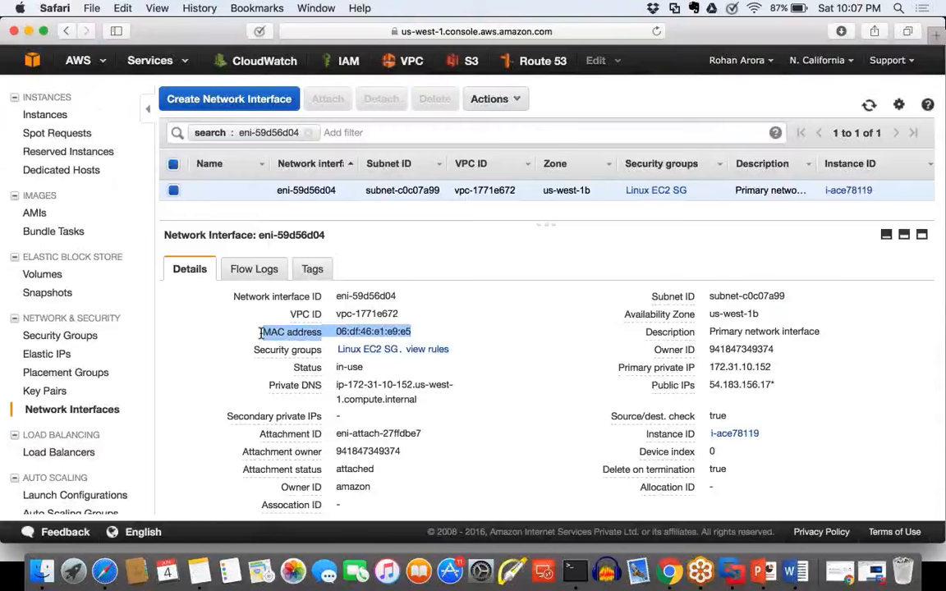
pyautogui.click(261, 333)
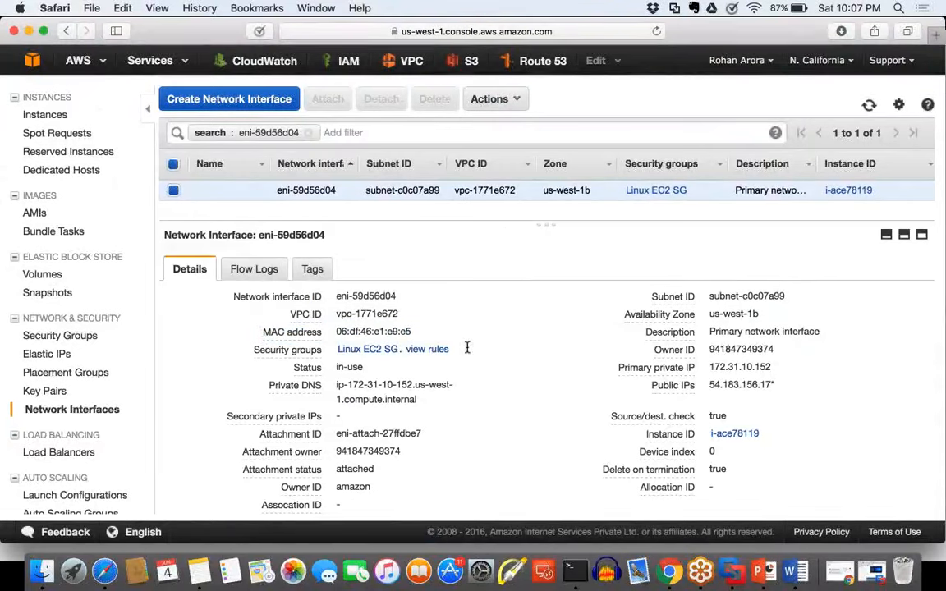
# Step: Highlight the interface's security group, private DNS, primary private IP and public IP, and follow its instance link and return
pyautogui.moveTo(467, 348); pyautogui.dragTo(334, 348)
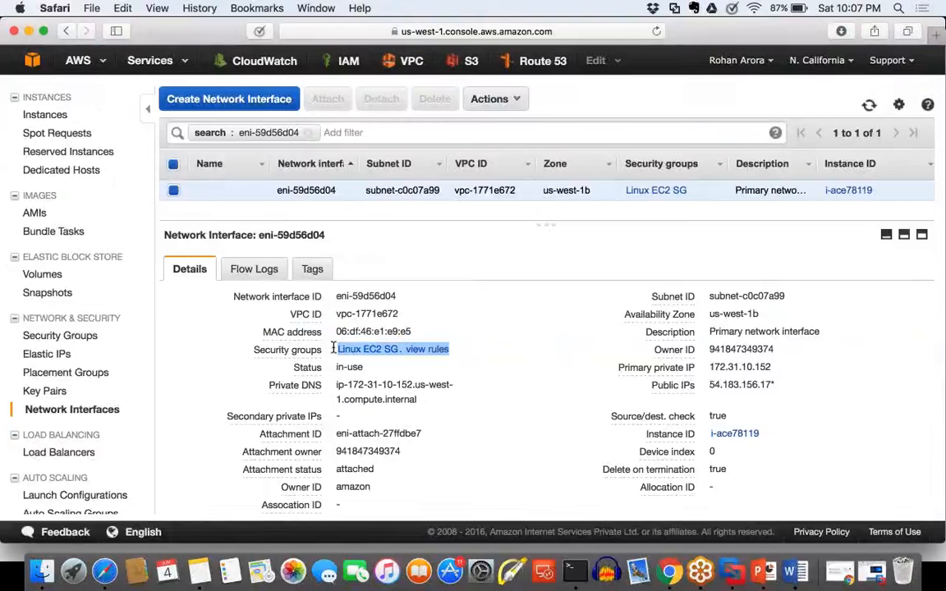
pyautogui.click(332, 347)
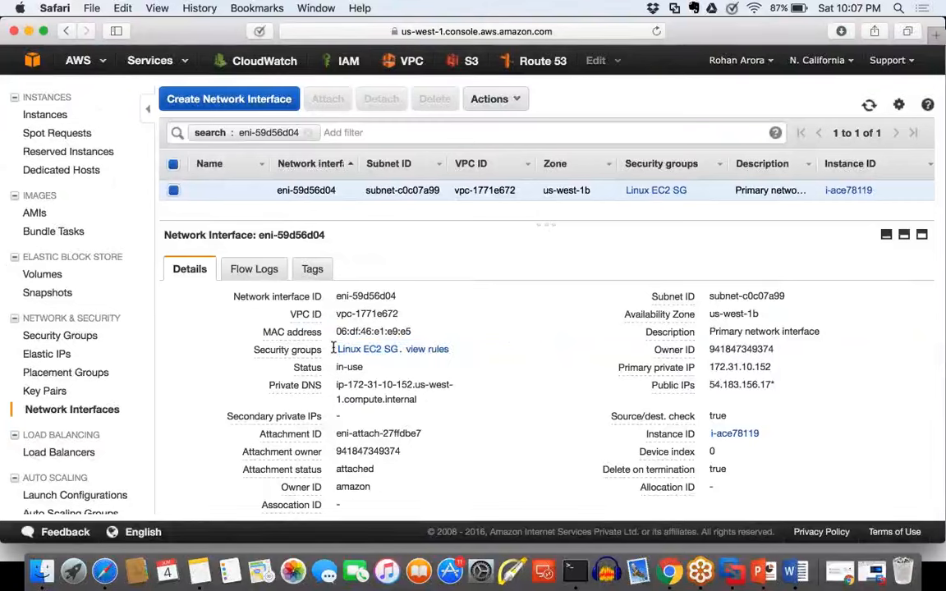
pyautogui.moveTo(336, 384); pyautogui.dragTo(417, 400)
pyautogui.click(407, 395)
pyautogui.moveTo(778, 370); pyautogui.dragTo(711, 361)
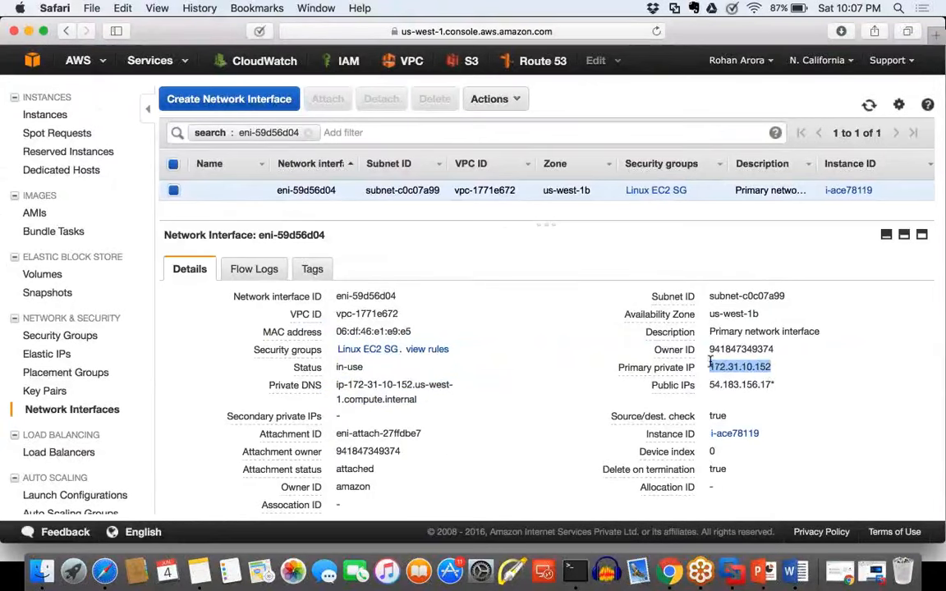
pyautogui.click(773, 387)
pyautogui.moveTo(773, 386); pyautogui.dragTo(712, 386)
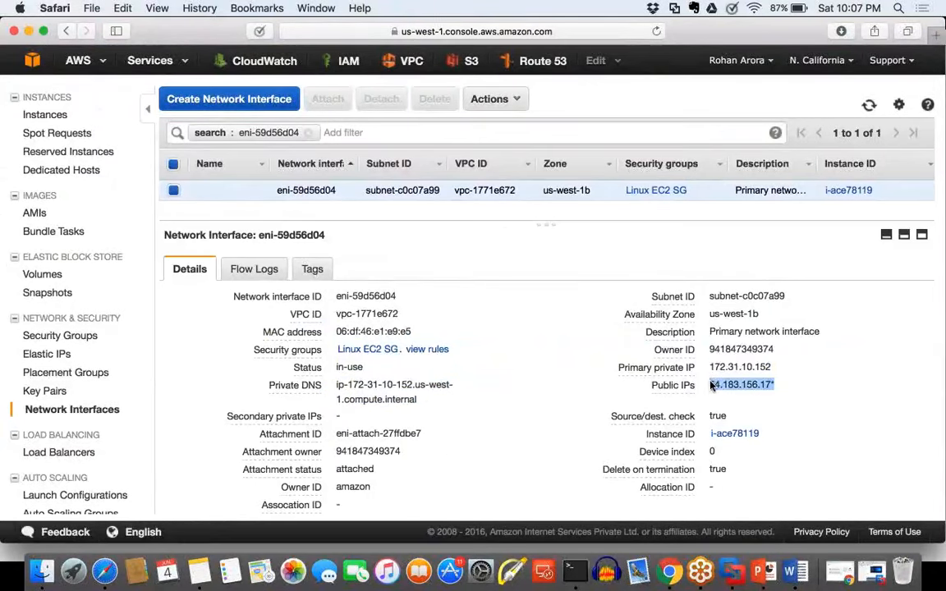
pyautogui.click(734, 432)
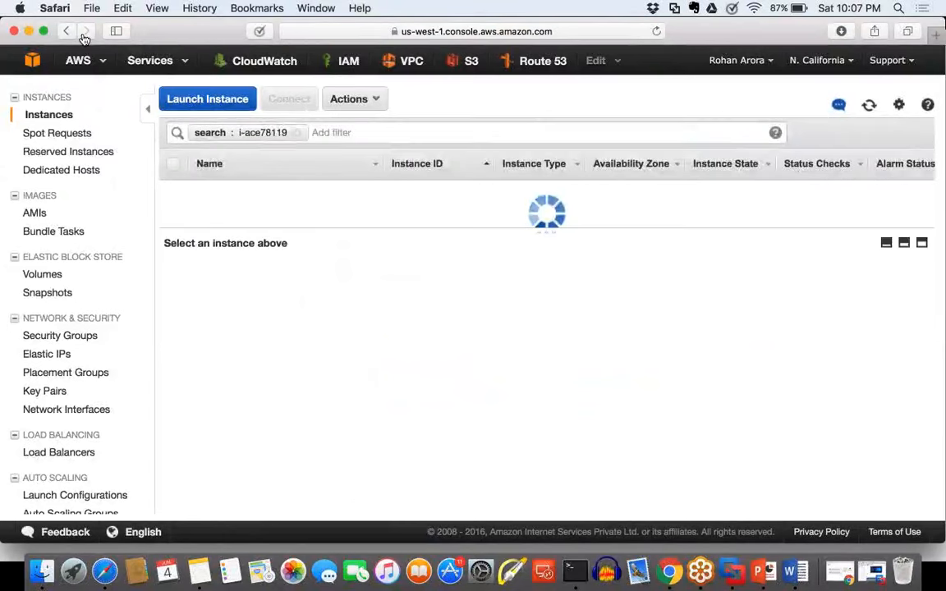
pyautogui.click(69, 33)
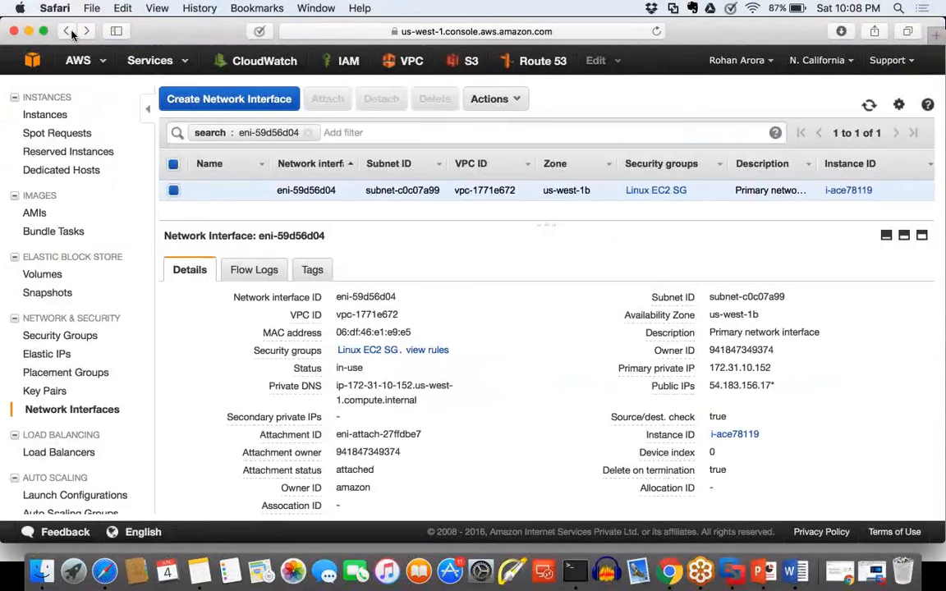
# Step: Switch to Word and sketch a user figure with an arrow down to a server box on the blank area of Document1
pyautogui.click(793, 573)
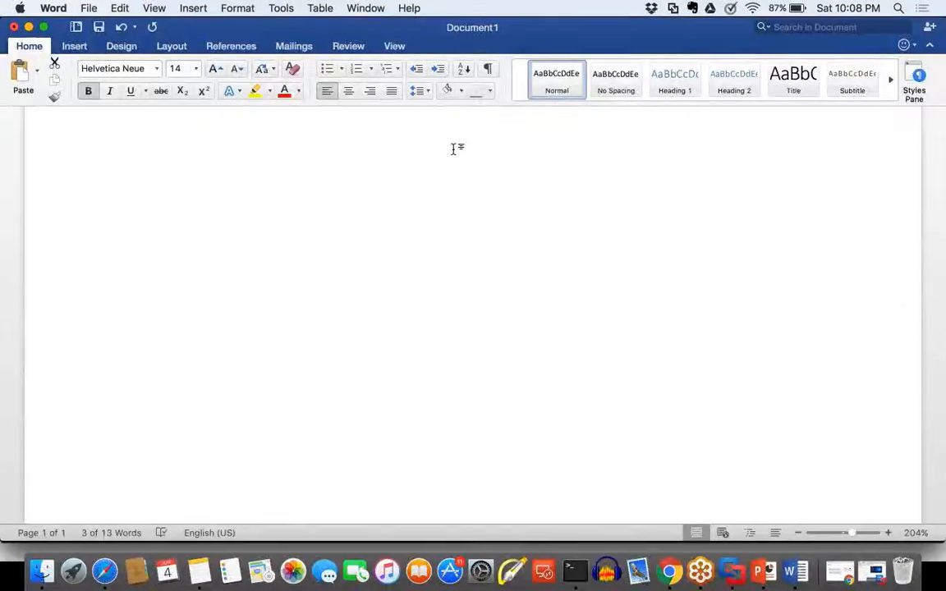
pyautogui.click(813, 230)
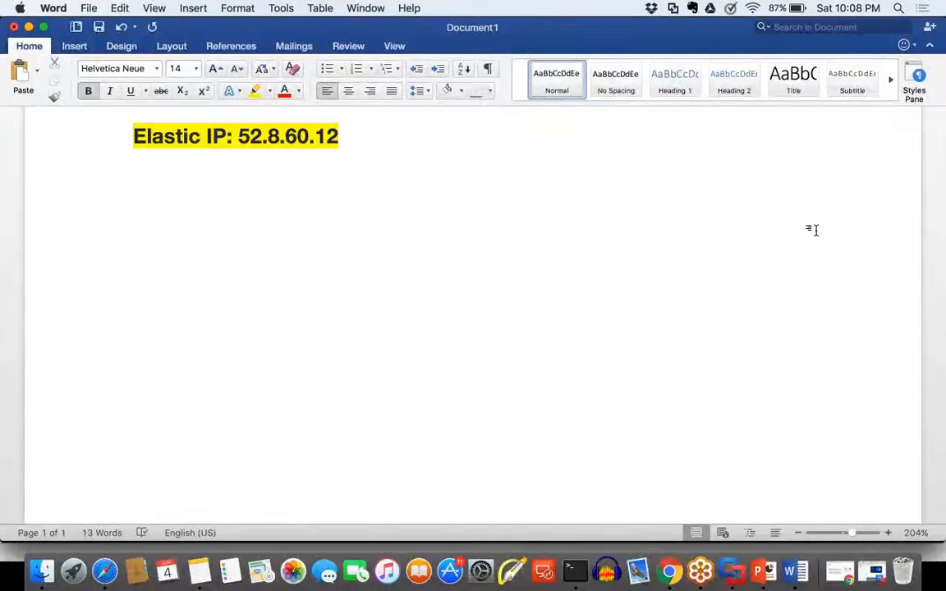
pyautogui.scroll(-5, 815, 230)
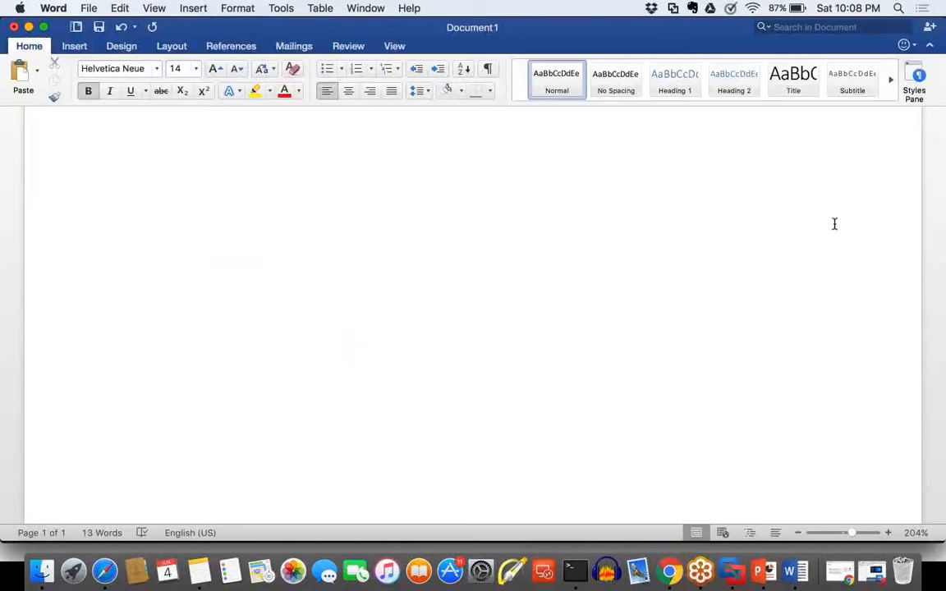
pyautogui.moveTo(461, 146)
pyautogui.mouseDown()
pyautogui.moveTo(501, 154)
pyautogui.moveTo(463, 184)
pyautogui.moveTo(454, 218)
pyautogui.mouseUp()
pyautogui.moveTo(497, 192); pyautogui.dragTo(503, 215)
pyautogui.moveTo(458, 255)
pyautogui.mouseDown()
pyautogui.moveTo(457, 281)
pyautogui.moveTo(442, 265)
pyautogui.mouseUp()
pyautogui.moveTo(427, 345)
pyautogui.mouseDown()
pyautogui.moveTo(427, 428)
pyautogui.moveTo(518, 352)
pyautogui.moveTo(413, 348)
pyautogui.mouseUp()
# Step: Draw a line out from the server box and handwrite the underlined domain "xyz.com" at its end
pyautogui.moveTo(533, 351); pyautogui.dragTo(601, 278)
pyautogui.moveTo(596, 231)
pyautogui.mouseDown()
pyautogui.moveTo(616, 257)
pyautogui.moveTo(657, 226)
pyautogui.moveTo(647, 274)
pyautogui.mouseUp()
pyautogui.moveTo(672, 226); pyautogui.dragTo(703, 244)
pyautogui.click(724, 240)
pyautogui.moveTo(752, 205)
pyautogui.mouseDown()
pyautogui.moveTo(748, 225)
pyautogui.moveTo(773, 200)
pyautogui.moveTo(828, 186)
pyautogui.moveTo(836, 197)
pyautogui.mouseUp()
pyautogui.moveTo(705, 269); pyautogui.dragTo(788, 245)
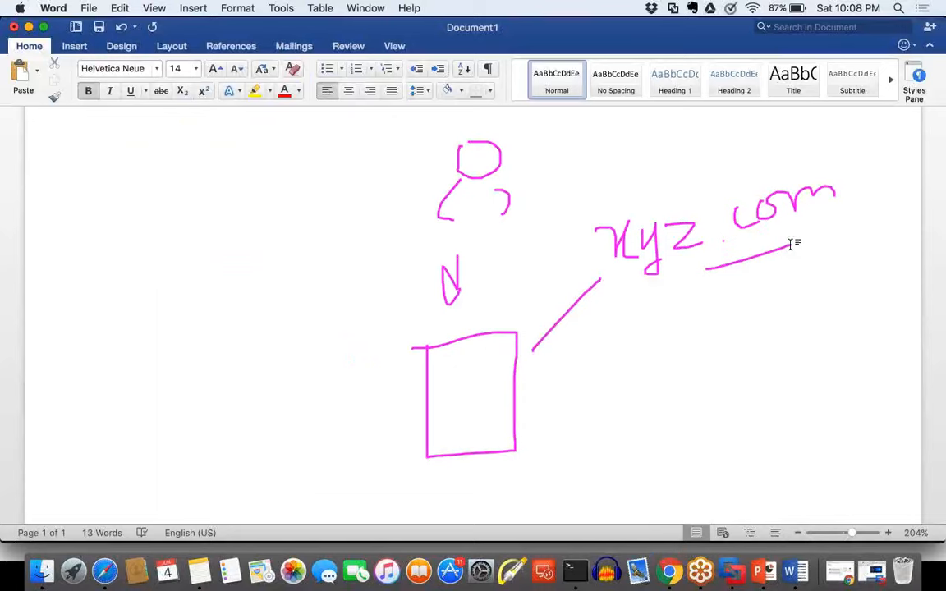
# Step: Draw an arrow down from xyz.com and handwrite "PIP | EIP" beneath it
pyautogui.moveTo(736, 283)
pyautogui.mouseDown()
pyautogui.moveTo(734, 328)
pyautogui.moveTo(746, 310)
pyautogui.mouseUp()
pyautogui.moveTo(656, 367)
pyautogui.mouseDown()
pyautogui.moveTo(656, 406)
pyautogui.moveTo(658, 384)
pyautogui.moveTo(700, 399)
pyautogui.moveTo(723, 370)
pyautogui.moveTo(737, 411)
pyautogui.mouseUp()
pyautogui.moveTo(755, 364)
pyautogui.mouseDown()
pyautogui.moveTo(755, 401)
pyautogui.moveTo(784, 361)
pyautogui.moveTo(776, 374)
pyautogui.moveTo(787, 389)
pyautogui.moveTo(819, 359)
pyautogui.moveTo(812, 389)
pyautogui.mouseUp()
pyautogui.moveTo(794, 392); pyautogui.dragTo(824, 392)
pyautogui.moveTo(833, 354)
pyautogui.mouseDown()
pyautogui.moveTo(834, 386)
pyautogui.moveTo(834, 368)
pyautogui.mouseUp()
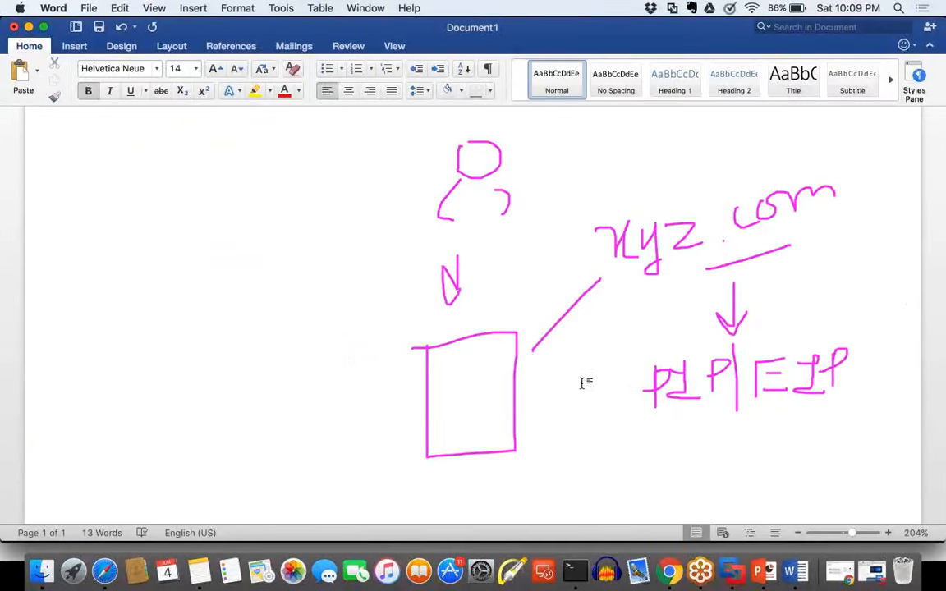
# Step: Number the PIP | EIP row as 1 and handwrite a second row "2. PIP | EIP" below it
pyautogui.moveTo(582, 380); pyautogui.dragTo(608, 411)
pyautogui.click(621, 404)
pyautogui.moveTo(591, 449)
pyautogui.mouseDown()
pyautogui.moveTo(610, 439)
pyautogui.moveTo(621, 482)
pyautogui.mouseUp()
pyautogui.click(631, 475)
pyautogui.moveTo(673, 442)
pyautogui.mouseDown()
pyautogui.moveTo(675, 483)
pyautogui.moveTo(675, 461)
pyautogui.moveTo(714, 470)
pyautogui.moveTo(713, 483)
pyautogui.mouseUp()
pyautogui.moveTo(686, 483); pyautogui.dragTo(714, 484)
pyautogui.moveTo(740, 442); pyautogui.dragTo(740, 475)
pyautogui.moveTo(740, 444); pyautogui.dragTo(742, 459)
pyautogui.moveTo(775, 426); pyautogui.dragTo(774, 484)
pyautogui.moveTo(797, 441)
pyautogui.mouseDown()
pyautogui.moveTo(797, 483)
pyautogui.moveTo(824, 437)
pyautogui.moveTo(838, 451)
pyautogui.moveTo(797, 487)
pyautogui.mouseUp()
pyautogui.moveTo(856, 448)
pyautogui.mouseDown()
pyautogui.moveTo(876, 440)
pyautogui.moveTo(876, 479)
pyautogui.mouseUp()
pyautogui.moveTo(854, 480)
pyautogui.mouseDown()
pyautogui.moveTo(896, 479)
pyautogui.moveTo(907, 426)
pyautogui.mouseUp()
pyautogui.moveTo(907, 427); pyautogui.dragTo(904, 447)
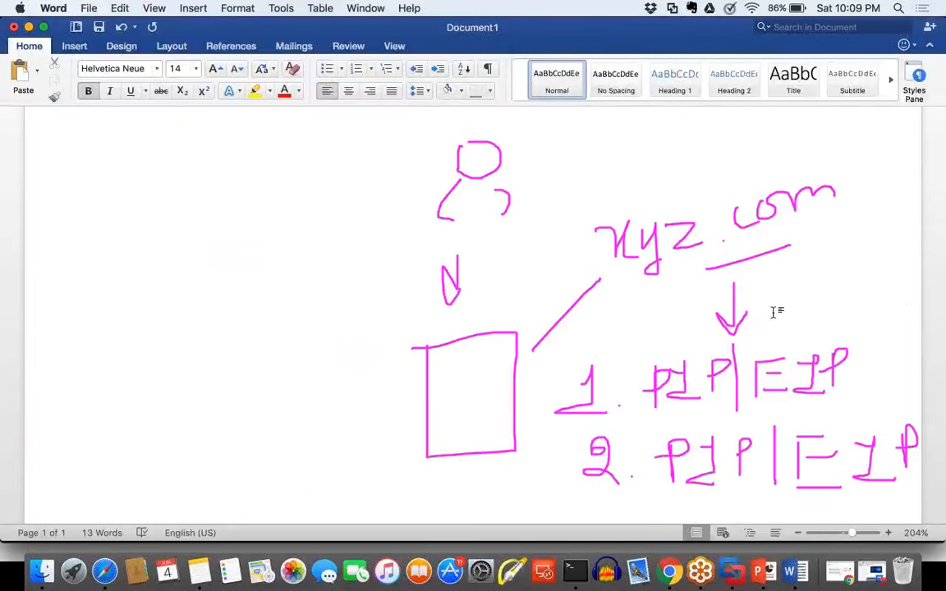
# Step: Strike out row 1 in red, draw red arrows from xyz.com to row 2 and toward the server box, and clear the sketch
pyautogui.moveTo(637, 390); pyautogui.dragTo(835, 383)
pyautogui.moveTo(621, 380); pyautogui.dragTo(835, 380)
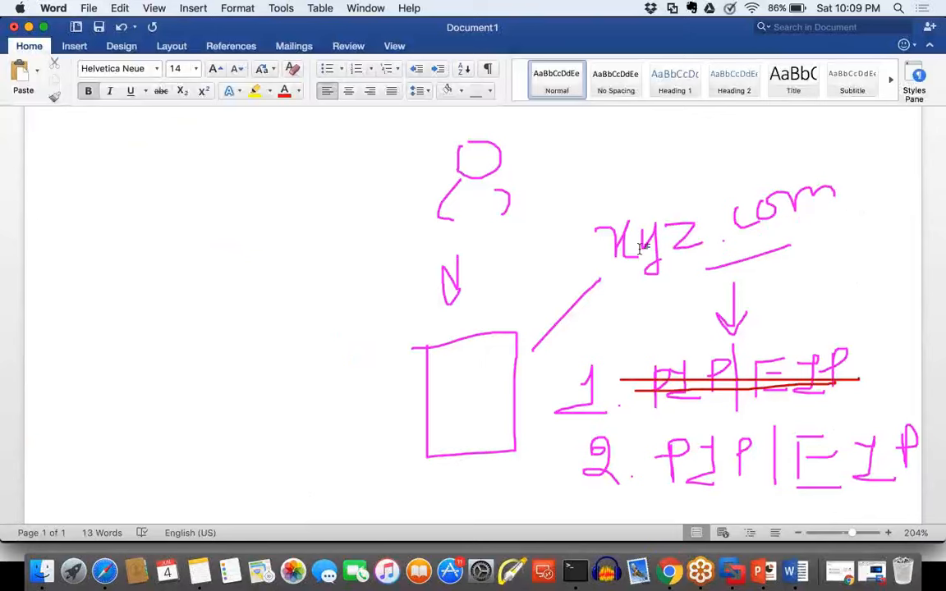
pyautogui.moveTo(567, 278); pyautogui.dragTo(583, 267)
pyautogui.moveTo(532, 323)
pyautogui.mouseDown()
pyautogui.moveTo(531, 445)
pyautogui.moveTo(566, 460)
pyautogui.moveTo(551, 487)
pyautogui.mouseUp()
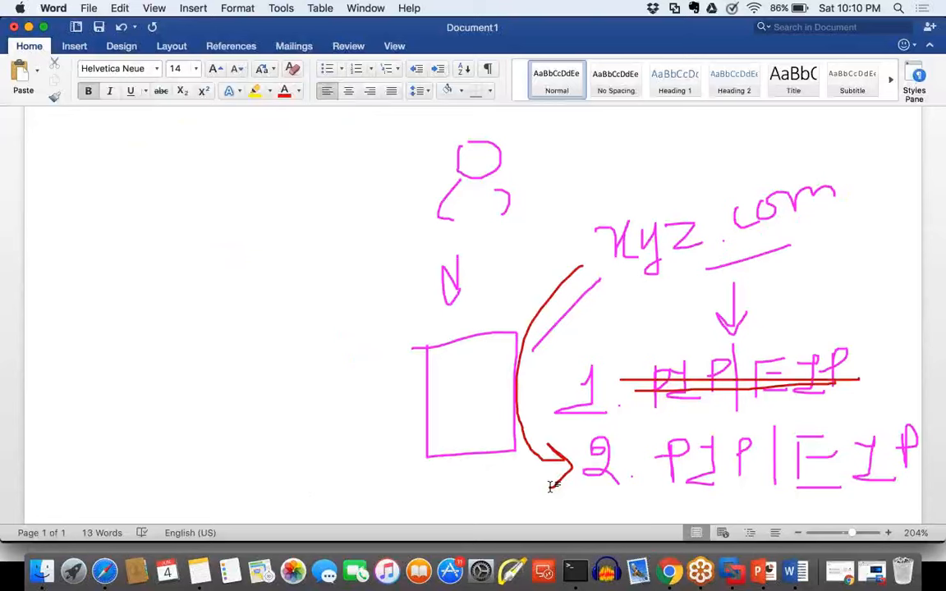
pyautogui.moveTo(345, 418)
pyautogui.mouseDown()
pyautogui.moveTo(401, 417)
pyautogui.moveTo(383, 436)
pyautogui.mouseUp()
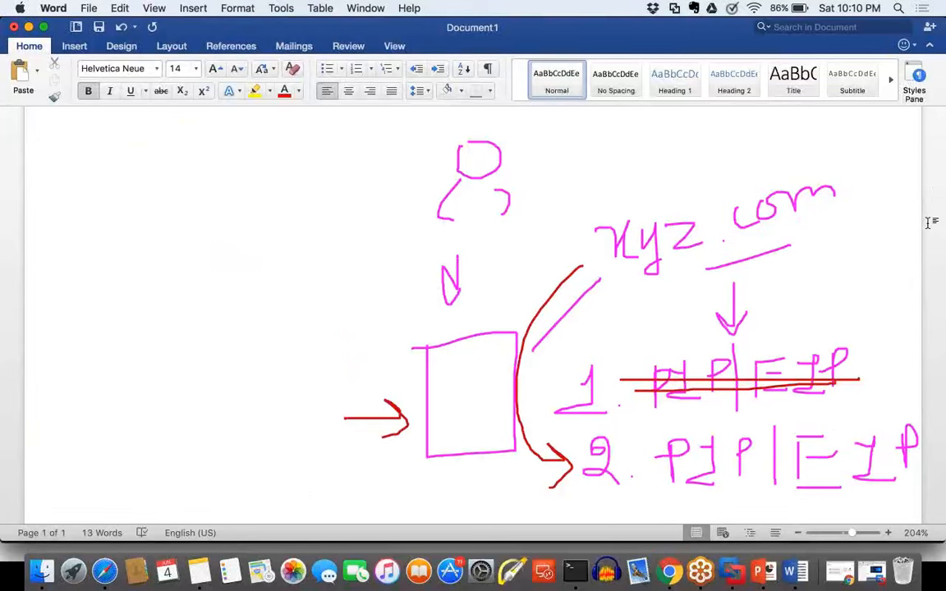
pyautogui.click(935, 199)
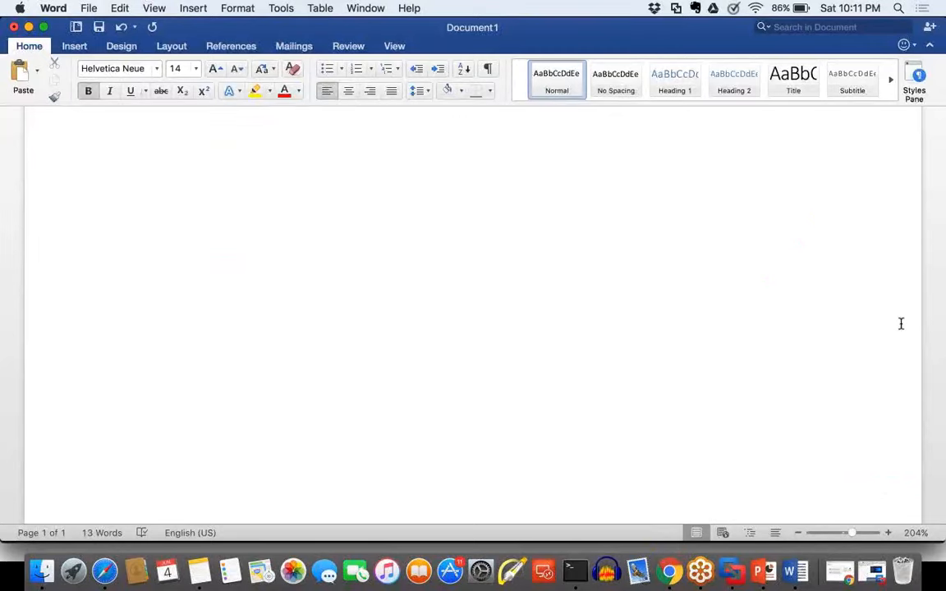
# Step: Switch back to Safari and open Manage Private IP Addresses for network interface eni-59d56d04
pyautogui.click(105, 573)
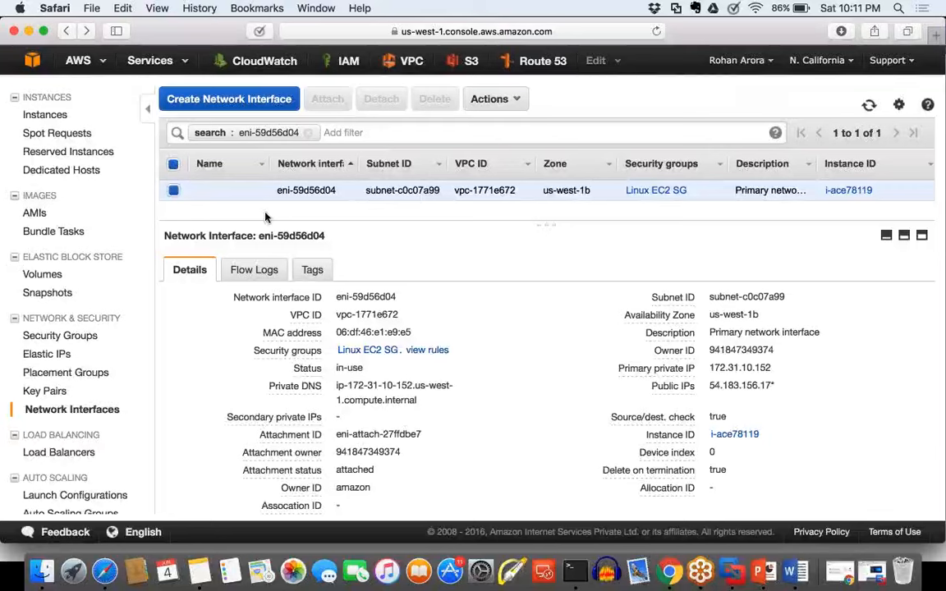
pyautogui.moveTo(261, 191); pyautogui.dragTo(336, 190)
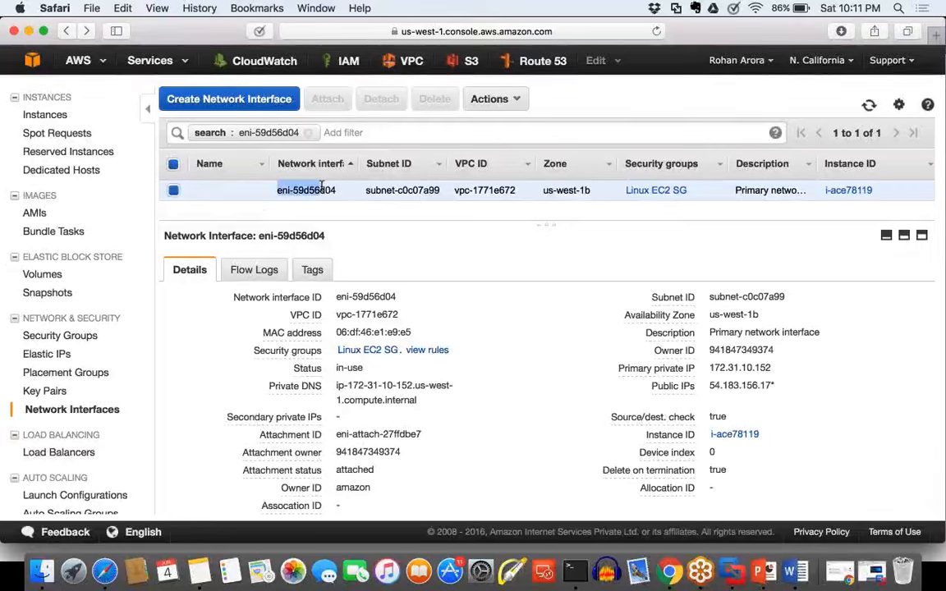
pyautogui.click(491, 98)
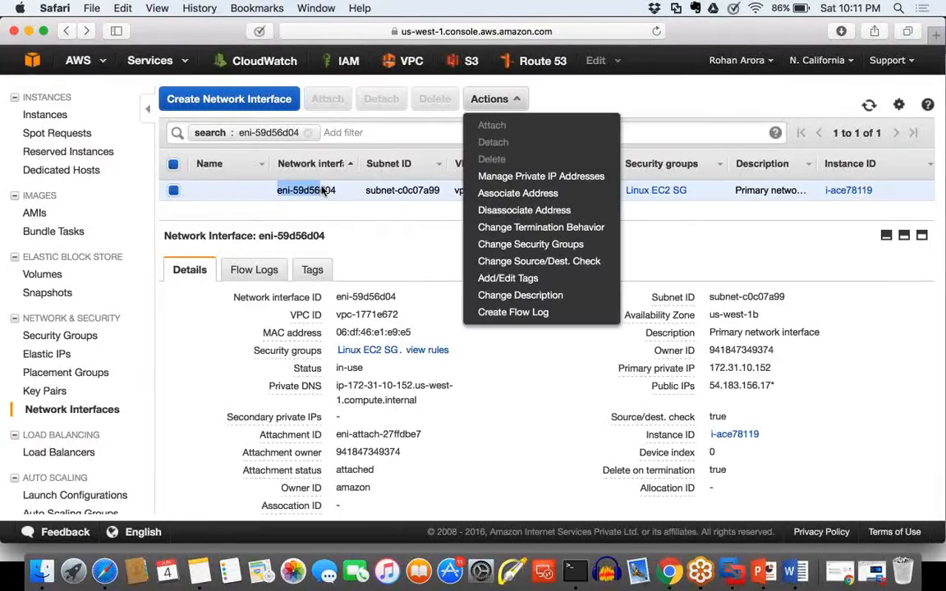
pyautogui.click(532, 177)
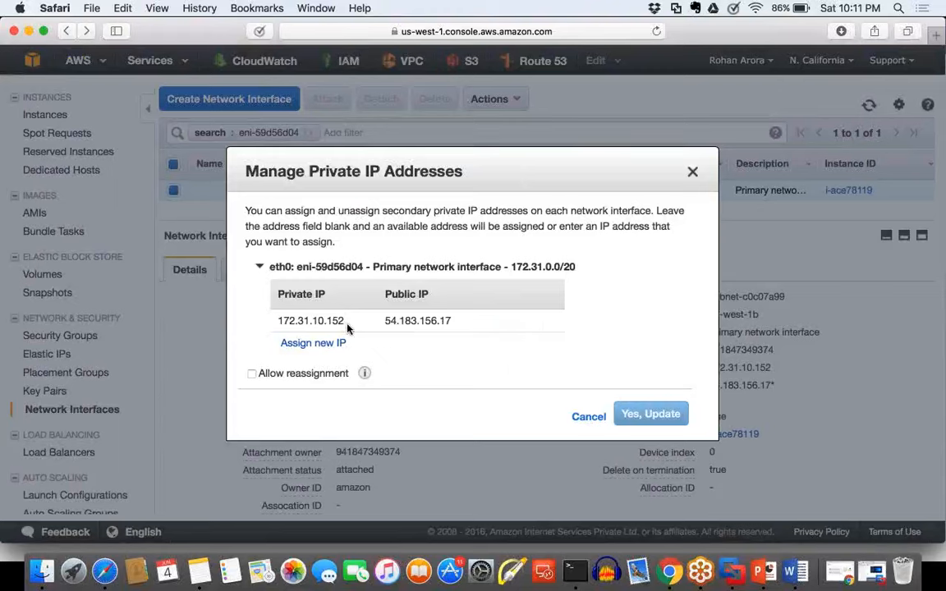
# Step: Highlight the interface's existing private IP and the public IP mapped to it in the address table
pyautogui.moveTo(344, 321); pyautogui.dragTo(274, 321)
pyautogui.click(370, 332)
pyautogui.moveTo(383, 321); pyautogui.dragTo(450, 322)
pyautogui.moveTo(344, 322); pyautogui.dragTo(285, 322)
pyautogui.moveTo(391, 321); pyautogui.dragTo(462, 323)
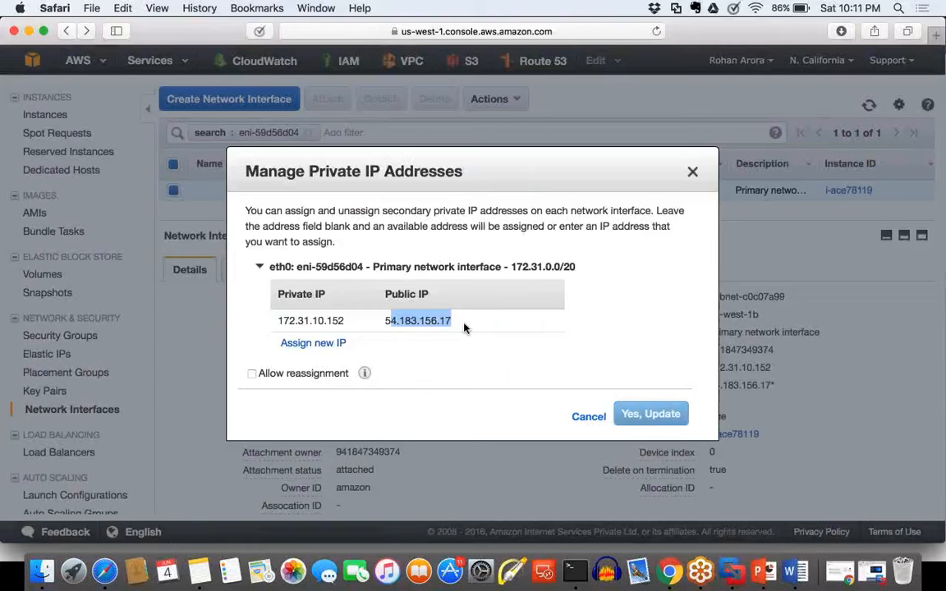
# Step: Add a new auto-assigned private IP row to eth0 and highlight the subnet range 172.31.0.0/20
pyautogui.click(317, 346)
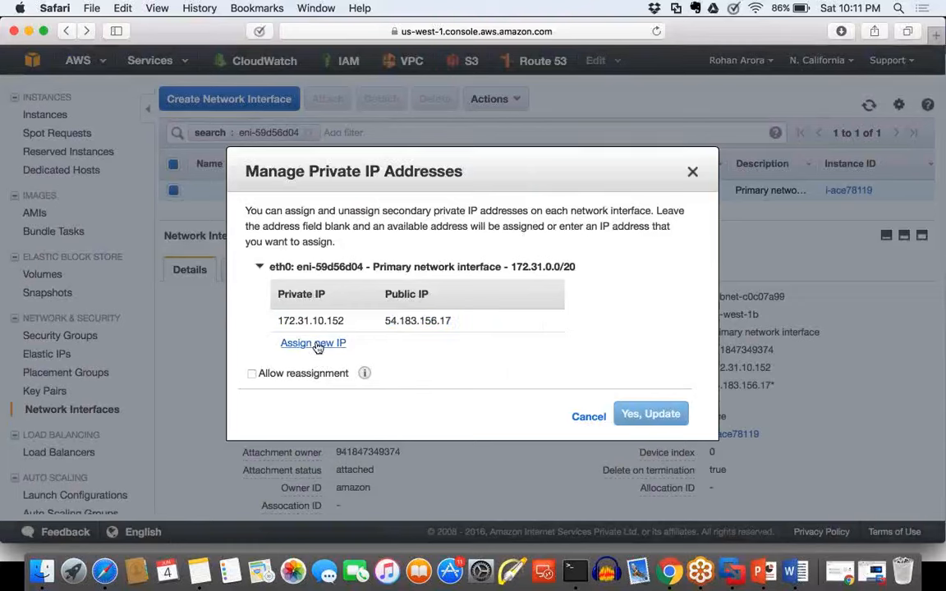
pyautogui.click(316, 344)
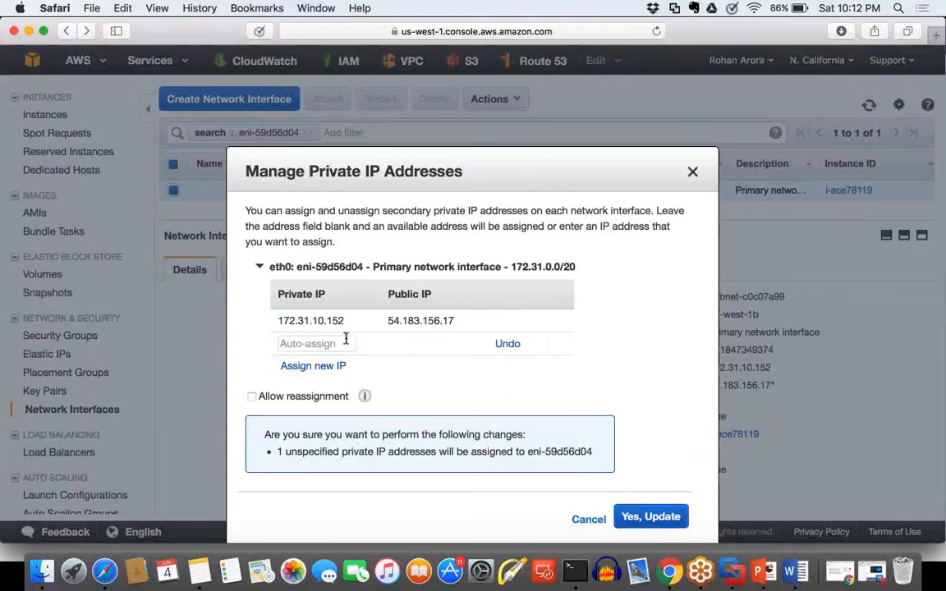
pyautogui.click(337, 345)
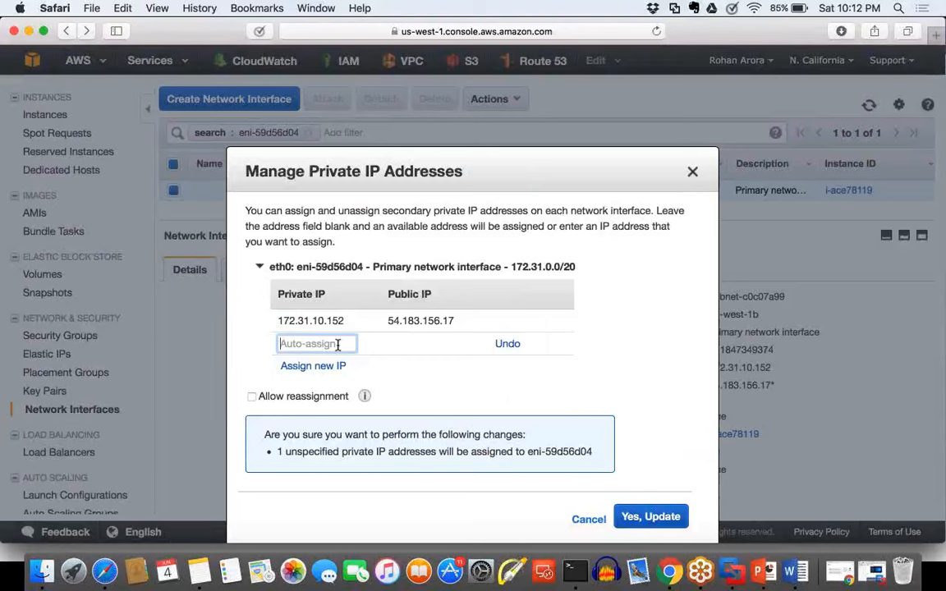
pyautogui.click(589, 271)
pyautogui.moveTo(589, 271); pyautogui.dragTo(512, 267)
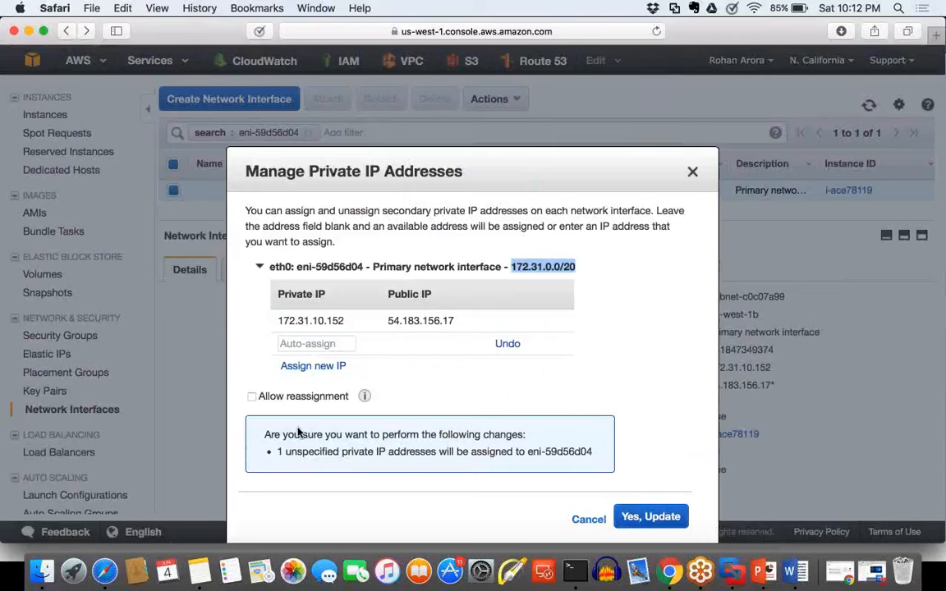
# Step: Highlight eth0's existing private IP, and enter 172.31.10.153 as the new private IP address
pyautogui.moveTo(344, 321); pyautogui.dragTo(273, 321)
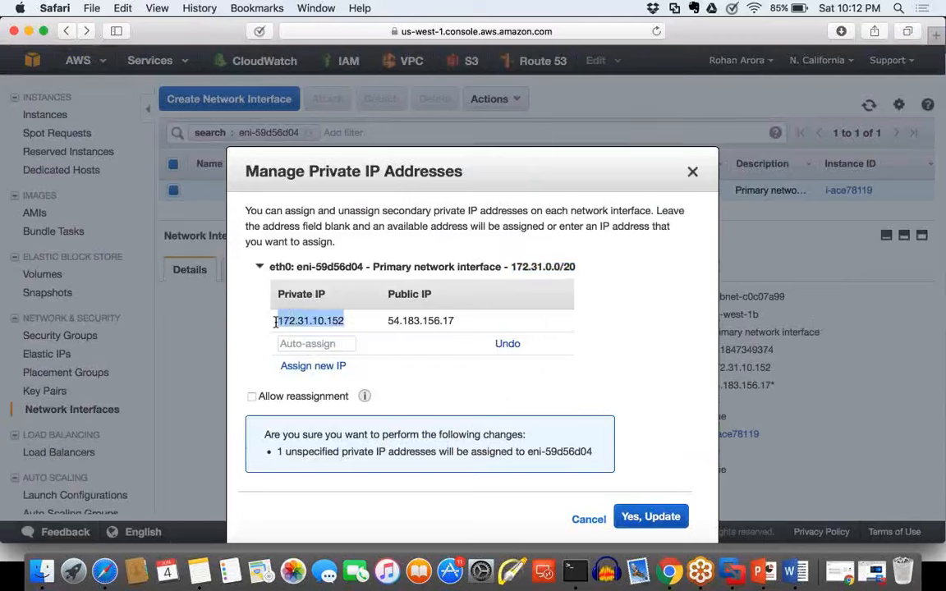
pyautogui.click(301, 345)
pyautogui.write('172')
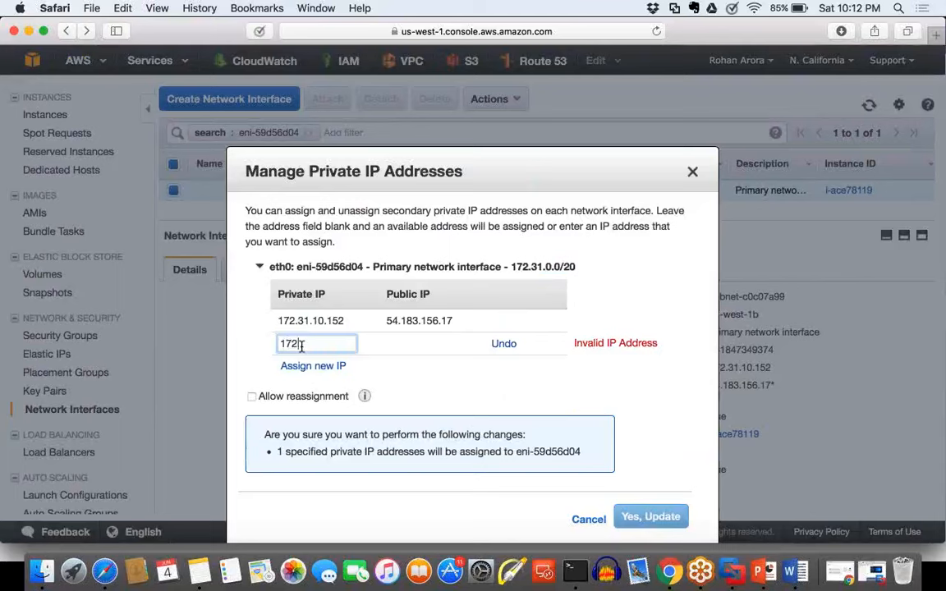
pyautogui.write('31.10.153')
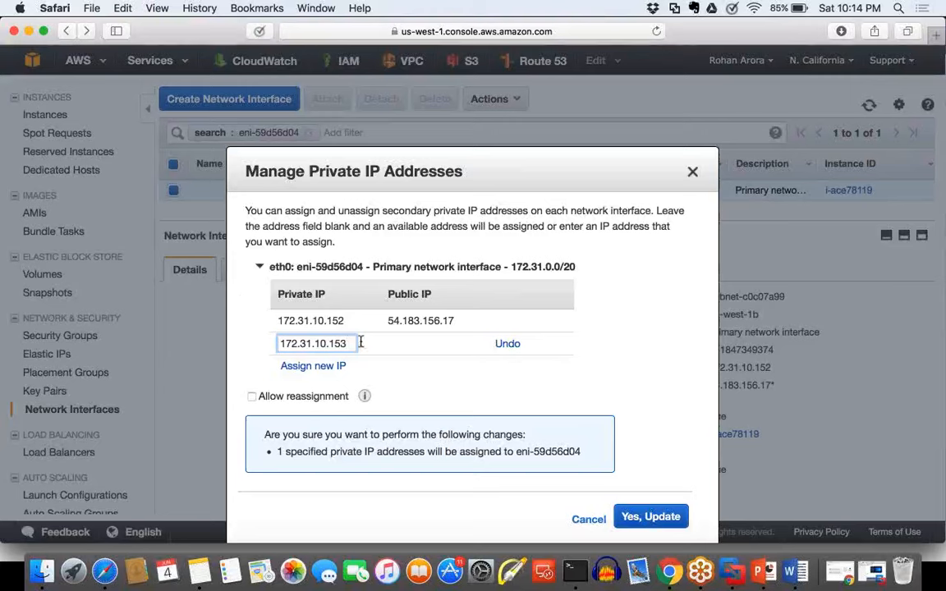
# Step: Apply the assignment of the new secondary private IP to eni-59d56d04 and close the address management dialog
pyautogui.moveTo(346, 343); pyautogui.dragTo(282, 345)
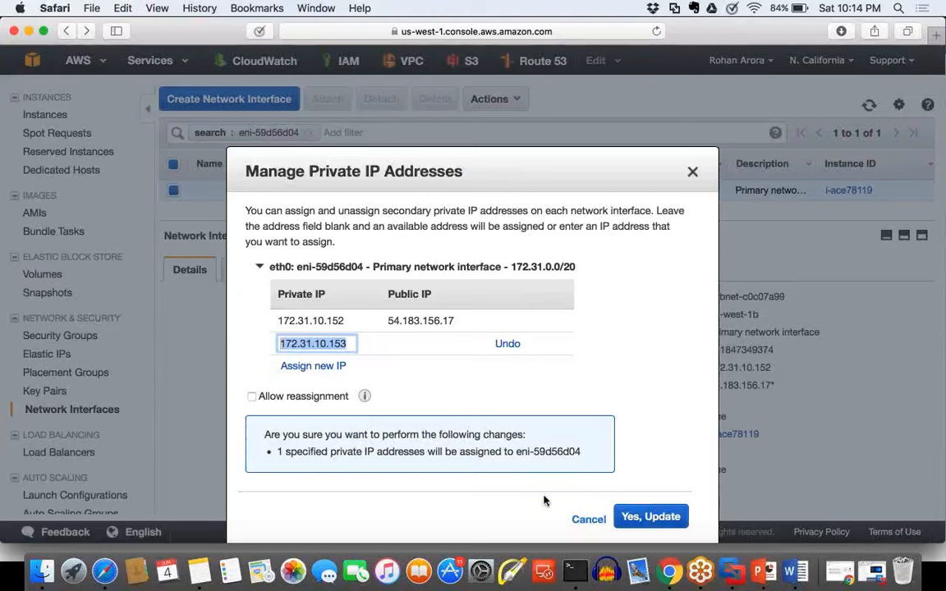
pyautogui.moveTo(282, 452); pyautogui.dragTo(570, 450)
pyautogui.click(655, 431)
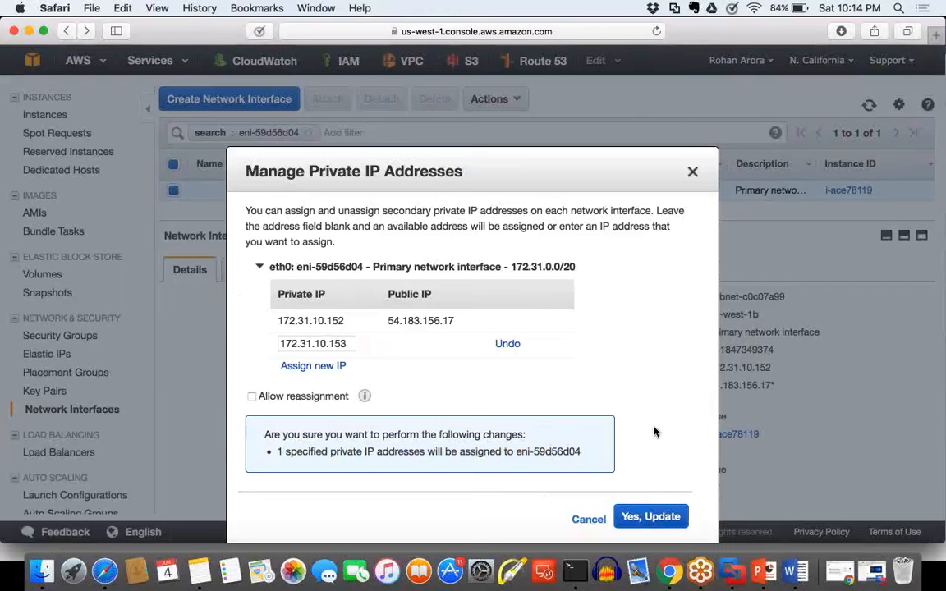
pyautogui.click(645, 517)
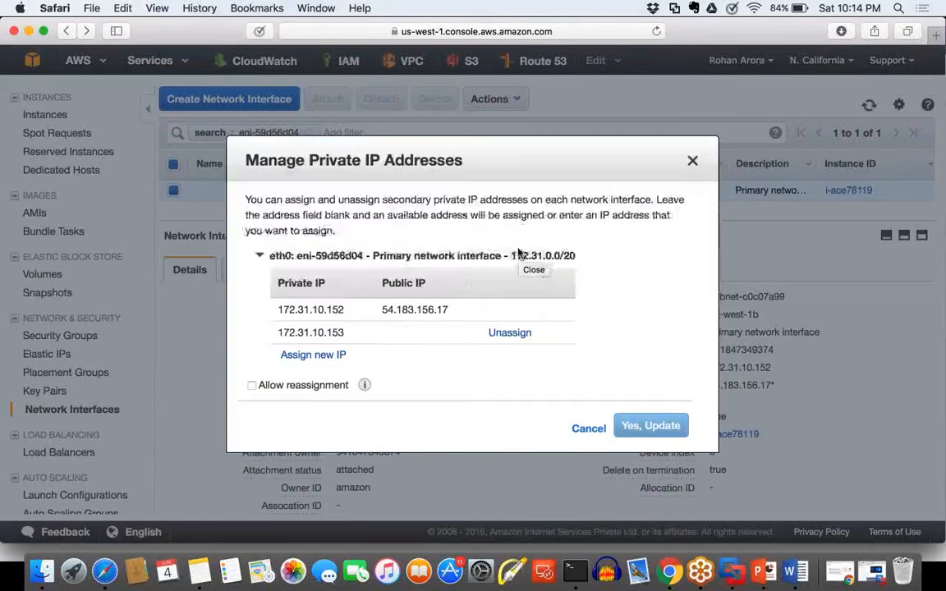
pyautogui.moveTo(345, 332); pyautogui.dragTo(278, 336)
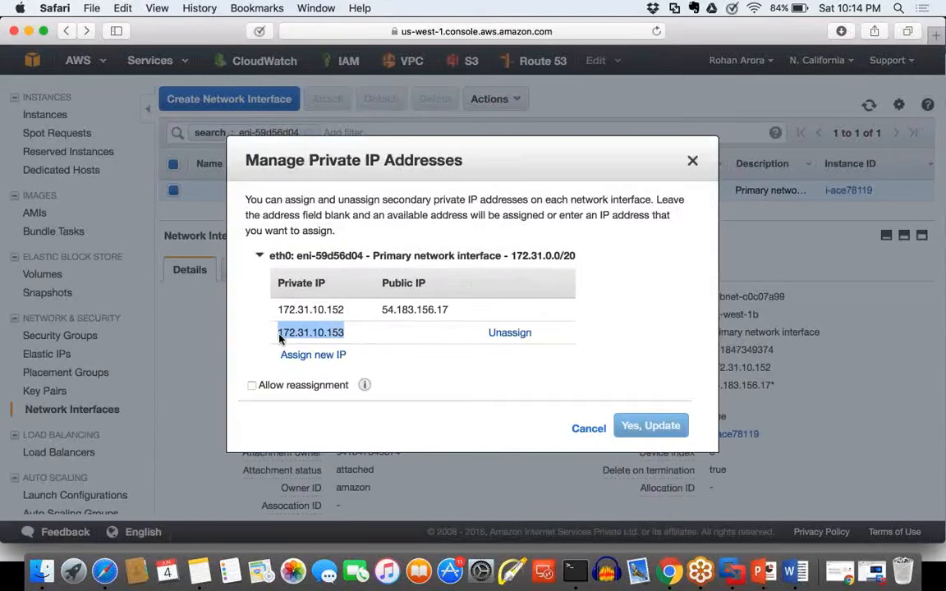
pyautogui.click(590, 437)
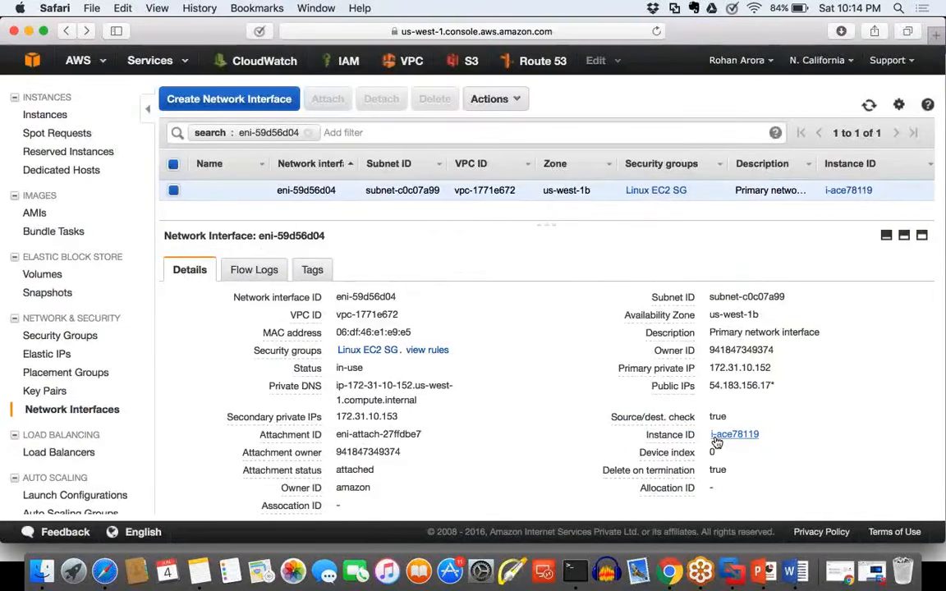
# Step: Highlight the interface's secondary private IP, then open its attached instance and highlight the primary and secondary private IPs in the description
pyautogui.scroll(-1, 715, 439)
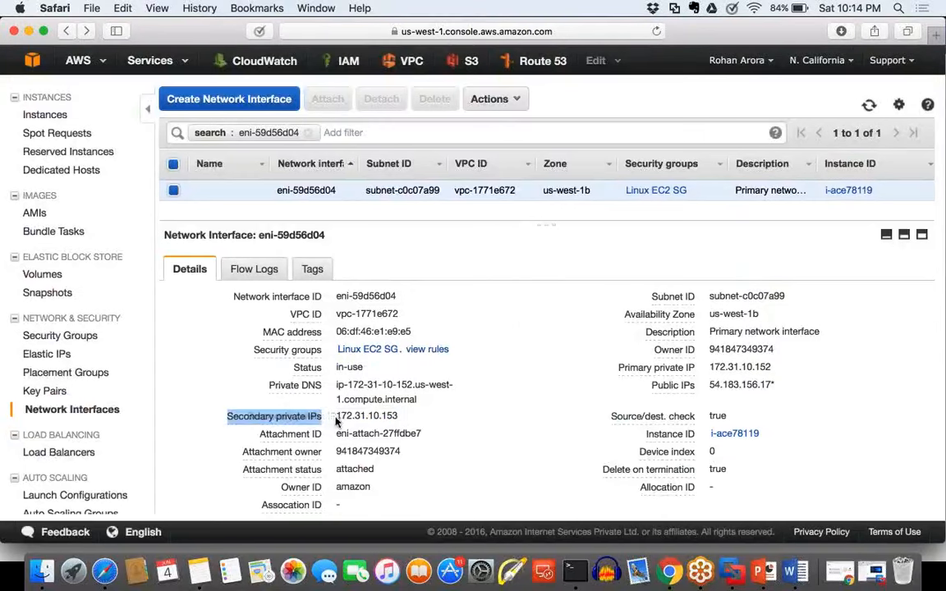
pyautogui.doubleClick(409, 417)
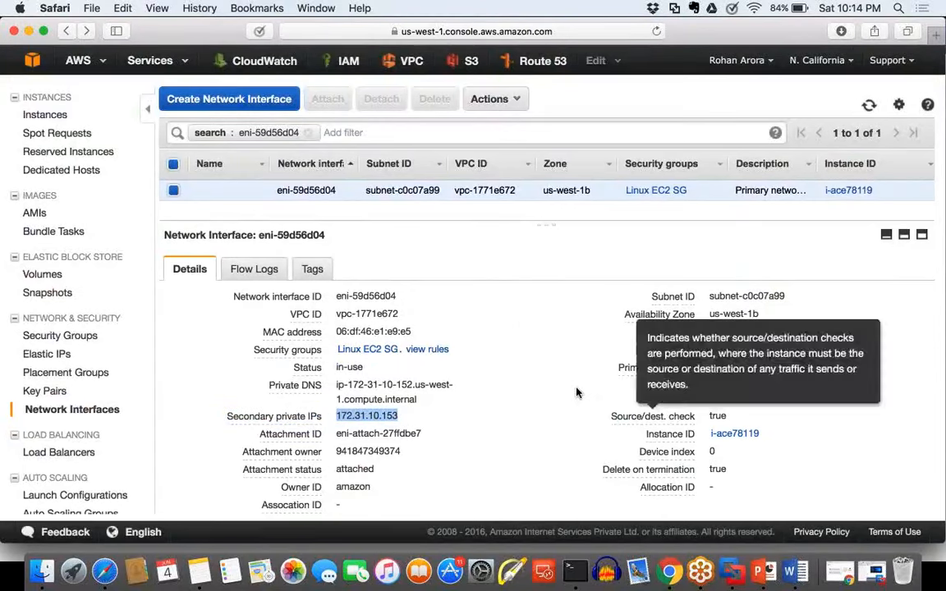
pyautogui.click(734, 433)
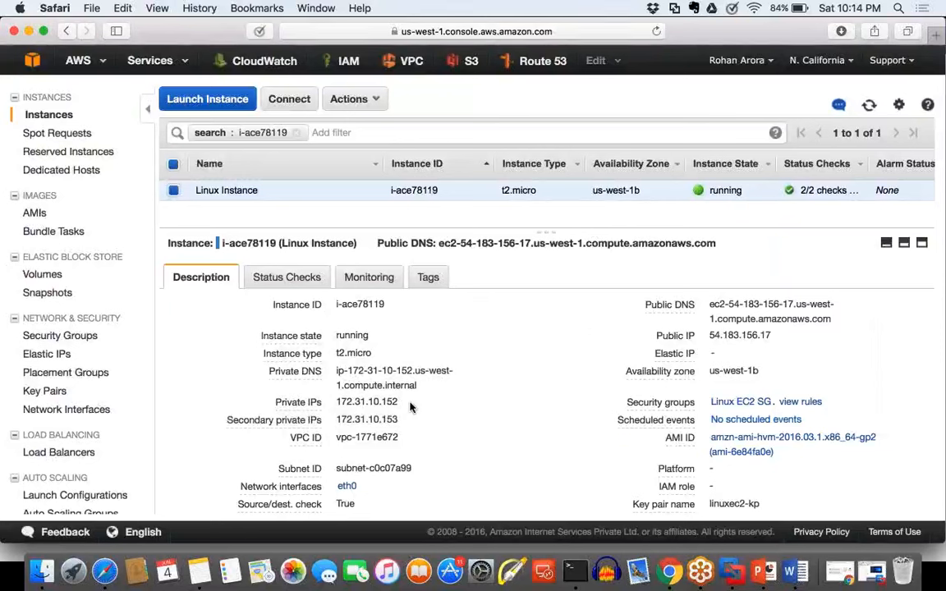
pyautogui.moveTo(400, 403); pyautogui.dragTo(380, 402)
pyautogui.moveTo(399, 420); pyautogui.dragTo(369, 419)
pyautogui.scroll(-6, 371, 422)
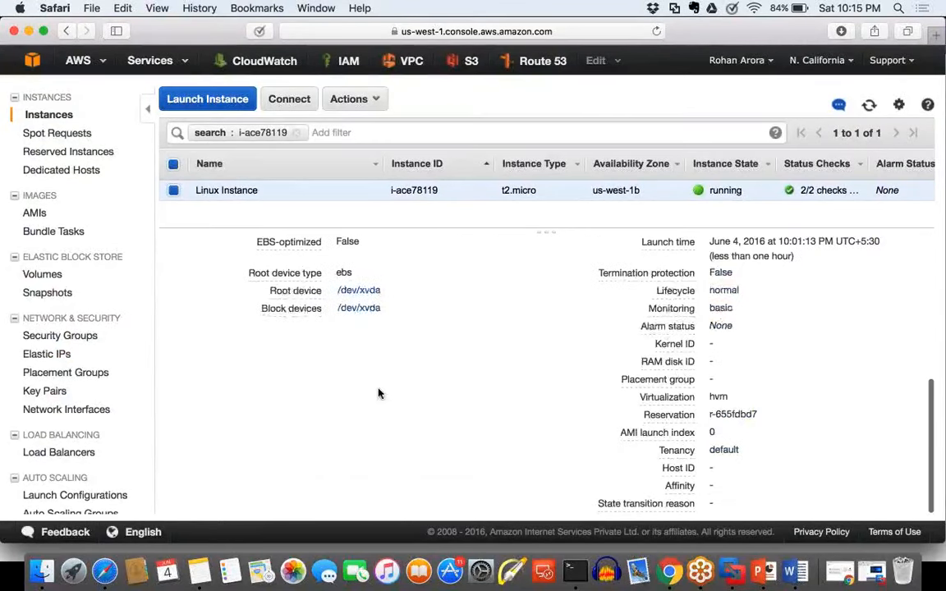
pyautogui.scroll(3, 370, 369)
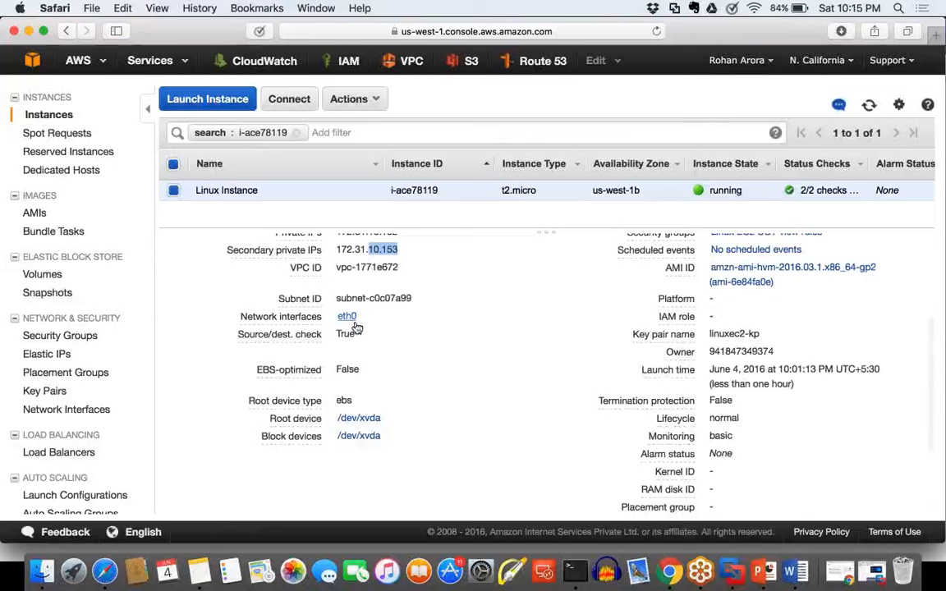
# Step: Go from the instance's eth0 back to its network interface and open Manage Private IP Addresses
pyautogui.moveTo(355, 325)
pyautogui.click(511, 373)
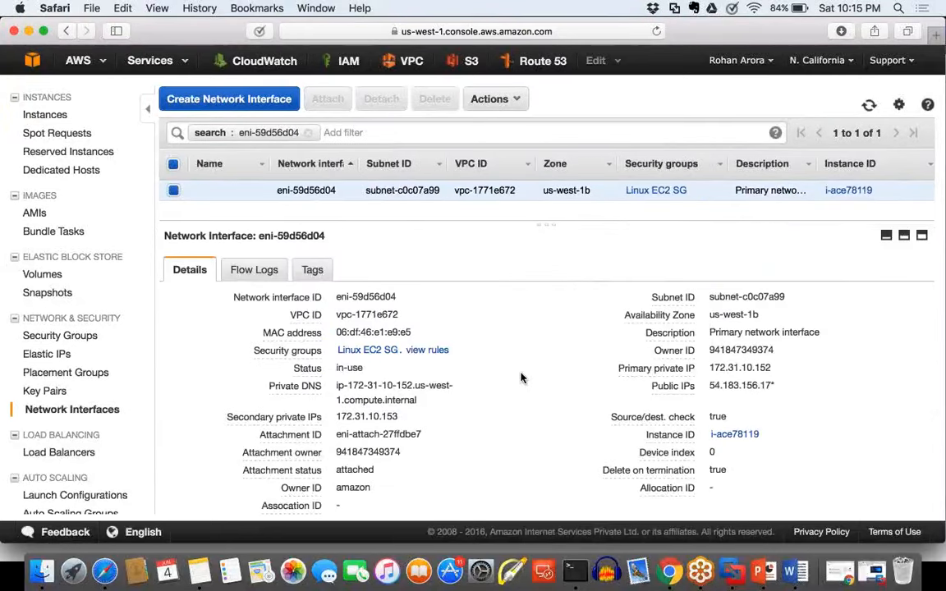
pyautogui.click(518, 100)
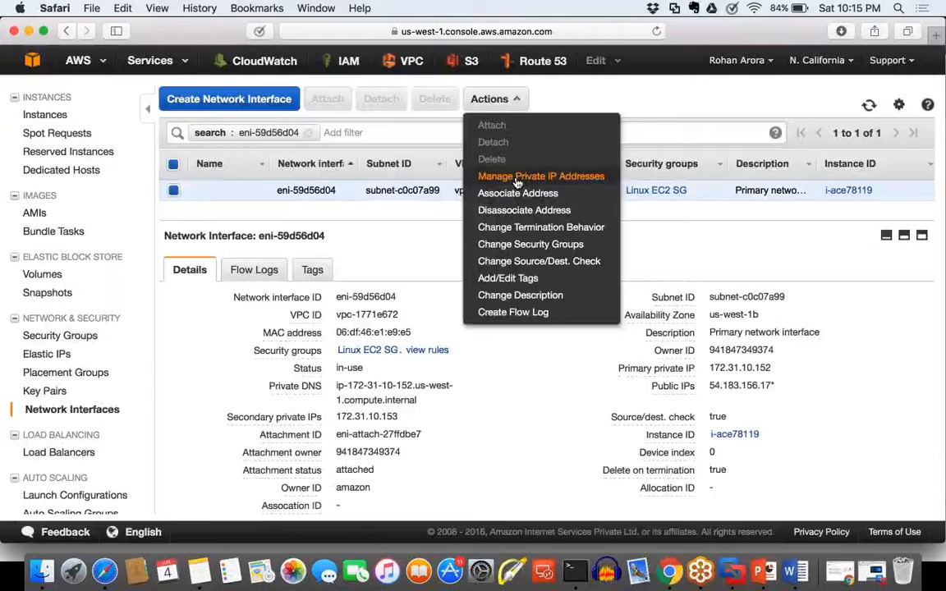
pyautogui.click(519, 179)
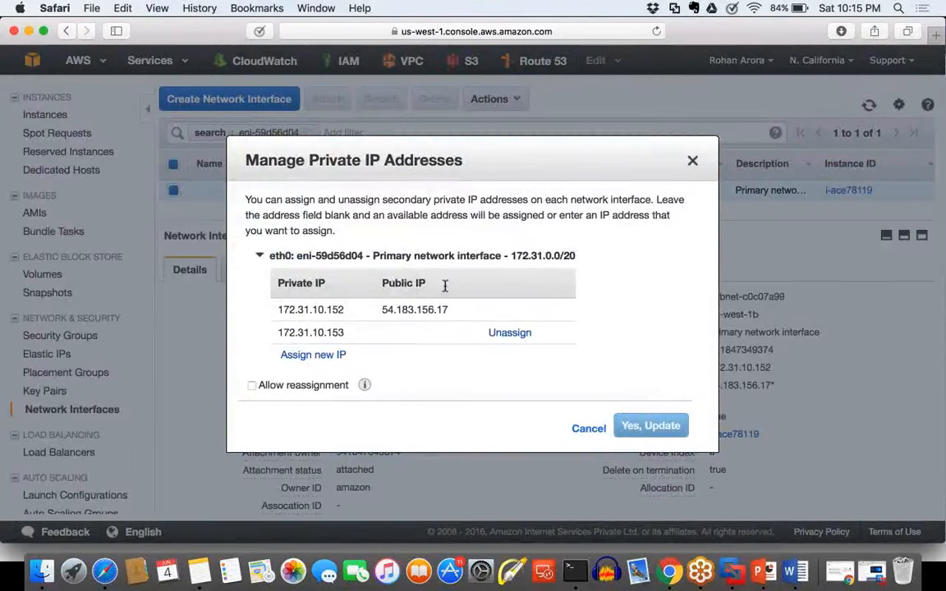
# Step: Highlight the Public IP column heading and the secondary private IP in the address table, then close the dialog
pyautogui.moveTo(443, 285); pyautogui.dragTo(381, 285)
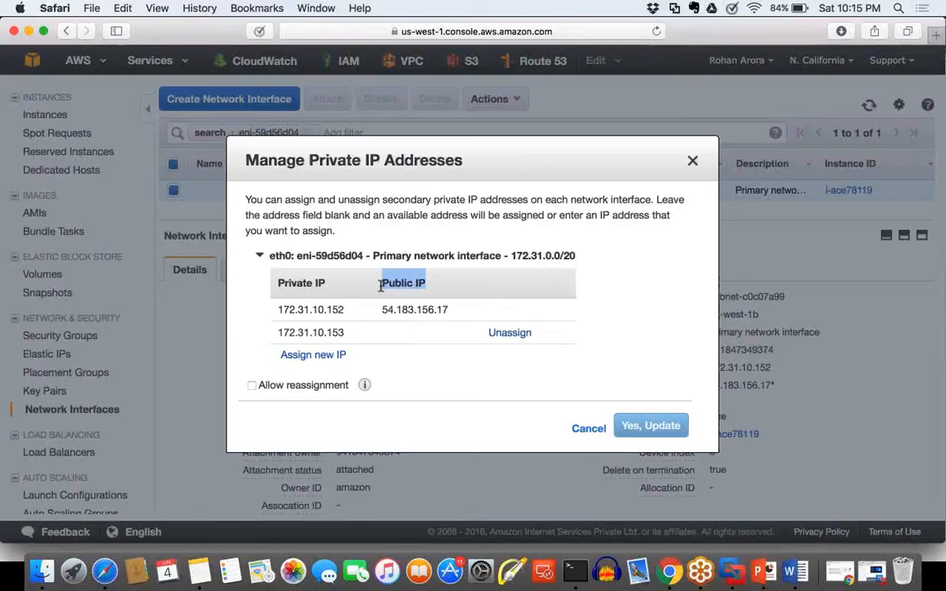
pyautogui.moveTo(345, 333); pyautogui.dragTo(279, 333)
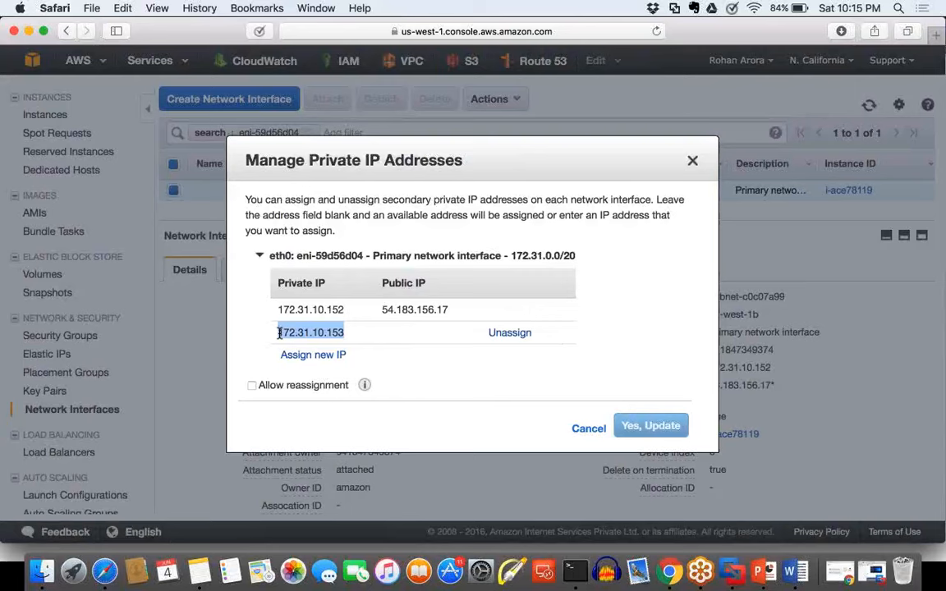
pyautogui.click(394, 334)
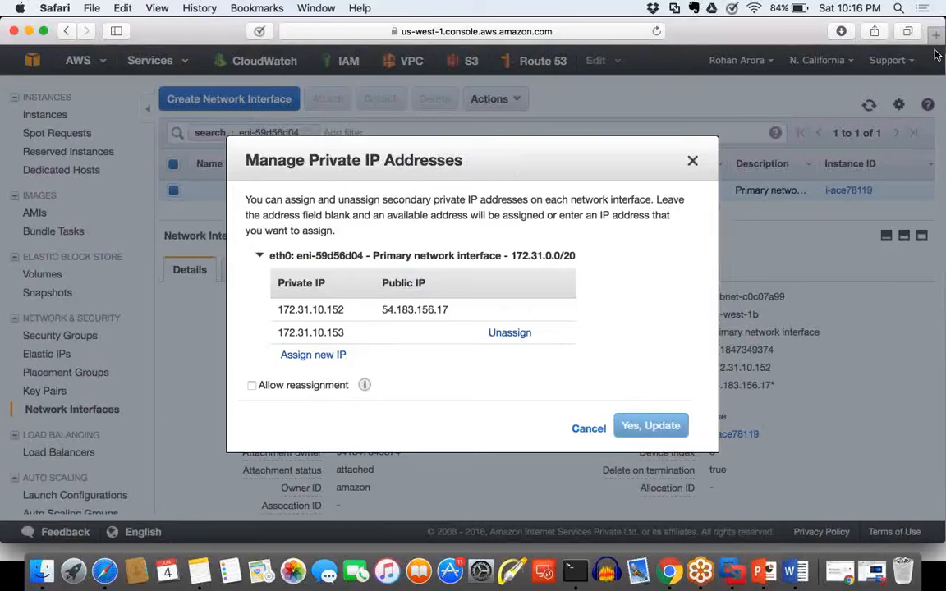
pyautogui.moveTo(345, 333); pyautogui.dragTo(277, 333)
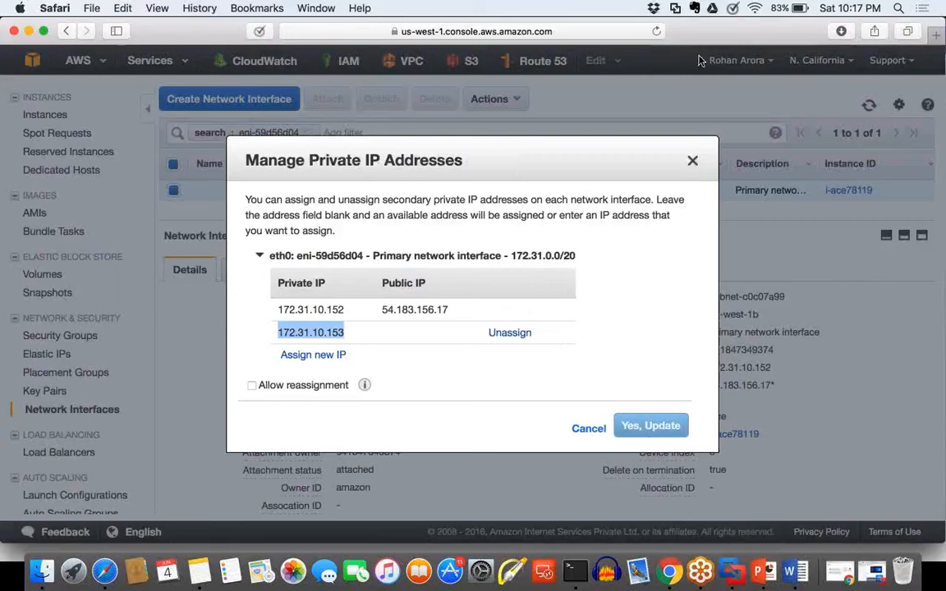
pyautogui.click(375, 338)
pyautogui.moveTo(349, 337); pyautogui.dragTo(278, 332)
pyautogui.click(299, 335)
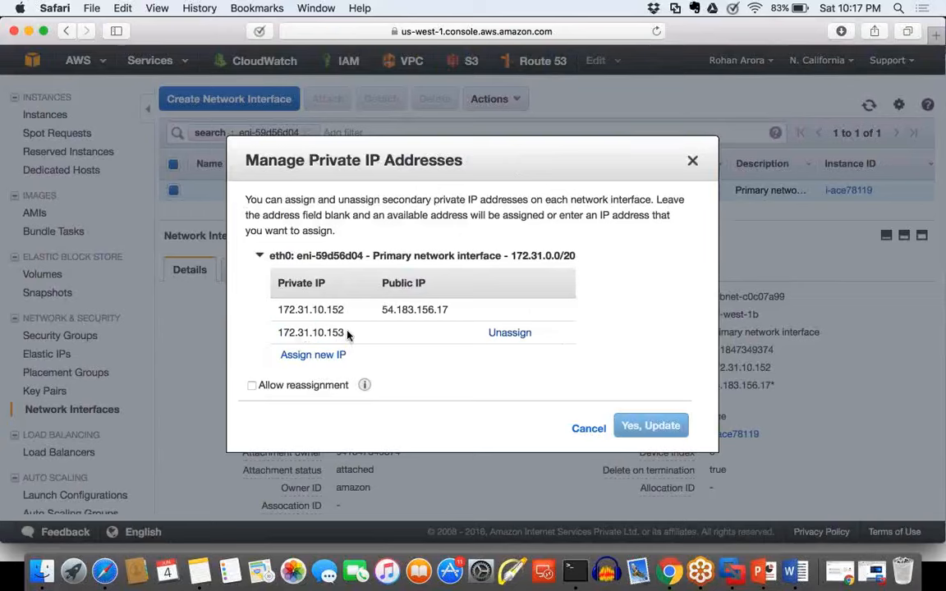
pyautogui.moveTo(349, 332); pyautogui.dragTo(270, 331)
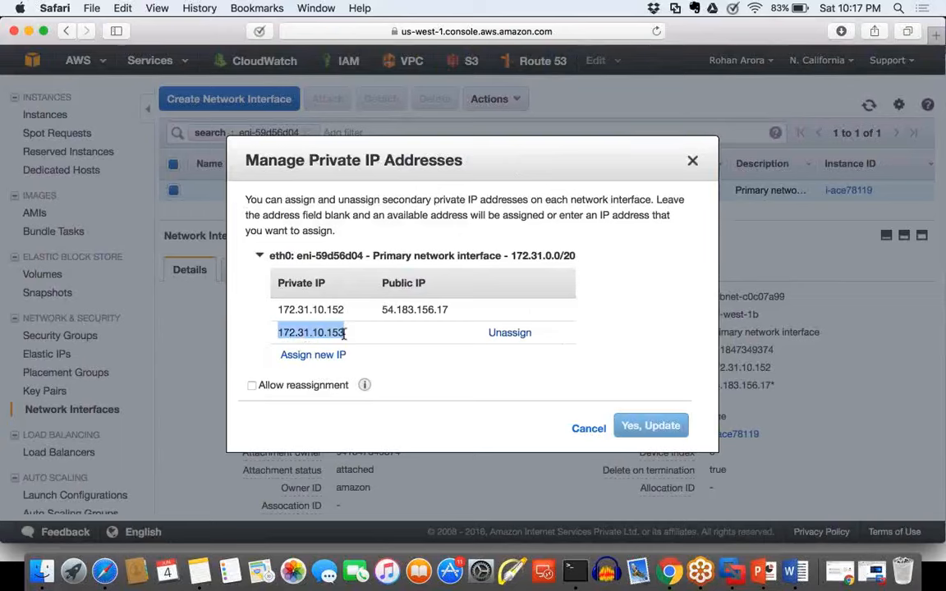
pyautogui.click(361, 337)
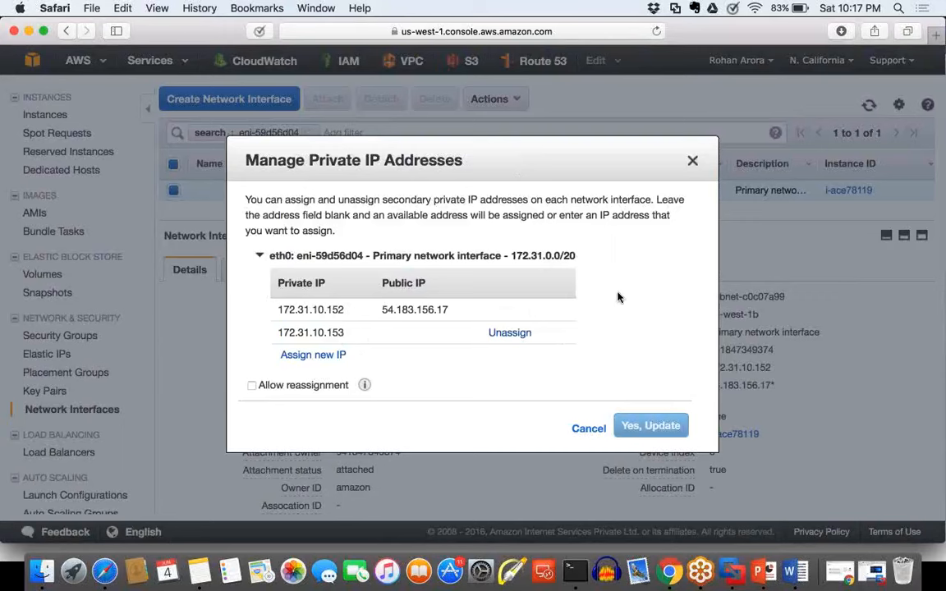
pyautogui.click(693, 160)
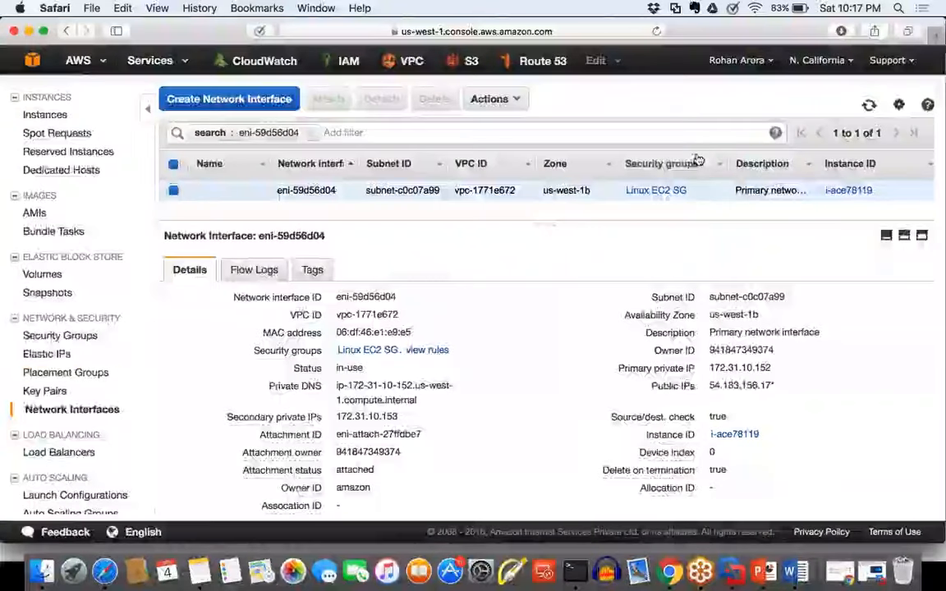
# Step: Allocate a new Elastic IP address in the Elastic IPs section and show it in the address list
pyautogui.click(48, 355)
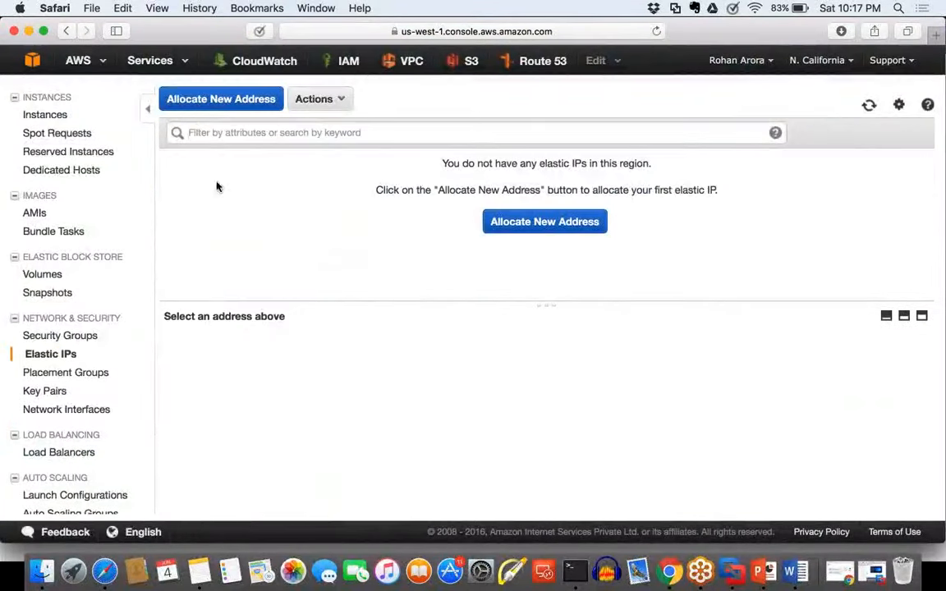
pyautogui.click(224, 105)
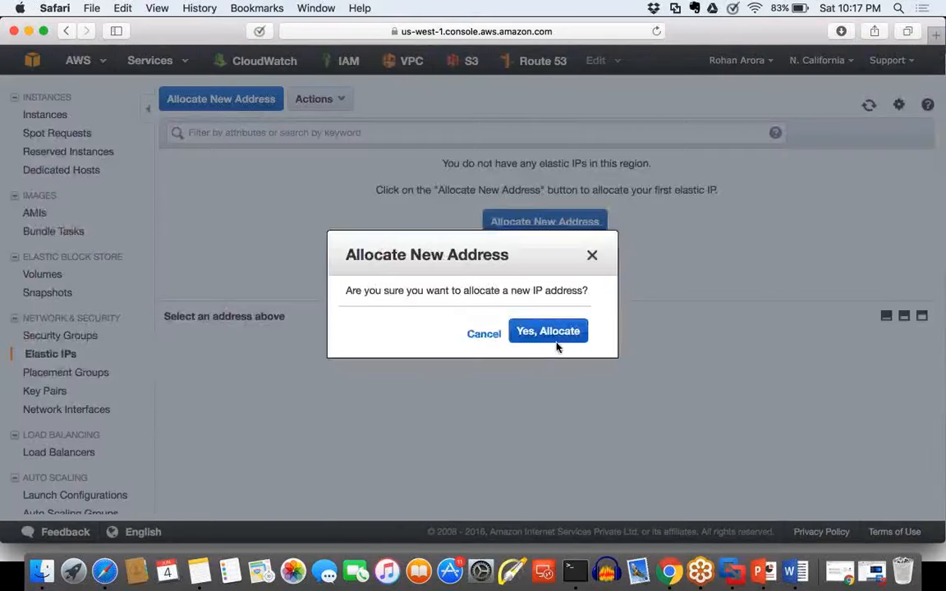
pyautogui.click(548, 332)
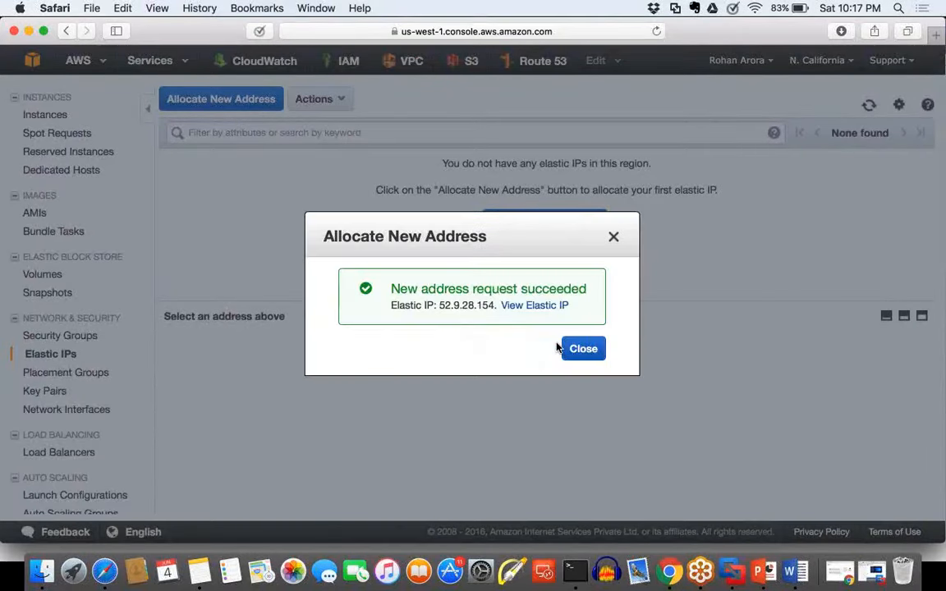
pyautogui.click(561, 348)
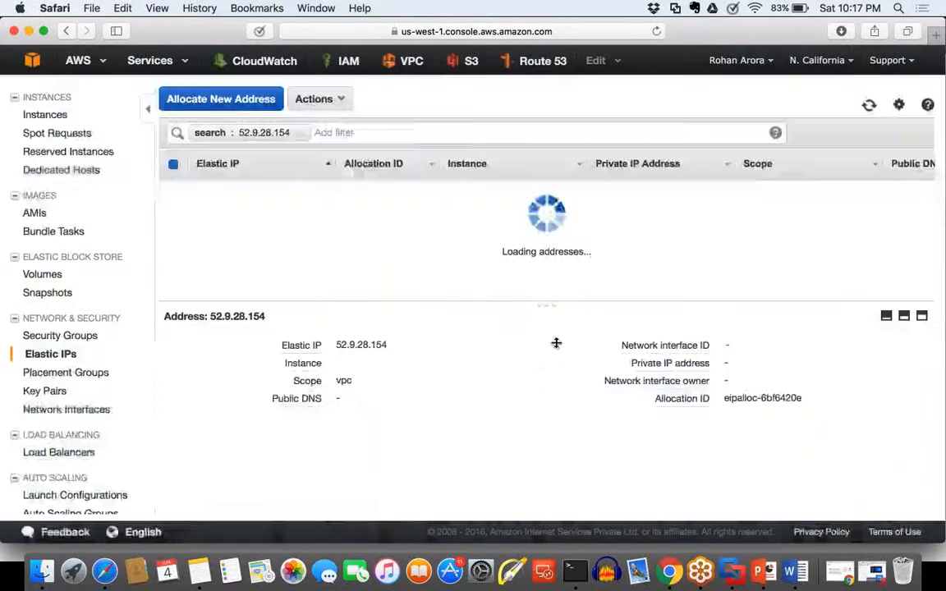
# Step: Open Associate Address for the new Elastic IP and choose network interface eni-59d56d04 as its target
pyautogui.click(337, 100)
pyautogui.click(367, 160)
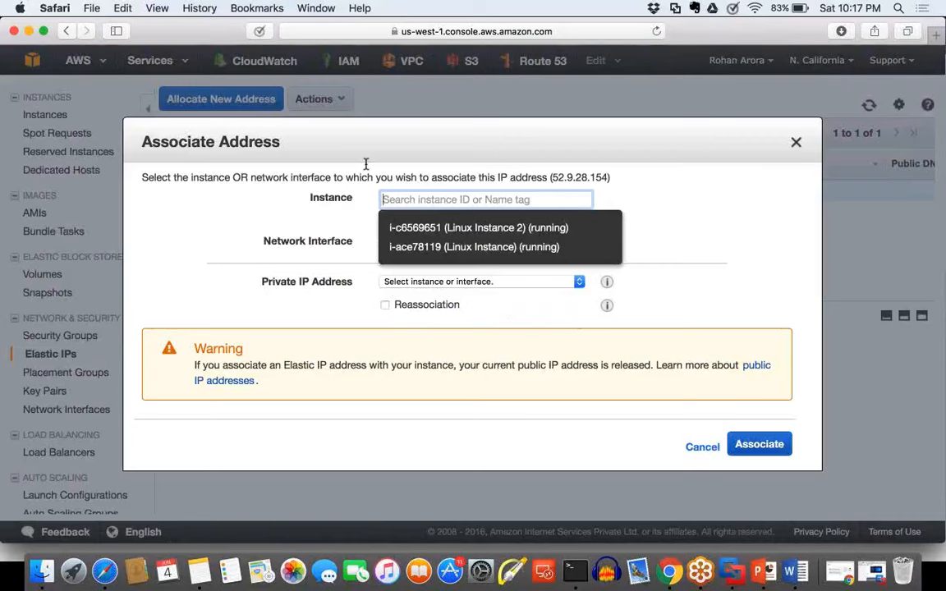
pyautogui.click(366, 164)
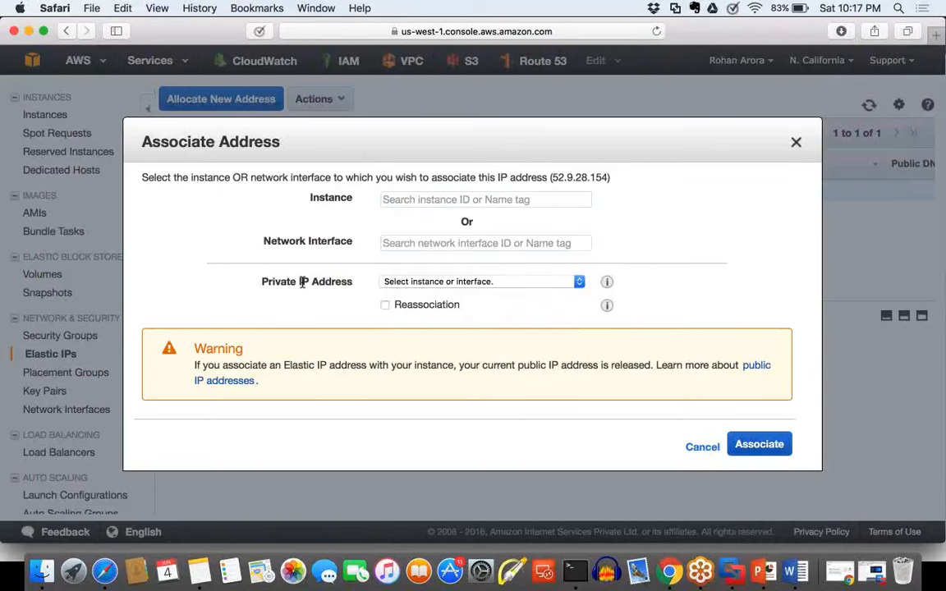
pyautogui.click(425, 239)
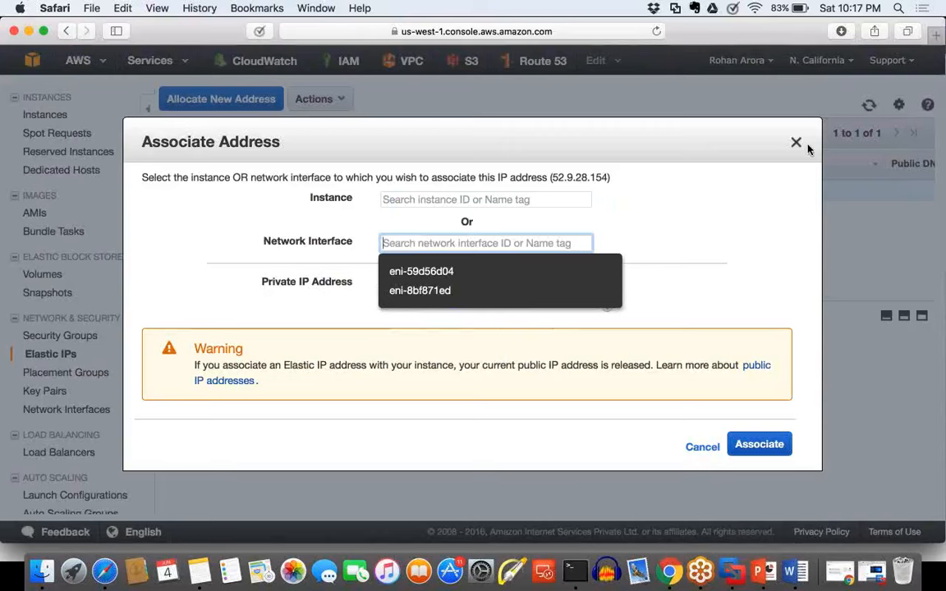
pyautogui.press('Down')
pyautogui.press('Return')
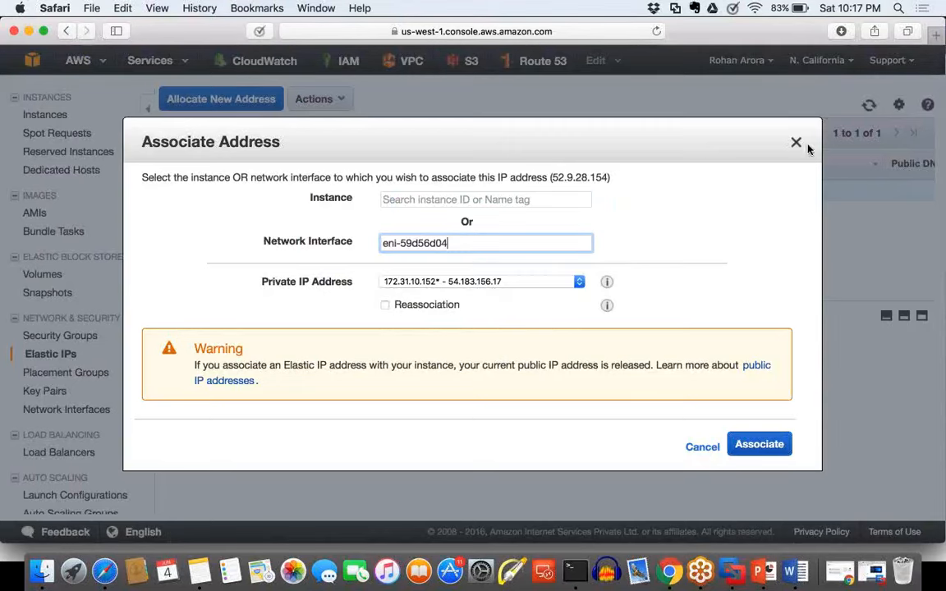
# Step: Select private IP 172.31.10.153 and associate the Elastic IP with it
pyautogui.click(530, 283)
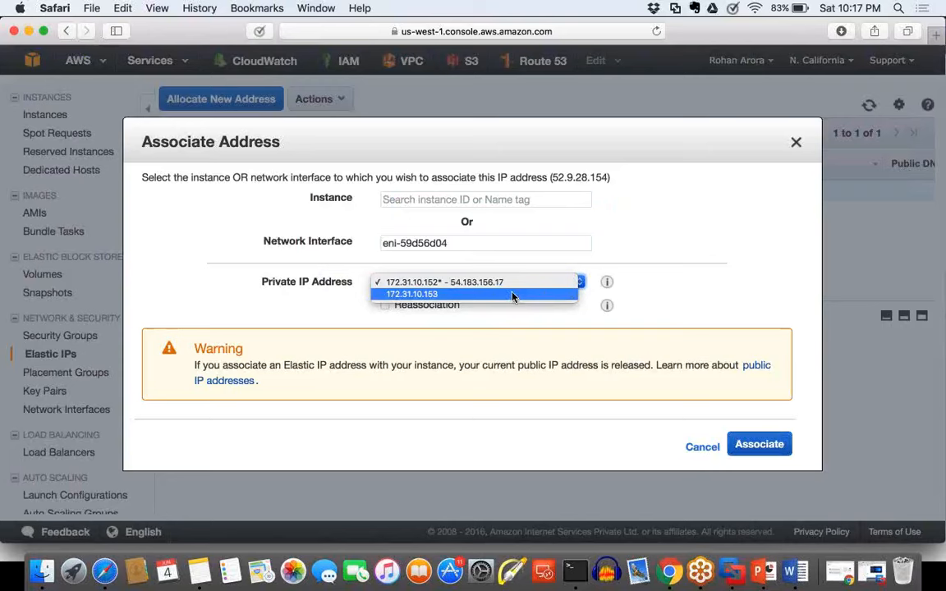
pyautogui.click(513, 295)
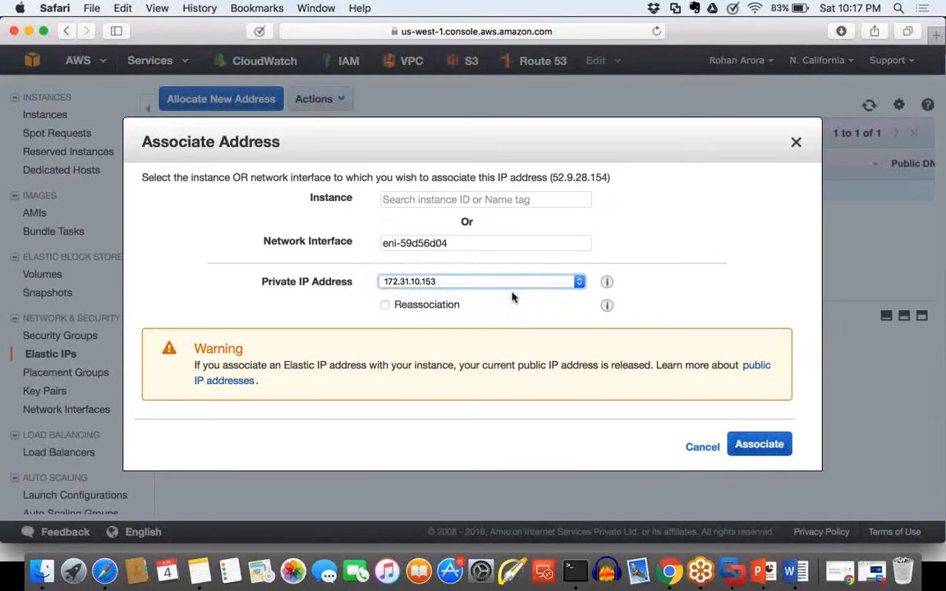
pyautogui.click(754, 446)
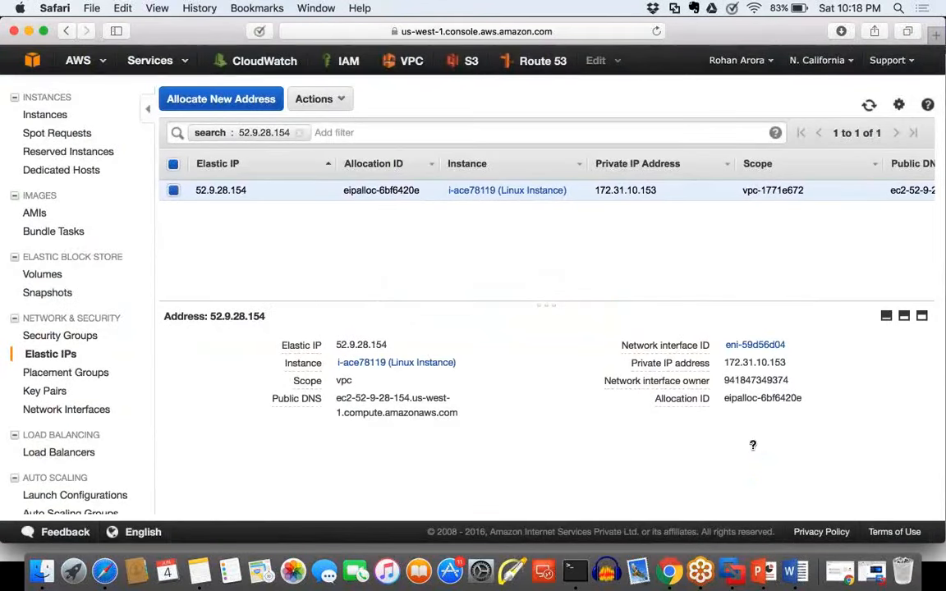
# Step: Open the network interface linked to the Elastic IP and bring up Manage Private IP Addresses for it
pyautogui.click(743, 349)
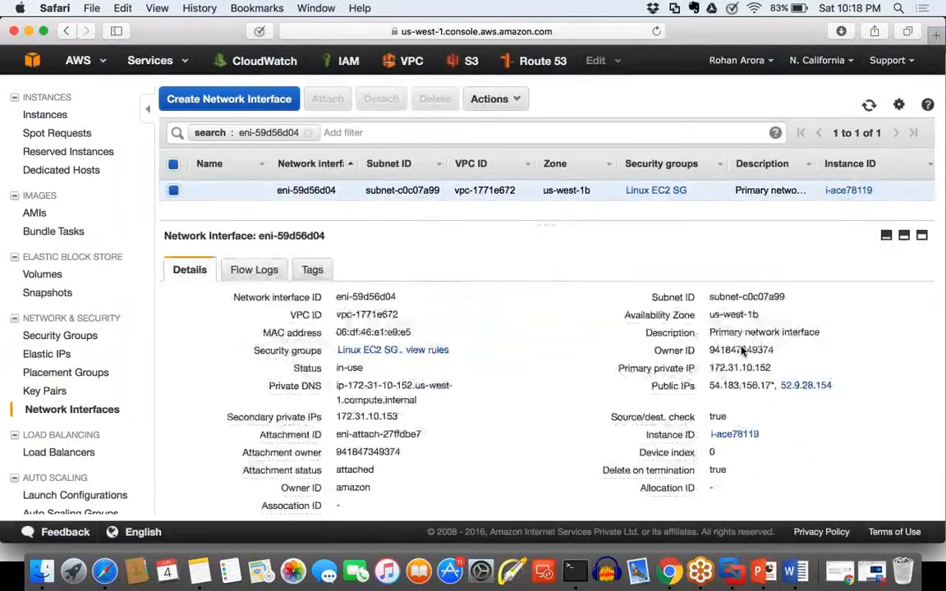
pyautogui.click(492, 99)
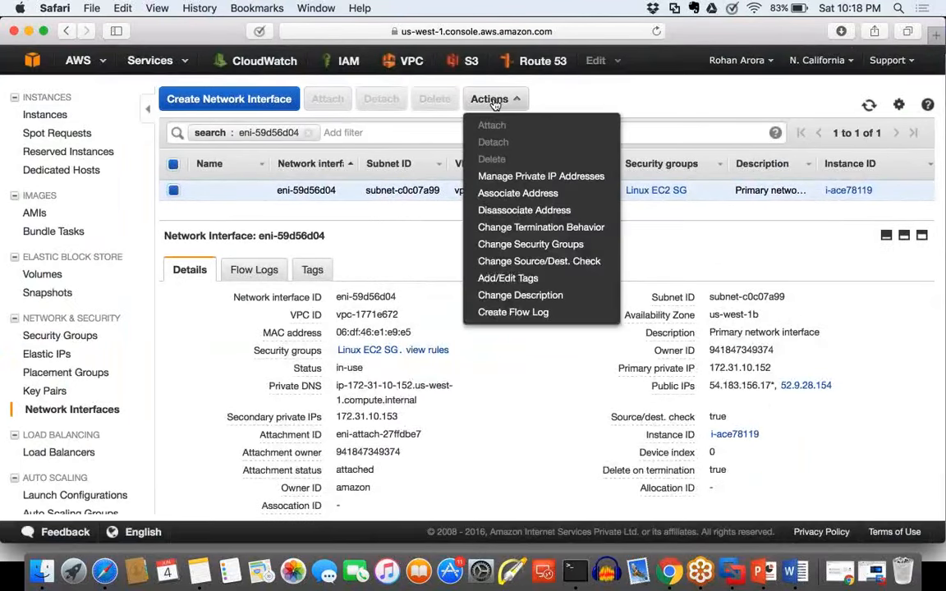
pyautogui.click(510, 176)
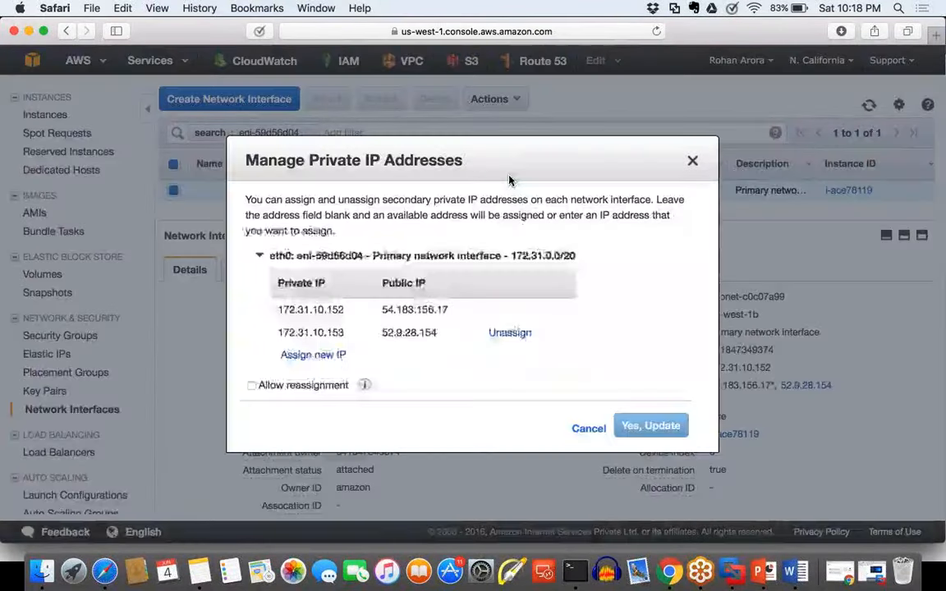
# Step: Highlight the Elastic IP and its matching secondary private IP in the eth0 address table, then close the dialog
pyautogui.moveTo(438, 333); pyautogui.dragTo(384, 331)
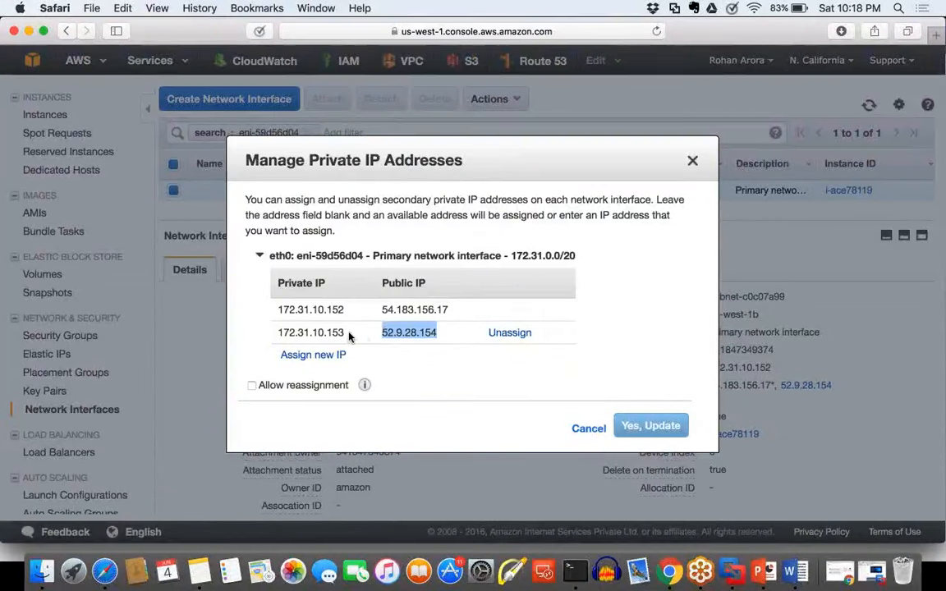
pyautogui.click(348, 332)
pyautogui.moveTo(349, 331); pyautogui.dragTo(275, 329)
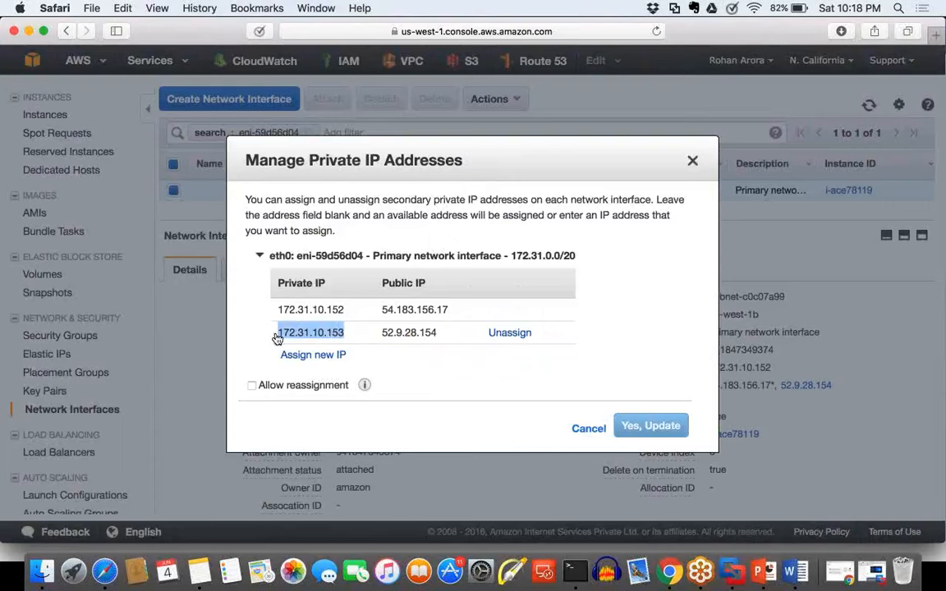
pyautogui.click(440, 369)
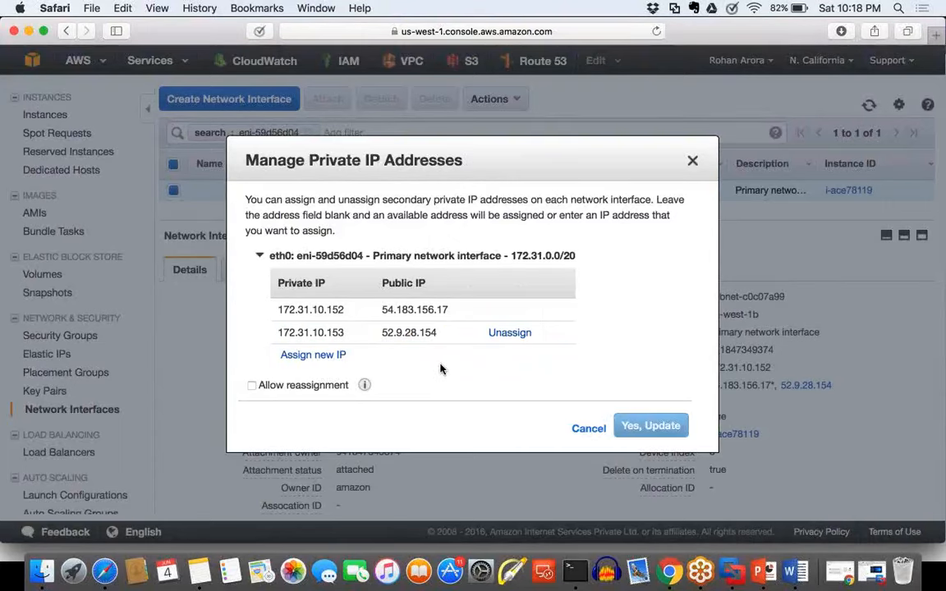
pyautogui.click(692, 160)
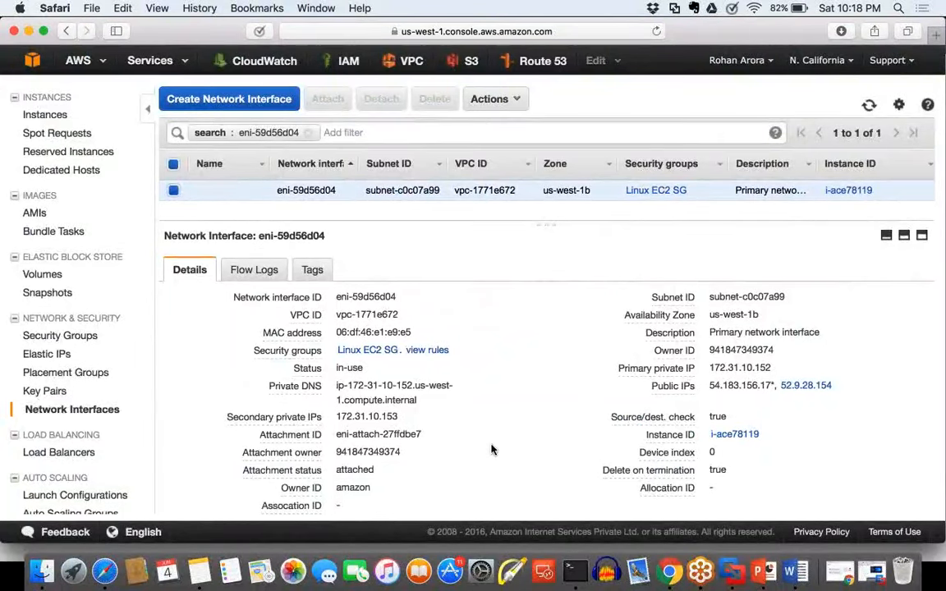
# Step: Open the instance attached to the network interface and highlight the Public IP and Elastic IP entries in its description
pyautogui.click(847, 191)
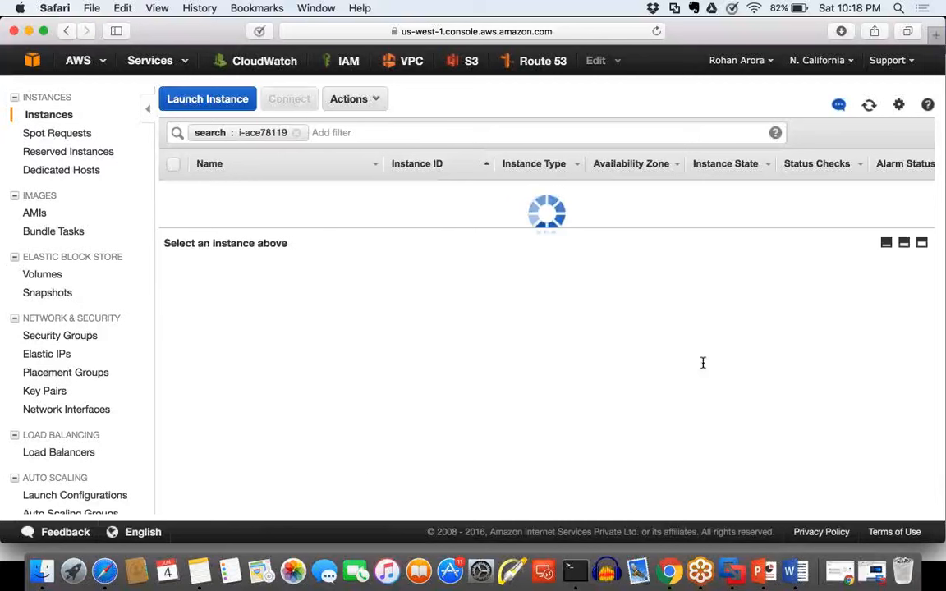
pyautogui.scroll(-3, 713, 371)
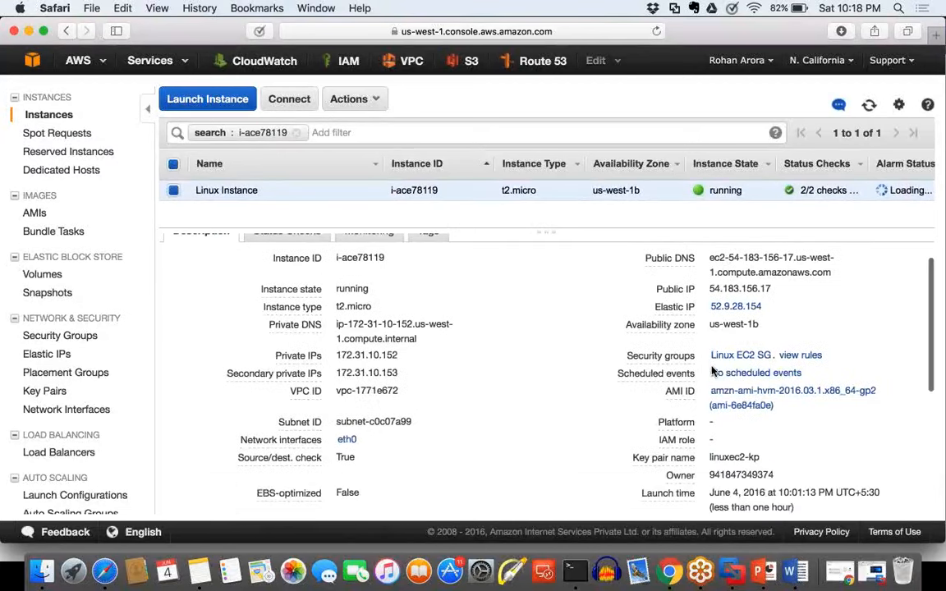
pyautogui.scroll(-1, 714, 371)
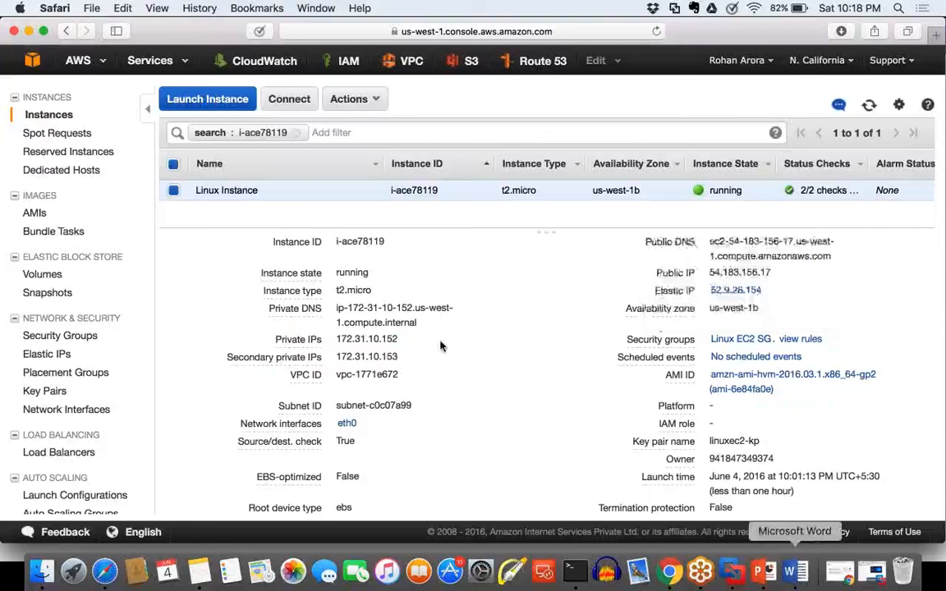
pyautogui.moveTo(791, 290); pyautogui.dragTo(688, 272)
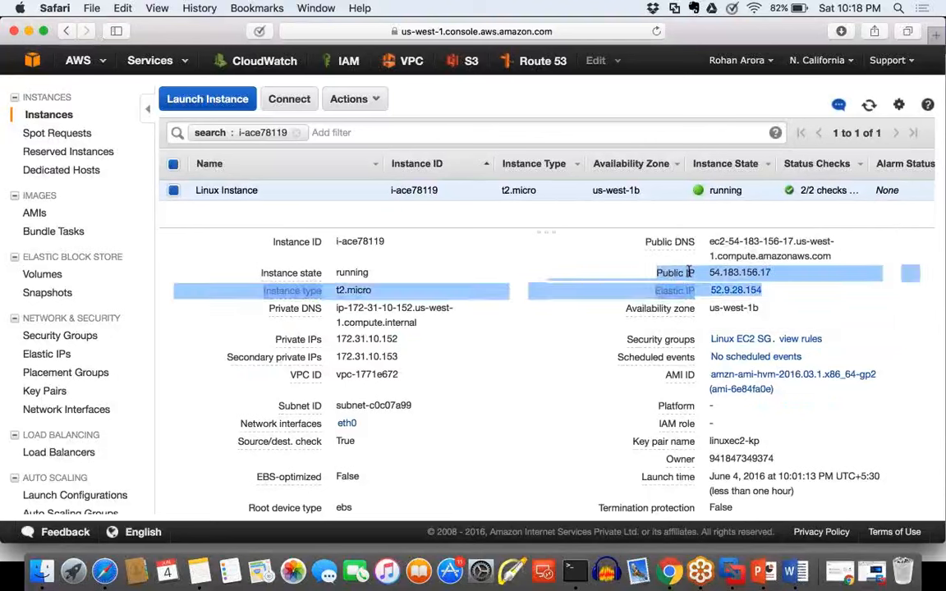
pyautogui.click(855, 293)
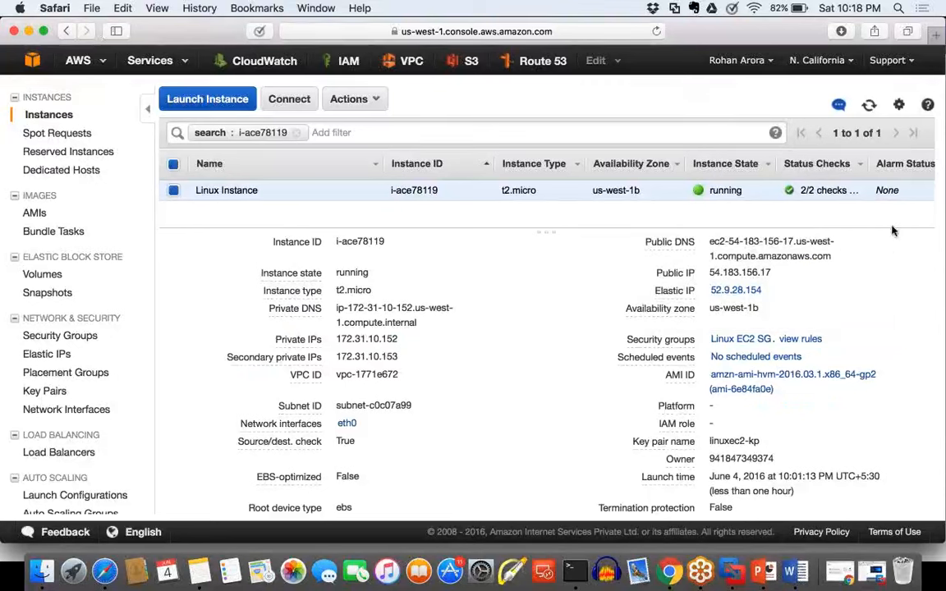
# Step: Circle the Public IP and Elastic IP entries, underline the Elastic IP with the screen pen, and clear the markings
pyautogui.moveTo(801, 264)
pyautogui.mouseDown()
pyautogui.moveTo(626, 325)
pyautogui.moveTo(770, 256)
pyautogui.mouseUp()
pyautogui.moveTo(672, 300); pyautogui.dragTo(785, 294)
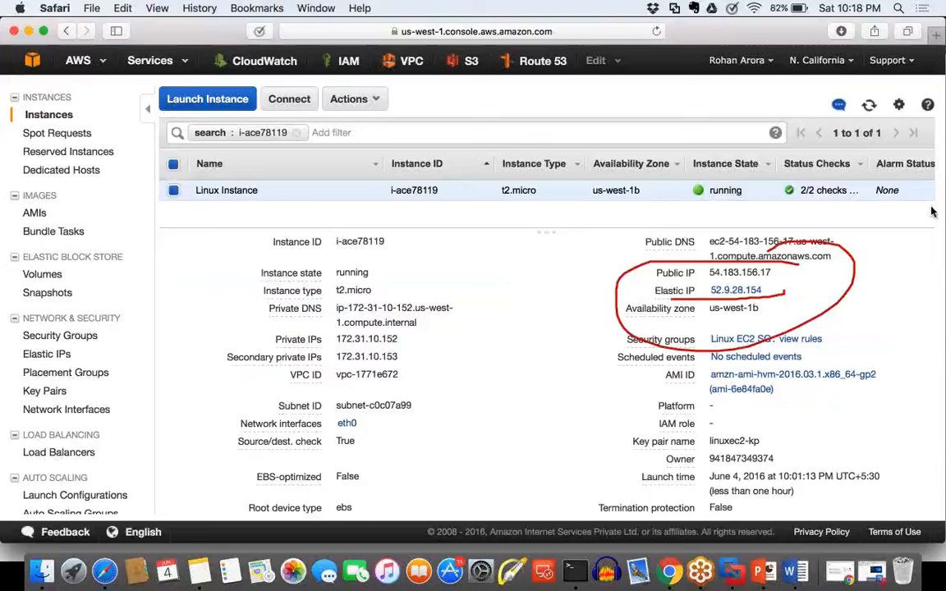
pyautogui.press('Escape')
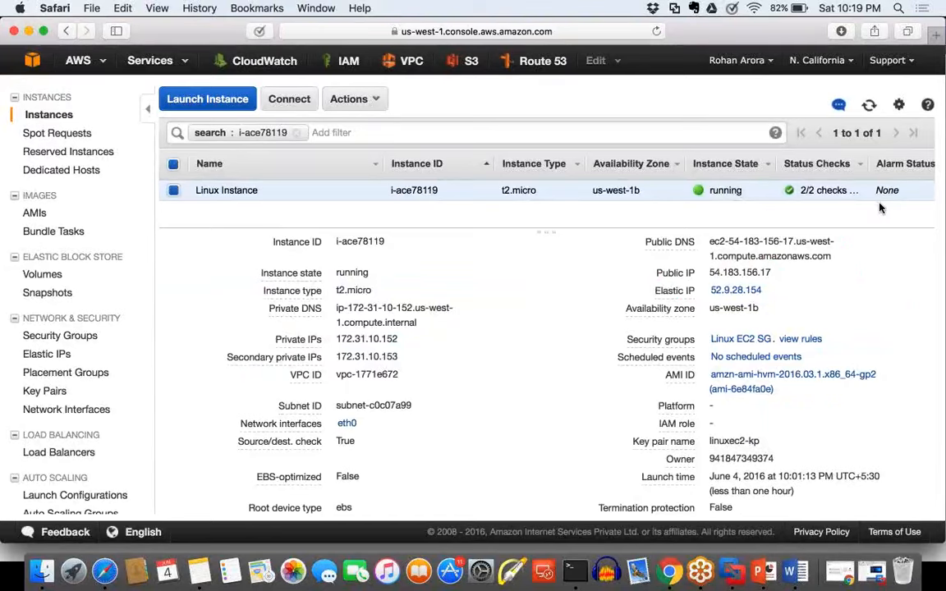
# Step: Switch to PowerPoint and advance to the slide on detaching an ENI and attaching it to another instance
pyautogui.click(772, 577)
pyautogui.press('Right')
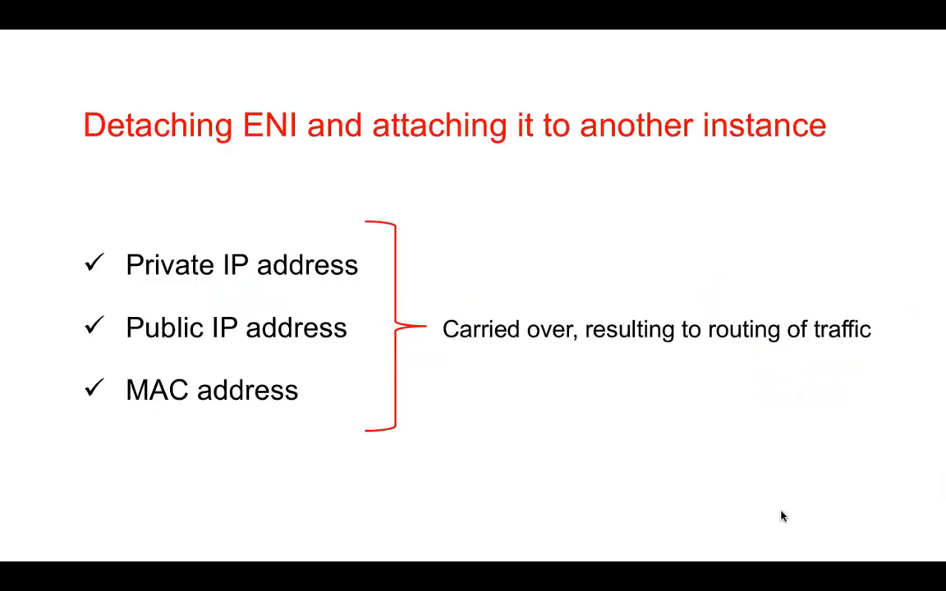
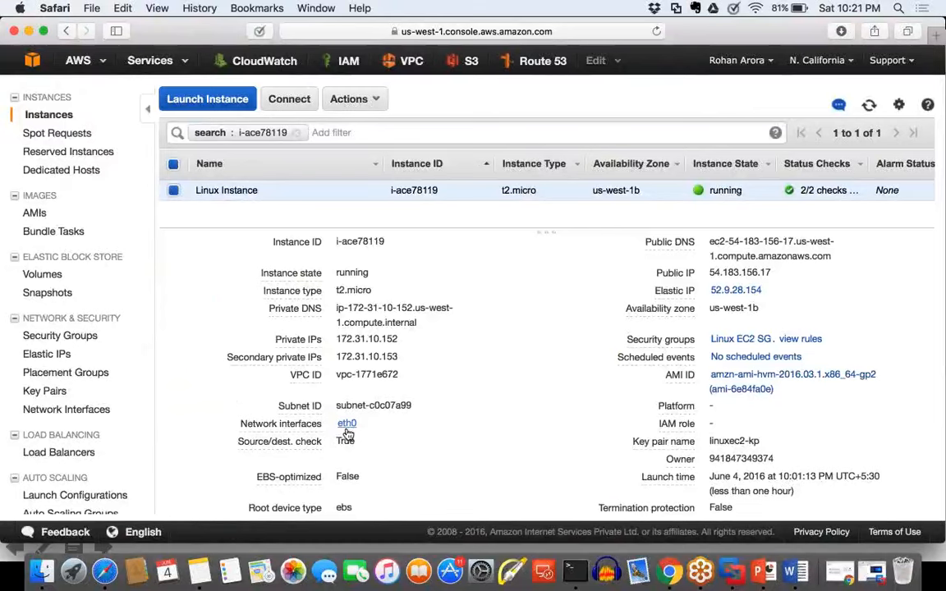
# Step: Open the eth0 network interface of Linux Instance and check whether it can be detached
pyautogui.click(347, 427)
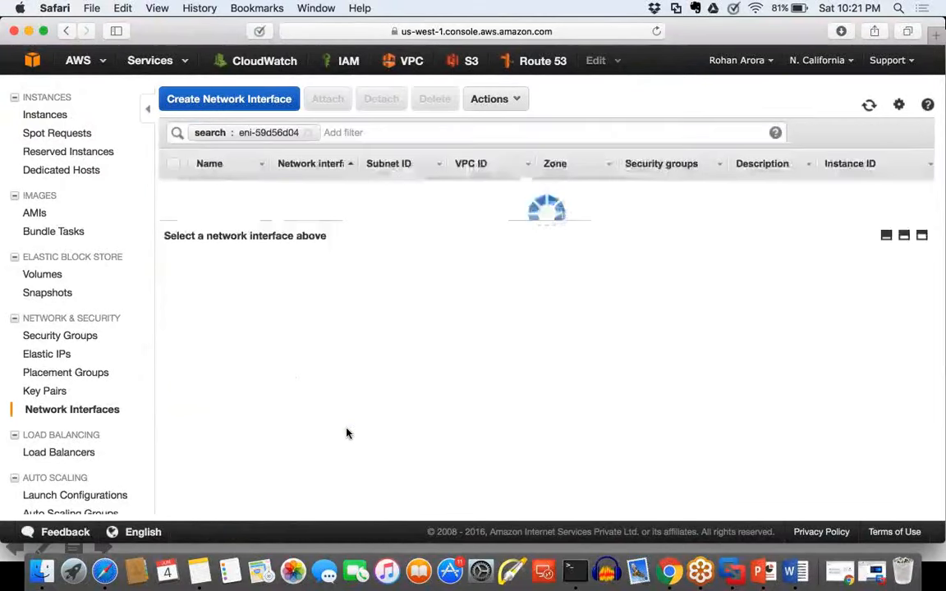
pyautogui.click(495, 99)
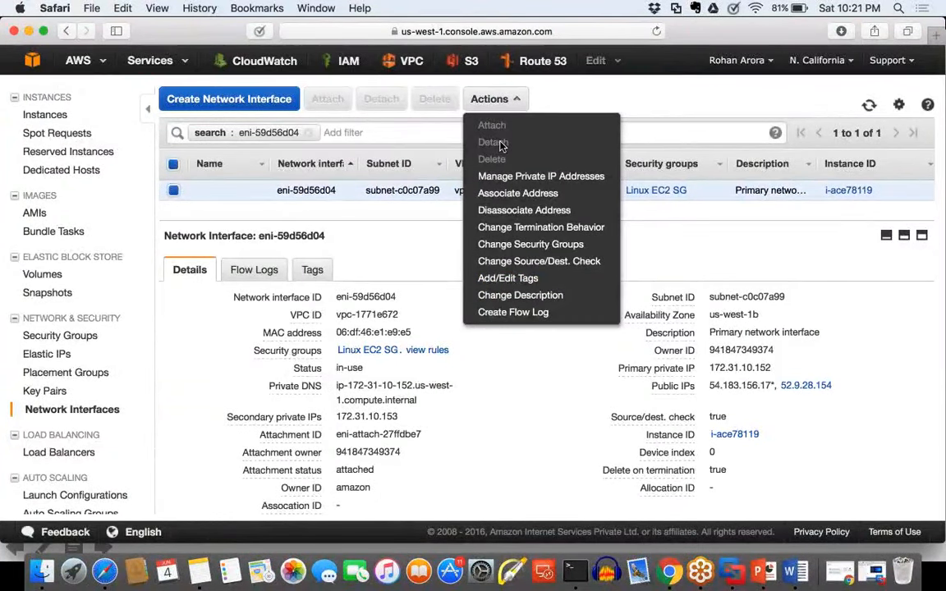
pyautogui.click(505, 144)
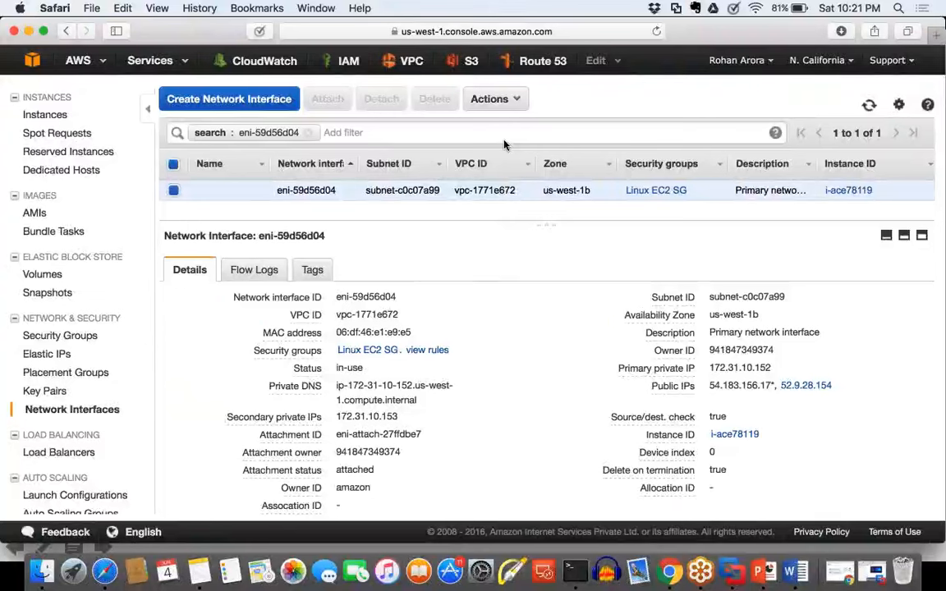
pyautogui.click(254, 101)
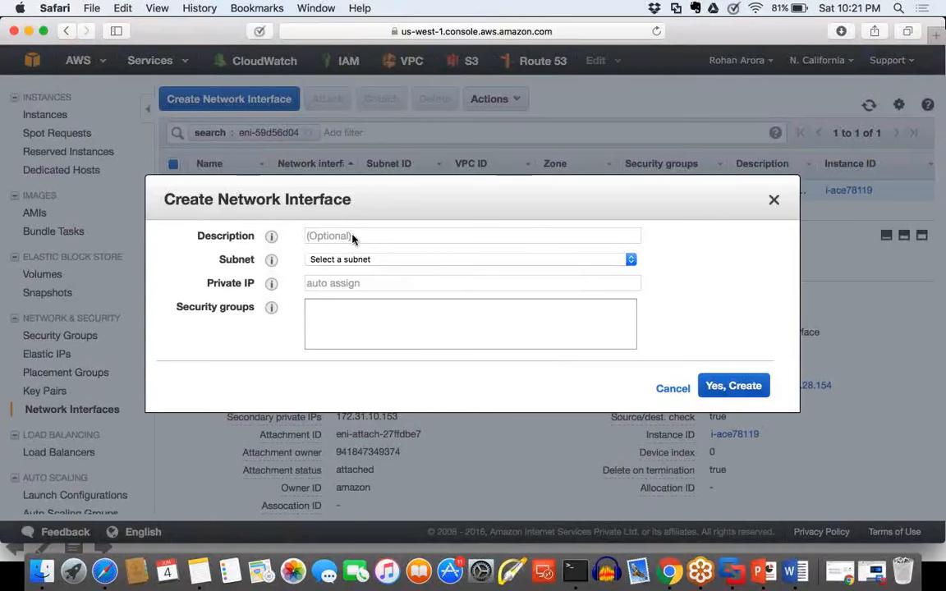
pyautogui.click(675, 391)
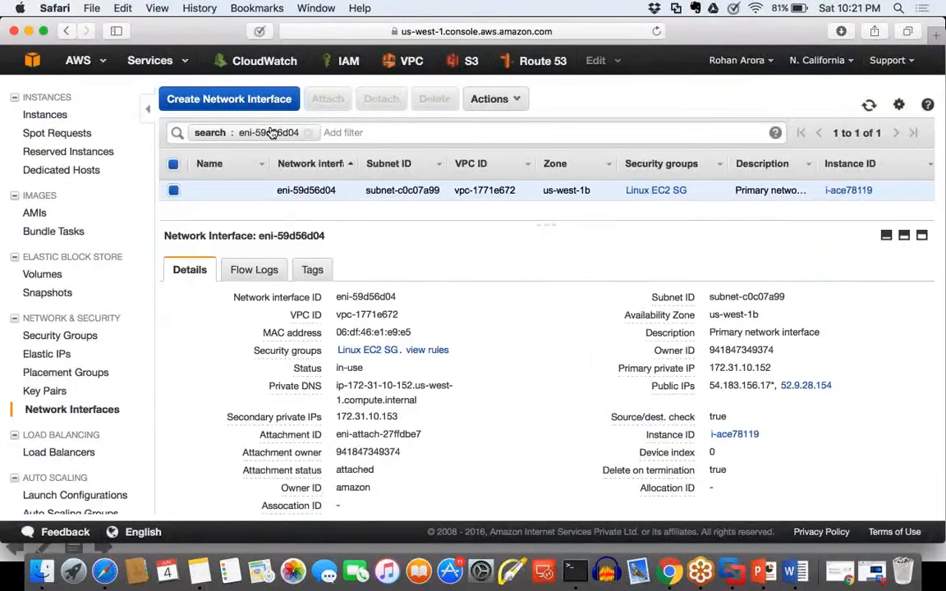
pyautogui.scroll(1, 272, 133)
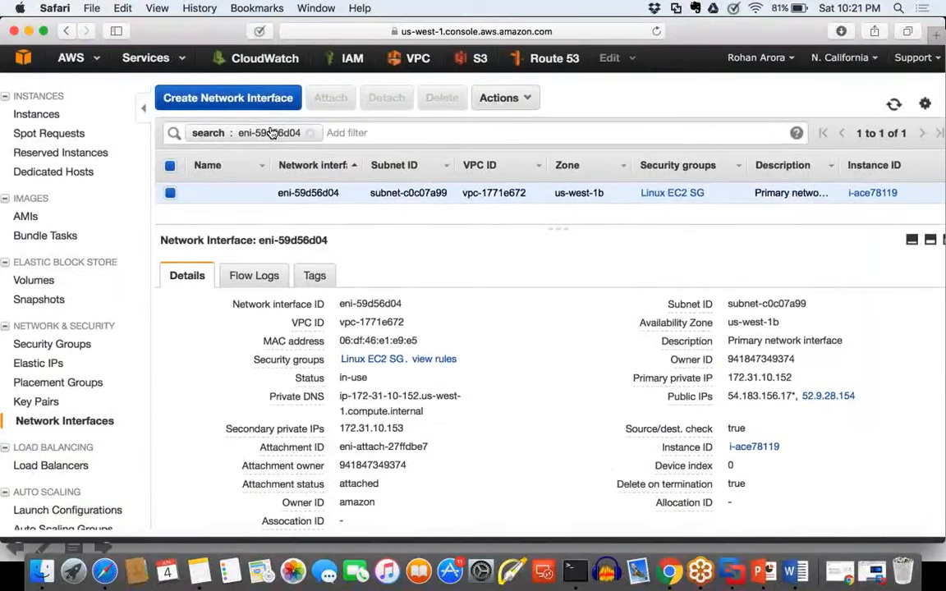
pyautogui.scroll(3, 273, 133)
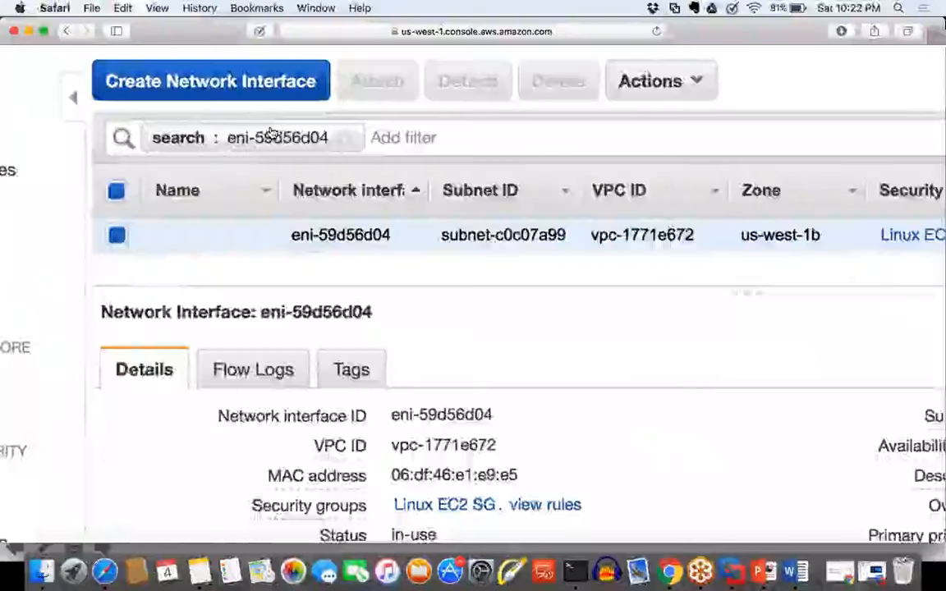
pyautogui.scroll(-4, 273, 133)
pyautogui.click(233, 100)
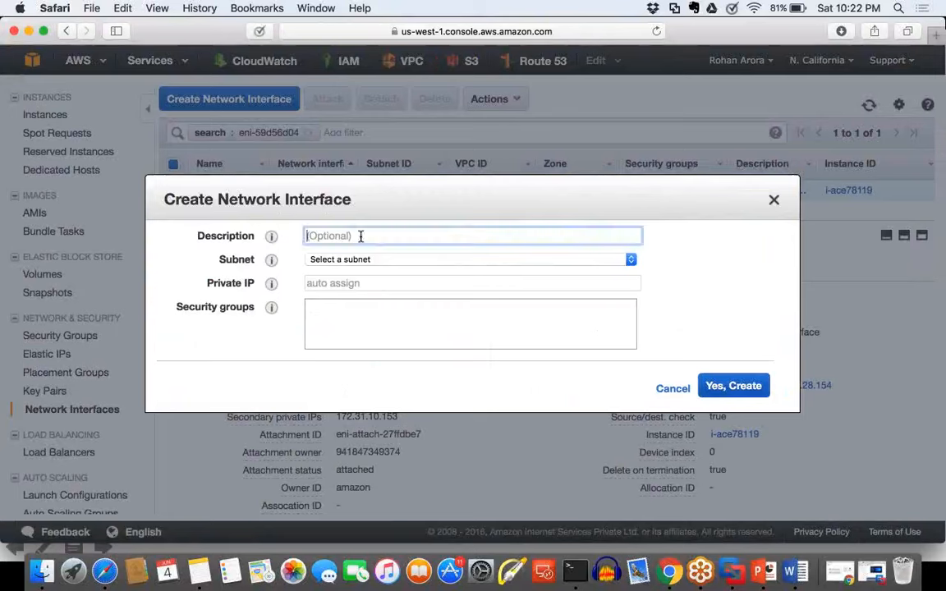
pyautogui.write('SECONDARY ENI')
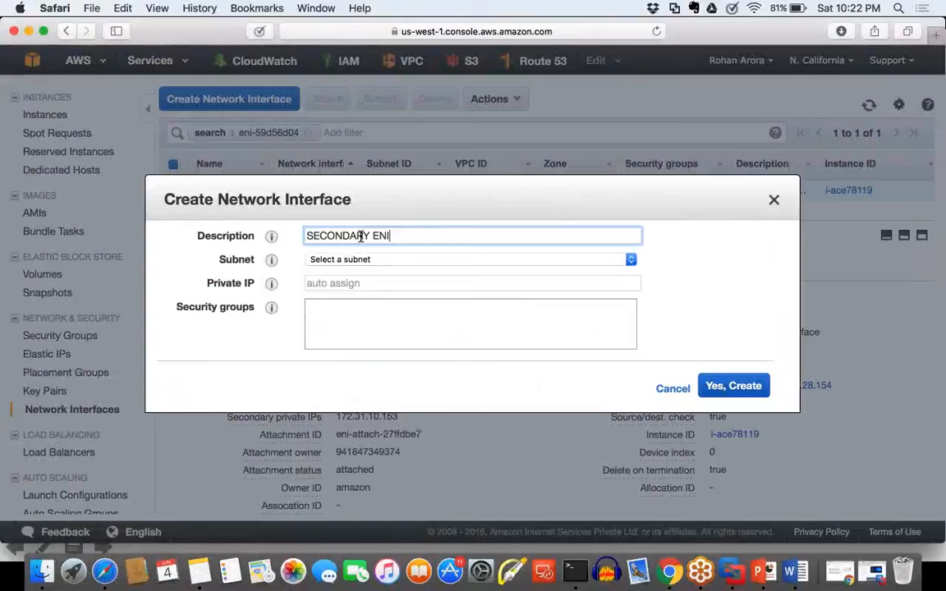
pyautogui.click(406, 261)
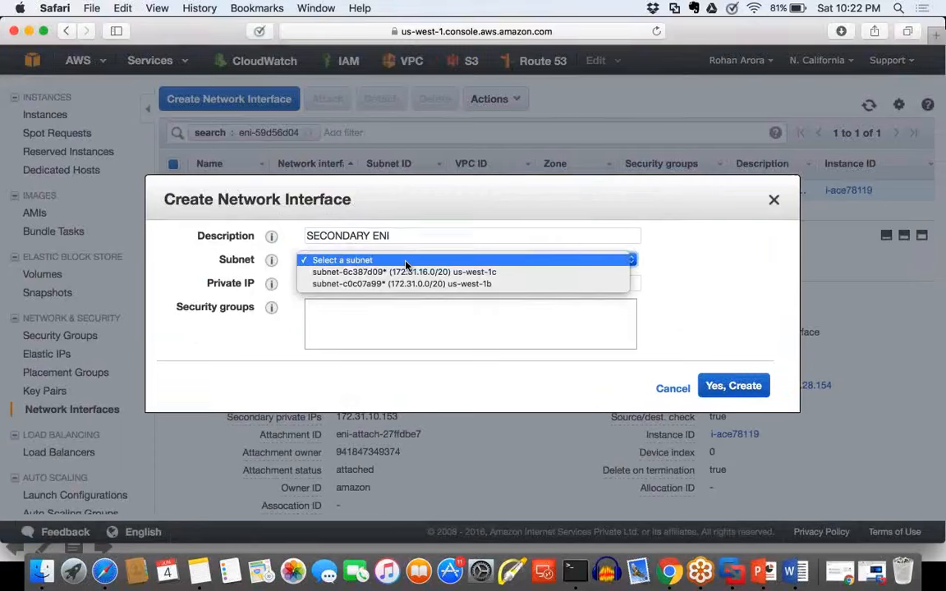
pyautogui.click(774, 200)
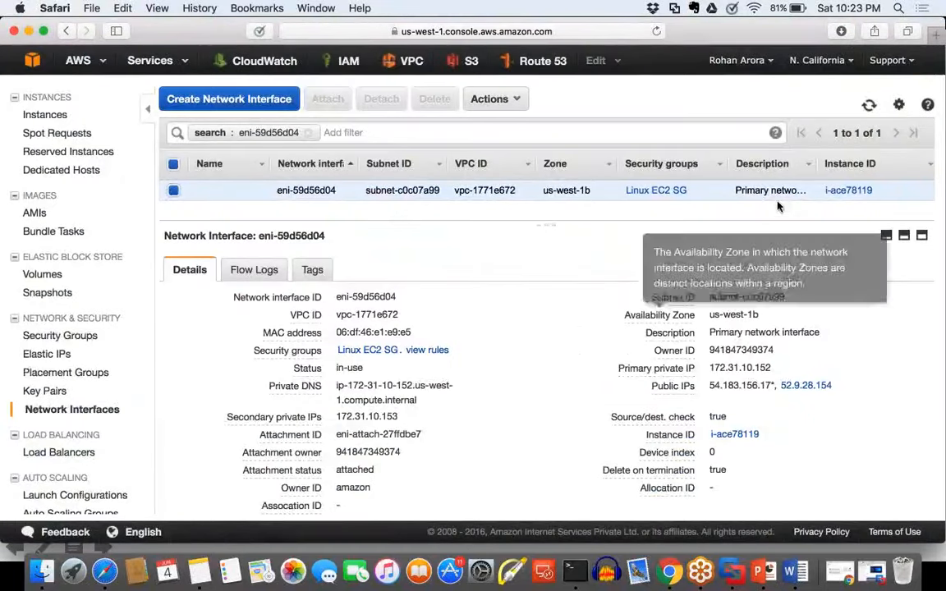
# Step: Open the attached instance i-ace78119, highlight its availability zone, and return to its eth0 network interface
pyautogui.click(746, 435)
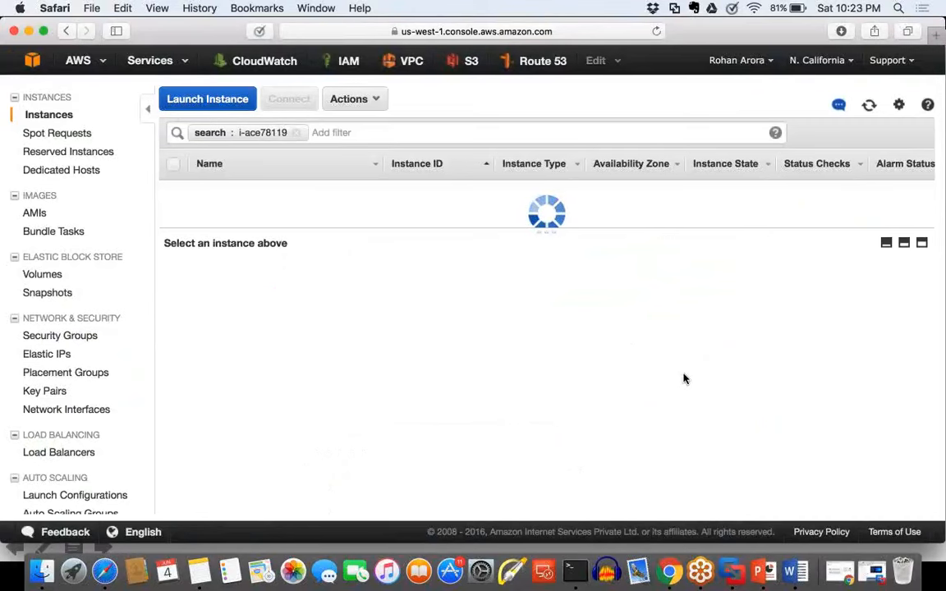
pyautogui.moveTo(759, 371); pyautogui.dragTo(711, 373)
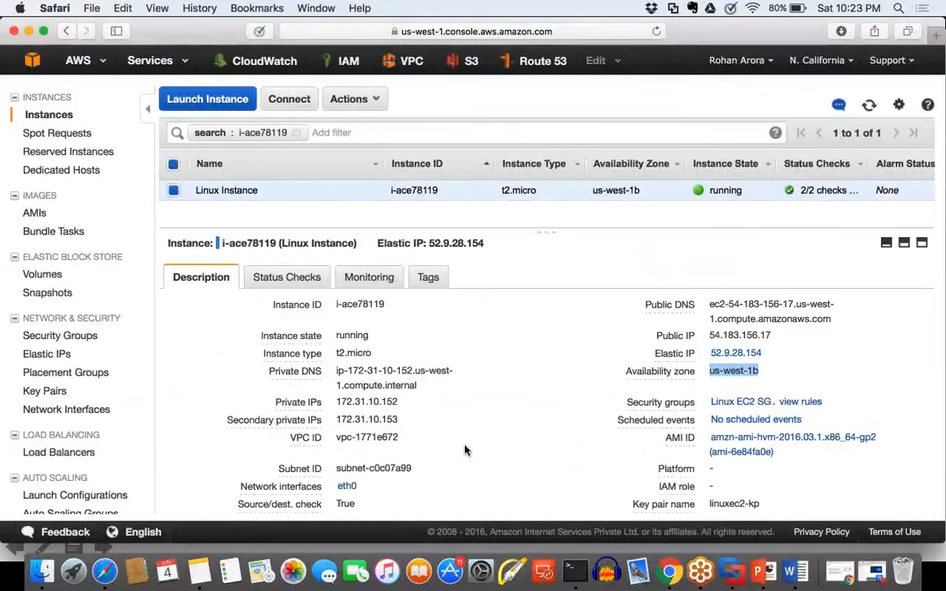
pyautogui.scroll(-1, 443, 451)
pyautogui.scroll(-1, 436, 449)
pyautogui.click(347, 452)
pyautogui.click(448, 226)
# Step: Start a new network interface with the description "Secondary ENI"
pyautogui.click(240, 104)
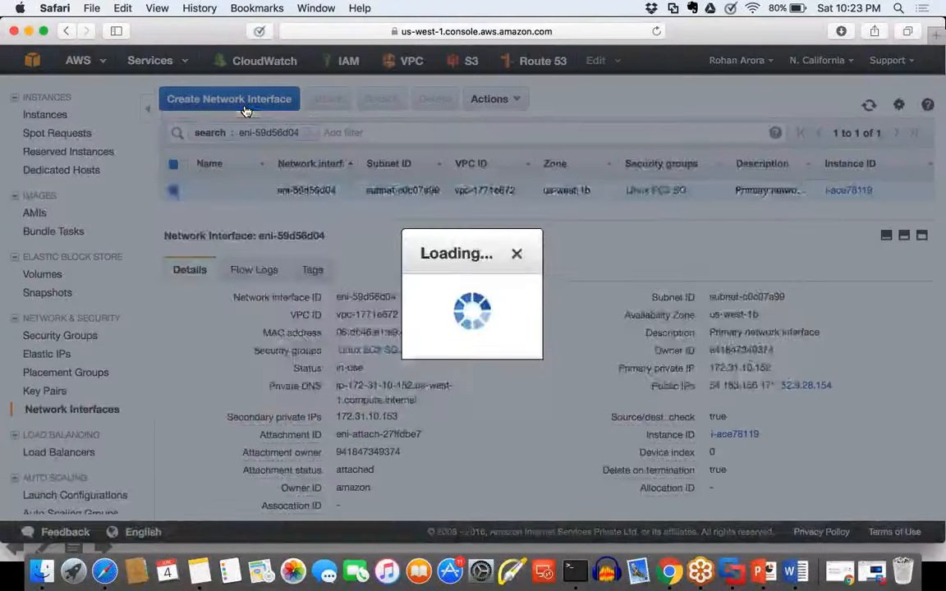
pyautogui.click(379, 239)
pyautogui.write('Srec')
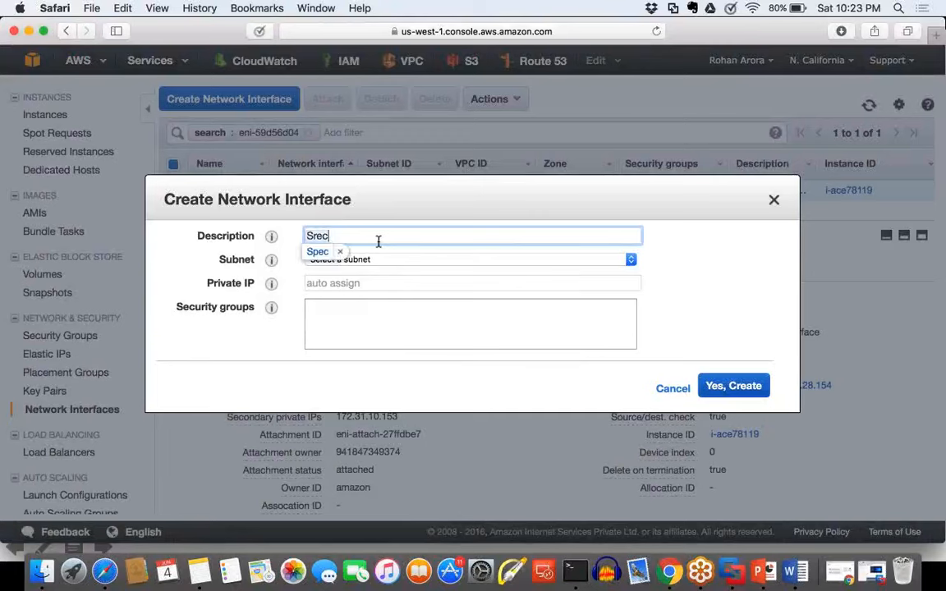
pyautogui.write('onadry')
pyautogui.press('BackSpace')
pyautogui.press('BackSpace')
pyautogui.press('BackSpace')
pyautogui.press('BackSpace')
pyautogui.press('BackSpace')
pyautogui.press('BackSpace')
pyautogui.press('BackSpace')
pyautogui.press('BackSpace')
pyautogui.press('BackSpace')
pyautogui.press('BackSpace')
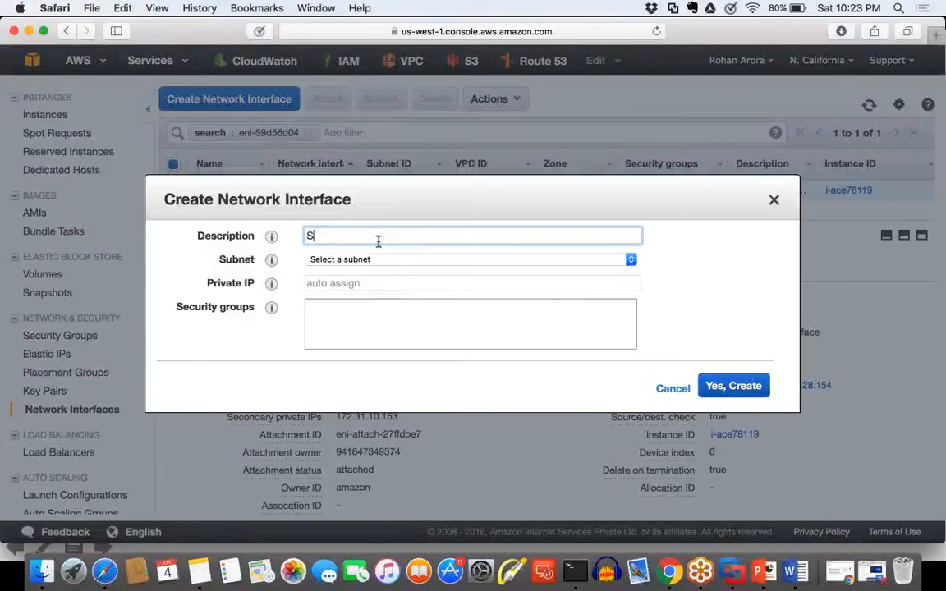
pyautogui.write('econdary ENI')
# Step: Set the new interface's subnet to subnet-c0c07a99 (172.31.0.0/20) in us-west-1b and leave its private IP on auto assign
pyautogui.click(403, 261)
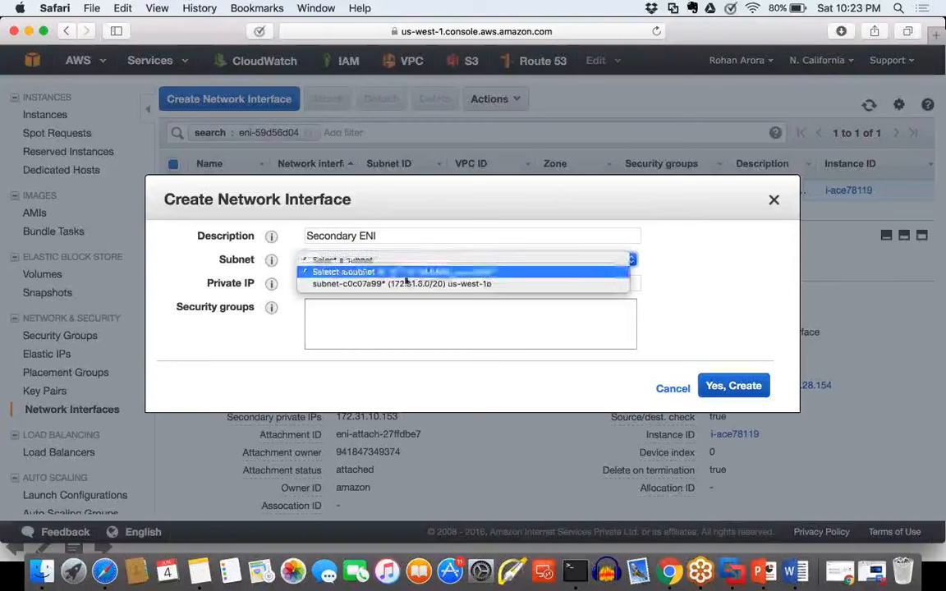
pyautogui.click(405, 284)
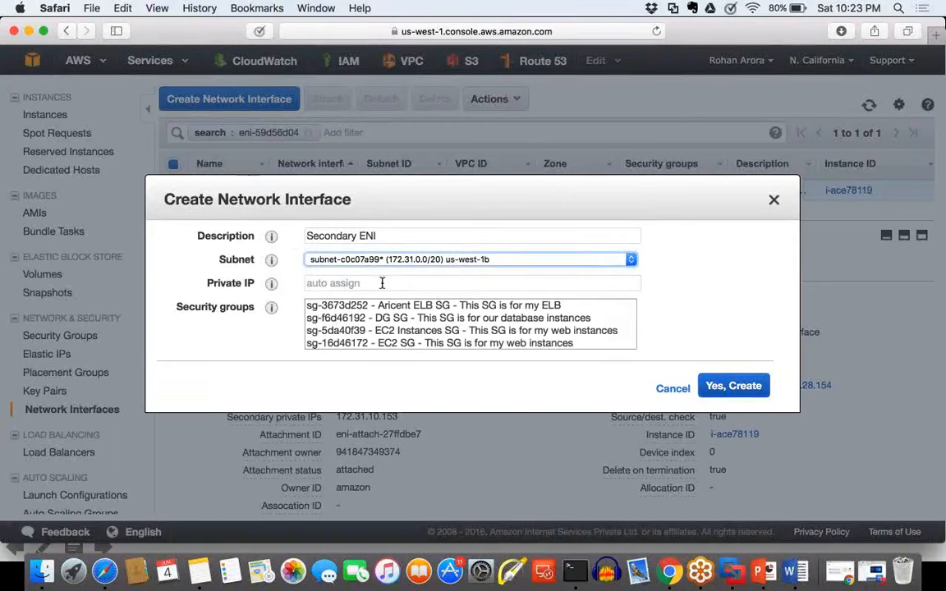
pyautogui.moveTo(218, 285); pyautogui.dragTo(244, 290)
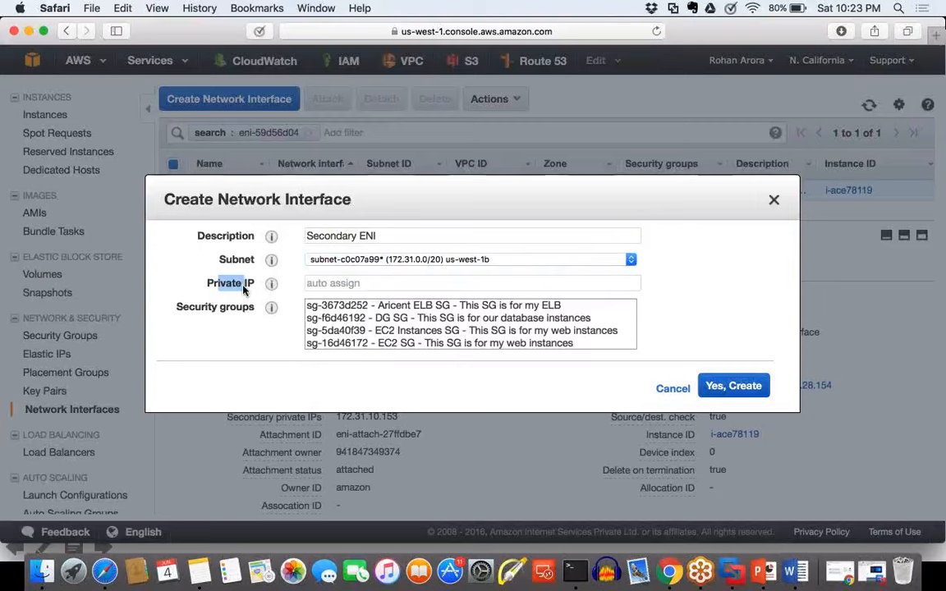
pyautogui.click(244, 288)
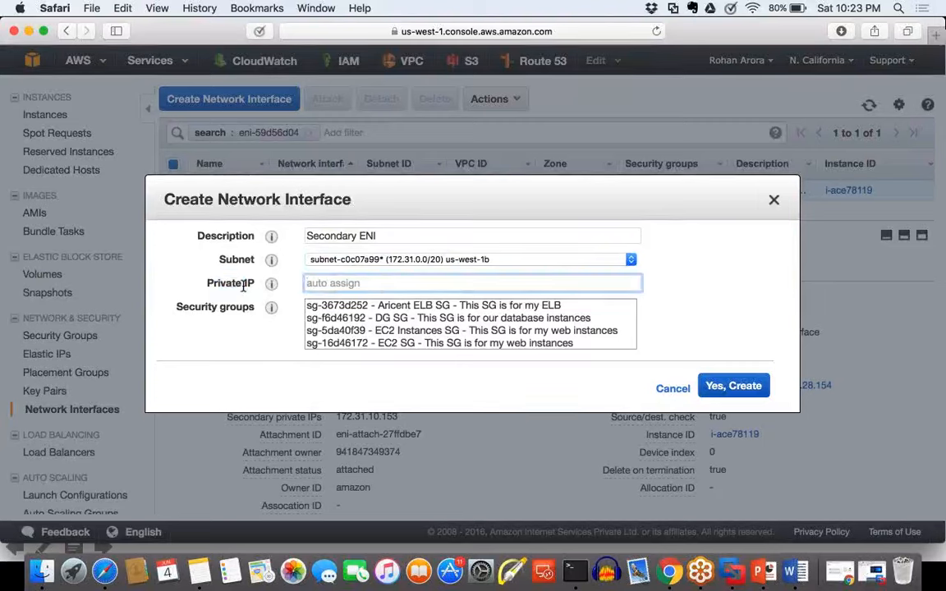
# Step: Assign the EC2 Instances SG security group to the new network interface and create it
pyautogui.scroll(-1, 410, 337)
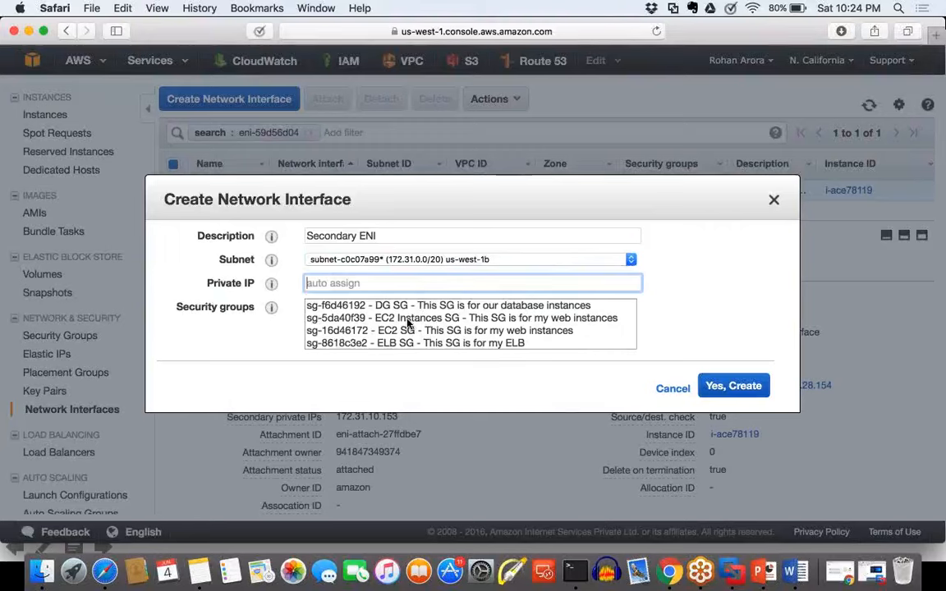
pyautogui.click(409, 324)
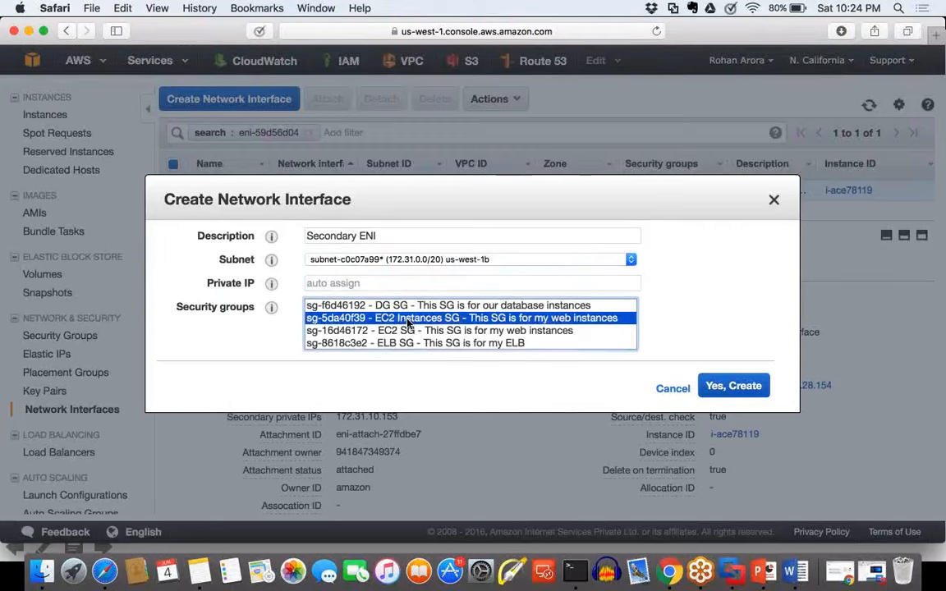
pyautogui.click(766, 387)
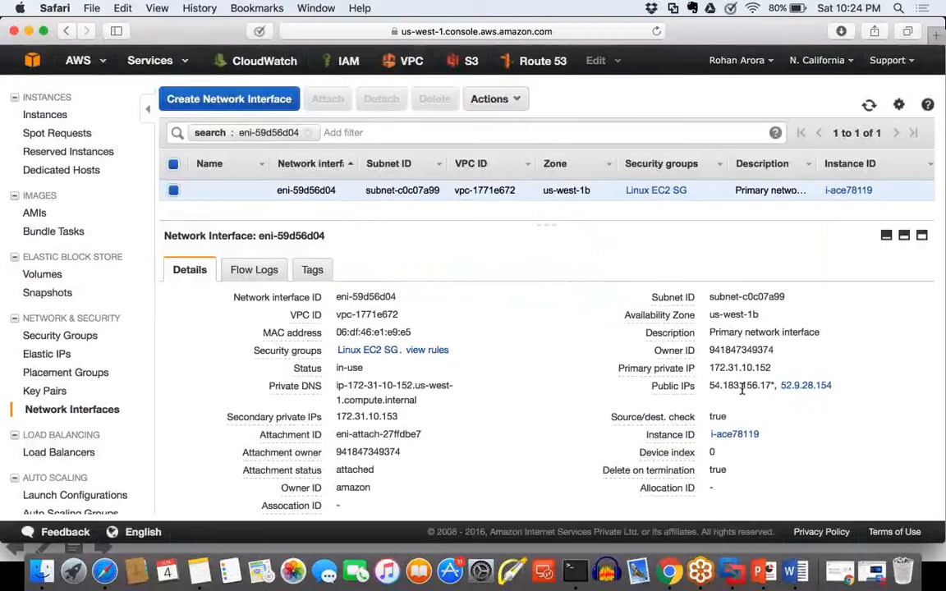
# Step: Remove the search filter from the network interface list and select only the Secondary ENI
pyautogui.click(315, 140)
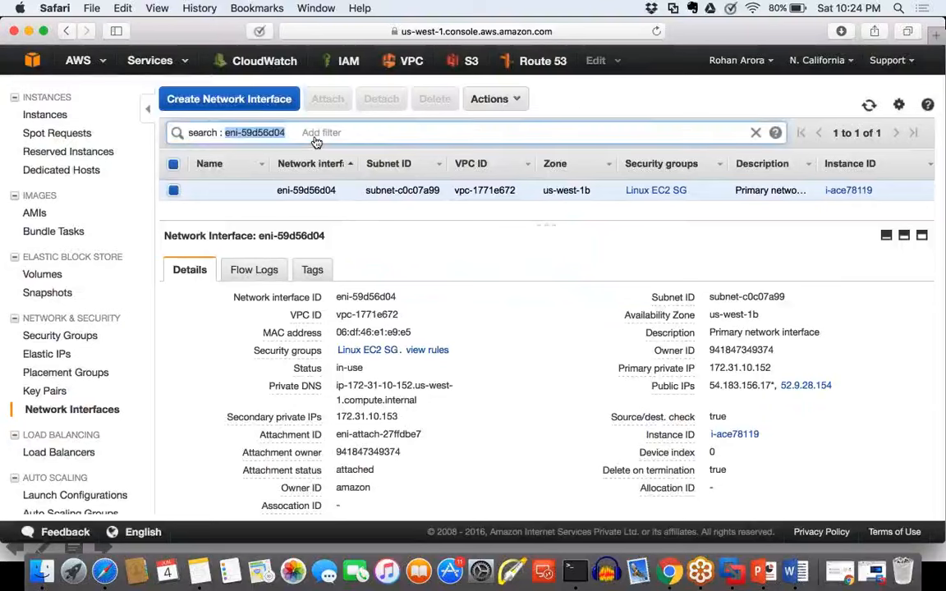
pyautogui.click(523, 133)
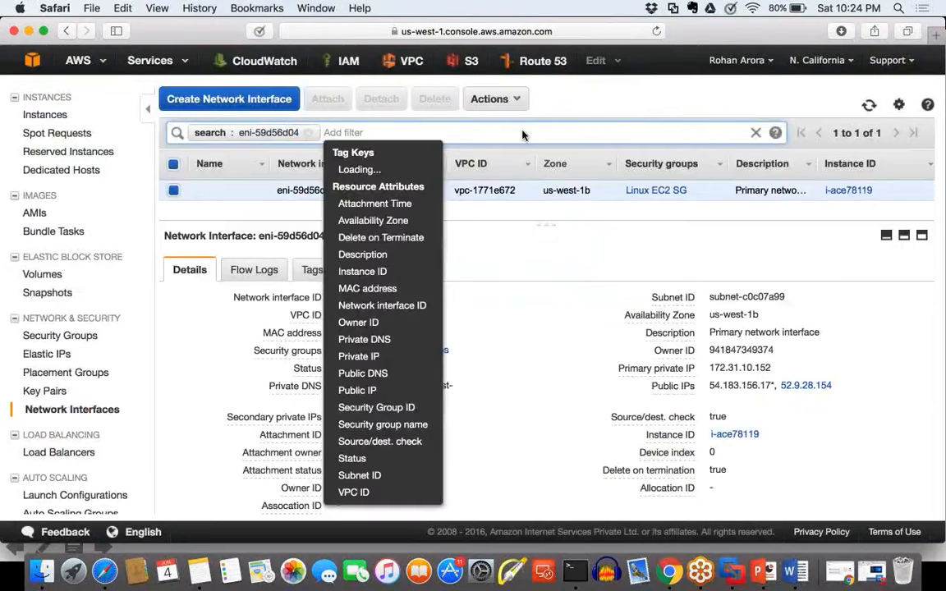
pyautogui.click(523, 133)
pyautogui.click(308, 133)
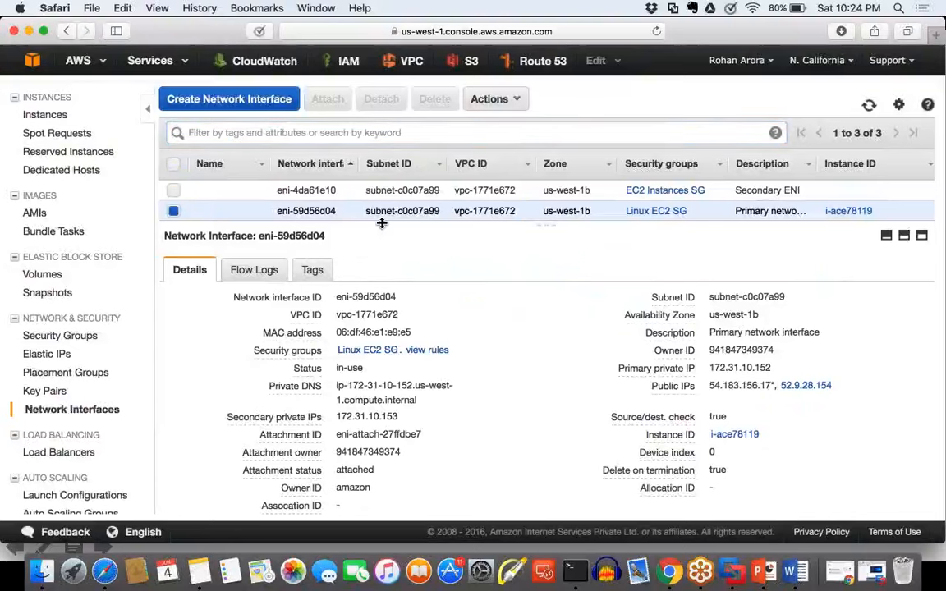
pyautogui.click(174, 191)
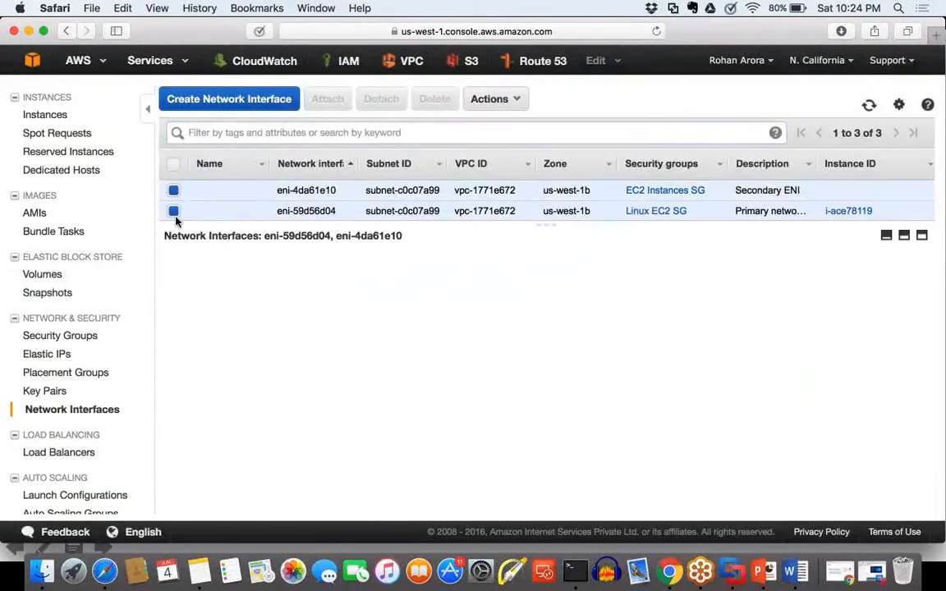
pyautogui.click(173, 211)
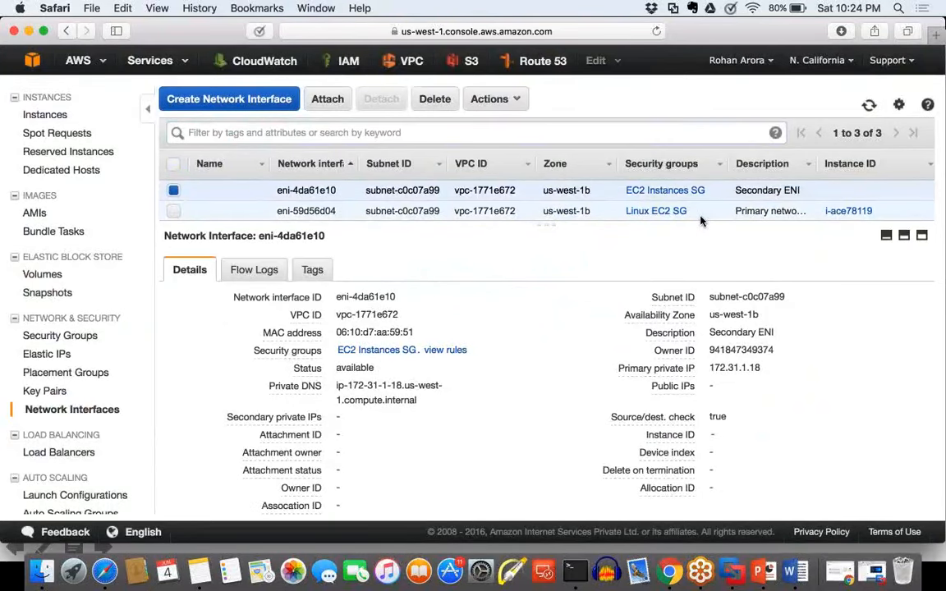
# Step: Attach the Secondary ENI to the instance i-ace78119
pyautogui.scroll(2, 703, 221)
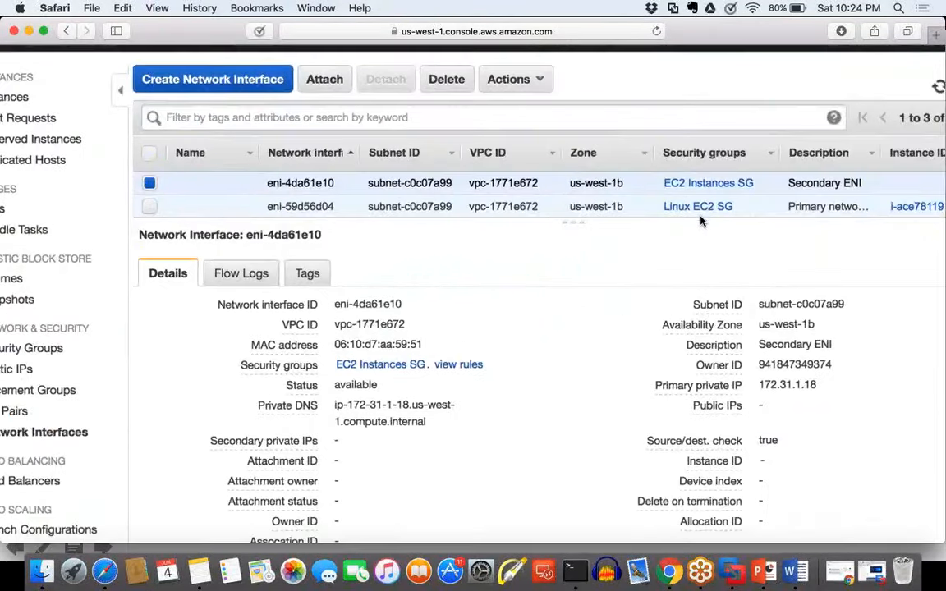
pyautogui.scroll(3, 702, 221)
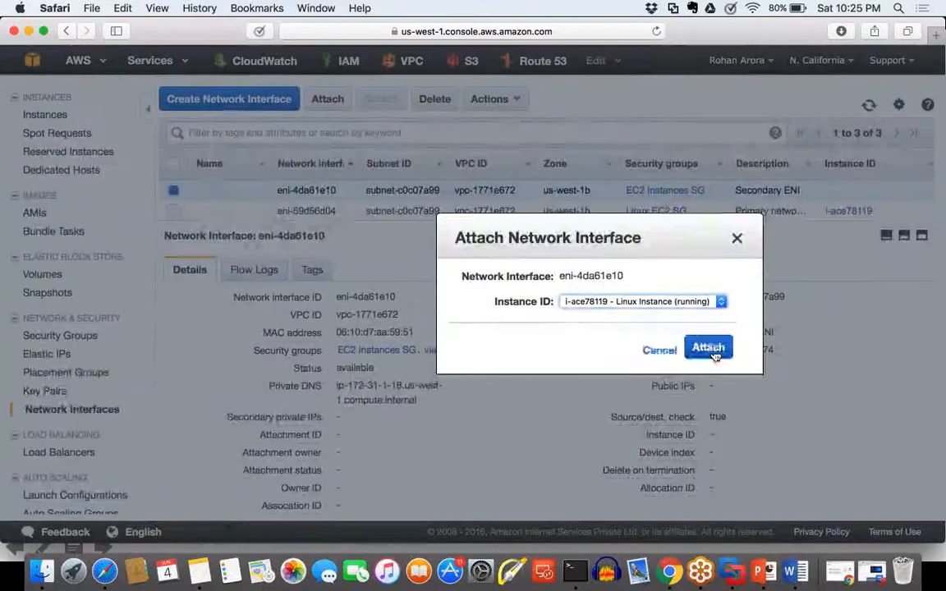
pyautogui.click(712, 350)
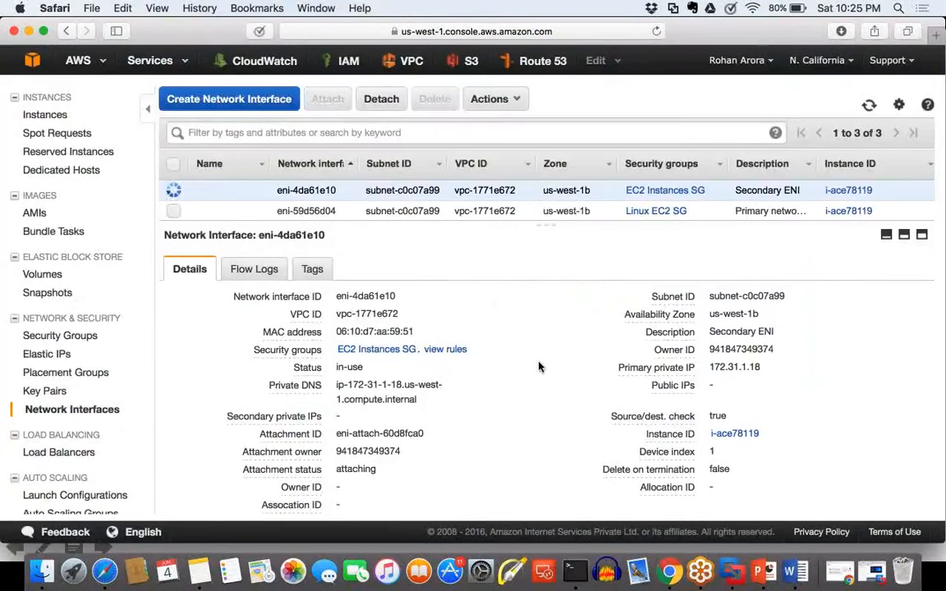
# Step: Open the instance attached to the Secondary ENI and examine the network interfaces in its description
pyautogui.click(743, 436)
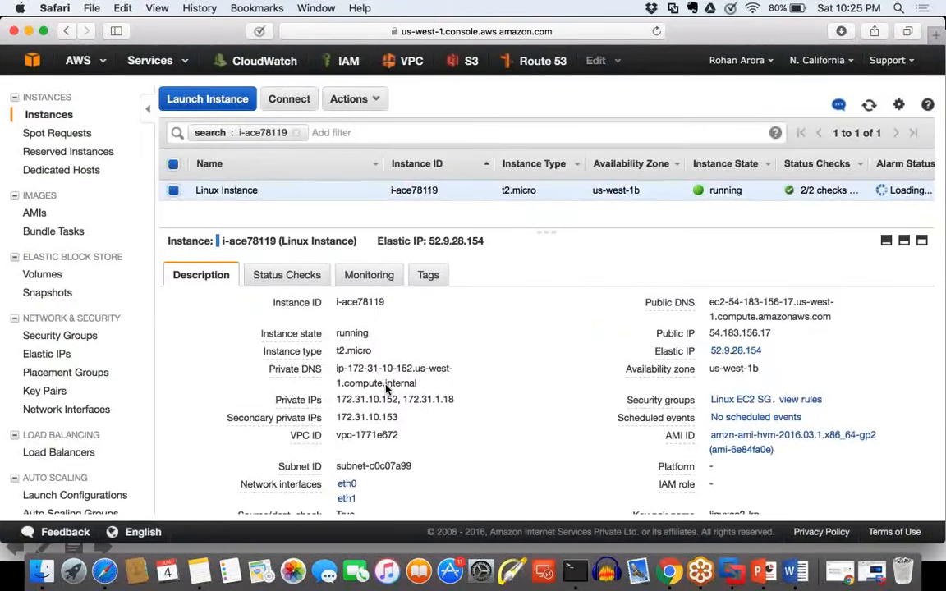
pyautogui.scroll(-4, 386, 389)
pyautogui.scroll(5, 386, 390)
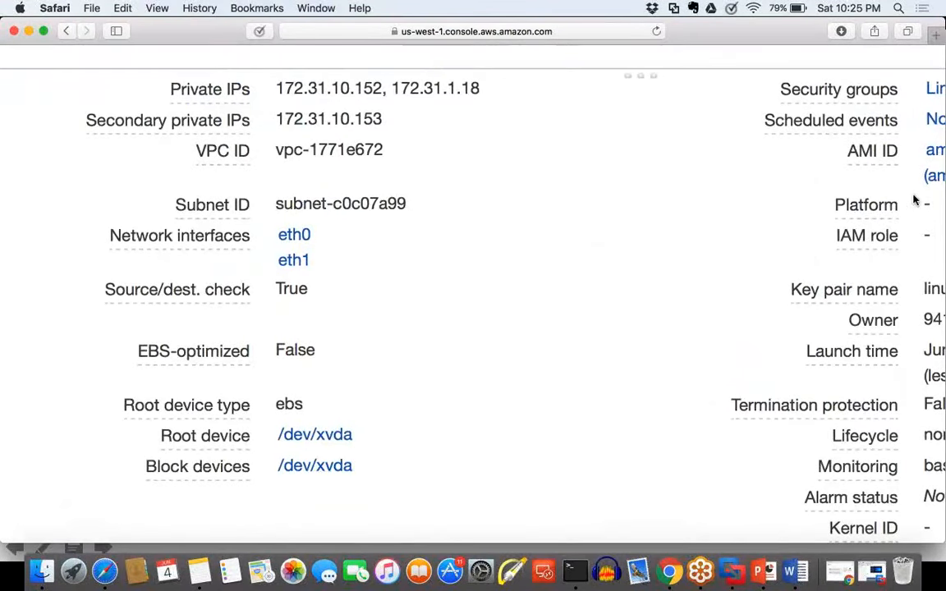
# Step: Tick eth0 with the screen pen, draw an arrow beside eth1, and handwrite a short underlined note next to it
pyautogui.moveTo(321, 238); pyautogui.dragTo(362, 227)
pyautogui.moveTo(317, 260)
pyautogui.mouseDown()
pyautogui.moveTo(355, 261)
pyautogui.moveTo(349, 266)
pyautogui.mouseUp()
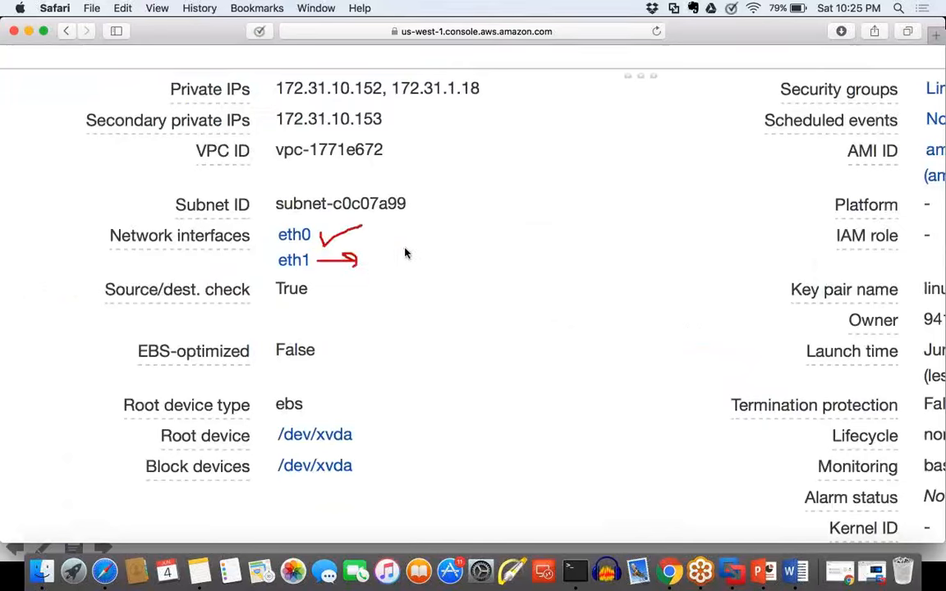
pyautogui.moveTo(404, 244)
pyautogui.mouseDown()
pyautogui.moveTo(382, 266)
pyautogui.moveTo(422, 257)
pyautogui.moveTo(486, 276)
pyautogui.mouseUp()
pyautogui.moveTo(855, 297)
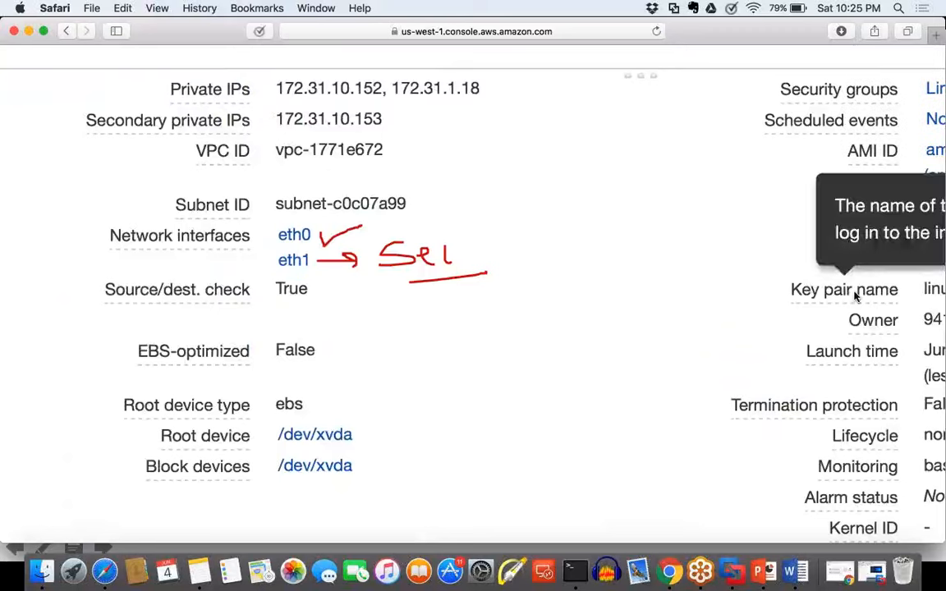
# Step: Clear the pen marks, open the eth1 network interface, and examine its MAC address, private DNS and primary private IP
pyautogui.press('Escape')
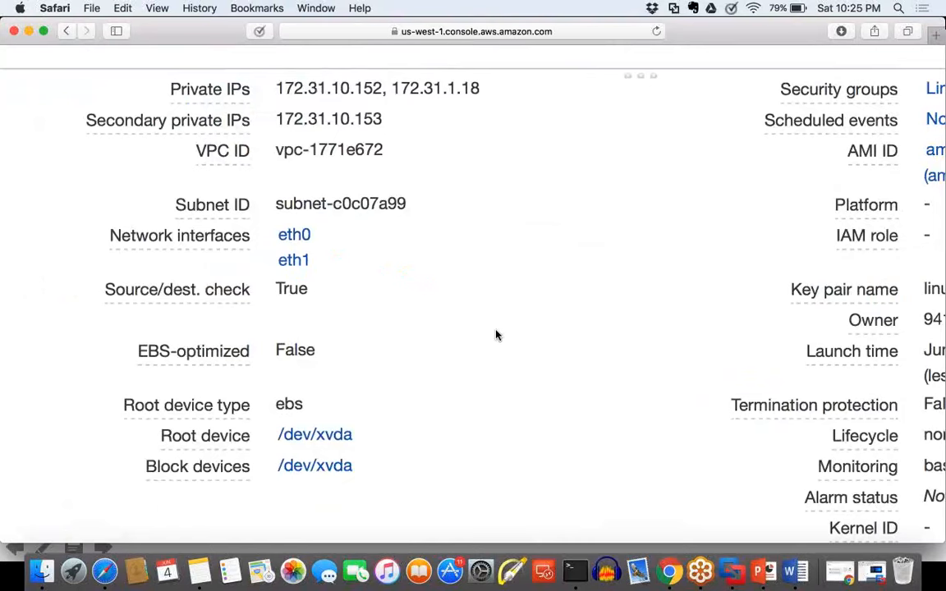
pyautogui.click(293, 260)
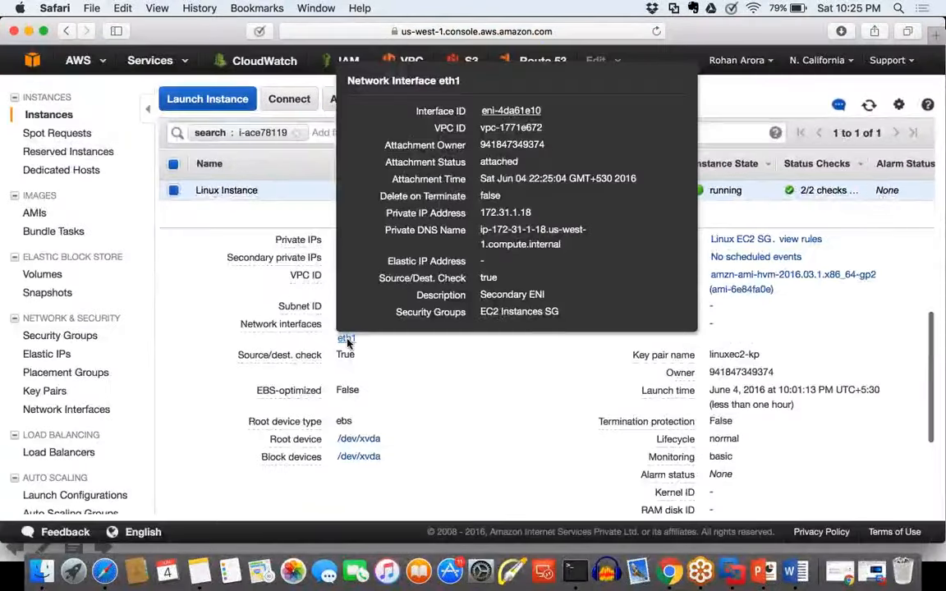
pyautogui.click(511, 110)
pyautogui.moveTo(413, 333); pyautogui.dragTo(334, 334)
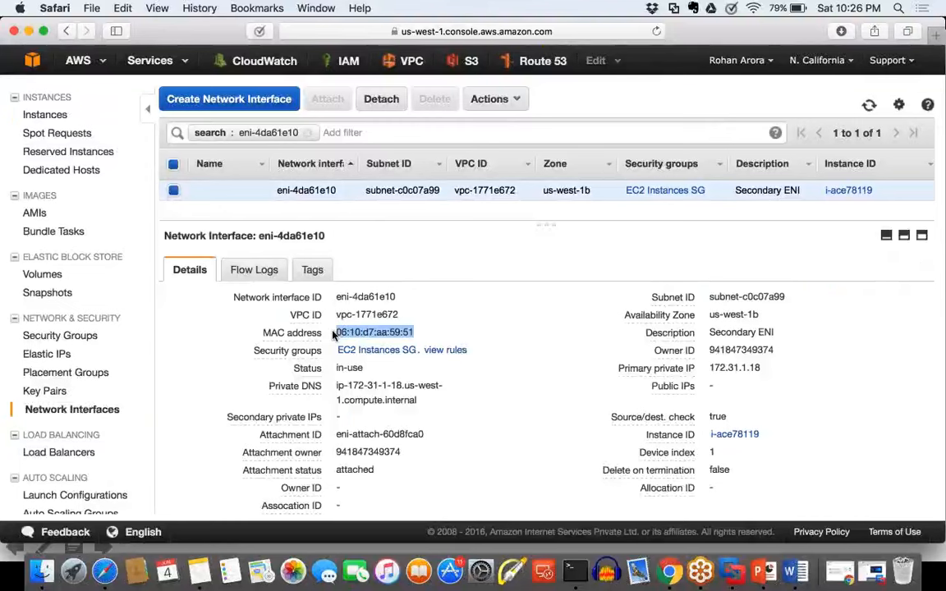
pyautogui.moveTo(416, 400); pyautogui.dragTo(329, 392)
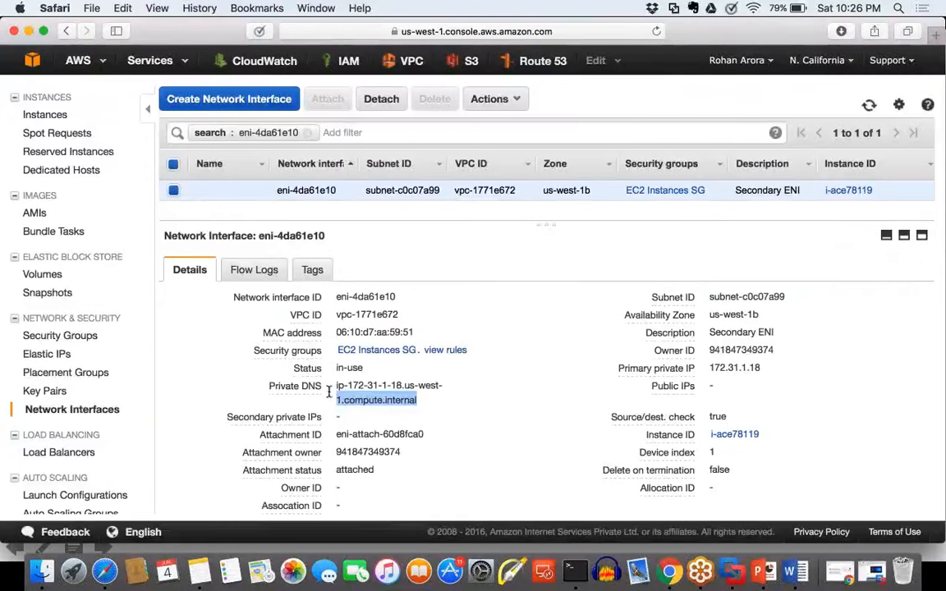
pyautogui.click(507, 444)
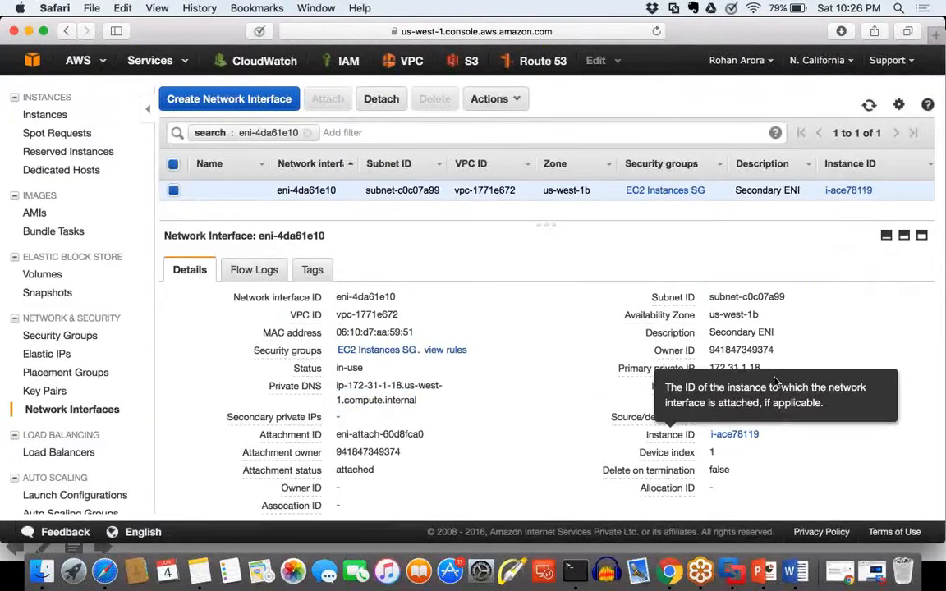
pyautogui.moveTo(783, 368); pyautogui.dragTo(713, 368)
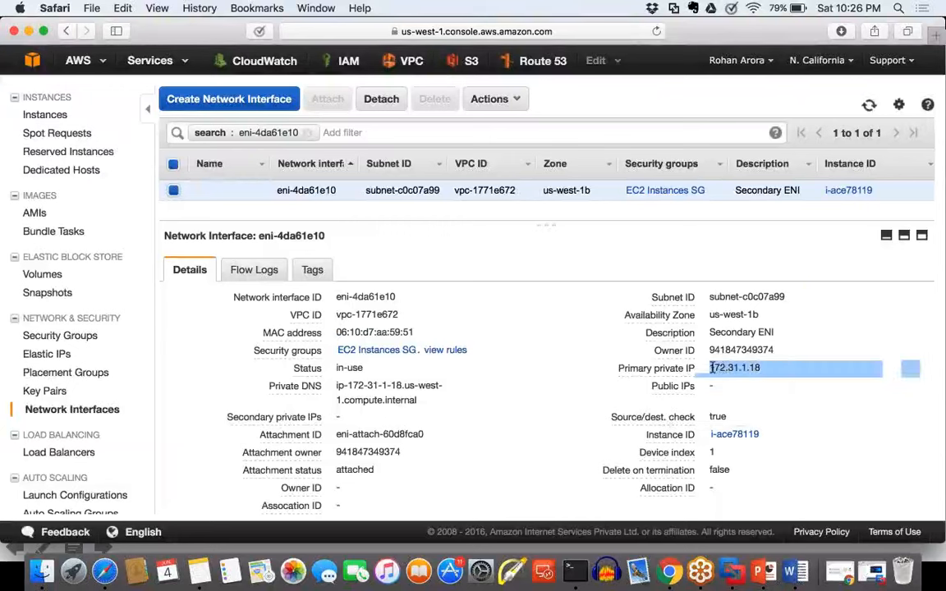
pyautogui.click(713, 368)
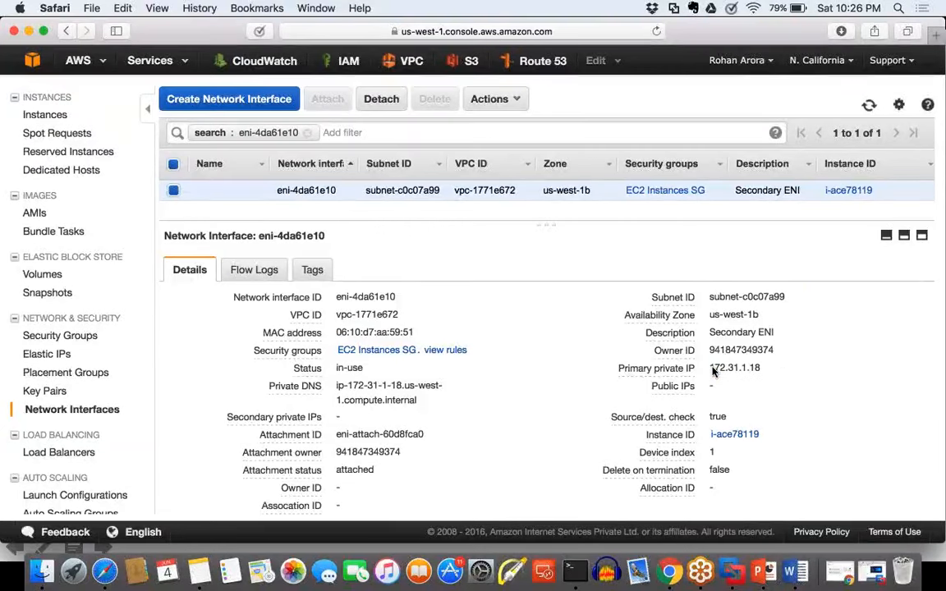
pyautogui.moveTo(764, 368); pyautogui.dragTo(711, 367)
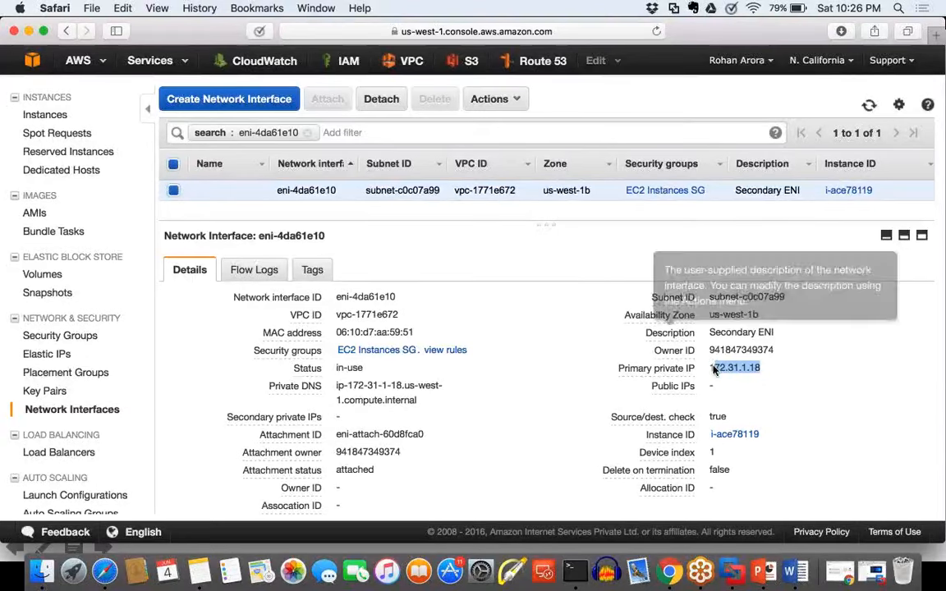
# Step: Examine the private and public IP assignments of the Secondary ENI in Manage Private IP Addresses, leaving them unmodified
pyautogui.click(510, 105)
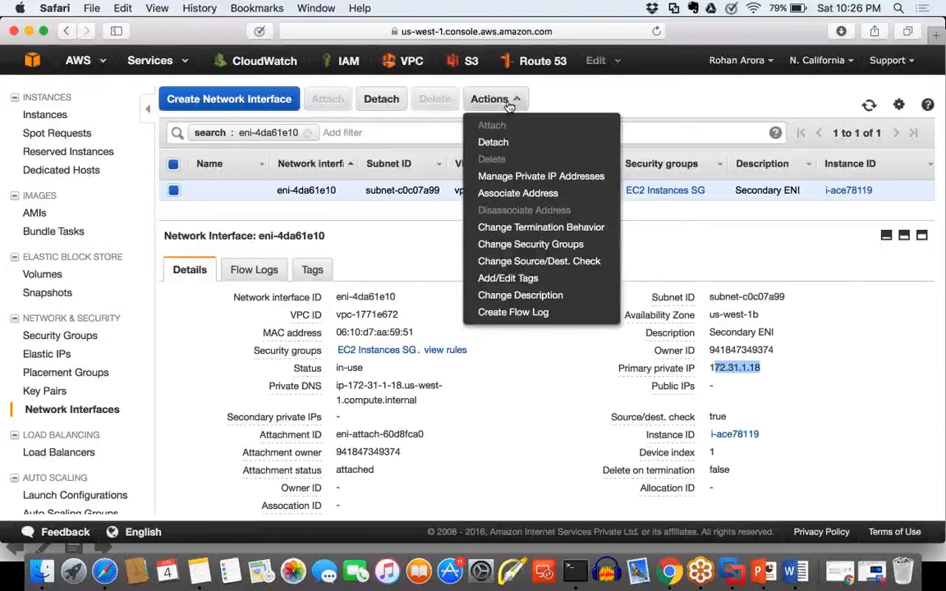
pyautogui.click(515, 177)
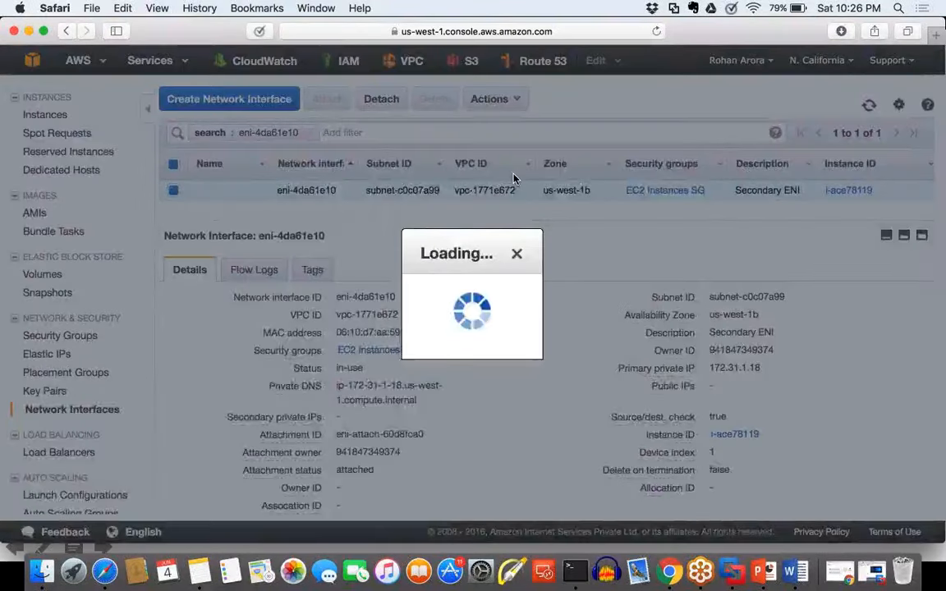
pyautogui.tripleClick(355, 328)
pyautogui.click(355, 328)
pyautogui.moveTo(355, 324); pyautogui.dragTo(274, 316)
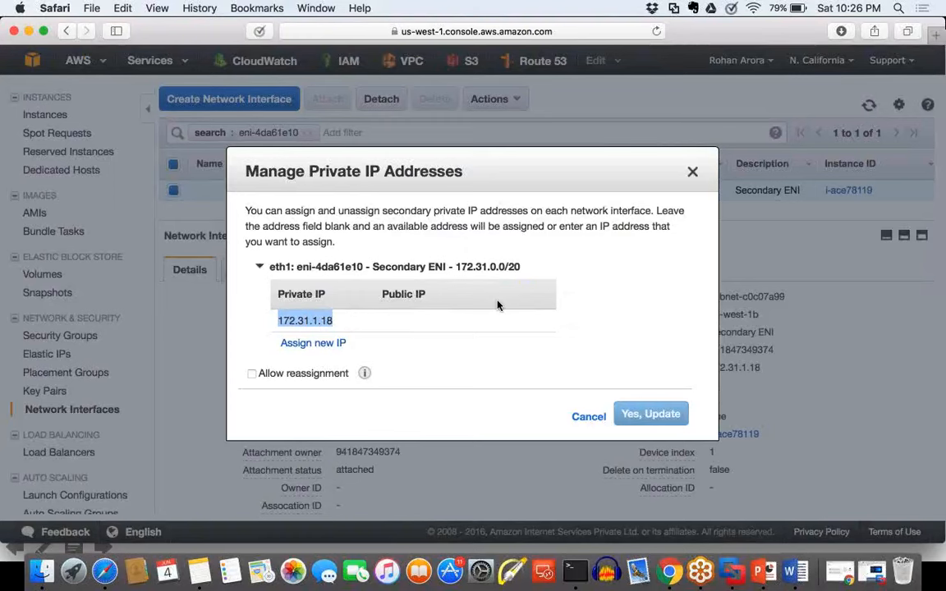
pyautogui.press('Escape')
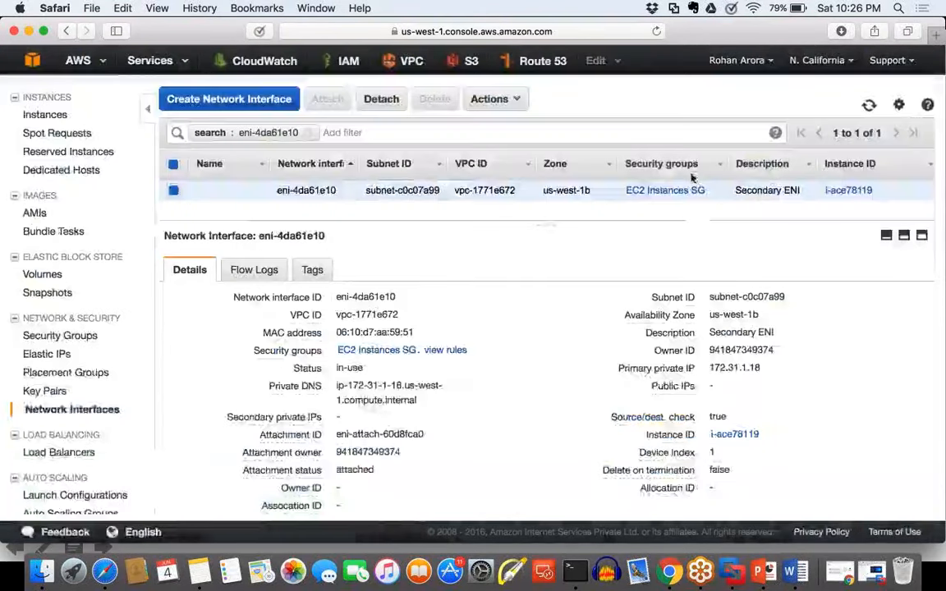
# Step: Copy the Secondary ENI's network interface ID, then allocate a new Elastic IP address and show its entry
pyautogui.moveTo(399, 299); pyautogui.dragTo(335, 301)
pyautogui.press('cmd+c')
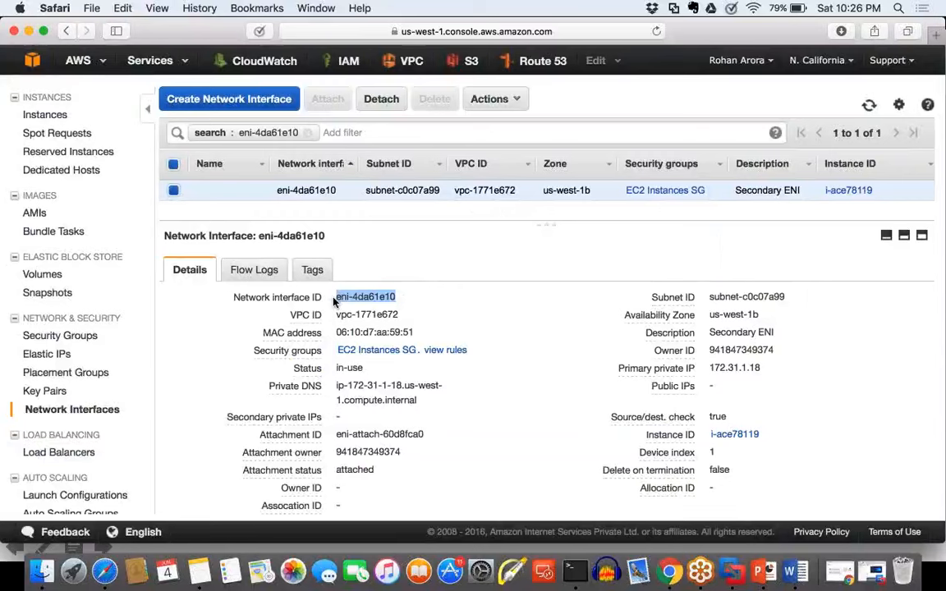
pyautogui.scroll(-1, 78, 300)
pyautogui.scroll(2, 78, 301)
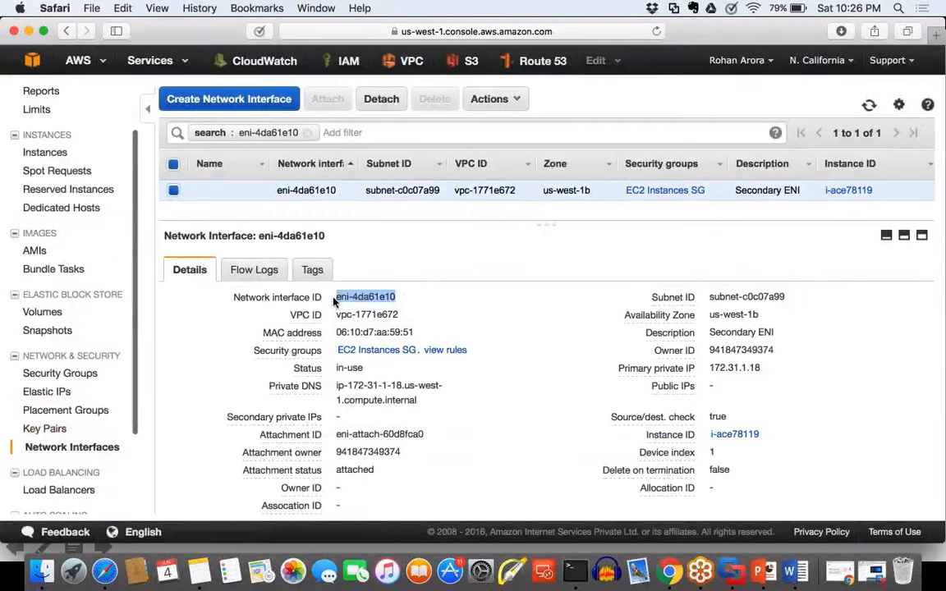
pyautogui.scroll(-3, 78, 300)
pyautogui.scroll(2, 61, 353)
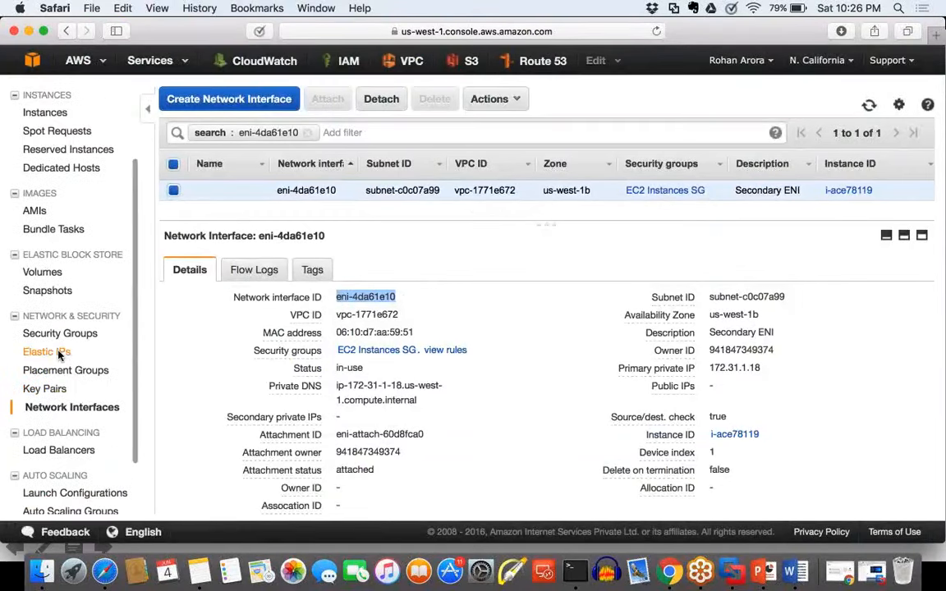
pyautogui.click(59, 353)
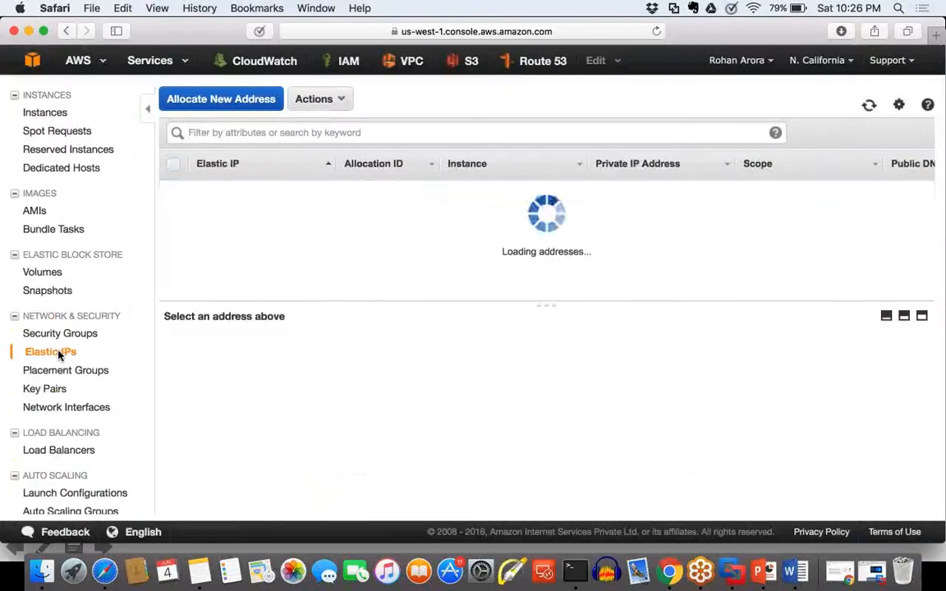
pyautogui.click(257, 100)
pyautogui.click(545, 331)
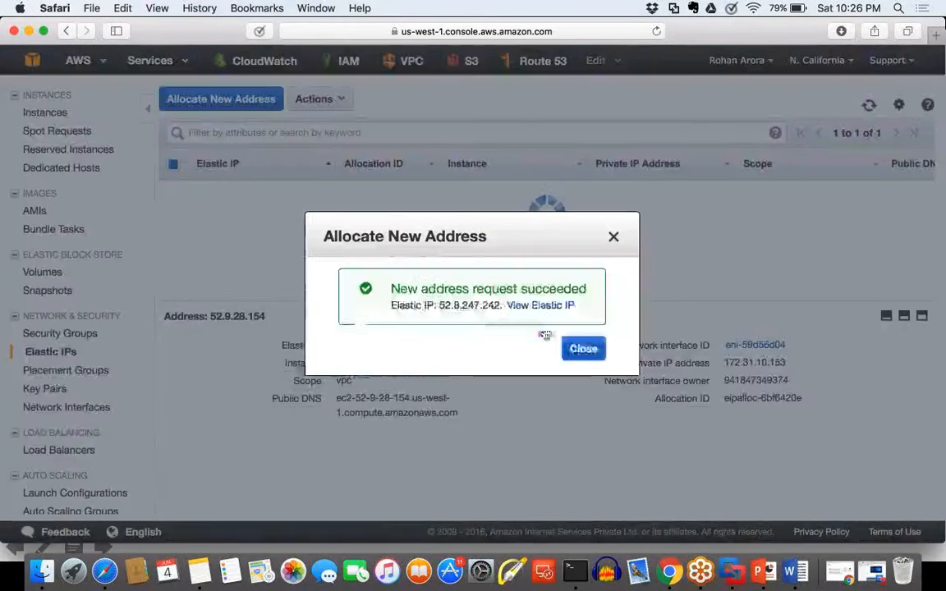
pyautogui.click(540, 305)
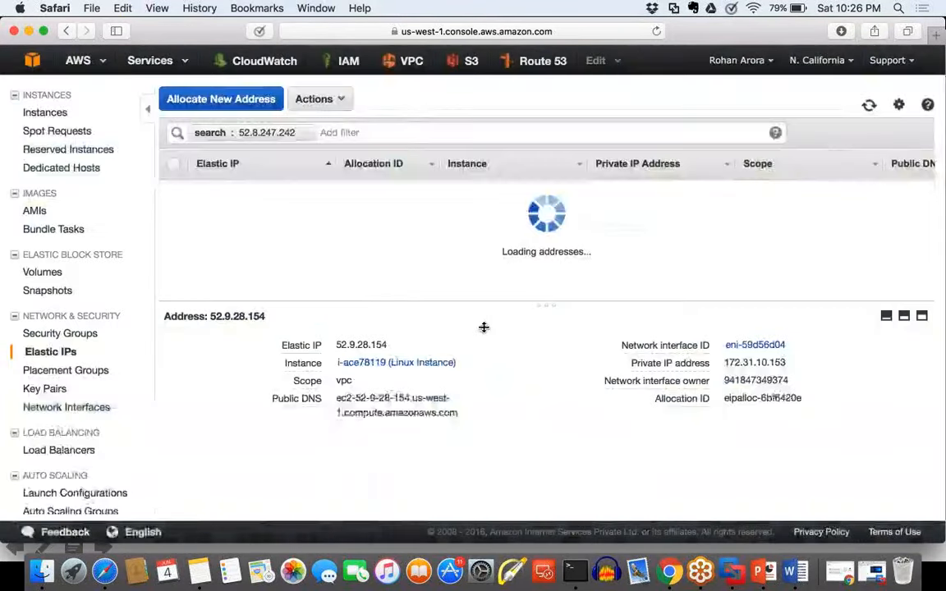
# Step: Associate the newly allocated Elastic IP with network interface eni-4da61e10 on private IP 172.31.1.18
pyautogui.click(314, 98)
pyautogui.click(357, 160)
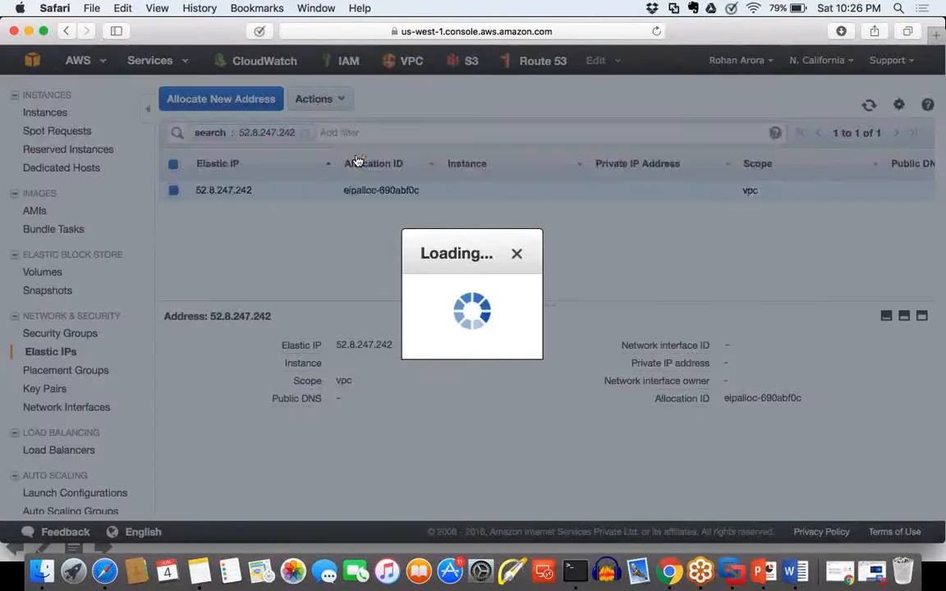
pyautogui.rightClick(409, 245)
pyautogui.click(437, 277)
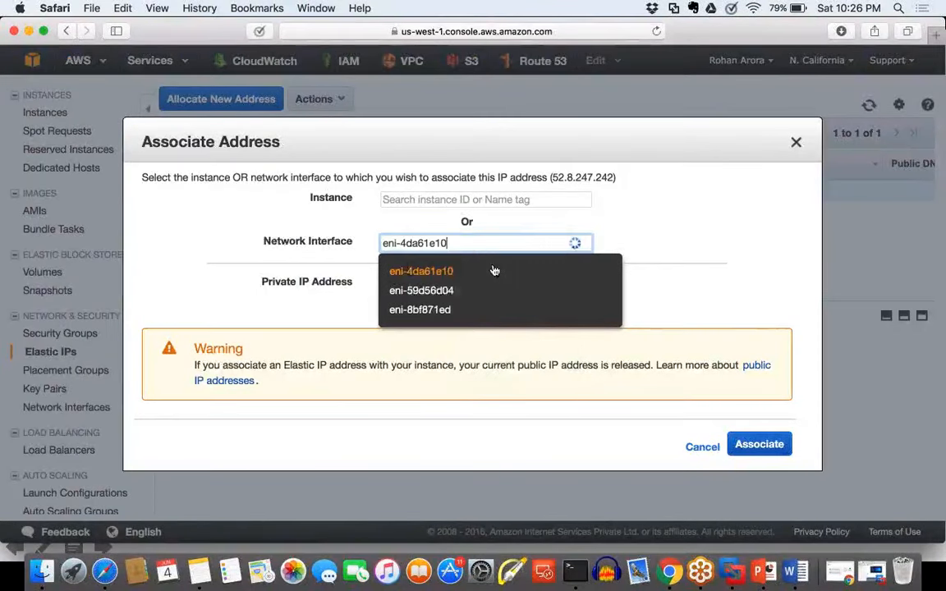
pyautogui.click(493, 268)
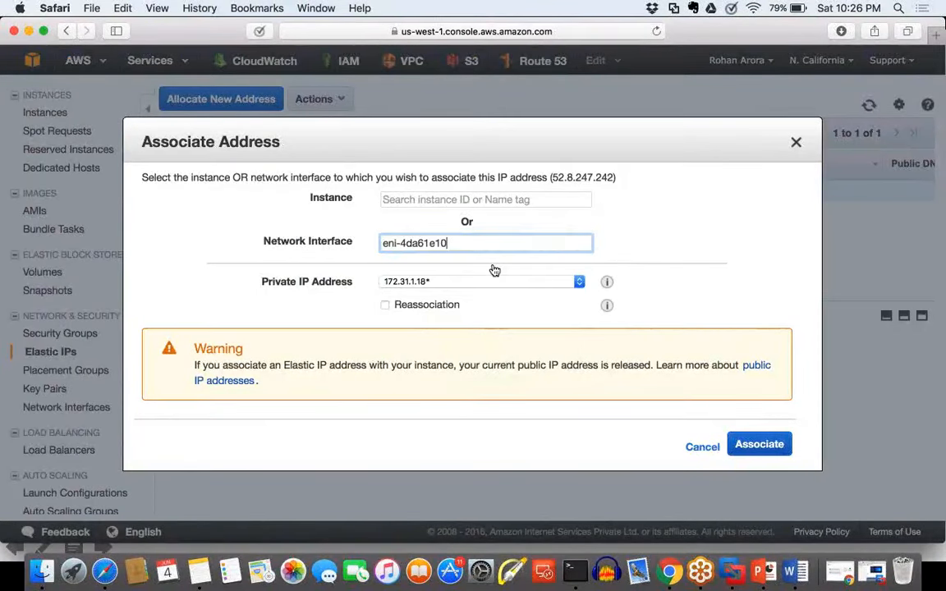
pyautogui.click(756, 443)
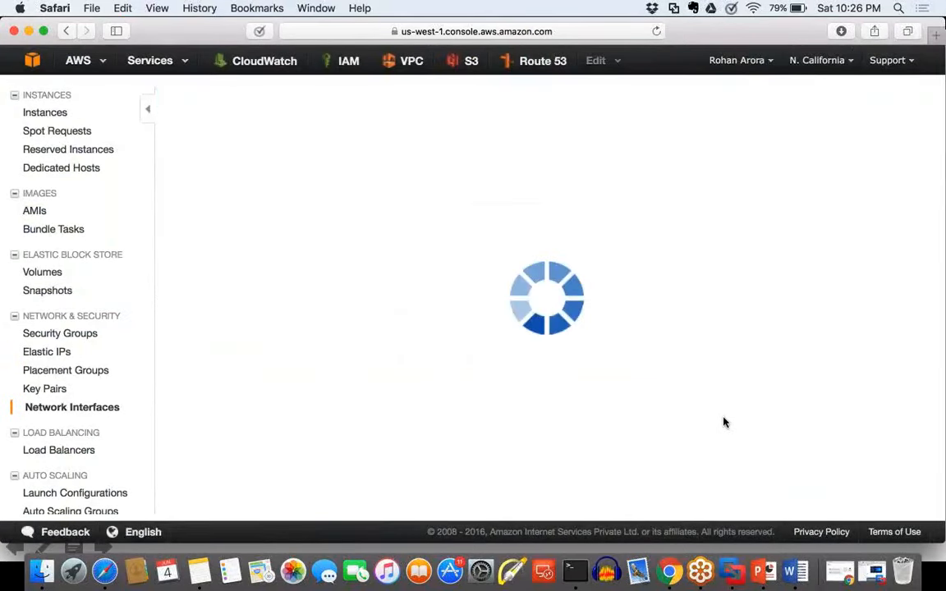
# Step: Check the public IP mapped to the Secondary ENI's private address in Manage Private IP Addresses
pyautogui.click(496, 100)
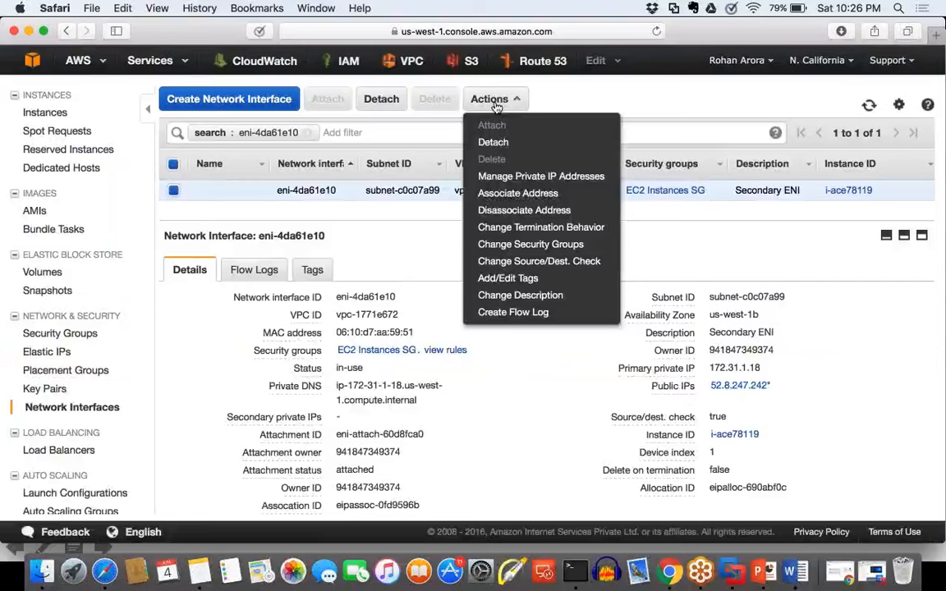
pyautogui.click(517, 175)
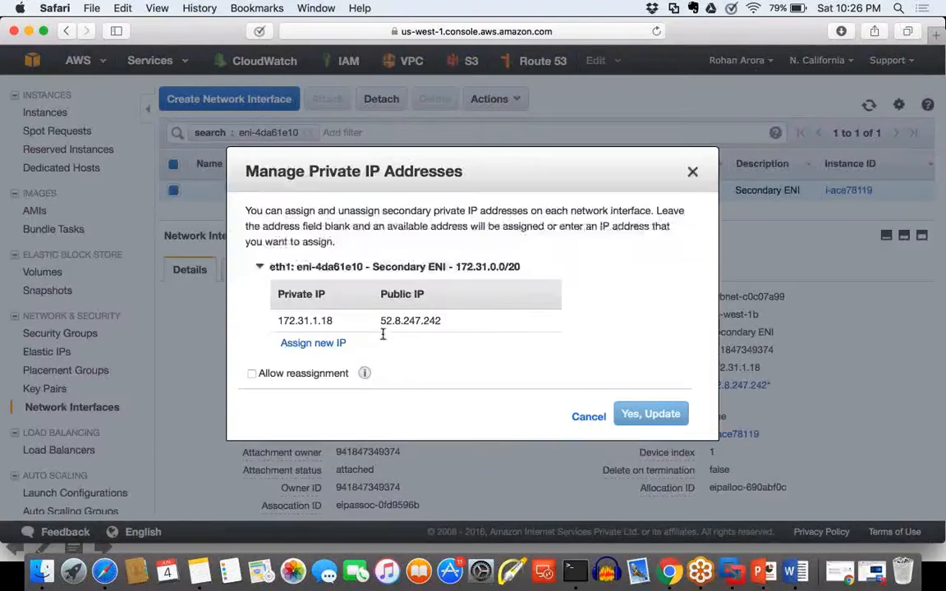
pyautogui.moveTo(450, 323); pyautogui.dragTo(380, 322)
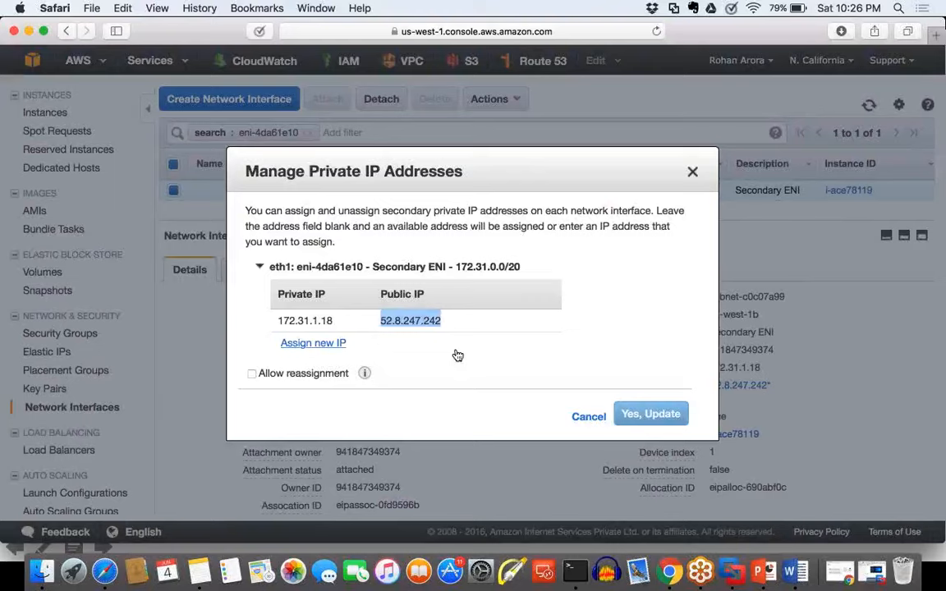
pyautogui.click(694, 172)
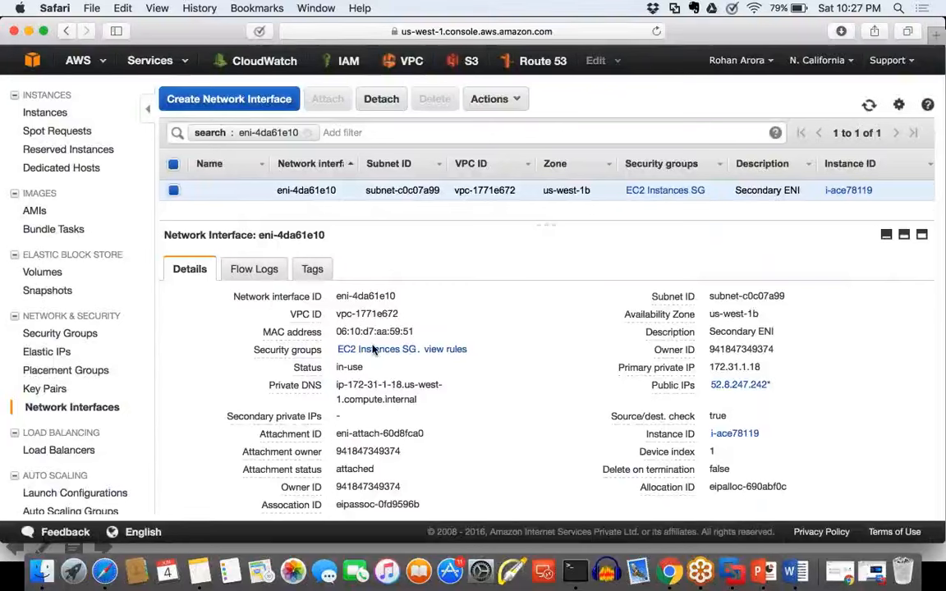
# Step: Box the Secondary ENI's MAC address and its private and public IPs with the screen pen, then clear the marks
pyautogui.moveTo(433, 321)
pyautogui.mouseDown()
pyautogui.moveTo(433, 333)
pyautogui.moveTo(257, 337)
pyautogui.moveTo(441, 319)
pyautogui.mouseUp()
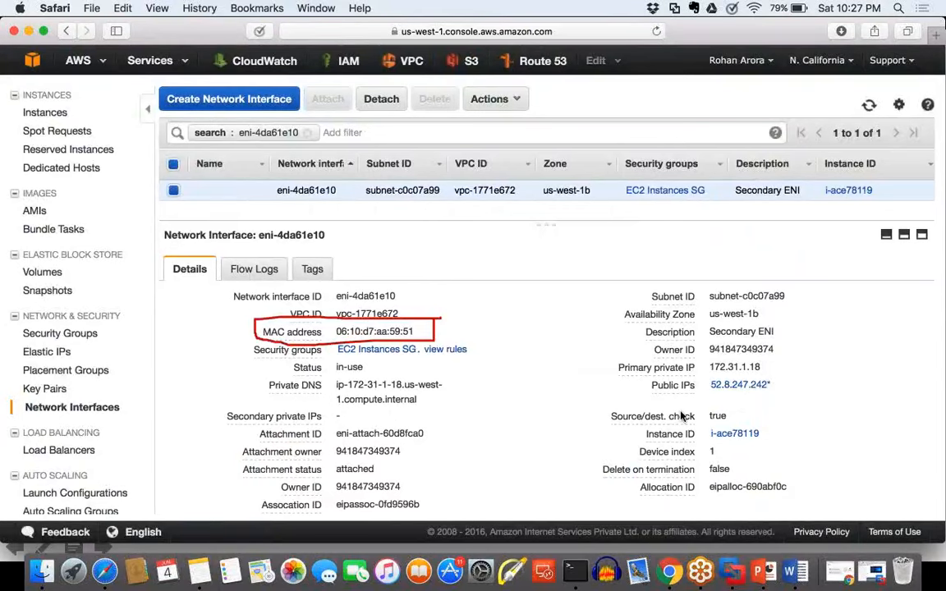
pyautogui.moveTo(710, 359)
pyautogui.mouseDown()
pyautogui.moveTo(711, 402)
pyautogui.moveTo(787, 361)
pyautogui.moveTo(727, 348)
pyautogui.moveTo(703, 357)
pyautogui.mouseUp()
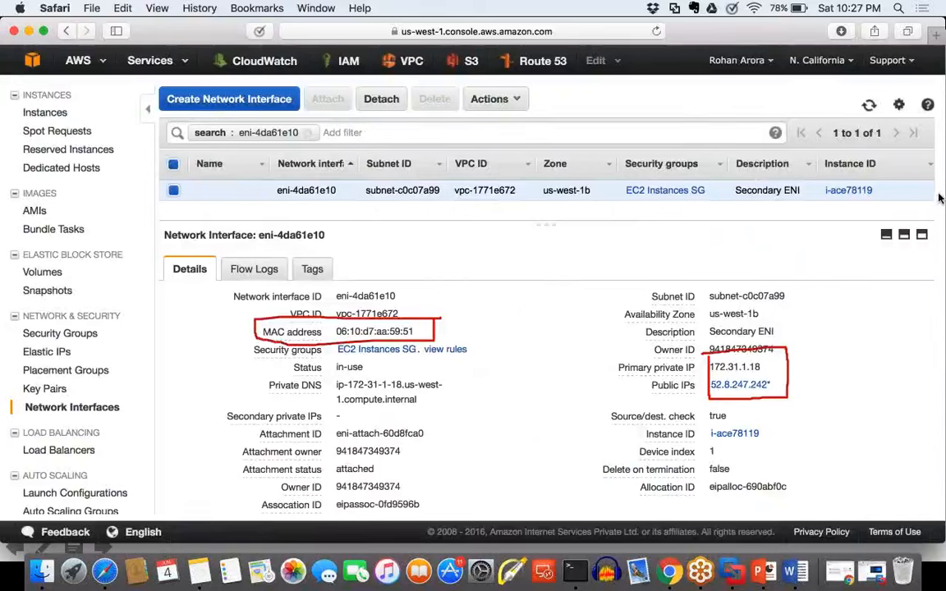
pyautogui.click(873, 290)
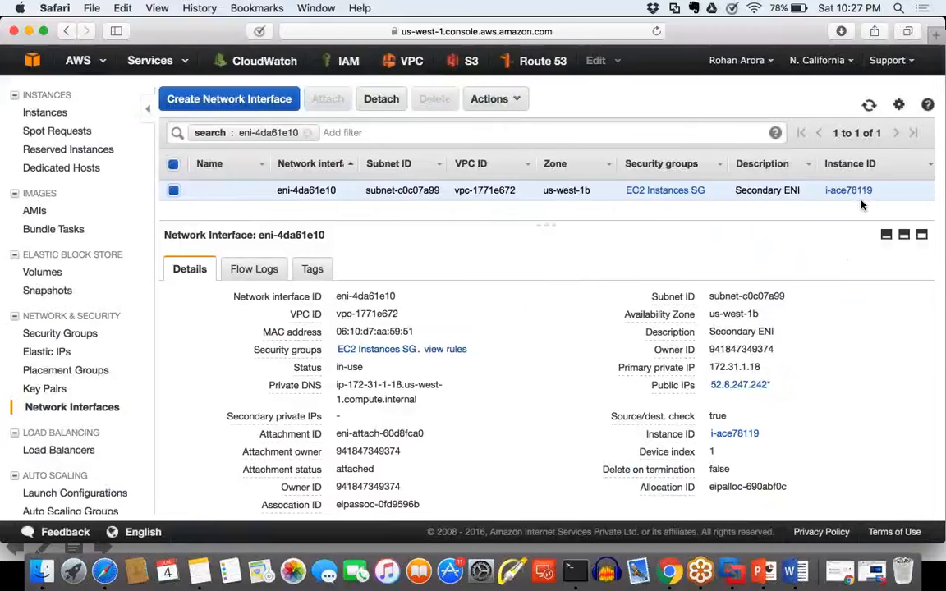
# Step: Configure a new Amazon Linux t2.micro instance with the Name tag TEST ENI, keeping the default instance details and storage
pyautogui.scroll(4, 115, 87)
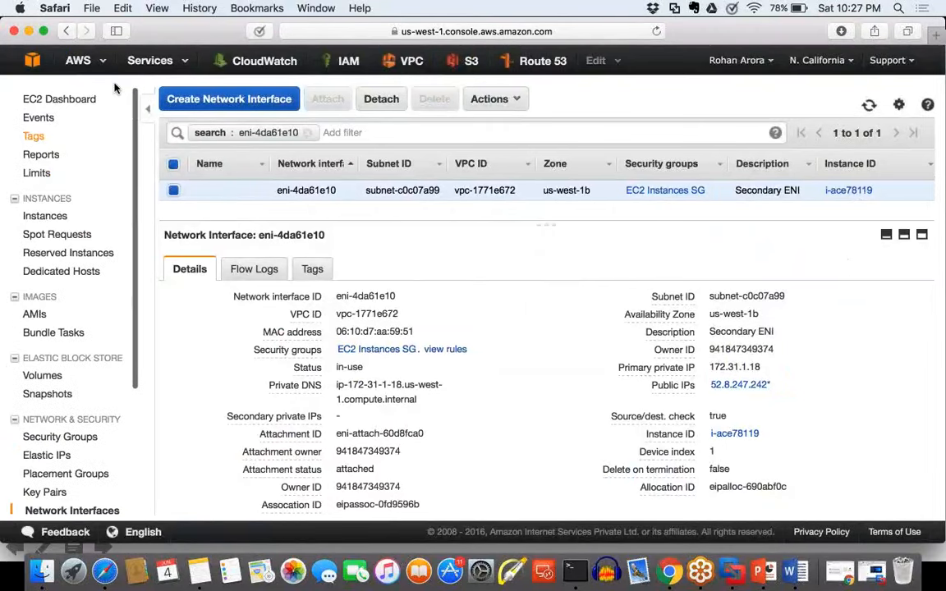
pyautogui.click(46, 212)
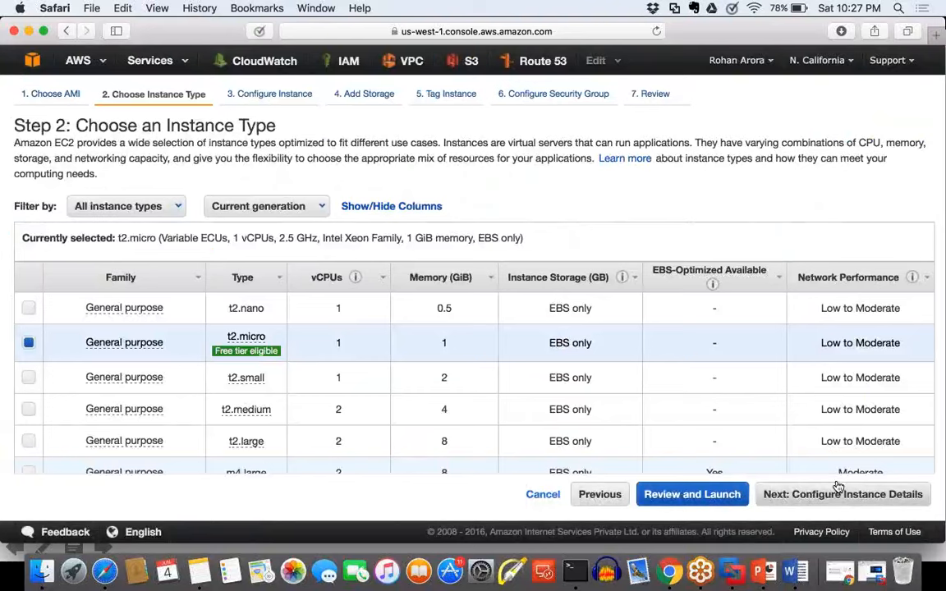
pyautogui.click(838, 487)
pyautogui.click(424, 285)
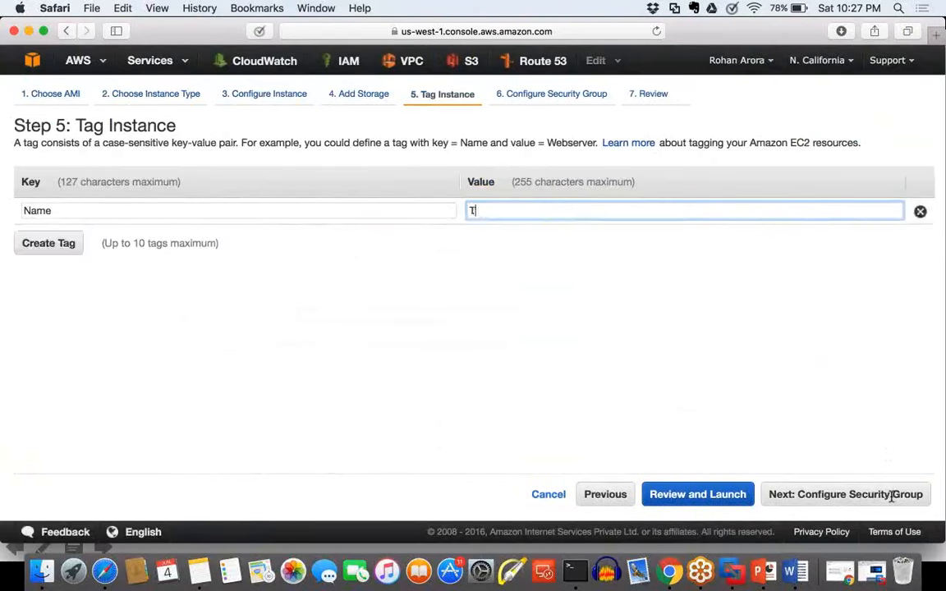
pyautogui.write('EST ENI')
pyautogui.click(830, 496)
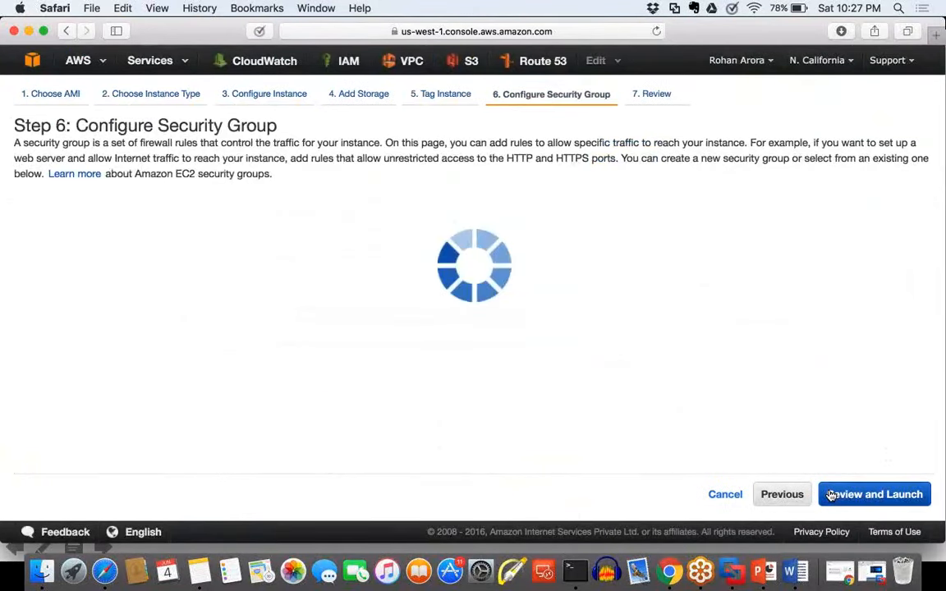
# Step: Review the new instance and try to launch it with the existing key pair linuxec2-kp, acknowledging access to its private key file
pyautogui.click(830, 495)
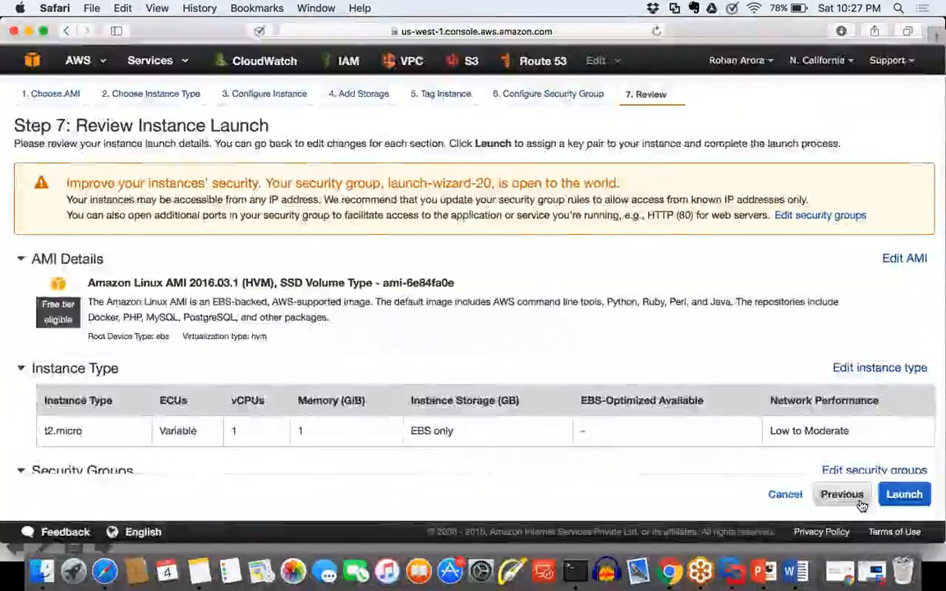
pyautogui.click(905, 495)
pyautogui.click(410, 346)
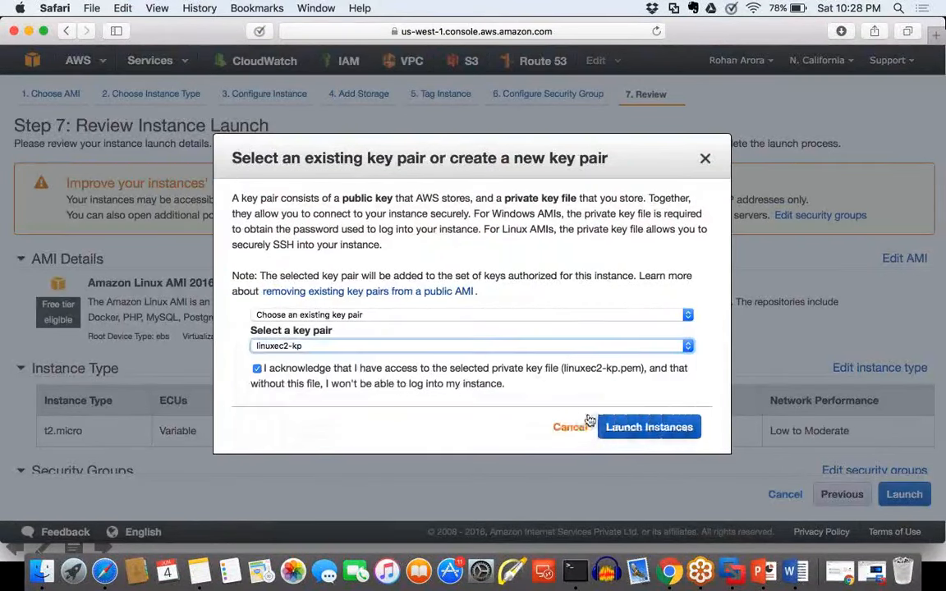
pyautogui.click(649, 426)
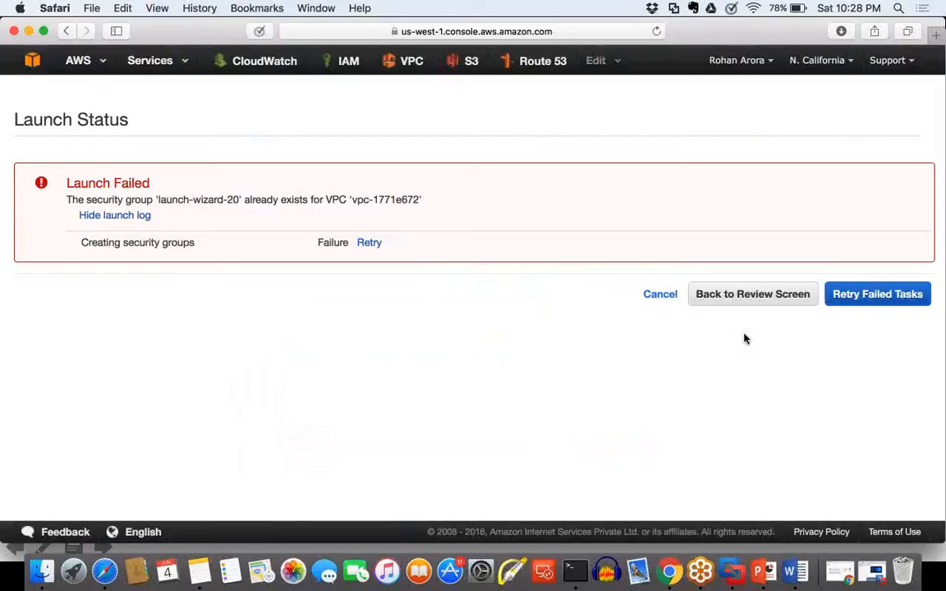
# Step: Return to the launch review, assign the existing security group Aricent ELB SG instead of a new one, and continue to the review
pyautogui.click(753, 296)
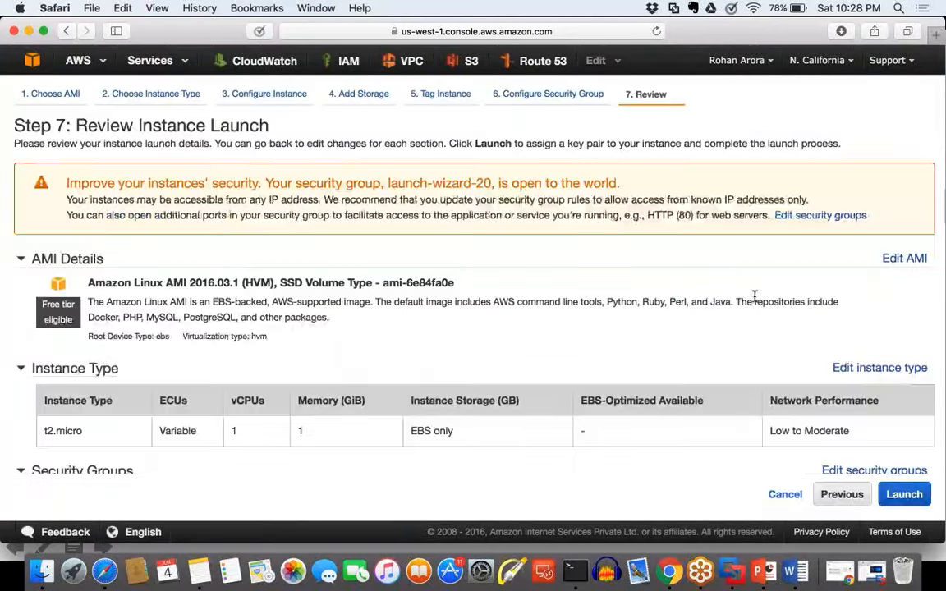
pyautogui.scroll(-5, 756, 301)
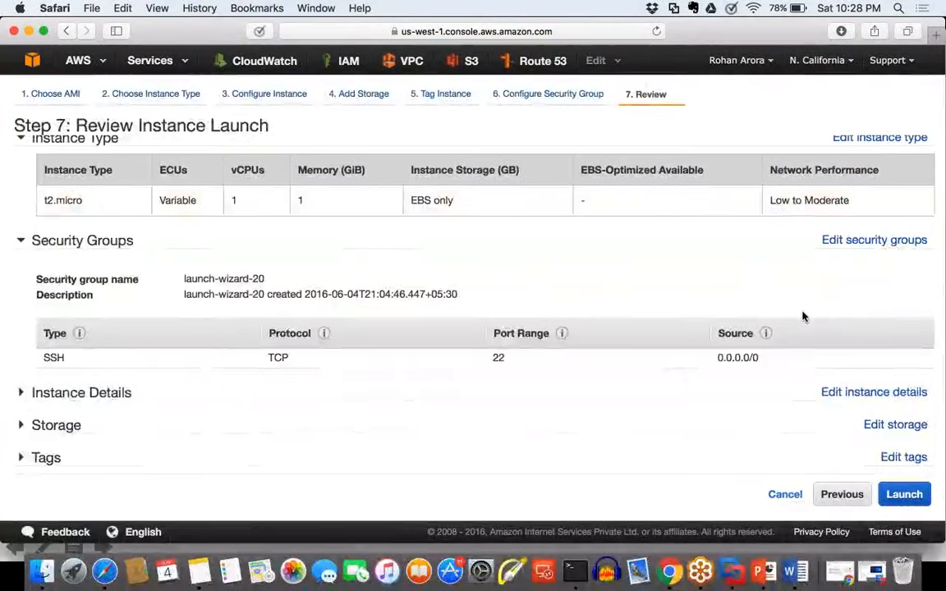
pyautogui.click(877, 241)
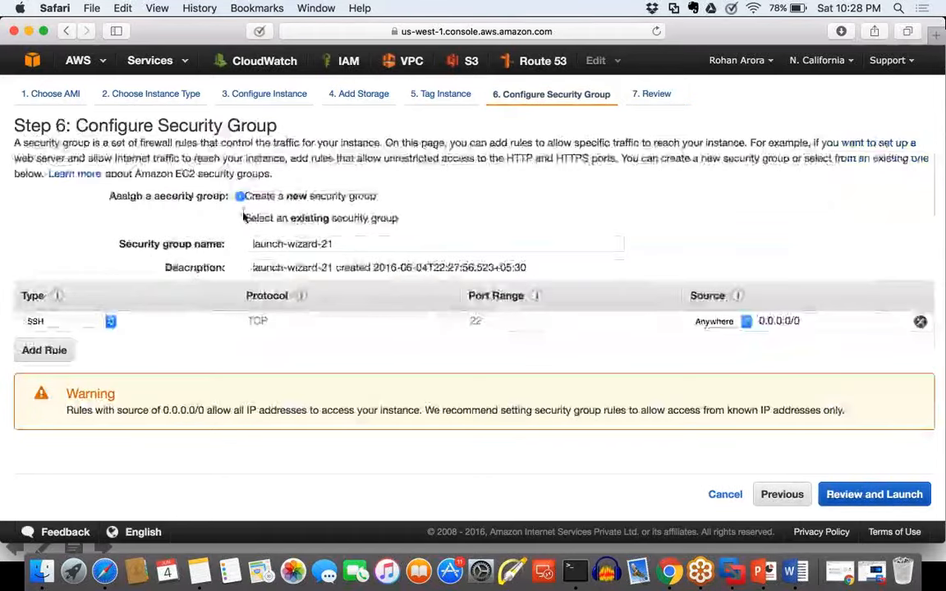
pyautogui.click(263, 219)
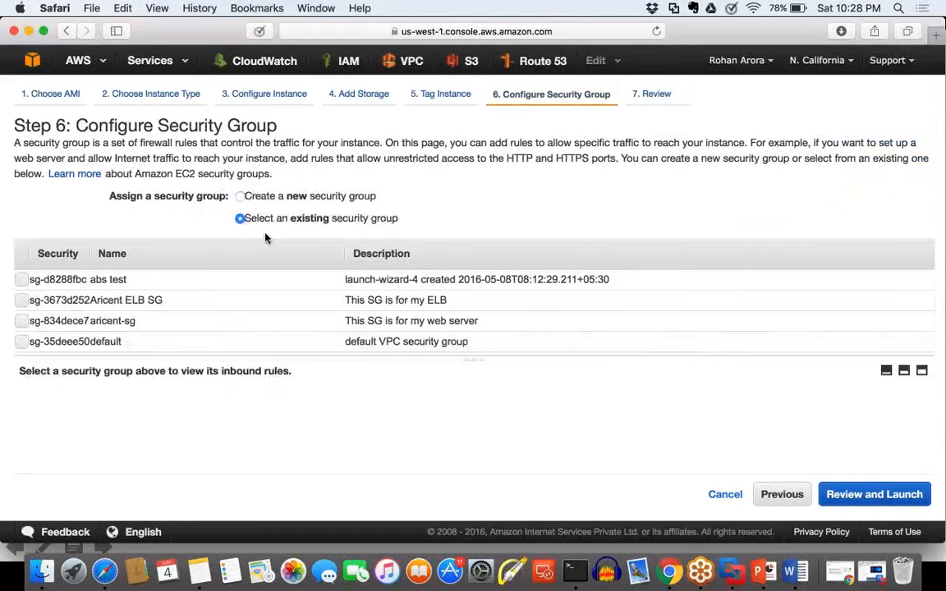
pyautogui.click(185, 301)
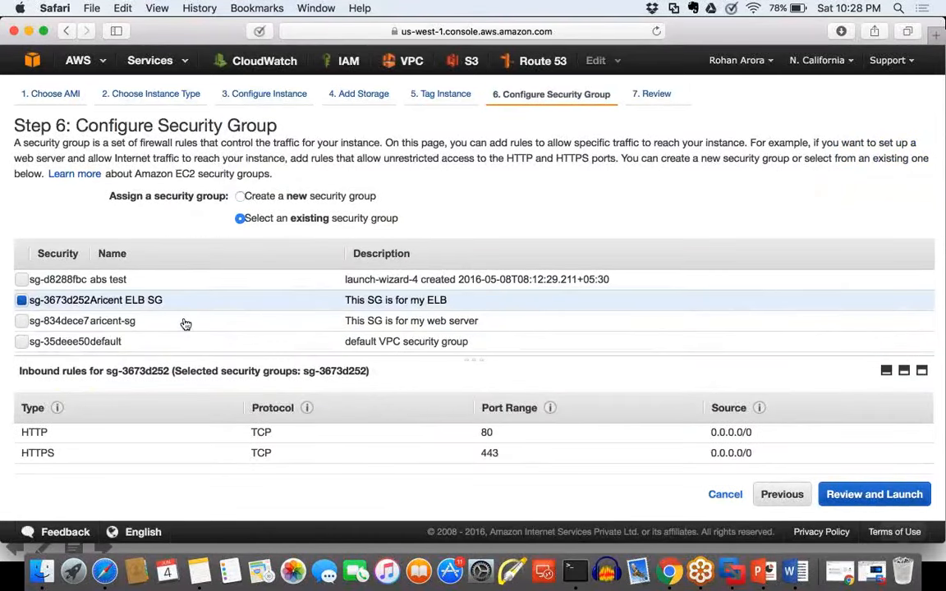
pyautogui.click(901, 497)
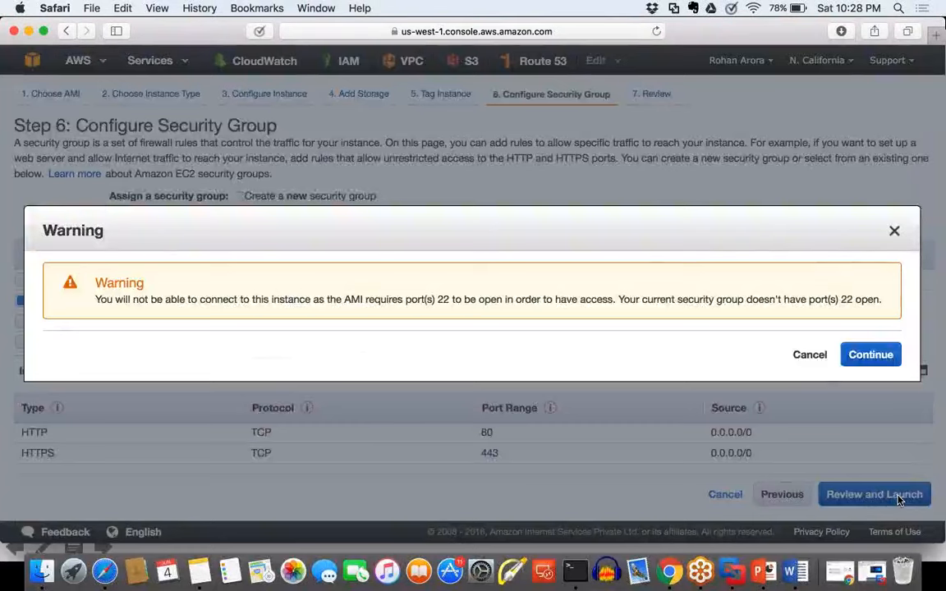
pyautogui.press('Return')
# Step: Launch the instance with the existing key pair linuxec2-kp, acknowledging access to its private key file
pyautogui.click(904, 494)
pyautogui.click(391, 391)
pyautogui.click(662, 427)
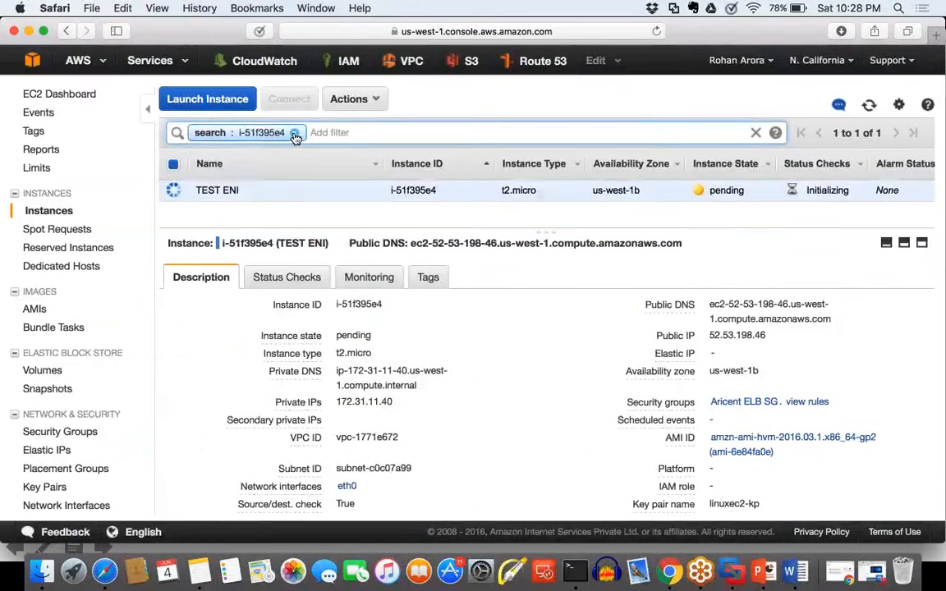
# Step: Remove the instance ID filter and enlarge the instance list so that all instances fit
pyautogui.click(295, 137)
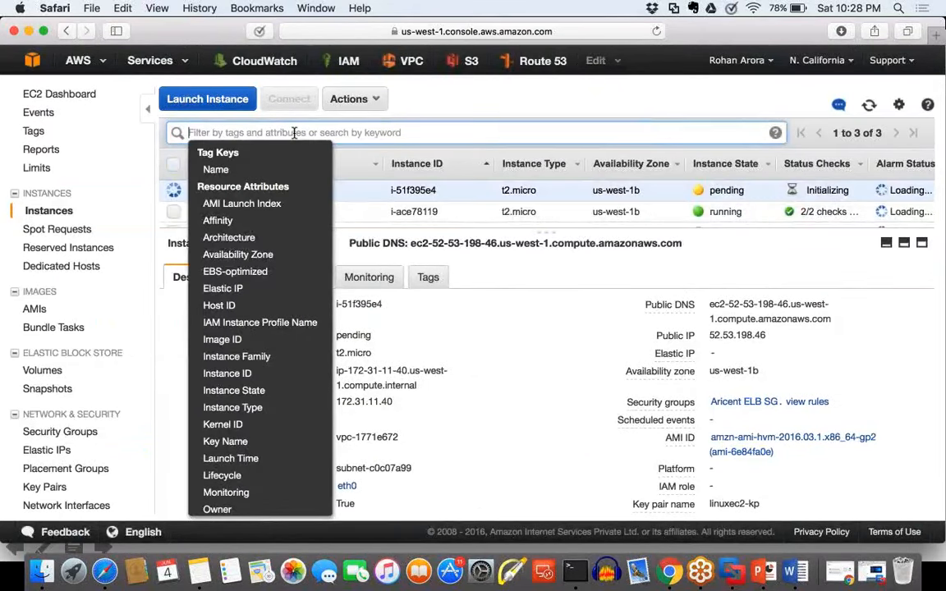
pyautogui.click(547, 306)
pyautogui.moveTo(548, 254); pyautogui.dragTo(547, 303)
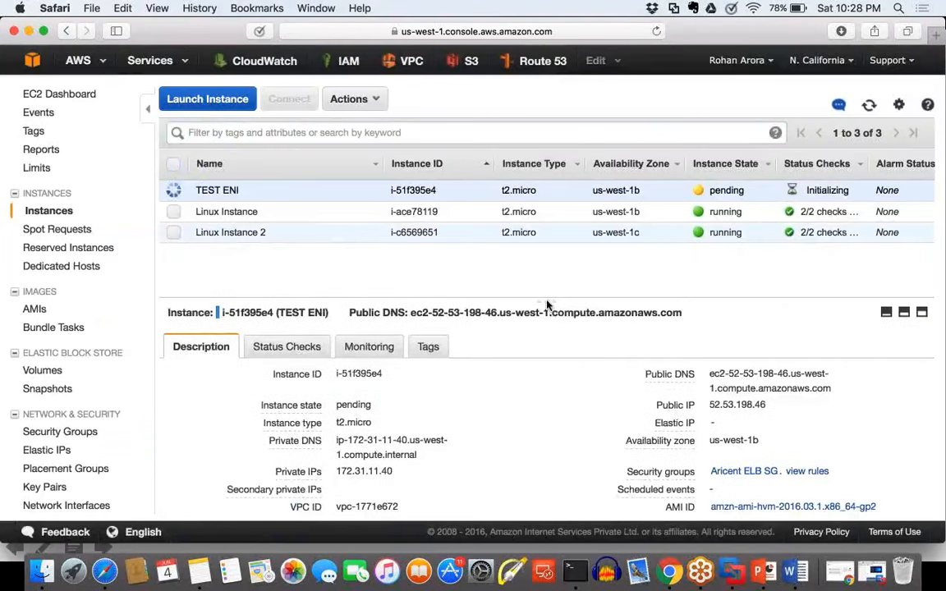
# Step: Rename the TEST ENI instance as TEST INSTANCE
pyautogui.click(368, 190)
pyautogui.click(248, 191)
pyautogui.press('BackSpace')
pyautogui.press('BackSpace')
pyautogui.press('BackSpace')
pyautogui.write('INST')
pyautogui.press('BackSpace')
pyautogui.press('BackSpace')
pyautogui.press('BackSpace')
pyautogui.press('BackSpace')
pyautogui.write('INs')
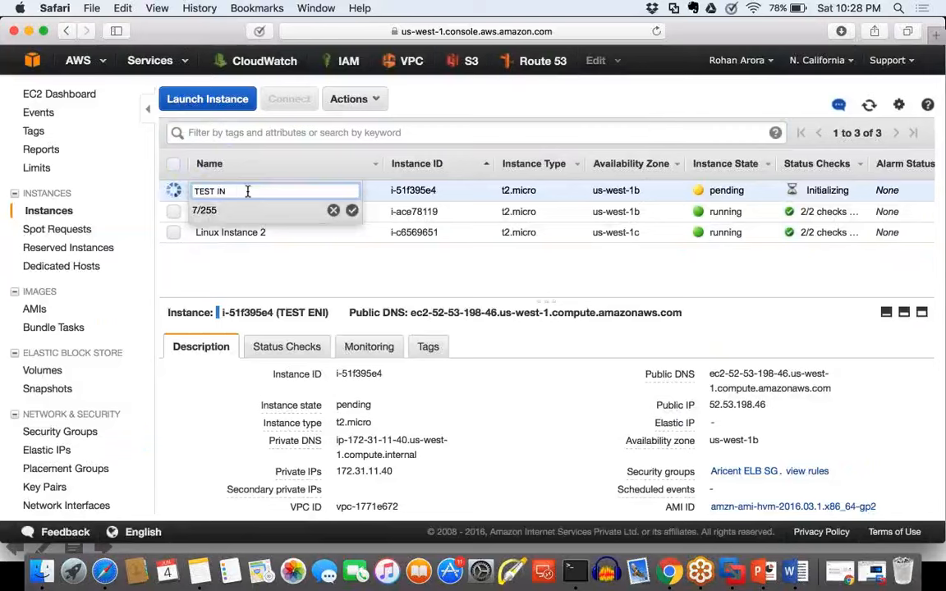
pyautogui.press('BackSpace')
pyautogui.write('STANCE')
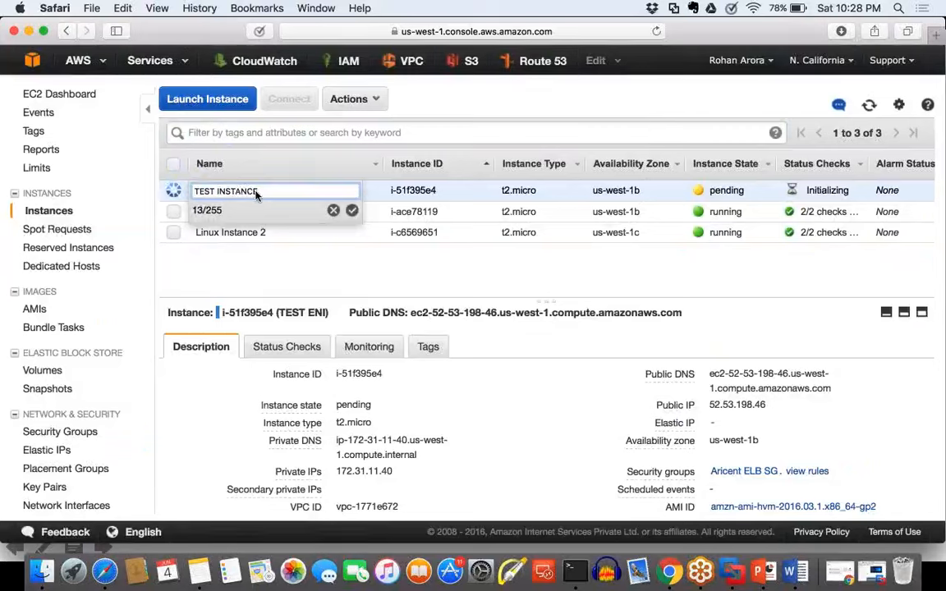
pyautogui.click(352, 211)
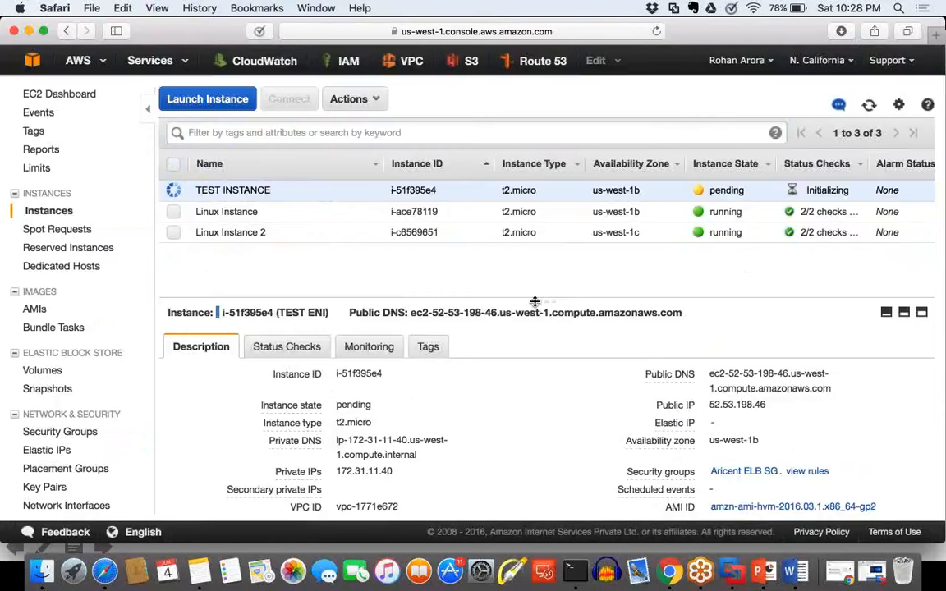
# Step: Select only Linux Instance and examine its network interfaces, highlighting eth1 in its description
pyautogui.moveTo(534, 301); pyautogui.dragTo(543, 211)
pyautogui.moveTo(444, 212); pyautogui.dragTo(390, 291)
pyautogui.click(173, 211)
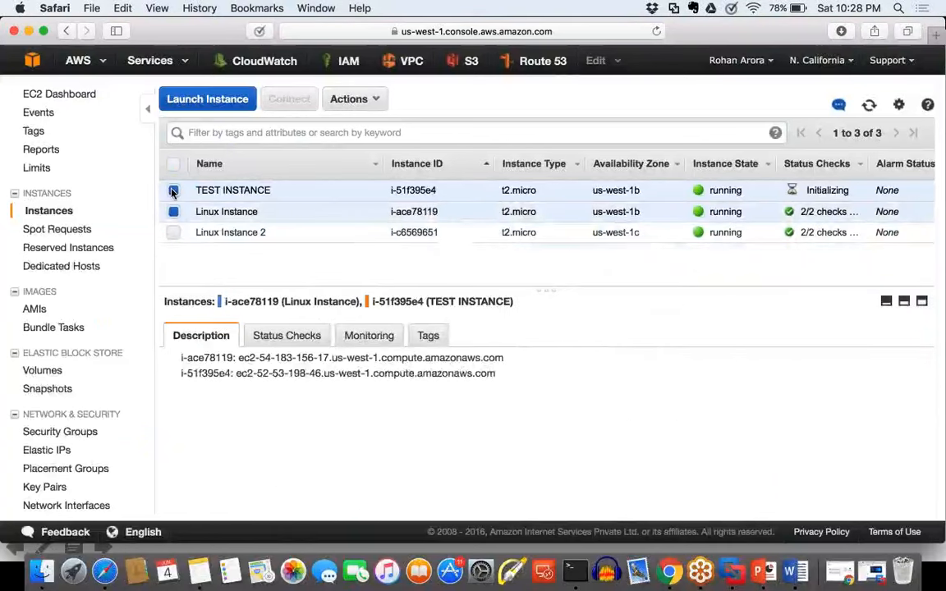
pyautogui.click(173, 191)
pyautogui.moveTo(543, 290)
pyautogui.mouseDown()
pyautogui.moveTo(539, 211)
pyautogui.moveTo(539, 293)
pyautogui.mouseUp()
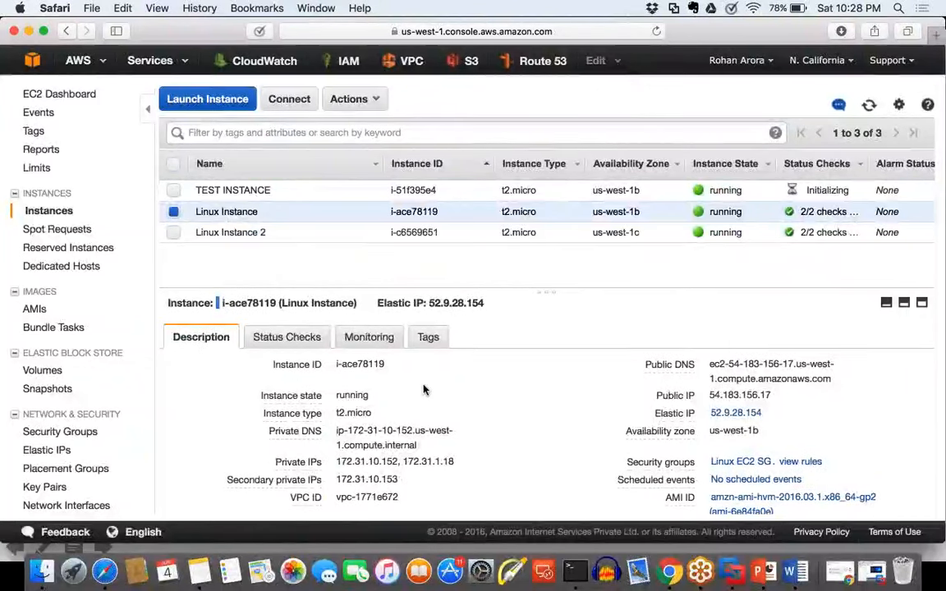
pyautogui.scroll(-5, 424, 390)
pyautogui.moveTo(359, 343); pyautogui.dragTo(334, 345)
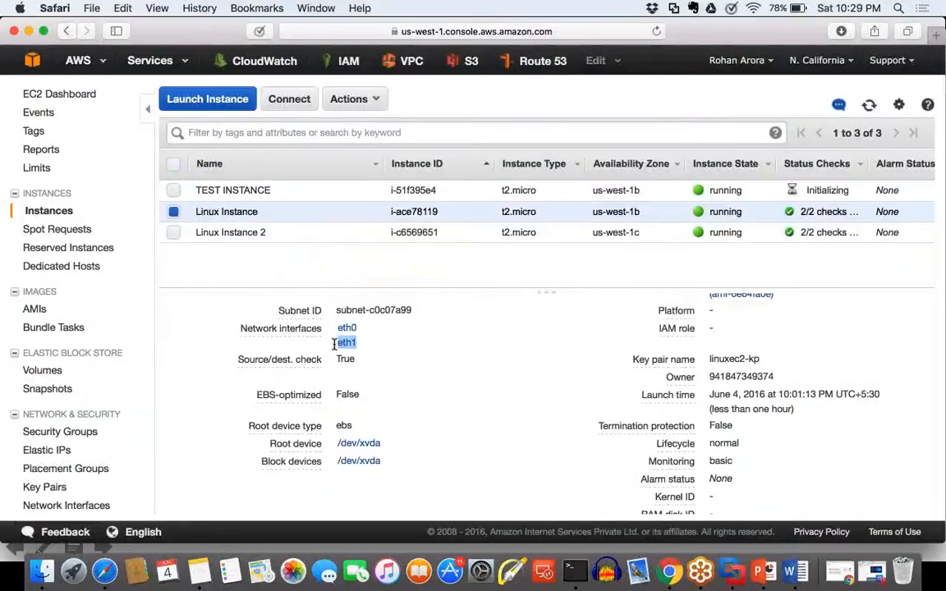
# Step: View TEST INSTANCE's description briefly, reselect Linux Instance and open the network interface behind its eth1
pyautogui.click(174, 212)
pyautogui.click(173, 189)
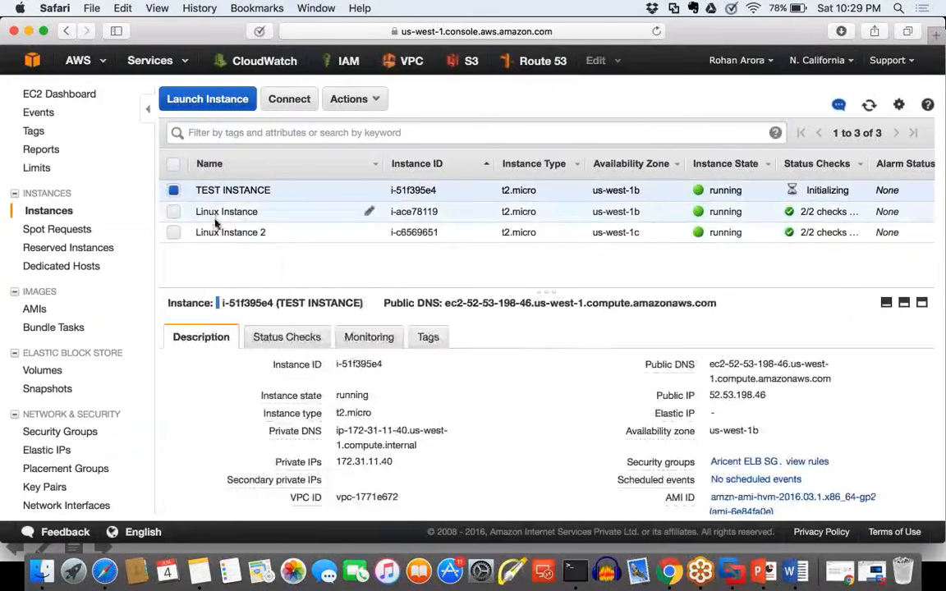
pyautogui.click(175, 192)
pyautogui.click(175, 212)
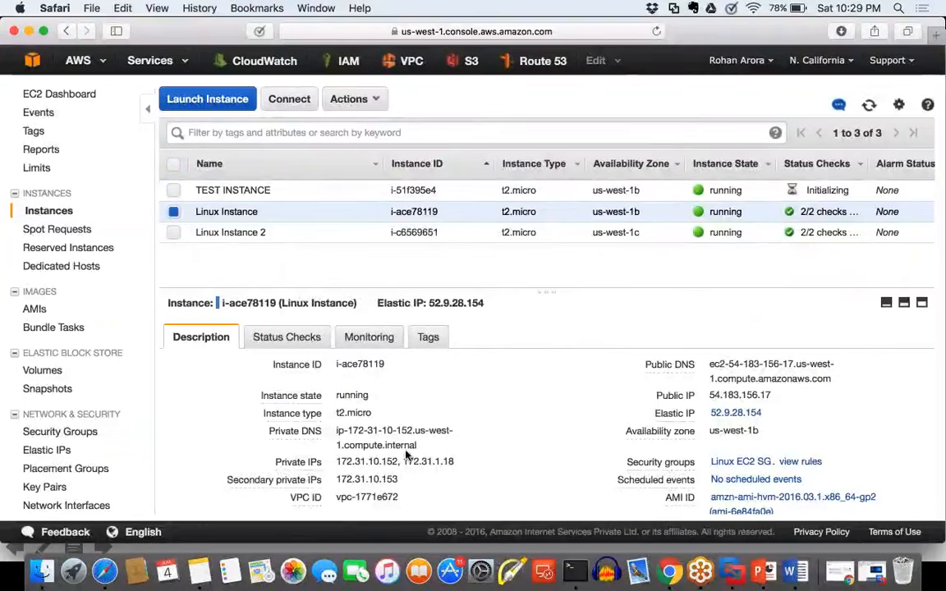
pyautogui.scroll(-5, 406, 454)
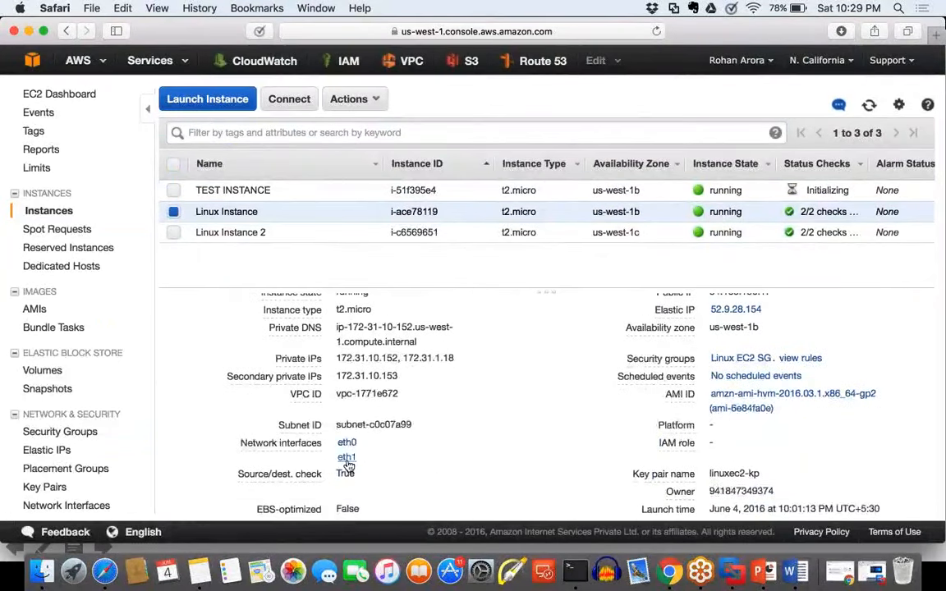
pyautogui.moveTo(347, 457)
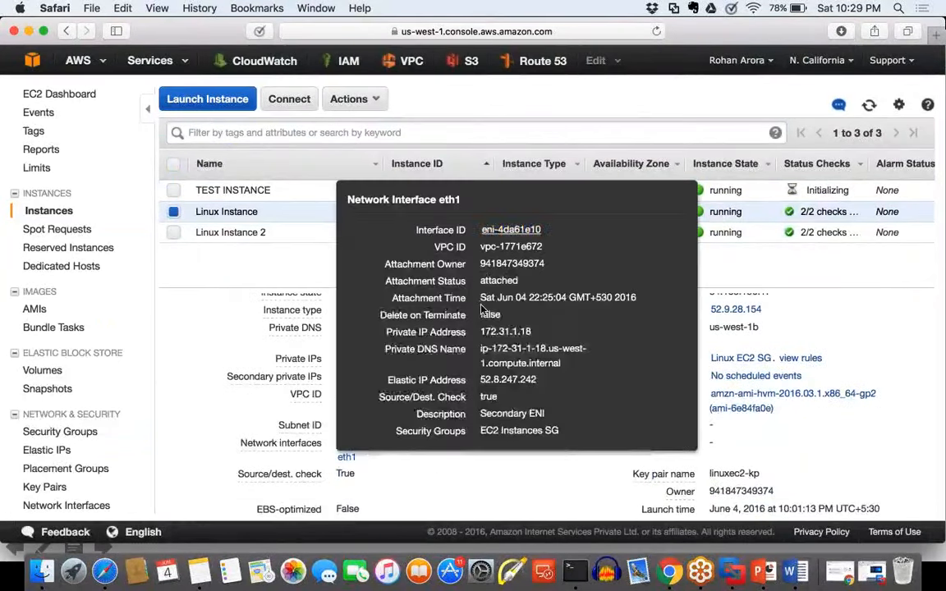
pyautogui.click(511, 230)
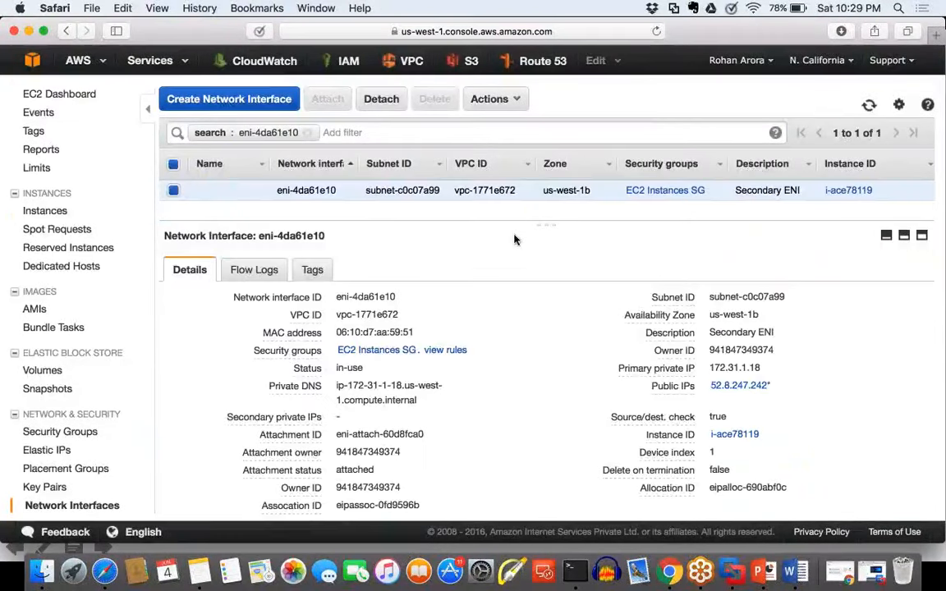
# Step: Detach the Secondary ENI from Linux Instance and refresh the network interface list
pyautogui.click(380, 102)
pyautogui.click(575, 359)
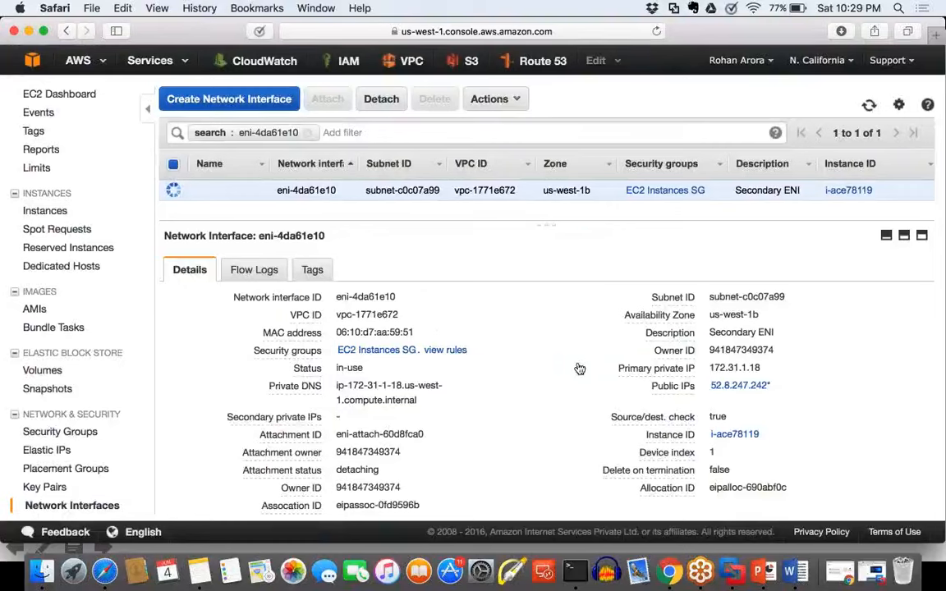
pyautogui.click(873, 114)
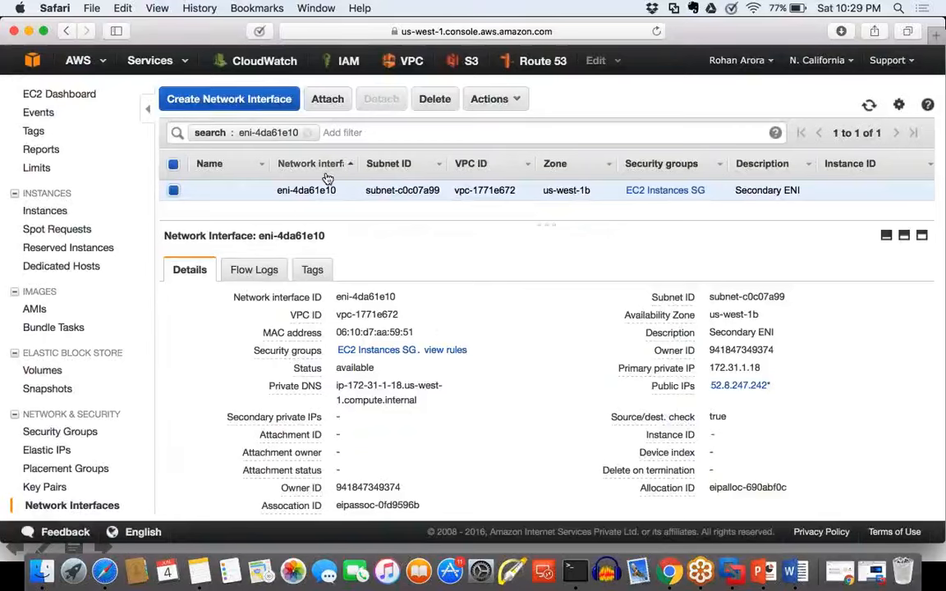
# Step: Attach the Secondary ENI to the running TEST INSTANCE
pyautogui.click(328, 100)
pyautogui.click(493, 302)
pyautogui.click(495, 316)
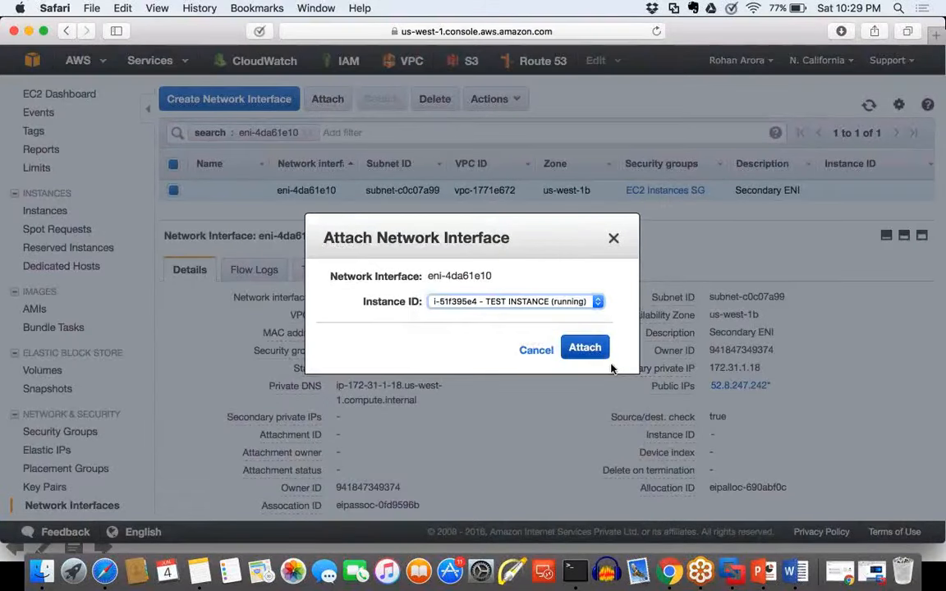
pyautogui.click(598, 349)
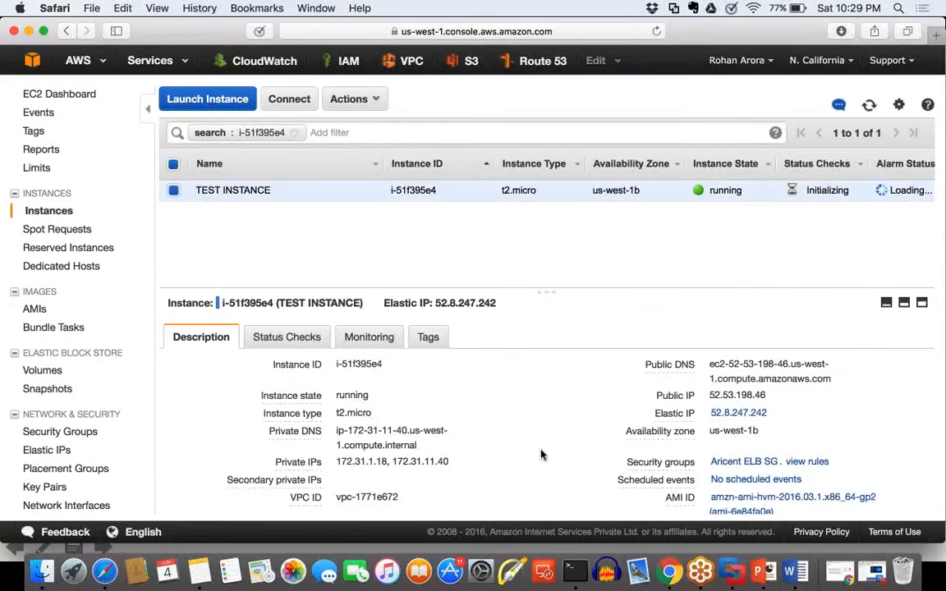
# Step: Check TEST INSTANCE's network interfaces and its private, public and Elastic IPs, and switch to the presentation slide on moving an ENI
pyautogui.scroll(-2, 541, 454)
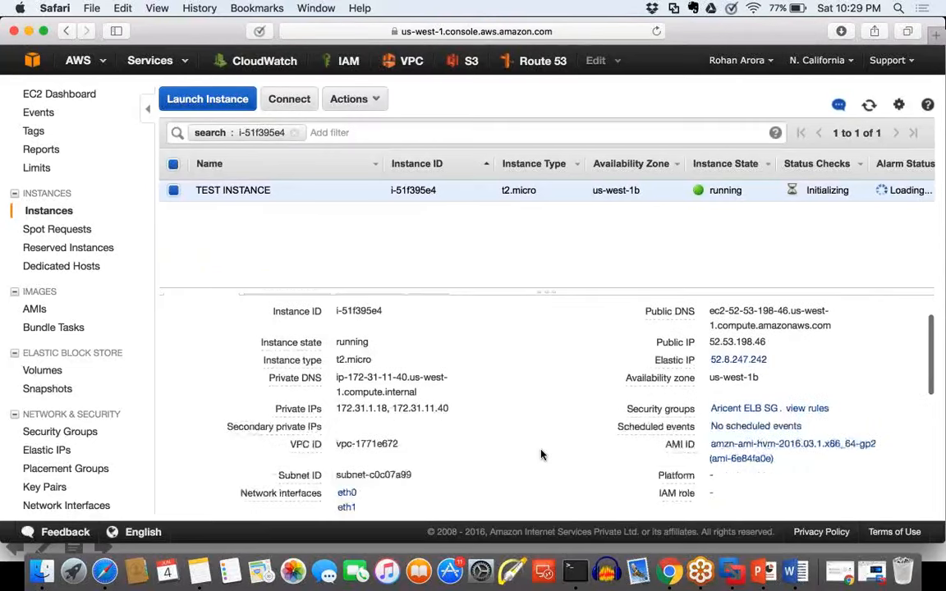
pyautogui.scroll(-1, 476, 419)
pyautogui.moveTo(450, 393); pyautogui.dragTo(338, 397)
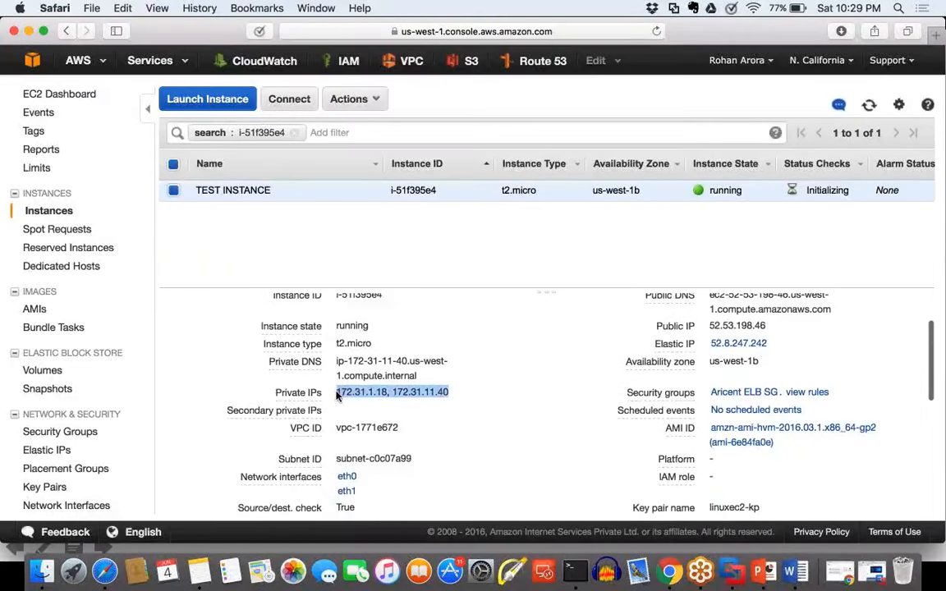
pyautogui.moveTo(769, 344); pyautogui.dragTo(656, 318)
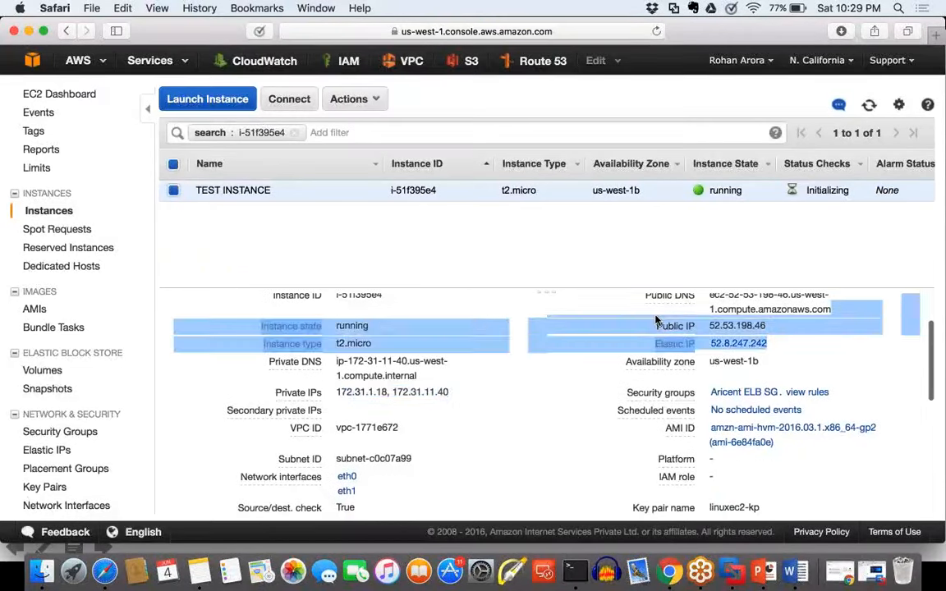
pyautogui.click(869, 367)
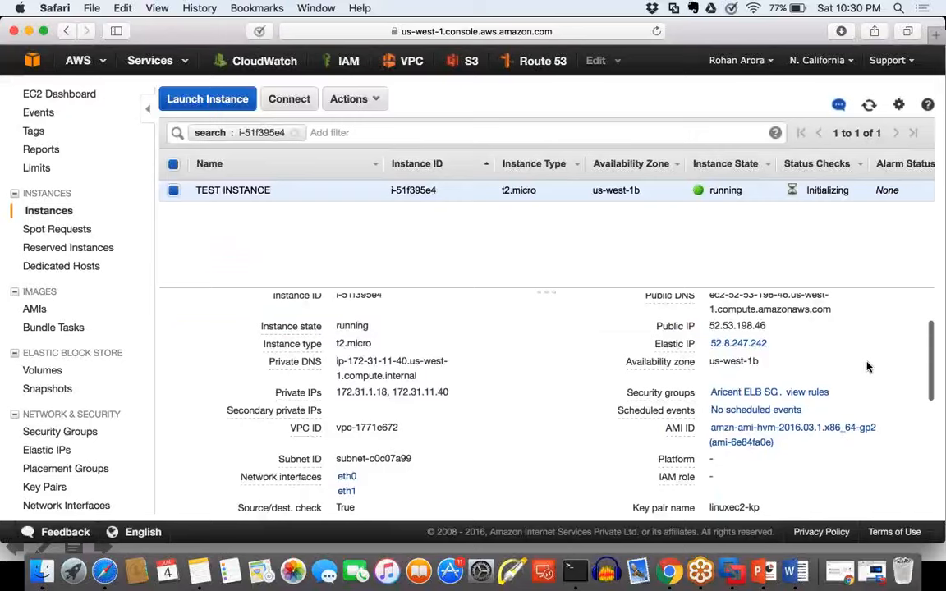
pyautogui.click(869, 572)
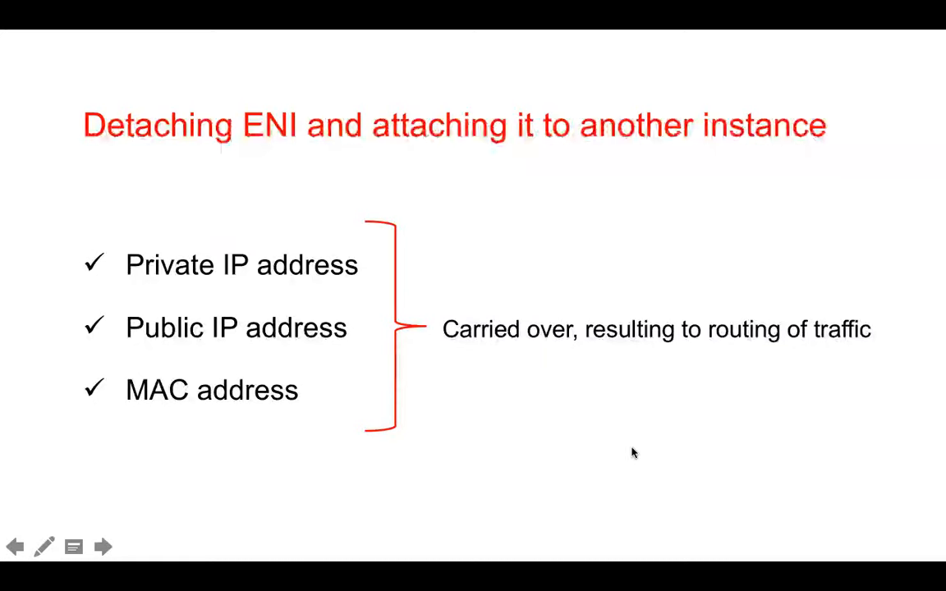
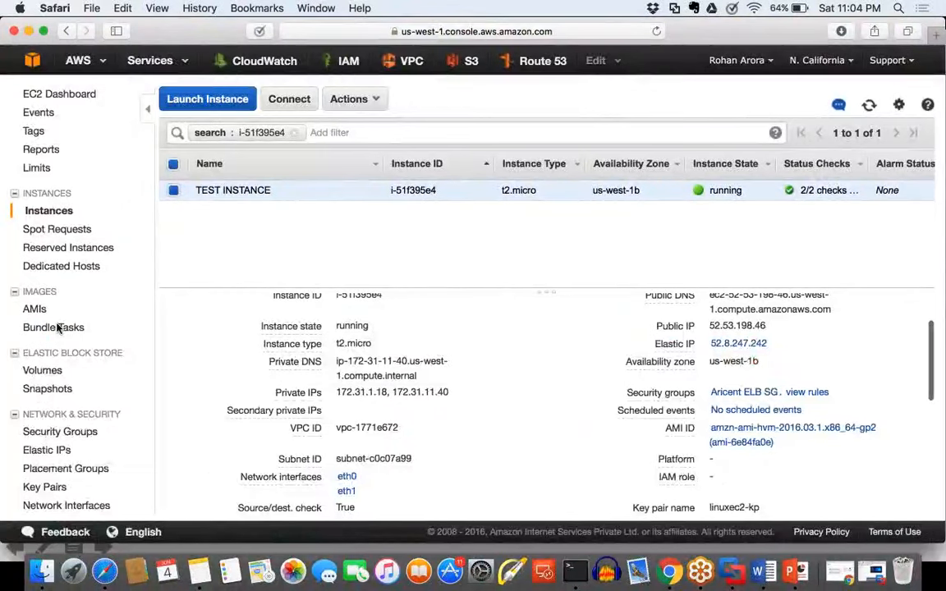
# Step: Open the EC2 load balancers list and start creating a new load balancer
pyautogui.scroll(-3, 57, 327)
pyautogui.scroll(-1, 58, 328)
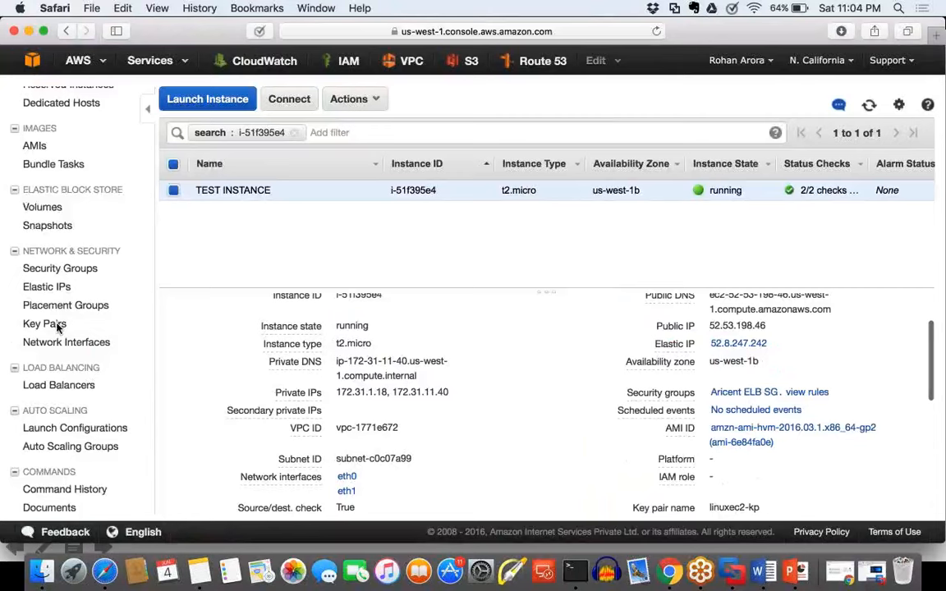
pyautogui.scroll(4, 58, 327)
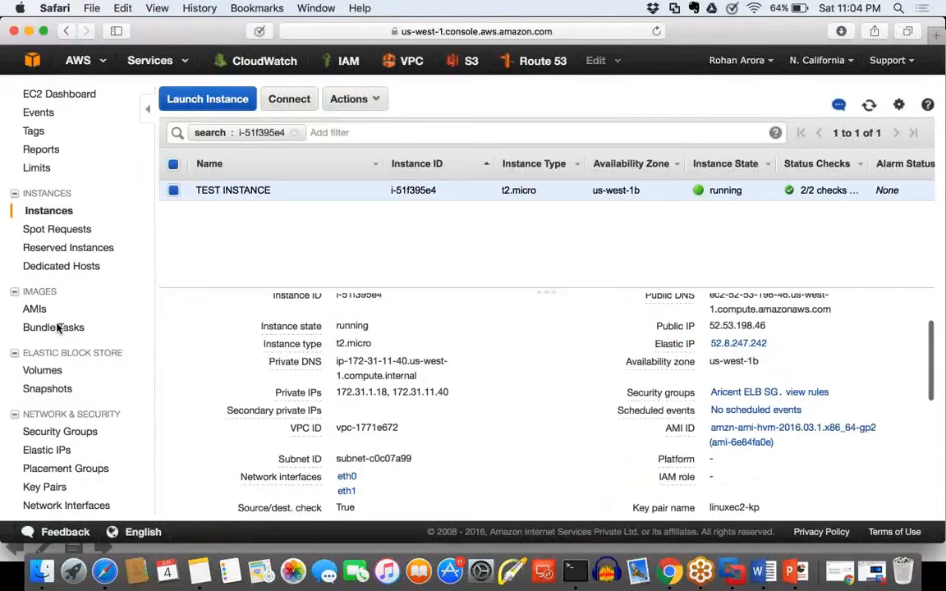
pyautogui.scroll(-4, 57, 328)
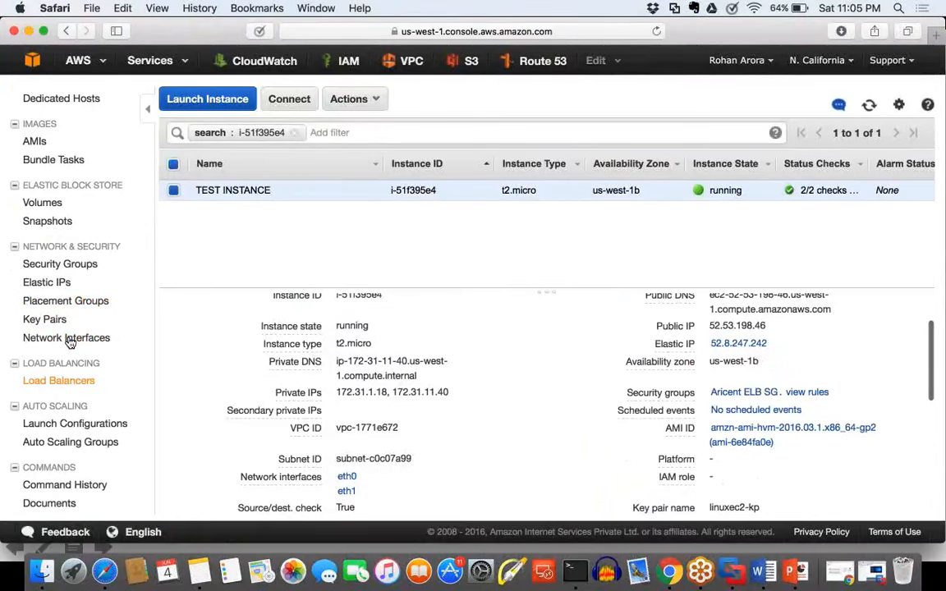
pyautogui.click(51, 383)
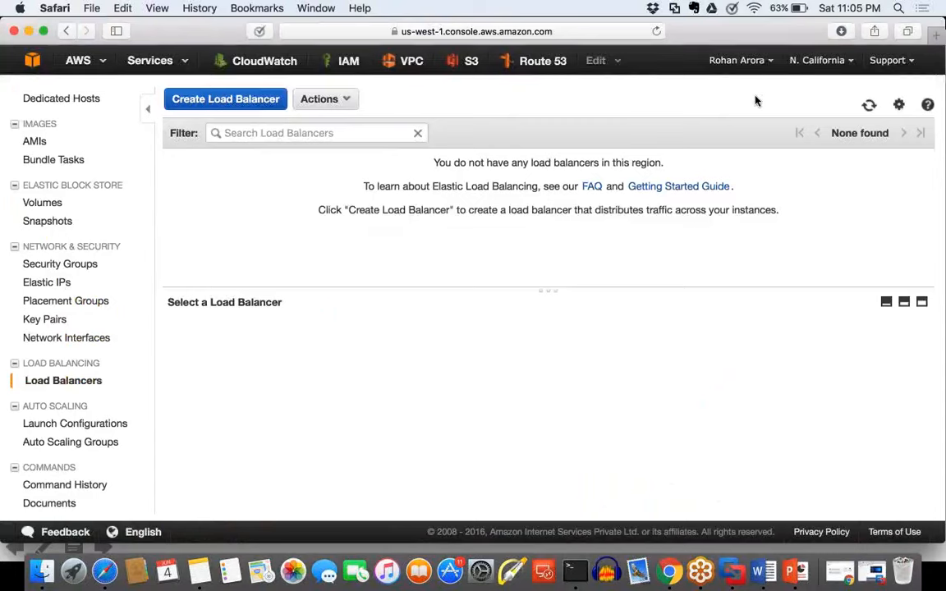
pyautogui.click(283, 105)
pyautogui.moveTo(253, 124); pyautogui.dragTo(43, 125)
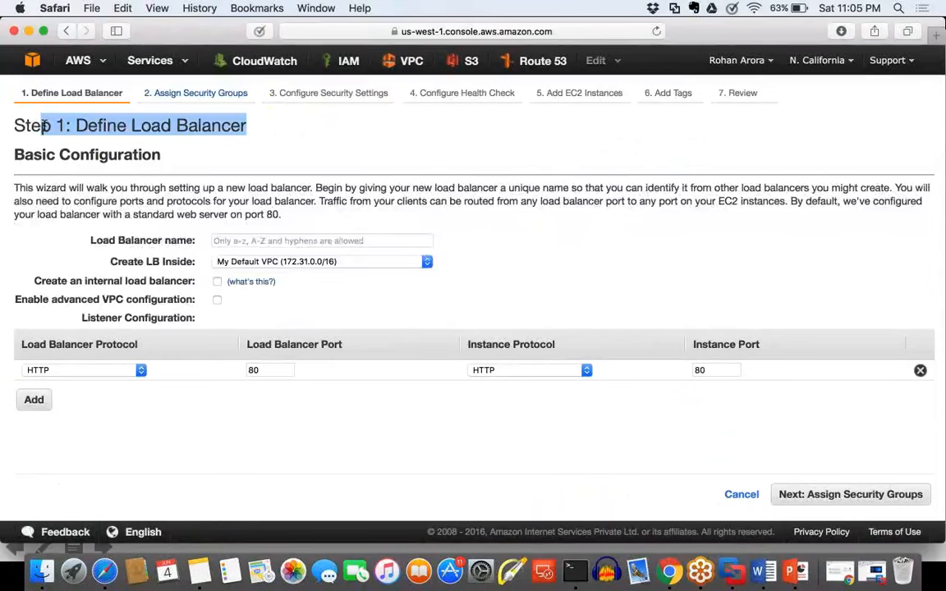
# Step: Name the load balancer testelb and keep My Default VPC (172.31.0.0/16) as the VPC to create it in
pyautogui.click(89, 243)
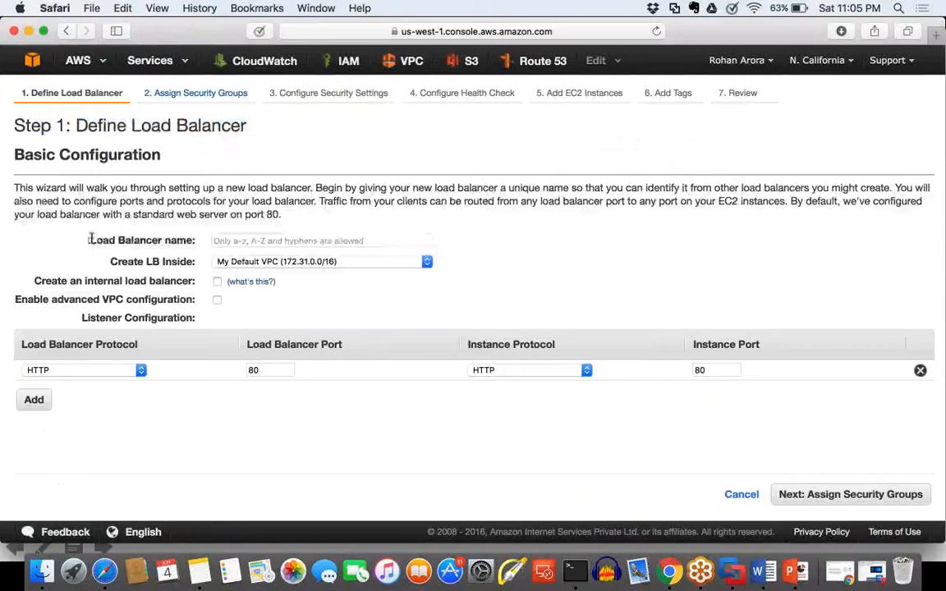
pyautogui.moveTo(90, 240); pyautogui.dragTo(188, 238)
pyautogui.click(235, 243)
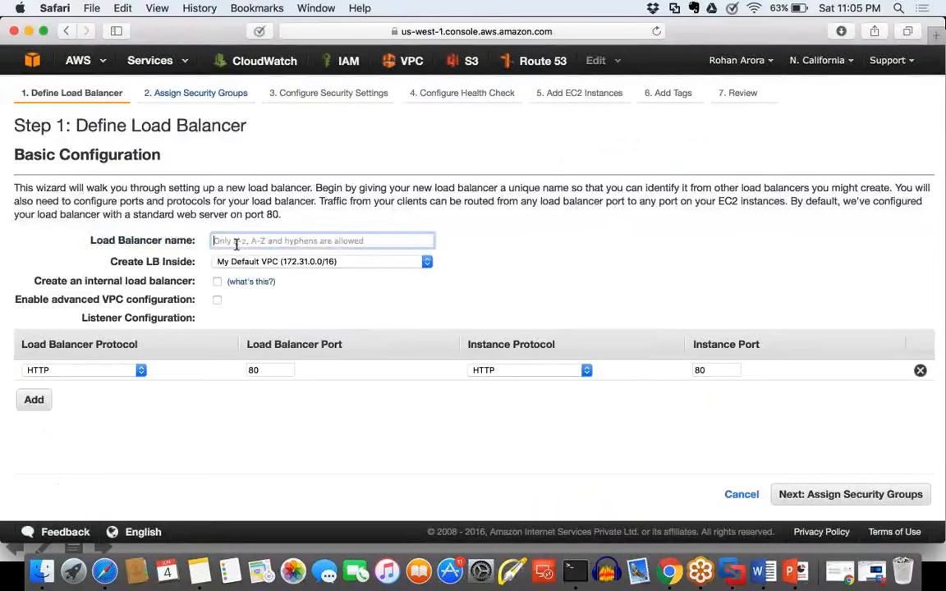
pyautogui.write('testelb')
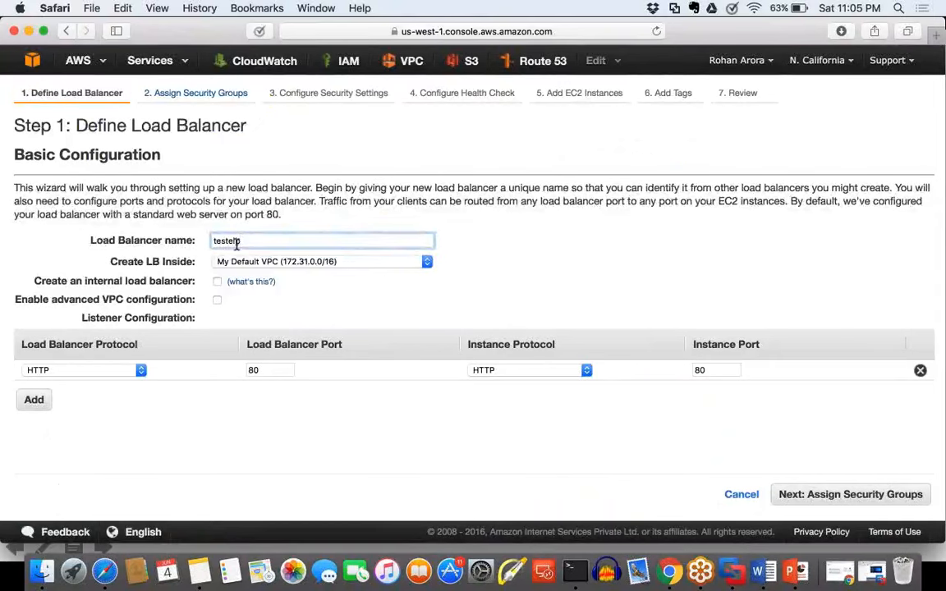
pyautogui.moveTo(187, 263); pyautogui.dragTo(120, 263)
pyautogui.click(277, 265)
pyautogui.click(277, 264)
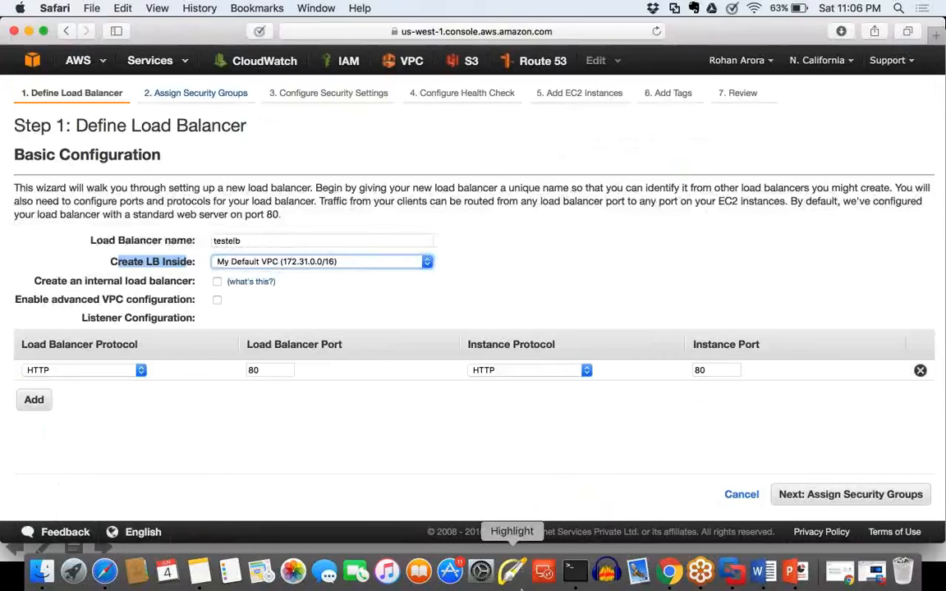
# Step: Switch to the blank Word document and draw a large cloud outline labelled VPC
pyautogui.click(774, 569)
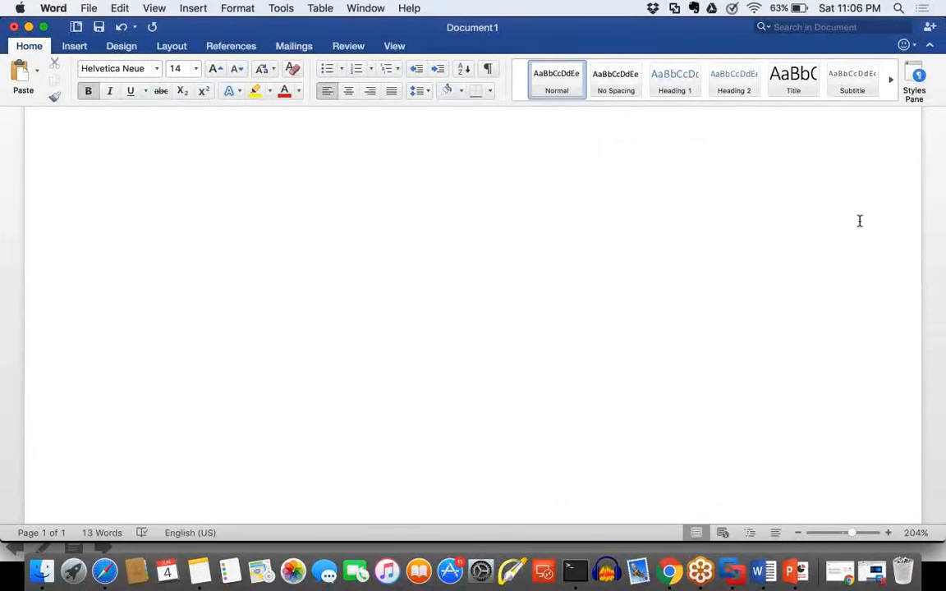
pyautogui.moveTo(287, 461); pyautogui.dragTo(695, 458)
pyautogui.moveTo(280, 456); pyautogui.dragTo(278, 305)
pyautogui.moveTo(356, 224)
pyautogui.mouseDown()
pyautogui.moveTo(602, 153)
pyautogui.moveTo(726, 200)
pyautogui.moveTo(754, 324)
pyautogui.moveTo(753, 432)
pyautogui.moveTo(680, 456)
pyautogui.mouseUp()
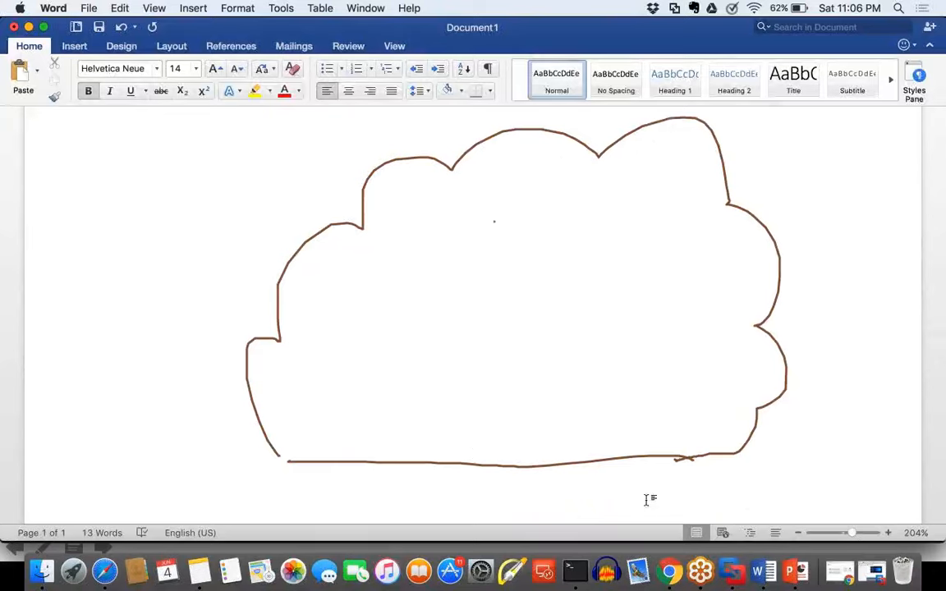
pyautogui.moveTo(541, 489)
pyautogui.mouseDown()
pyautogui.moveTo(560, 513)
pyautogui.moveTo(565, 488)
pyautogui.moveTo(588, 481)
pyautogui.moveTo(587, 495)
pyautogui.moveTo(629, 498)
pyautogui.mouseUp()
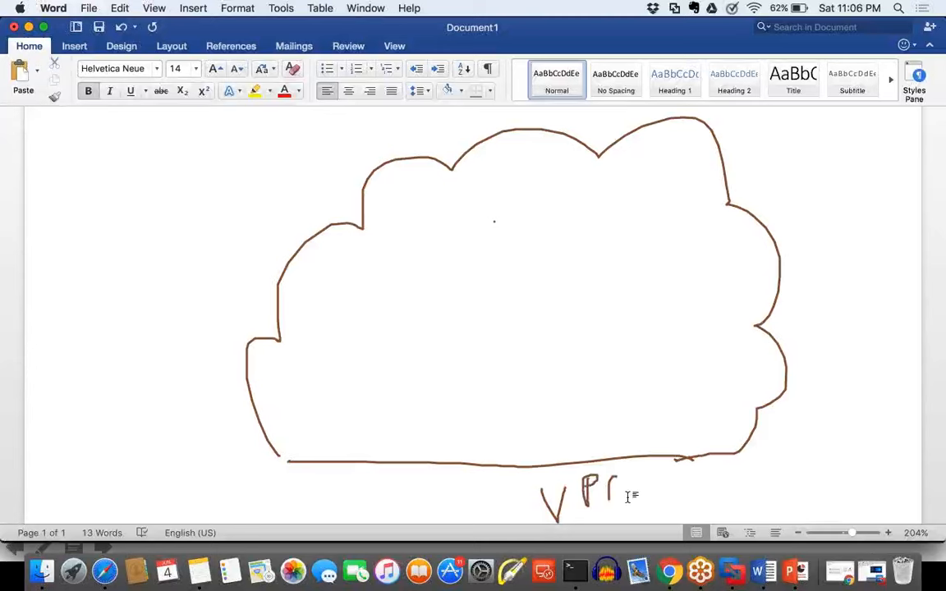
# Step: Draw a circled LB inside the cloud and two server boxes below it labelled SA-AZA and SB-AZB
pyautogui.moveTo(499, 204)
pyautogui.mouseDown()
pyautogui.moveTo(558, 215)
pyautogui.moveTo(521, 182)
pyautogui.moveTo(493, 206)
pyautogui.moveTo(500, 238)
pyautogui.moveTo(549, 211)
pyautogui.moveTo(509, 237)
pyautogui.mouseUp()
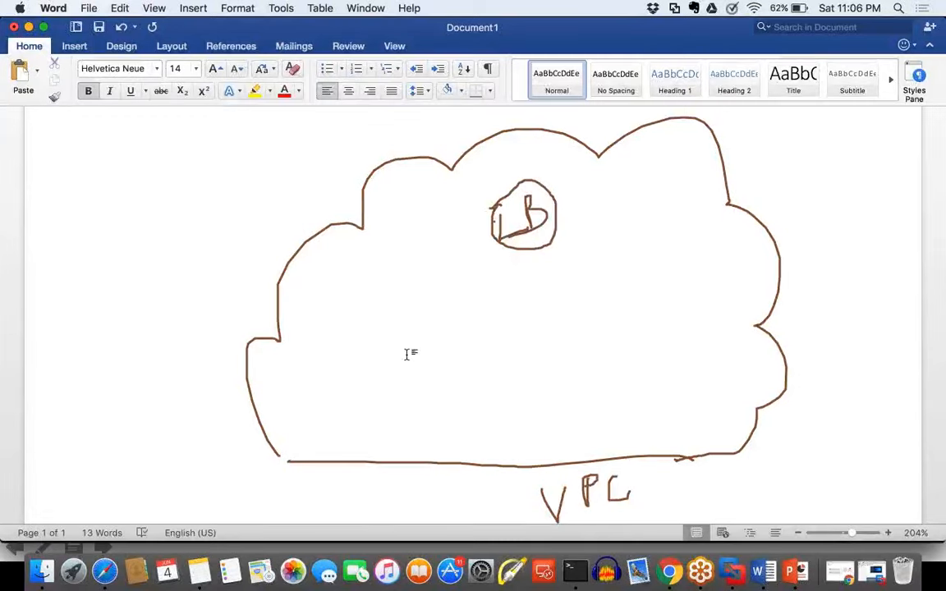
pyautogui.moveTo(392, 328)
pyautogui.mouseDown()
pyautogui.moveTo(393, 407)
pyautogui.moveTo(441, 406)
pyautogui.moveTo(433, 325)
pyautogui.moveTo(391, 321)
pyautogui.mouseUp()
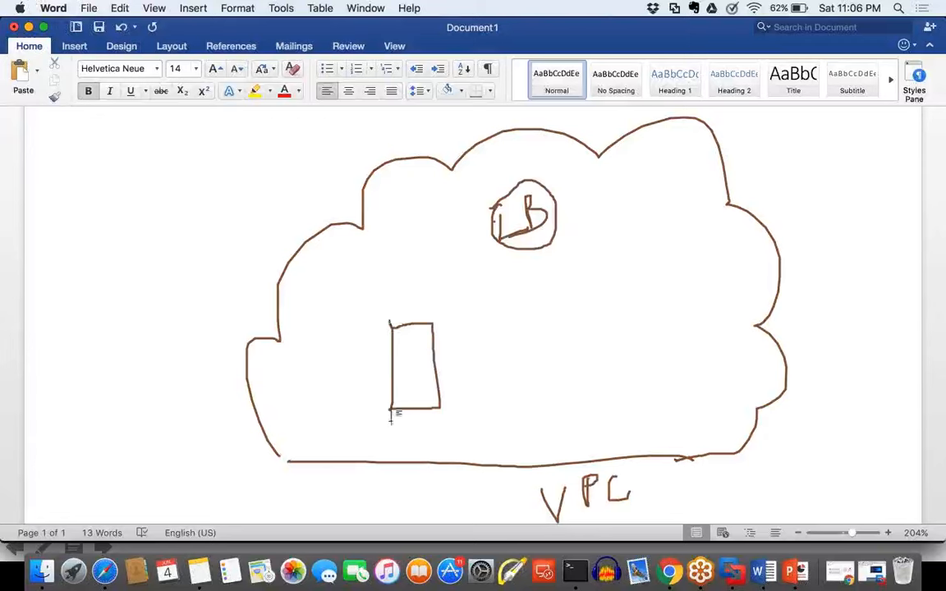
pyautogui.moveTo(349, 427)
pyautogui.mouseDown()
pyautogui.moveTo(321, 456)
pyautogui.moveTo(378, 445)
pyautogui.moveTo(424, 451)
pyautogui.moveTo(424, 438)
pyautogui.moveTo(485, 439)
pyautogui.moveTo(481, 431)
pyautogui.mouseUp()
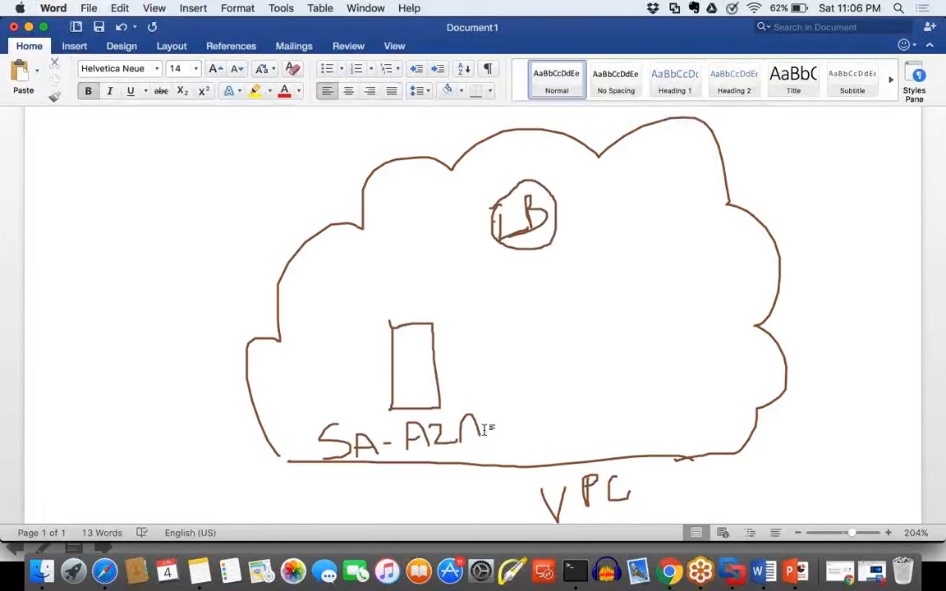
pyautogui.moveTo(602, 297)
pyautogui.mouseDown()
pyautogui.moveTo(610, 384)
pyautogui.moveTo(667, 380)
pyautogui.moveTo(658, 290)
pyautogui.moveTo(591, 297)
pyautogui.mouseUp()
pyautogui.moveTo(624, 411); pyautogui.dragTo(583, 445)
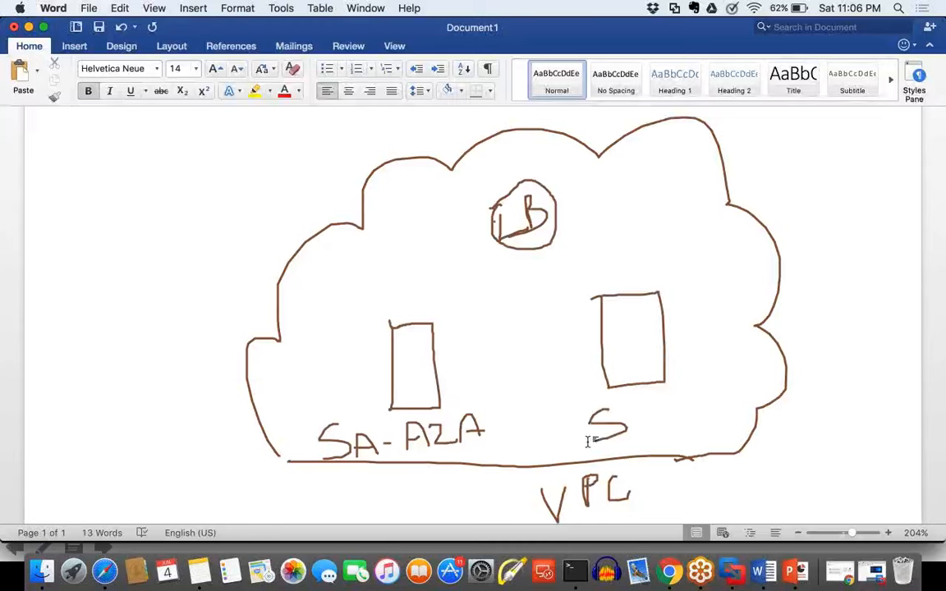
pyautogui.moveTo(633, 408)
pyautogui.mouseDown()
pyautogui.moveTo(634, 431)
pyautogui.moveTo(688, 401)
pyautogui.moveTo(711, 425)
pyautogui.moveTo(709, 406)
pyautogui.moveTo(744, 402)
pyautogui.moveTo(751, 374)
pyautogui.moveTo(752, 400)
pyautogui.mouseUp()
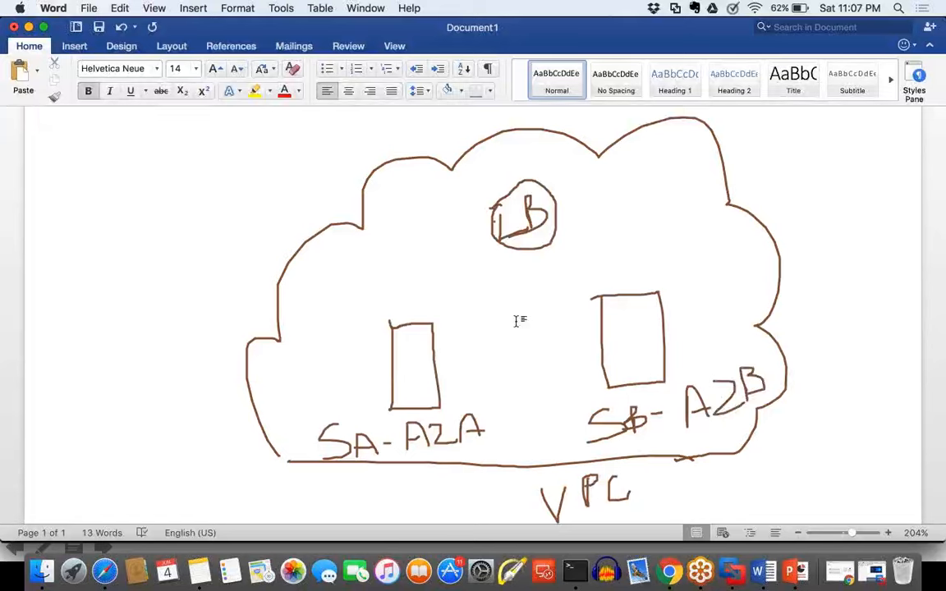
# Step: Draw arrows from the LB to both servers, plus a user figure outside the cloud with an arrow to the LB
pyautogui.moveTo(495, 253)
pyautogui.mouseDown()
pyautogui.moveTo(437, 312)
pyautogui.moveTo(458, 308)
pyautogui.mouseUp()
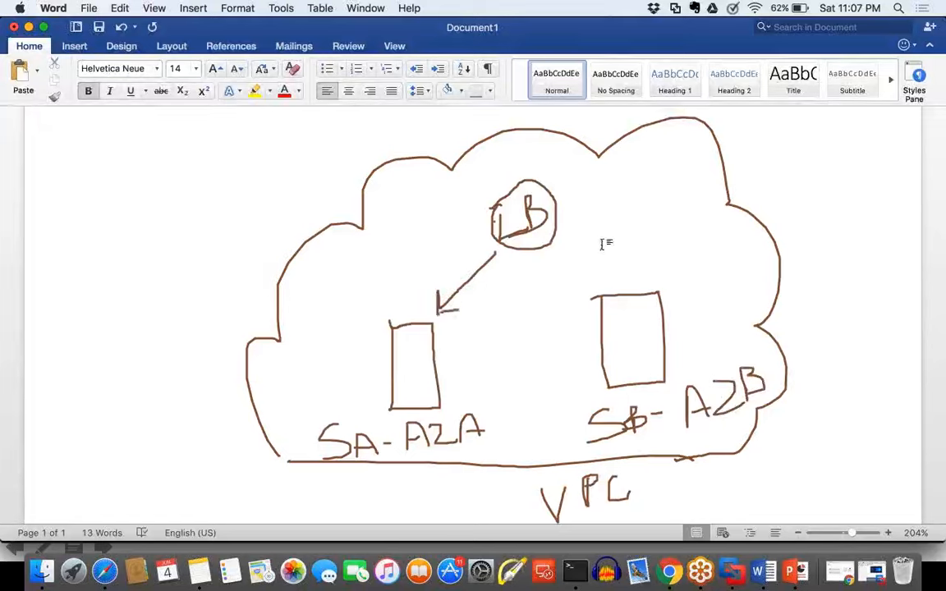
pyautogui.moveTo(538, 254); pyautogui.dragTo(604, 294)
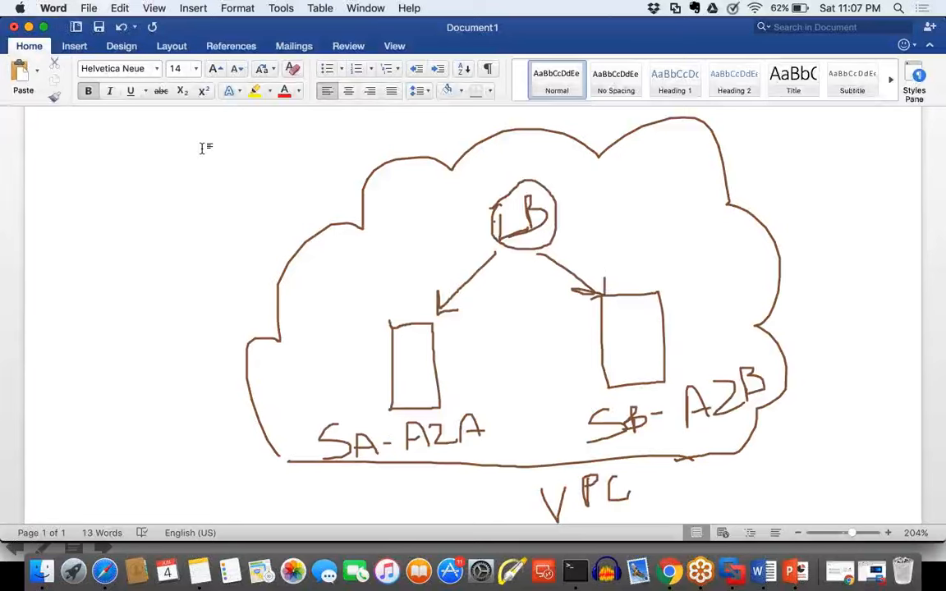
pyautogui.moveTo(201, 142)
pyautogui.mouseDown()
pyautogui.moveTo(219, 161)
pyautogui.moveTo(194, 144)
pyautogui.moveTo(191, 206)
pyautogui.mouseUp()
pyautogui.moveTo(206, 162)
pyautogui.mouseDown()
pyautogui.moveTo(237, 192)
pyautogui.moveTo(236, 213)
pyautogui.mouseUp()
pyautogui.moveTo(276, 181)
pyautogui.mouseDown()
pyautogui.moveTo(423, 197)
pyautogui.moveTo(475, 216)
pyautogui.mouseUp()
pyautogui.moveTo(474, 216); pyautogui.dragTo(444, 226)
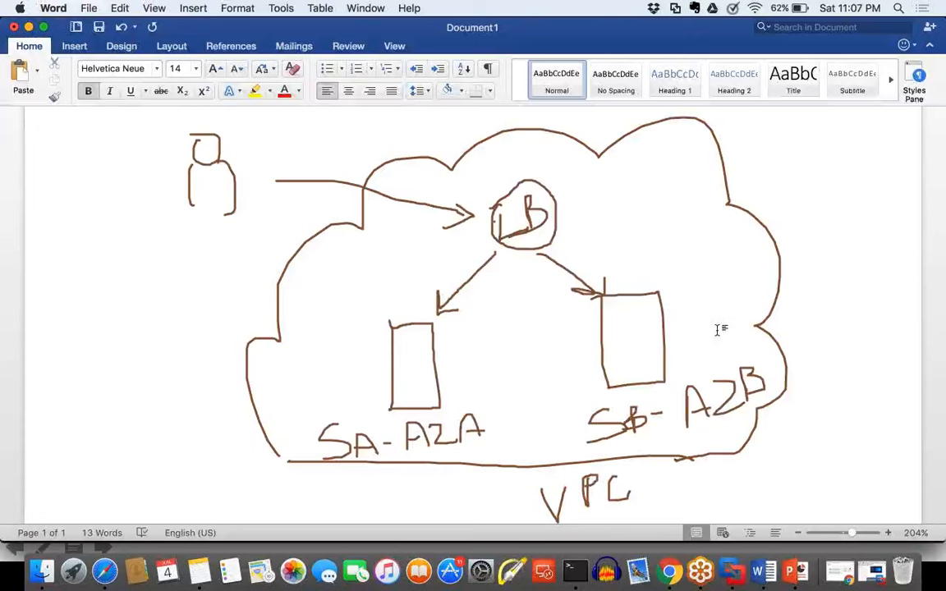
# Step: Mark the LB, both servers and the VPC label in green, and clear the whole drawing
pyautogui.moveTo(588, 173)
pyautogui.mouseDown()
pyautogui.moveTo(624, 229)
pyautogui.moveTo(604, 233)
pyautogui.mouseUp()
pyautogui.moveTo(348, 372); pyautogui.dragTo(400, 339)
pyautogui.moveTo(580, 352); pyautogui.dragTo(633, 330)
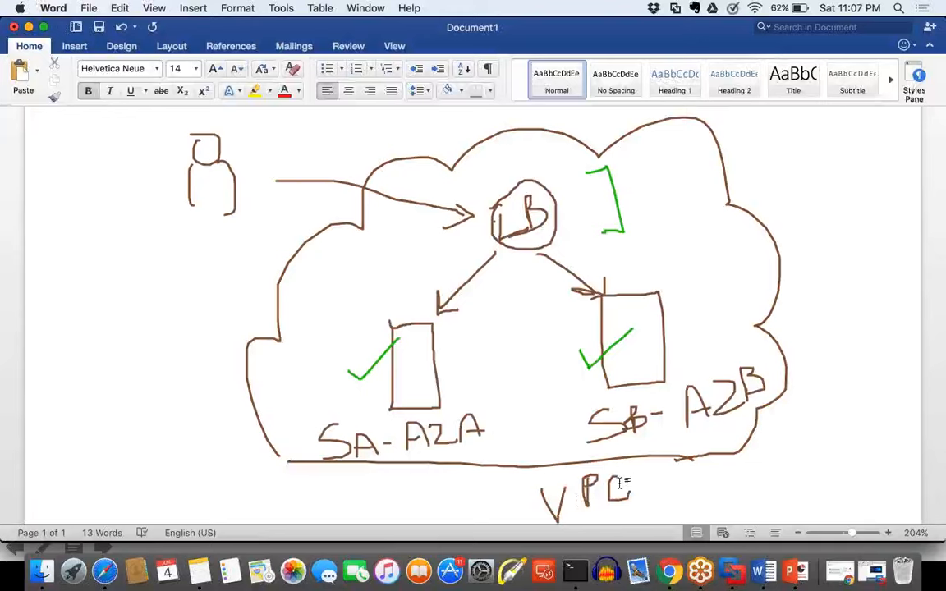
pyautogui.moveTo(654, 464)
pyautogui.mouseDown()
pyautogui.moveTo(679, 461)
pyautogui.moveTo(663, 508)
pyautogui.mouseUp()
pyautogui.moveTo(709, 487)
pyautogui.mouseDown()
pyautogui.moveTo(756, 487)
pyautogui.moveTo(688, 509)
pyautogui.moveTo(721, 516)
pyautogui.mouseUp()
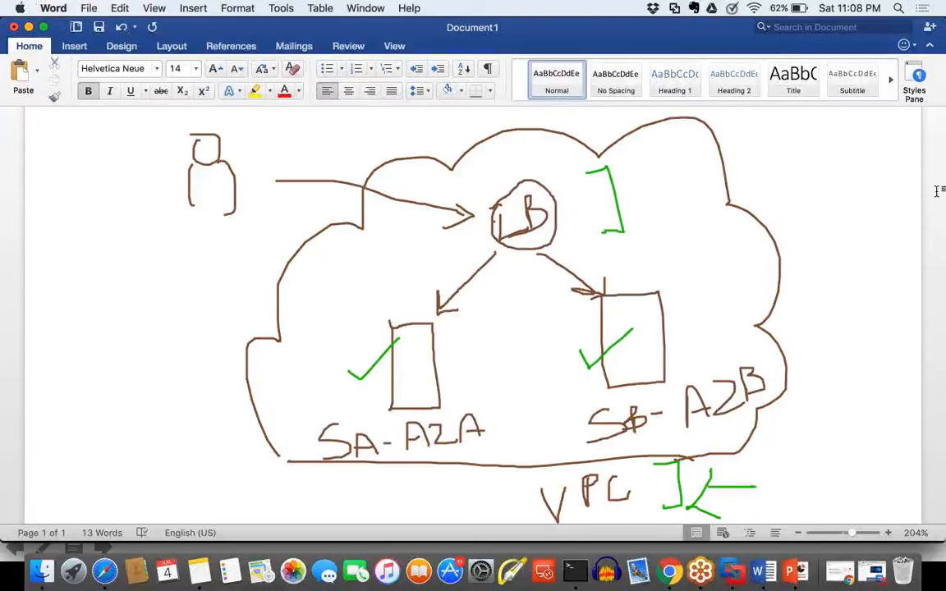
pyautogui.click(918, 229)
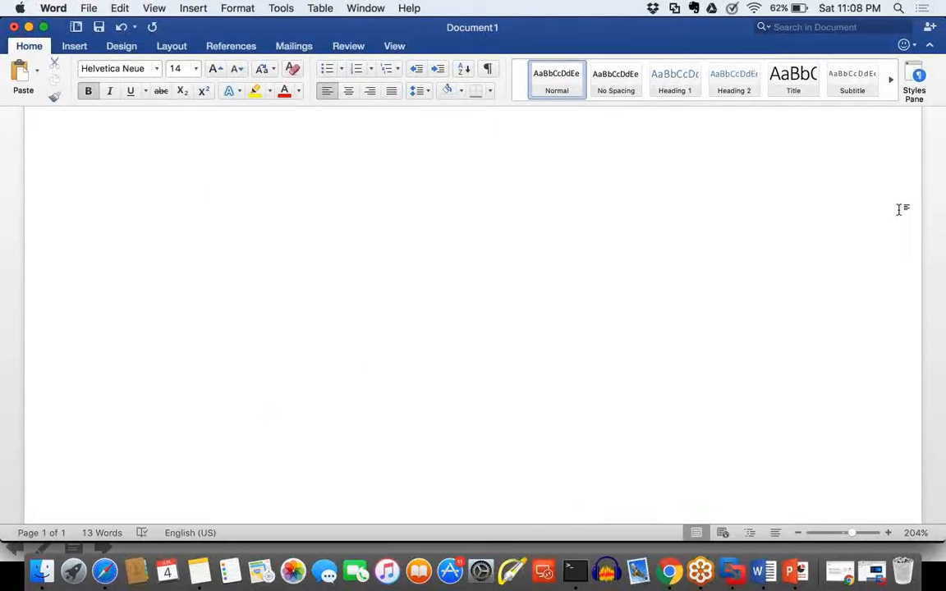
# Step: Return to the load balancer wizard in Safari and check the VPC choices, keeping My Default VPC (172.31.0.0/16)
pyautogui.click(107, 573)
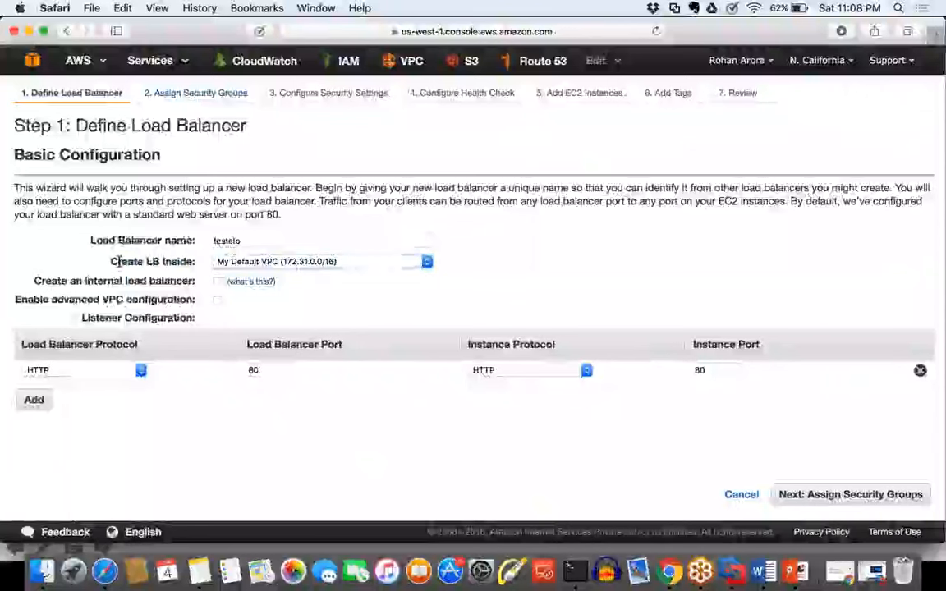
pyautogui.moveTo(112, 263); pyautogui.dragTo(195, 263)
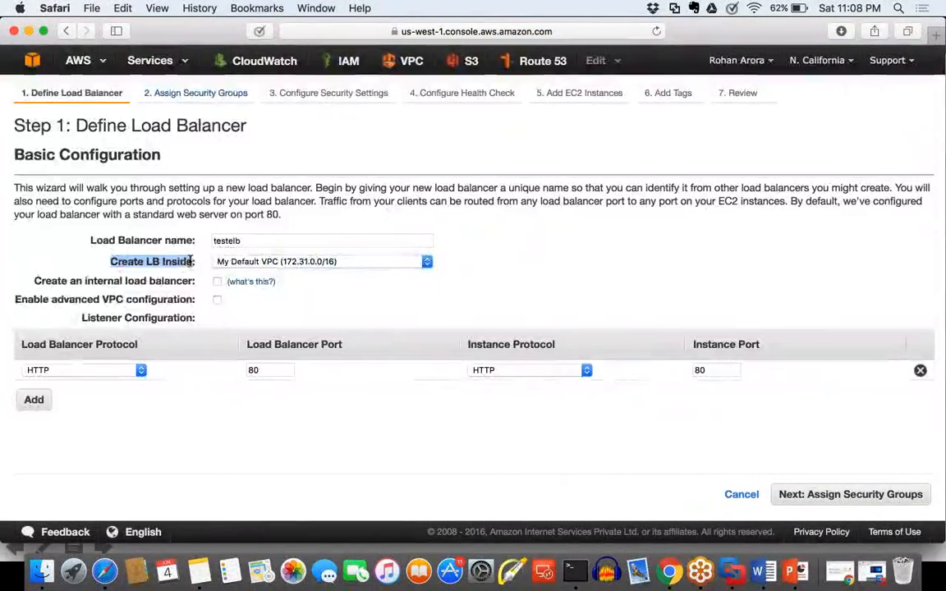
pyautogui.click(268, 262)
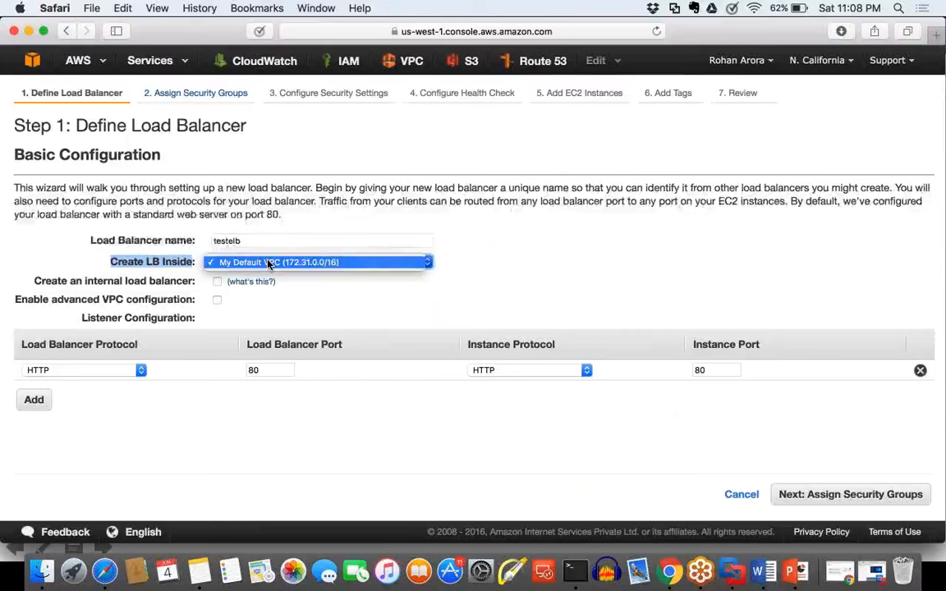
pyautogui.click(268, 262)
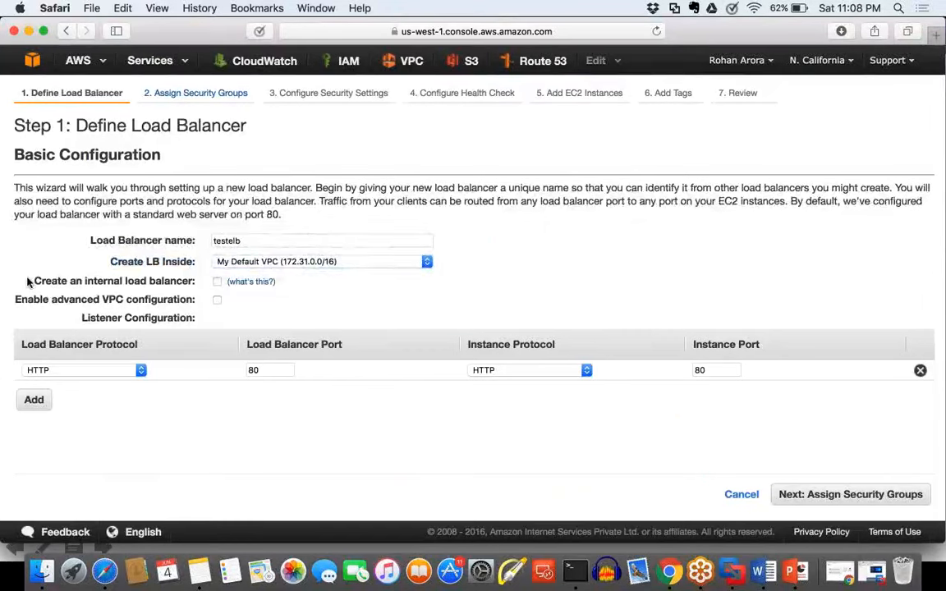
# Step: Turn the internal load balancer option on and back off
pyautogui.moveTo(27, 279); pyautogui.dragTo(62, 281)
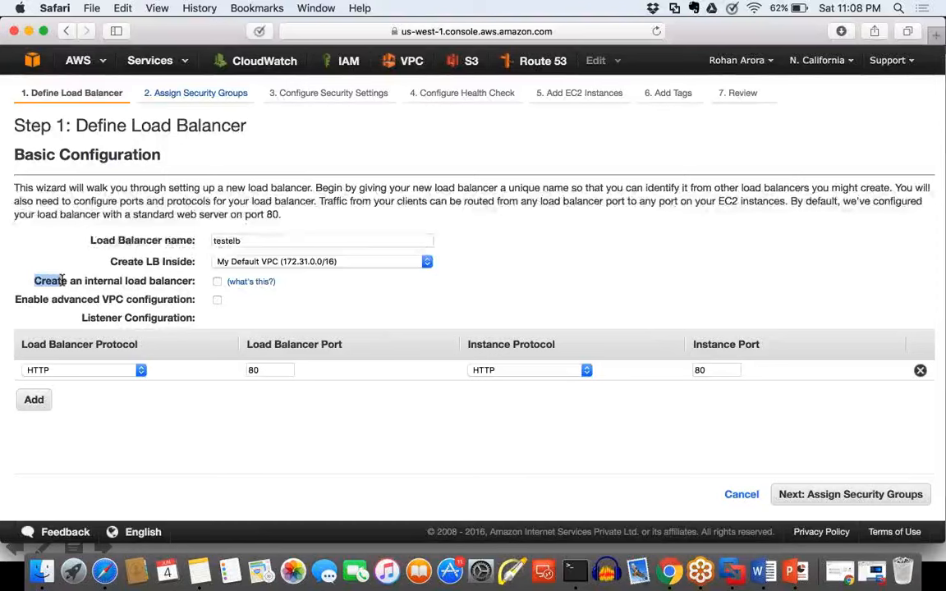
pyautogui.click(97, 286)
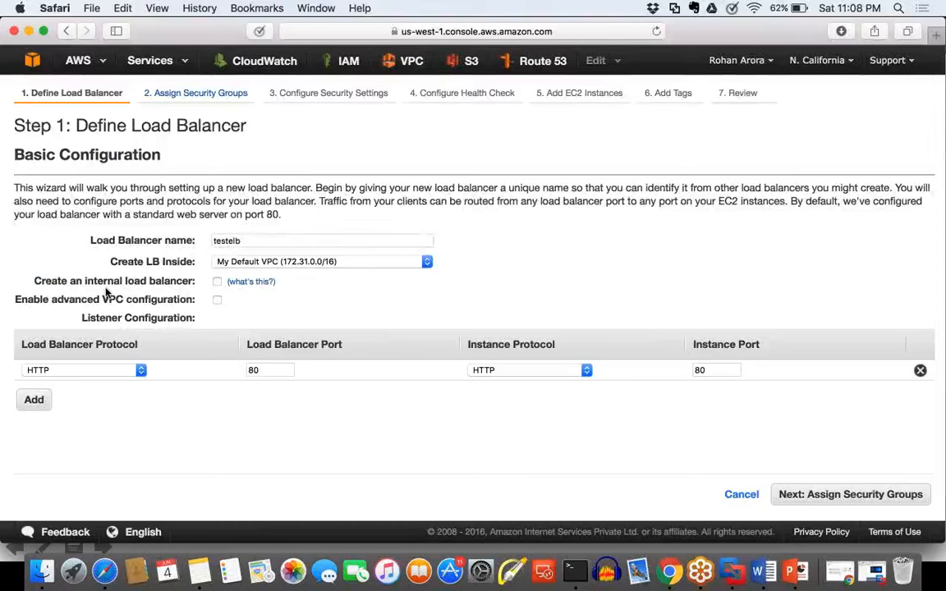
pyautogui.moveTo(33, 281); pyautogui.dragTo(190, 281)
pyautogui.click(338, 325)
pyautogui.click(218, 283)
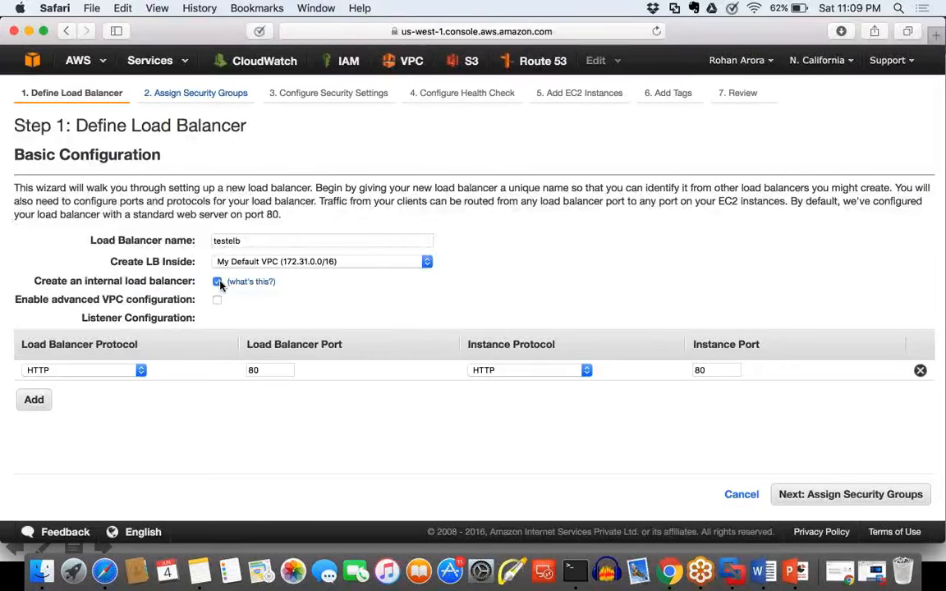
pyautogui.click(218, 283)
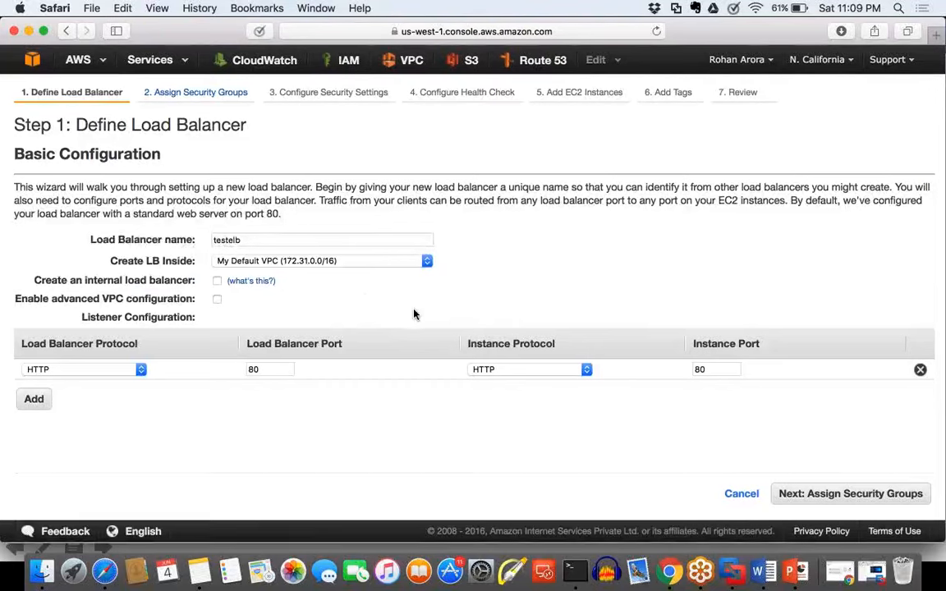
# Step: Enable advanced VPC configuration and review the available subnets in us-west-1b and us-west-1c
pyautogui.moveTo(21, 300); pyautogui.dragTo(180, 299)
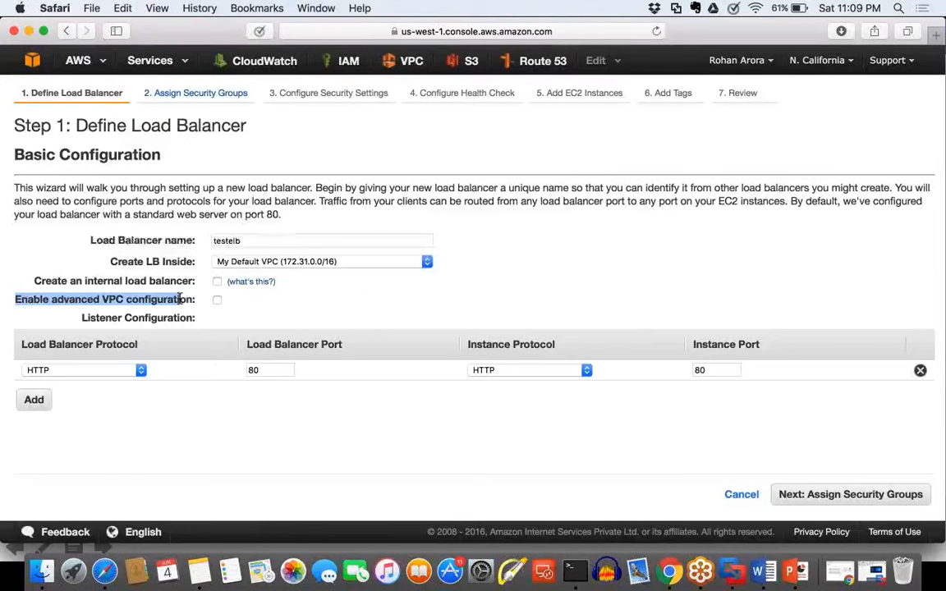
pyautogui.click(217, 301)
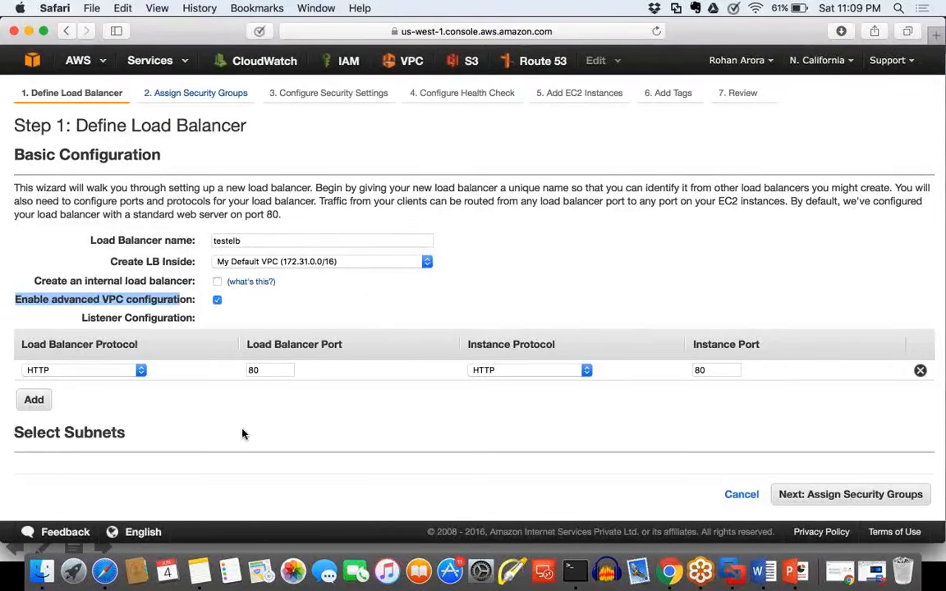
pyautogui.scroll(-4, 244, 431)
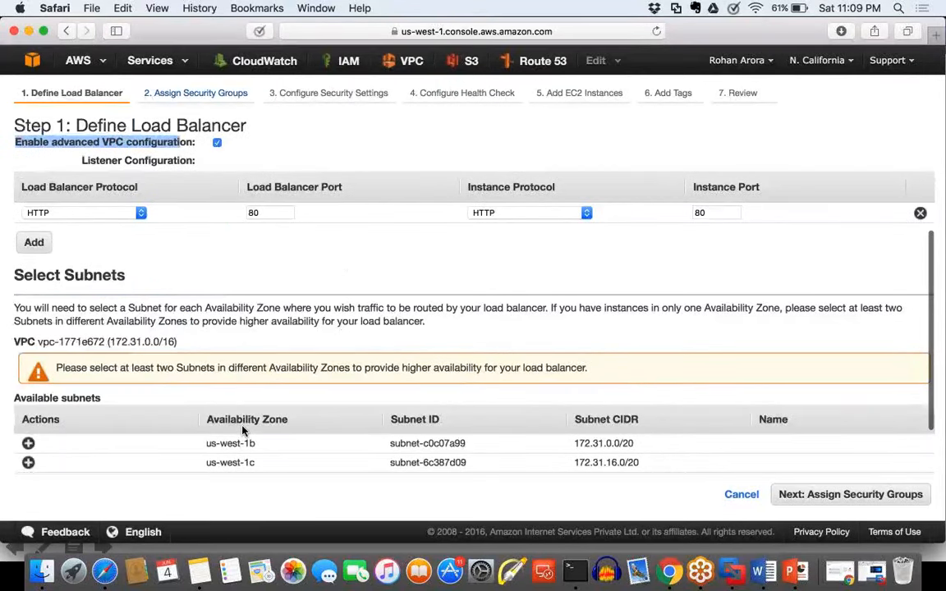
pyautogui.scroll(-2, 244, 431)
pyautogui.moveTo(467, 393); pyautogui.dragTo(403, 392)
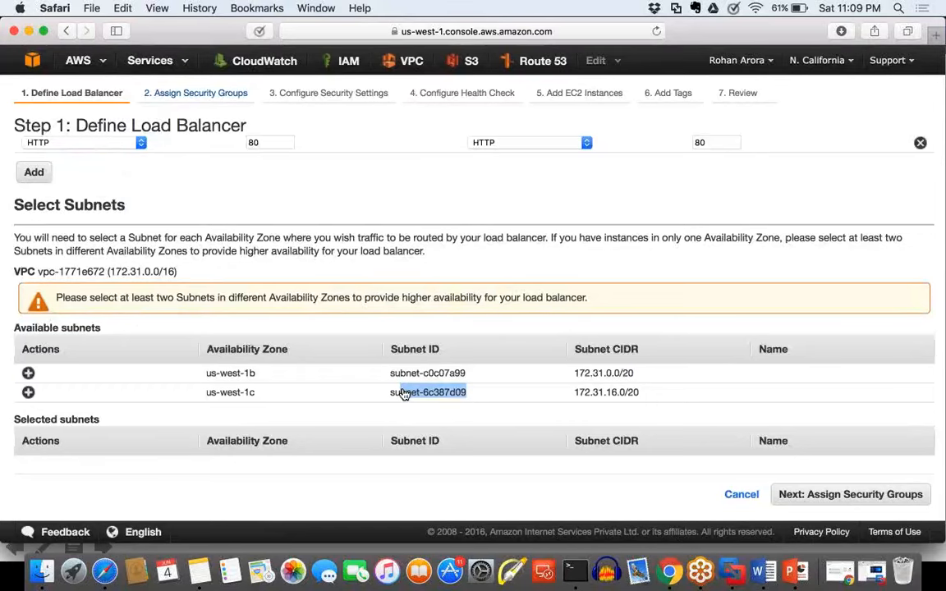
# Step: Add the us-west-1b and us-west-1c subnets to the load balancer's selected subnets and check their zones and IDs
pyautogui.click(28, 373)
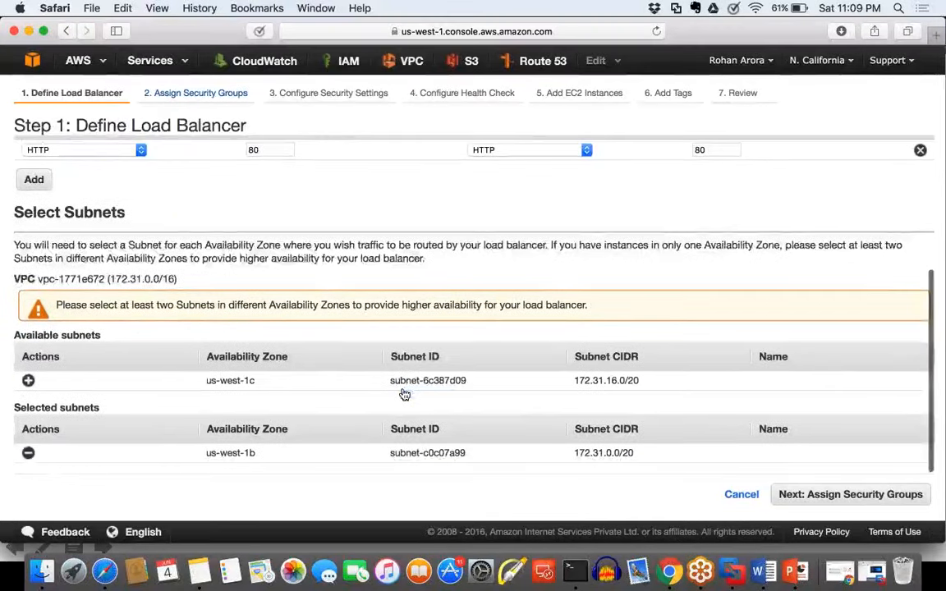
pyautogui.click(28, 382)
pyautogui.moveTo(256, 435); pyautogui.dragTo(205, 427)
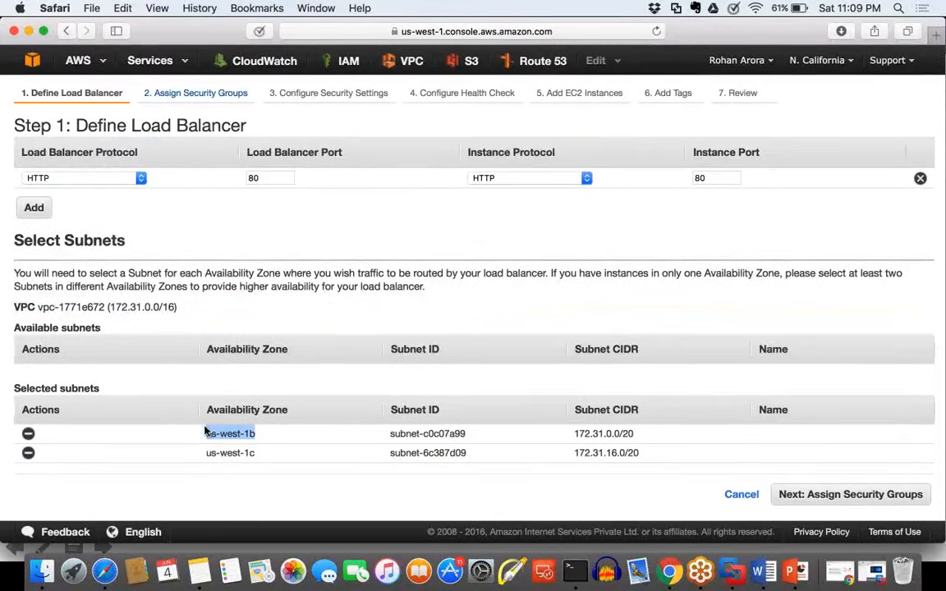
pyautogui.moveTo(466, 434); pyautogui.dragTo(389, 434)
pyautogui.moveTo(481, 454); pyautogui.dragTo(400, 456)
pyautogui.moveTo(278, 436); pyautogui.dragTo(212, 433)
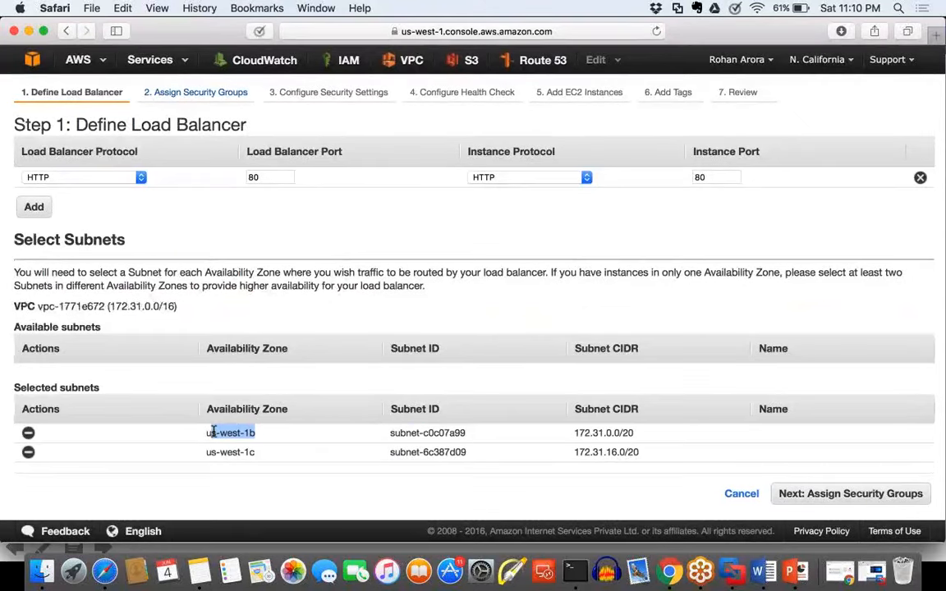
# Step: Review the basic configuration and highlight the Listener Configuration heading
pyautogui.scroll(5, 212, 433)
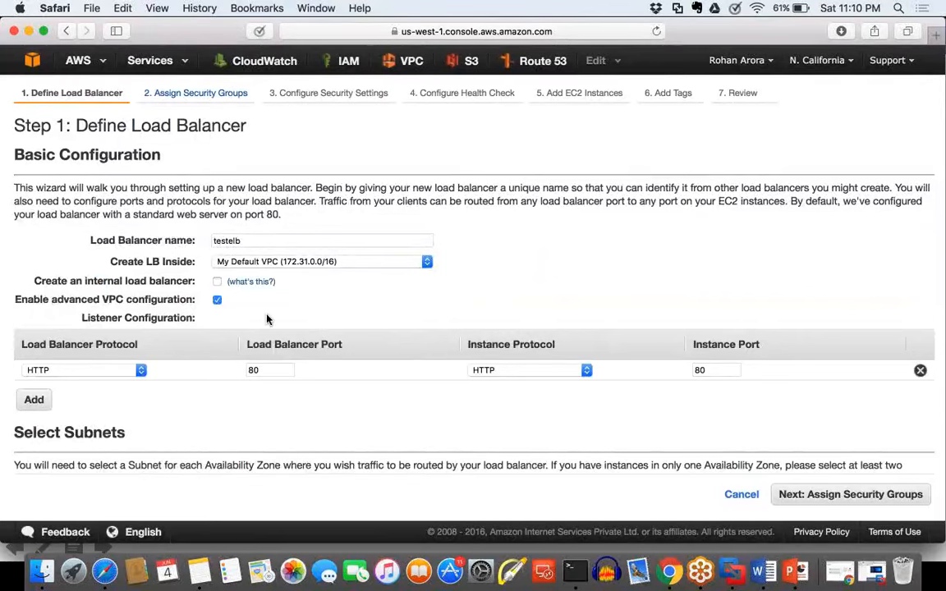
pyautogui.scroll(-1, 267, 319)
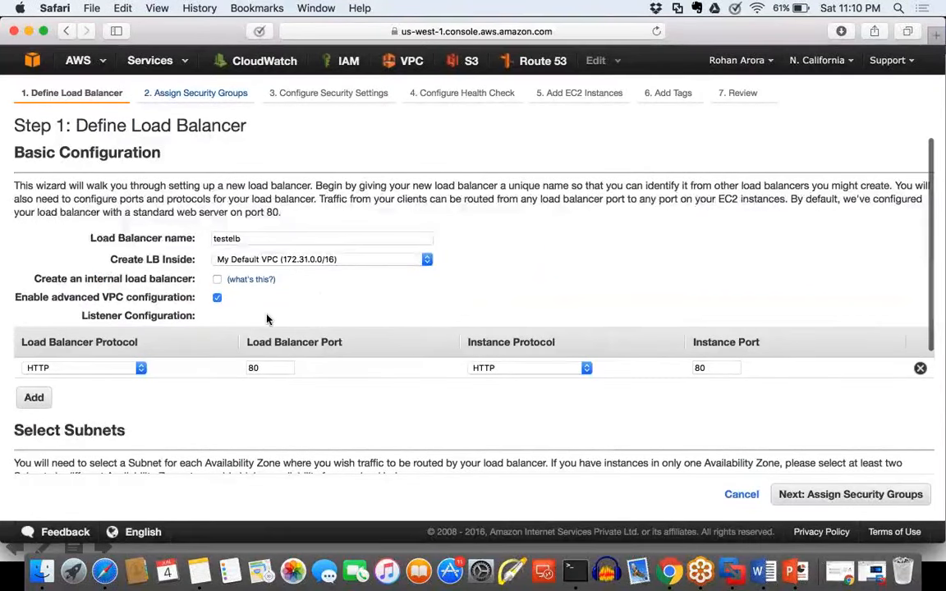
pyautogui.scroll(-2, 267, 320)
pyautogui.moveTo(211, 267); pyautogui.dragTo(79, 264)
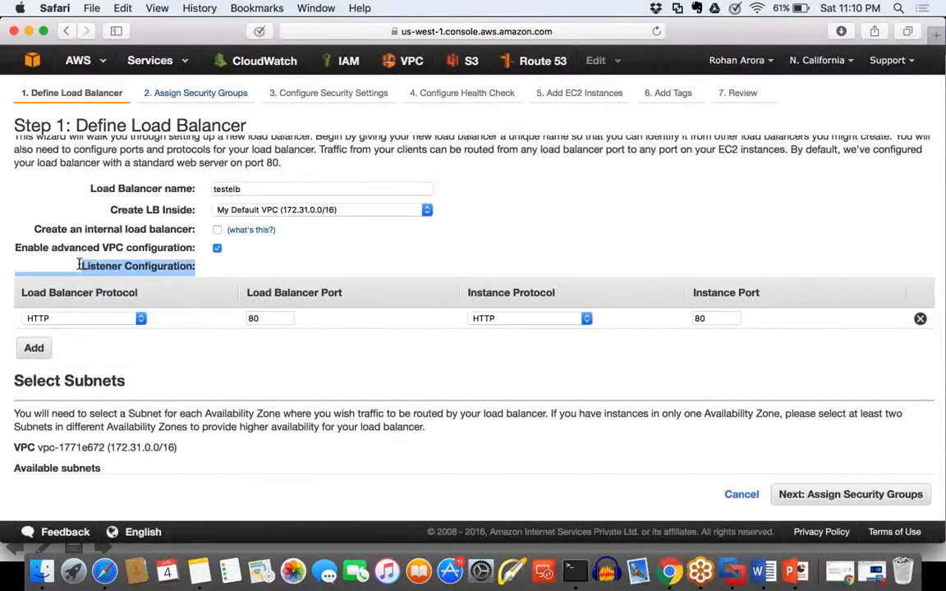
pyautogui.click(139, 287)
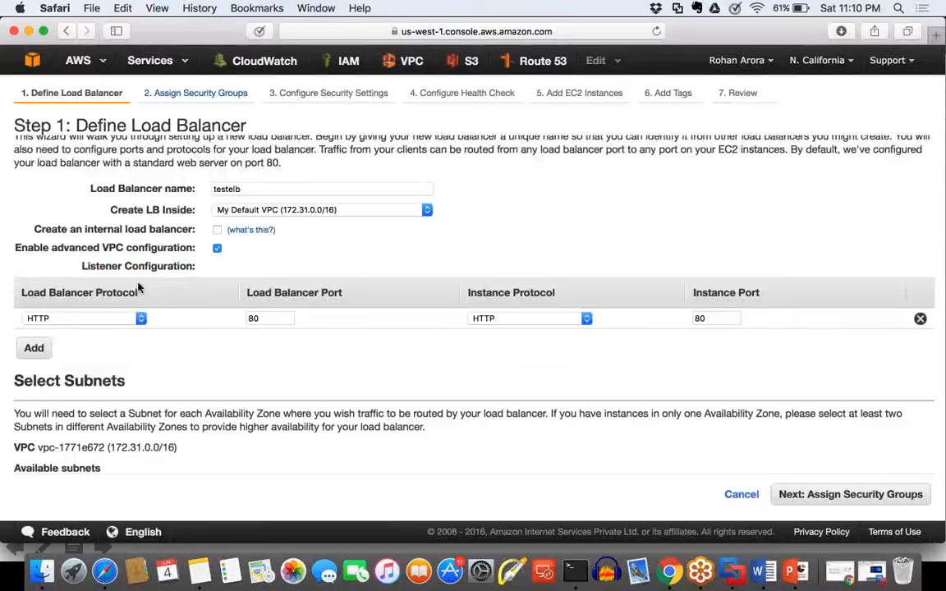
pyautogui.moveTo(138, 281); pyautogui.dragTo(47, 256)
pyautogui.click(184, 334)
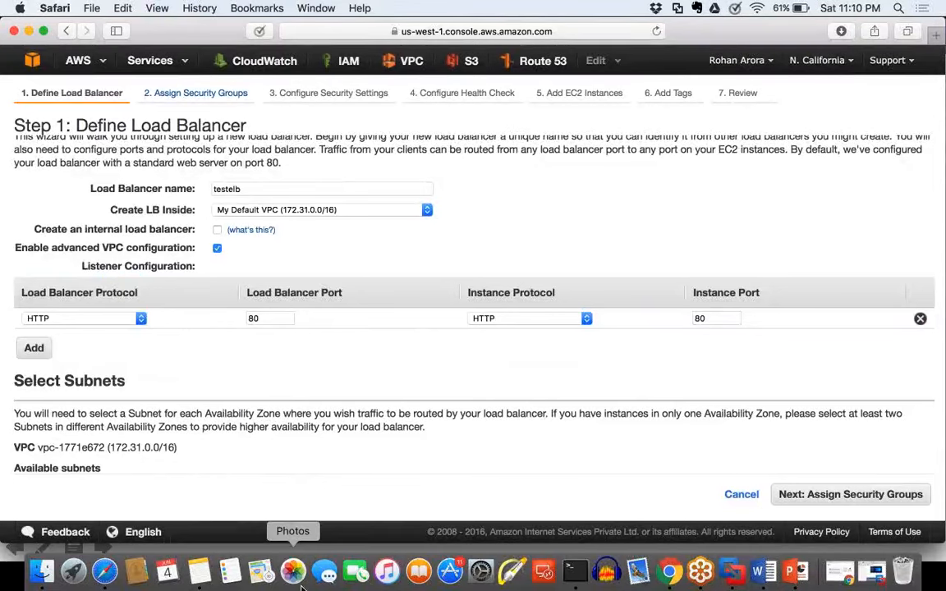
# Step: Switch to the blank Word document and draw in purple a user with an arrow to an LB circle linked to two servers
pyautogui.click(761, 574)
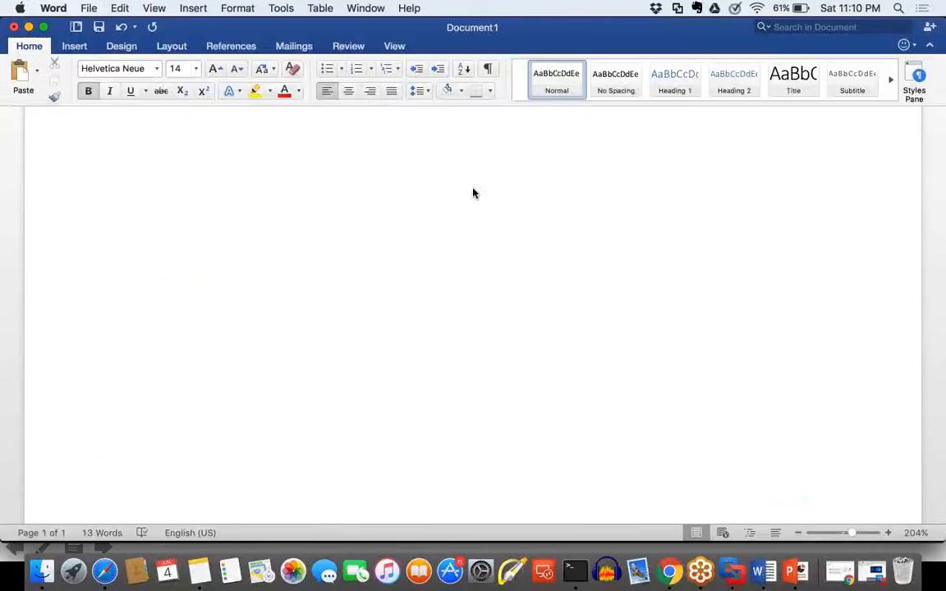
pyautogui.scroll(3, 474, 189)
pyautogui.scroll(-5, 610, 317)
pyautogui.moveTo(486, 152)
pyautogui.mouseDown()
pyautogui.moveTo(494, 173)
pyautogui.moveTo(492, 148)
pyautogui.moveTo(477, 226)
pyautogui.mouseUp()
pyautogui.moveTo(497, 179)
pyautogui.mouseDown()
pyautogui.moveTo(522, 228)
pyautogui.moveTo(498, 302)
pyautogui.mouseUp()
pyautogui.moveTo(477, 284); pyautogui.dragTo(507, 291)
pyautogui.moveTo(487, 331); pyautogui.dragTo(509, 384)
pyautogui.moveTo(542, 345)
pyautogui.mouseDown()
pyautogui.moveTo(470, 338)
pyautogui.moveTo(474, 363)
pyautogui.moveTo(502, 369)
pyautogui.moveTo(514, 351)
pyautogui.moveTo(376, 457)
pyautogui.moveTo(369, 484)
pyautogui.moveTo(391, 500)
pyautogui.moveTo(395, 452)
pyautogui.moveTo(376, 454)
pyautogui.mouseUp()
pyautogui.moveTo(539, 377)
pyautogui.mouseDown()
pyautogui.moveTo(649, 433)
pyautogui.moveTo(663, 488)
pyautogui.moveTo(638, 480)
pyautogui.moveTo(649, 439)
pyautogui.moveTo(642, 441)
pyautogui.mouseUp()
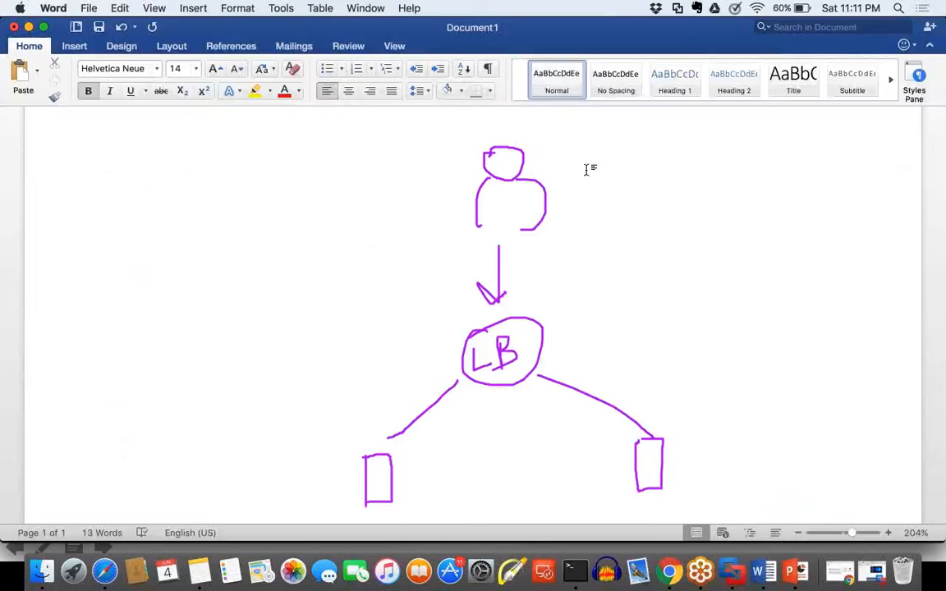
# Step: Draw an orange arrow from the user down to the LB and label it Front-end
pyautogui.moveTo(585, 160)
pyautogui.mouseDown()
pyautogui.moveTo(588, 317)
pyautogui.moveTo(570, 335)
pyautogui.moveTo(599, 321)
pyautogui.mouseUp()
pyautogui.moveTo(622, 208); pyautogui.dragTo(625, 242)
pyautogui.moveTo(622, 220); pyautogui.dragTo(691, 212)
pyautogui.moveTo(686, 198); pyautogui.dragTo(717, 189)
pyautogui.click(705, 191)
pyautogui.moveTo(723, 189)
pyautogui.mouseDown()
pyautogui.moveTo(788, 174)
pyautogui.moveTo(778, 147)
pyautogui.moveTo(795, 182)
pyautogui.mouseUp()
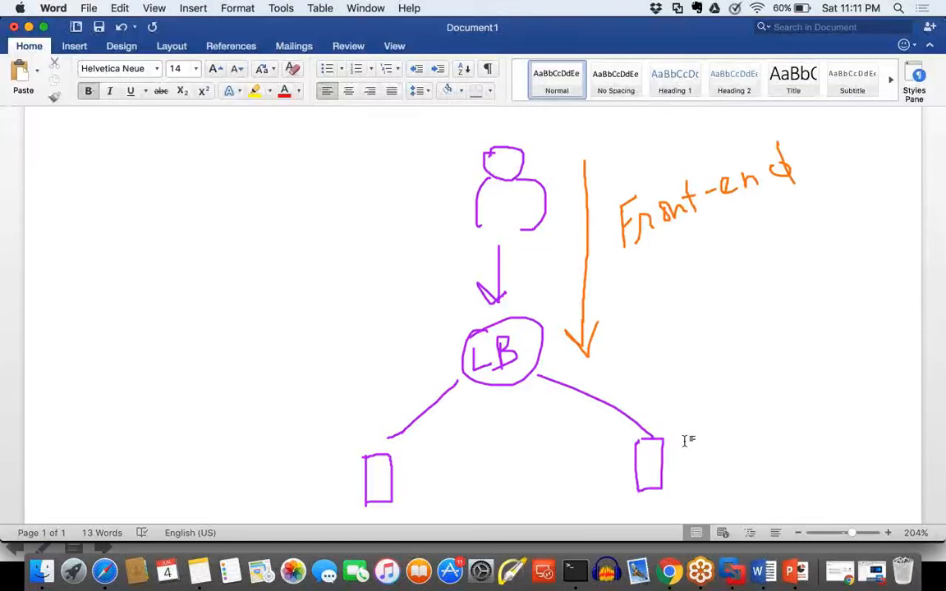
# Step: Draw a blue arrow from the LB towards one server, label it Back-end, and clear the whole drawing
pyautogui.moveTo(317, 421); pyautogui.dragTo(442, 349)
pyautogui.click(316, 413)
pyautogui.moveTo(310, 435); pyautogui.dragTo(349, 444)
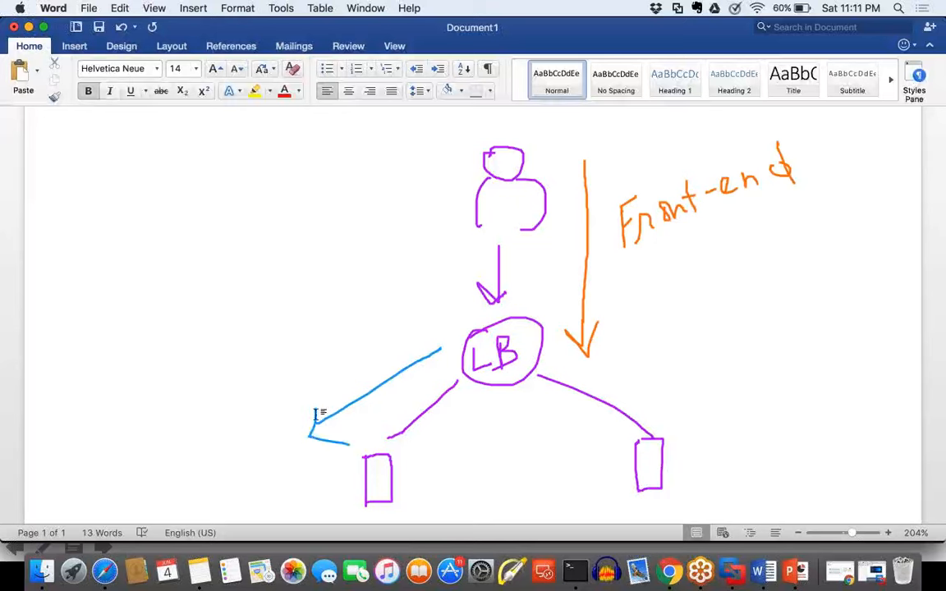
pyautogui.moveTo(279, 348)
pyautogui.mouseDown()
pyautogui.moveTo(278, 389)
pyautogui.moveTo(269, 380)
pyautogui.mouseUp()
pyautogui.moveTo(311, 347); pyautogui.dragTo(321, 354)
pyautogui.moveTo(327, 332); pyautogui.dragTo(333, 341)
pyautogui.moveTo(331, 304)
pyautogui.mouseDown()
pyautogui.moveTo(335, 332)
pyautogui.moveTo(348, 334)
pyautogui.moveTo(350, 321)
pyautogui.moveTo(375, 317)
pyautogui.moveTo(429, 278)
pyautogui.mouseUp()
pyautogui.moveTo(376, 360); pyautogui.dragTo(431, 333)
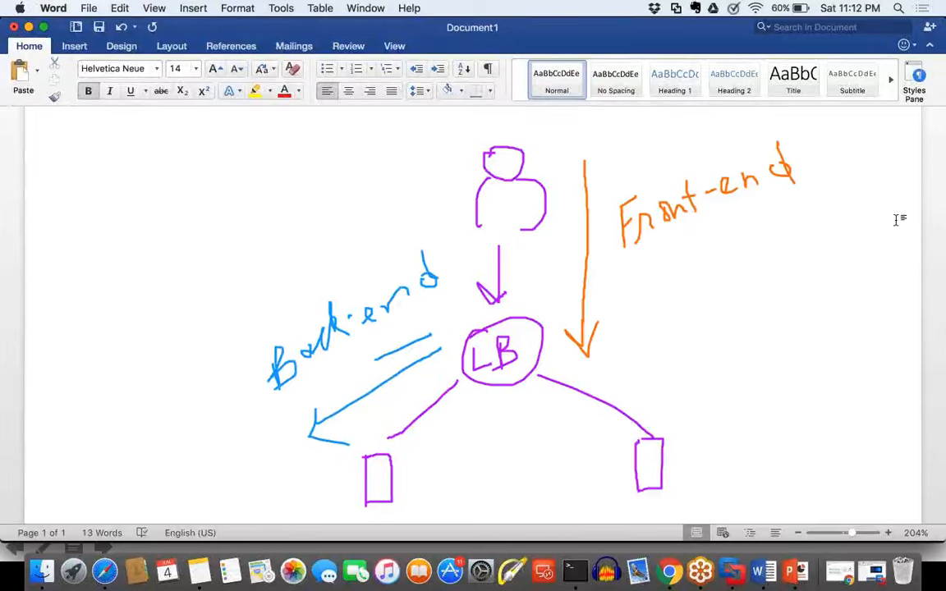
pyautogui.press('Escape')
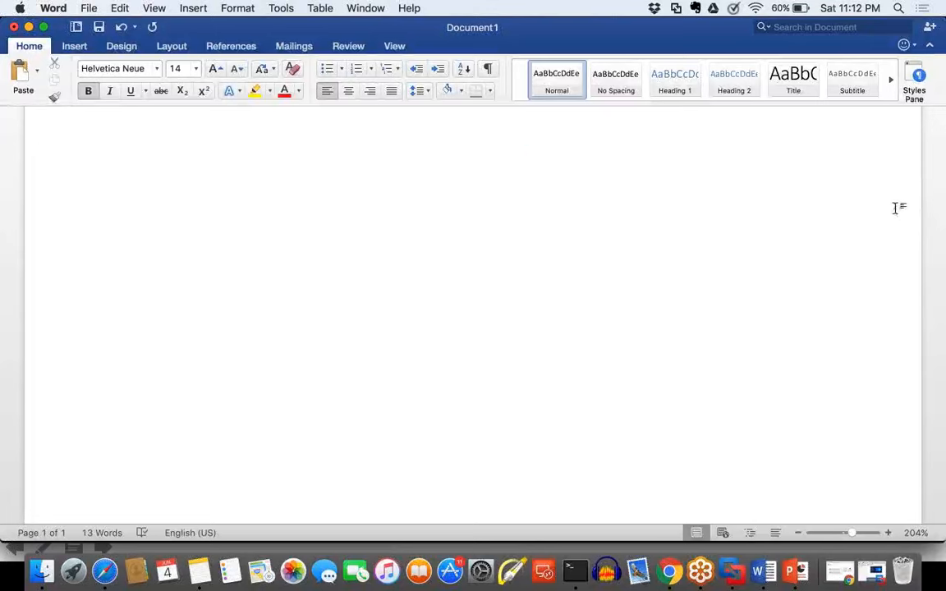
# Step: Return to the load balancer wizard in Safari and point out the Listener Configuration heading
pyautogui.click(104, 571)
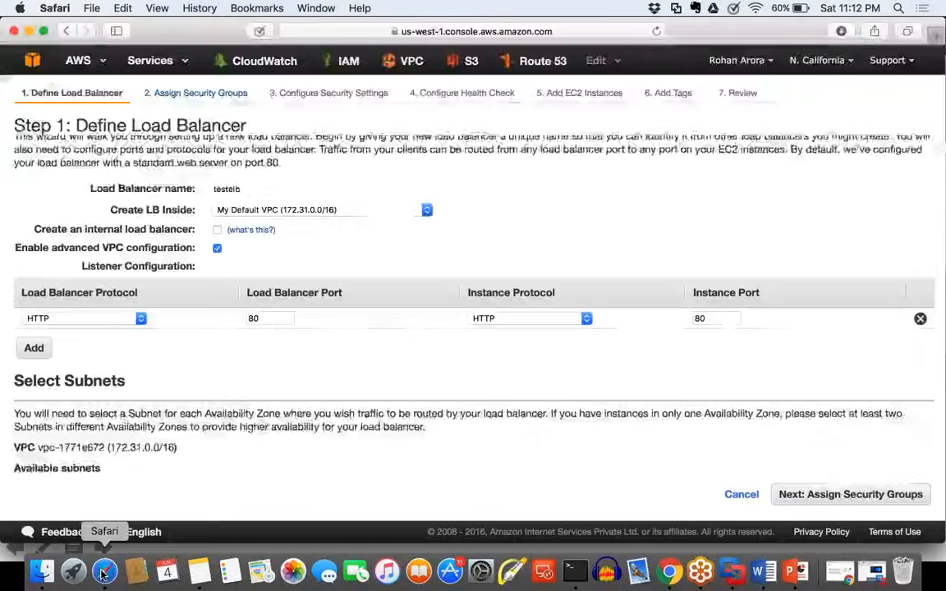
pyautogui.moveTo(199, 267); pyautogui.dragTo(82, 265)
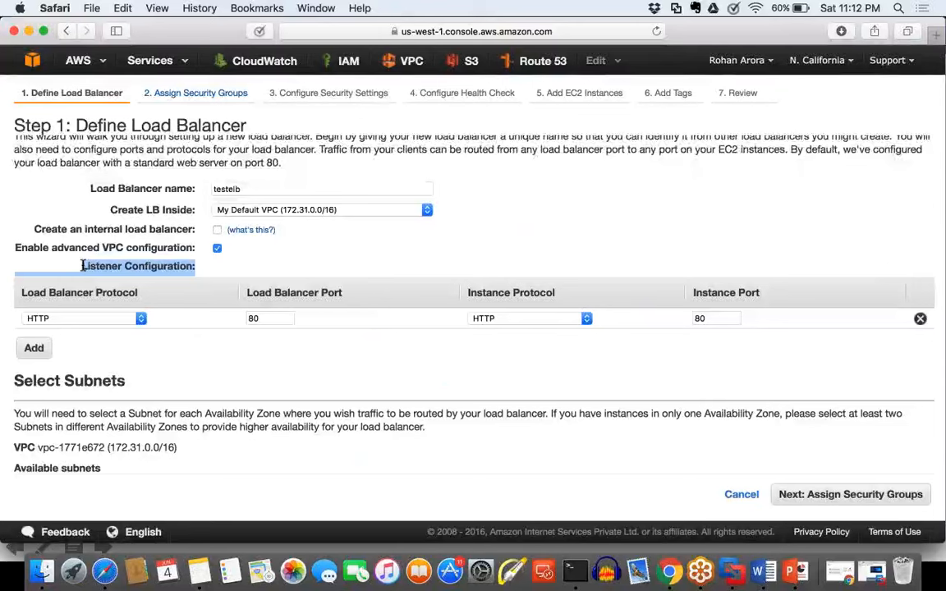
pyautogui.click(175, 372)
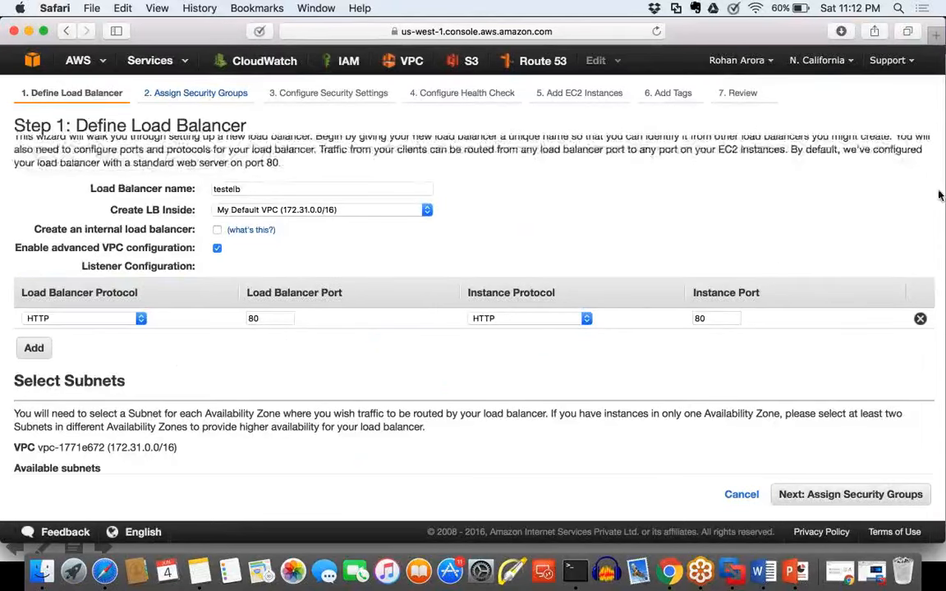
# Step: Frame the Load Balancer Protocol and Load Balancer Port columns in orange and label them Front-end
pyautogui.moveTo(395, 271)
pyautogui.mouseDown()
pyautogui.moveTo(396, 349)
pyautogui.moveTo(18, 341)
pyautogui.moveTo(2, 281)
pyautogui.moveTo(306, 238)
pyautogui.moveTo(399, 244)
pyautogui.moveTo(465, 212)
pyautogui.moveTo(443, 244)
pyautogui.moveTo(477, 174)
pyautogui.moveTo(497, 163)
pyautogui.moveTo(496, 181)
pyautogui.moveTo(604, 187)
pyautogui.moveTo(615, 161)
pyautogui.moveTo(661, 161)
pyautogui.mouseUp()
pyautogui.moveTo(670, 156)
pyautogui.mouseDown()
pyautogui.moveTo(721, 142)
pyautogui.moveTo(748, 147)
pyautogui.mouseUp()
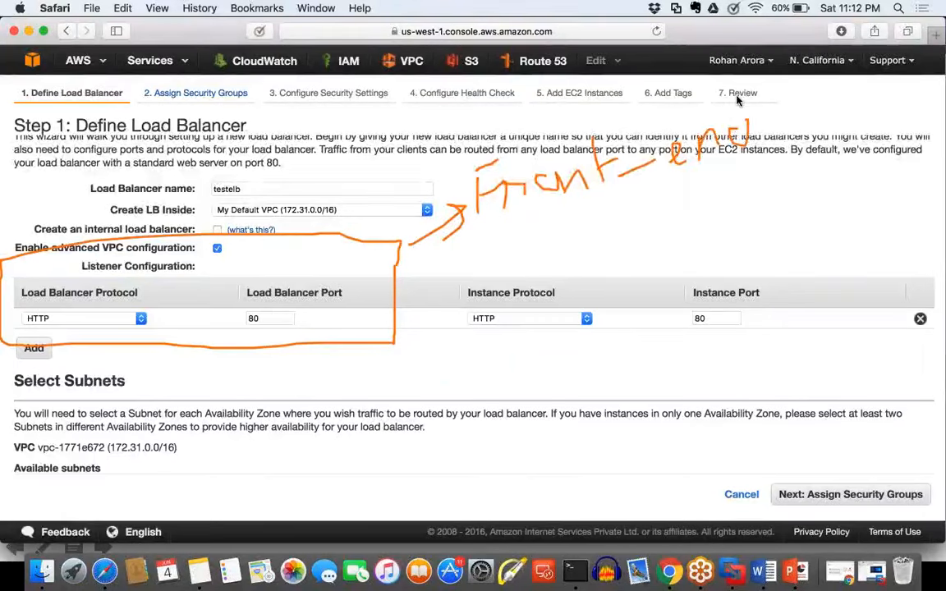
pyautogui.moveTo(738, 97); pyautogui.dragTo(739, 155)
# Step: Frame the Instance Protocol and Instance Port columns in orange, label them Back-end with a tick, and clear all annotations
pyautogui.moveTo(452, 266)
pyautogui.mouseDown()
pyautogui.moveTo(453, 372)
pyautogui.moveTo(865, 266)
pyautogui.moveTo(880, 318)
pyautogui.moveTo(453, 375)
pyautogui.mouseUp()
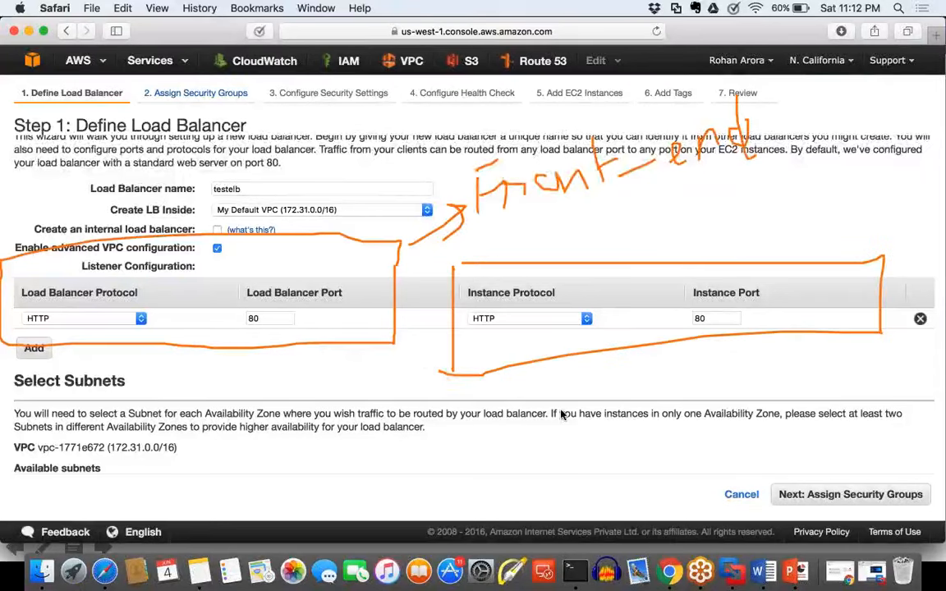
pyautogui.moveTo(604, 359); pyautogui.dragTo(607, 393)
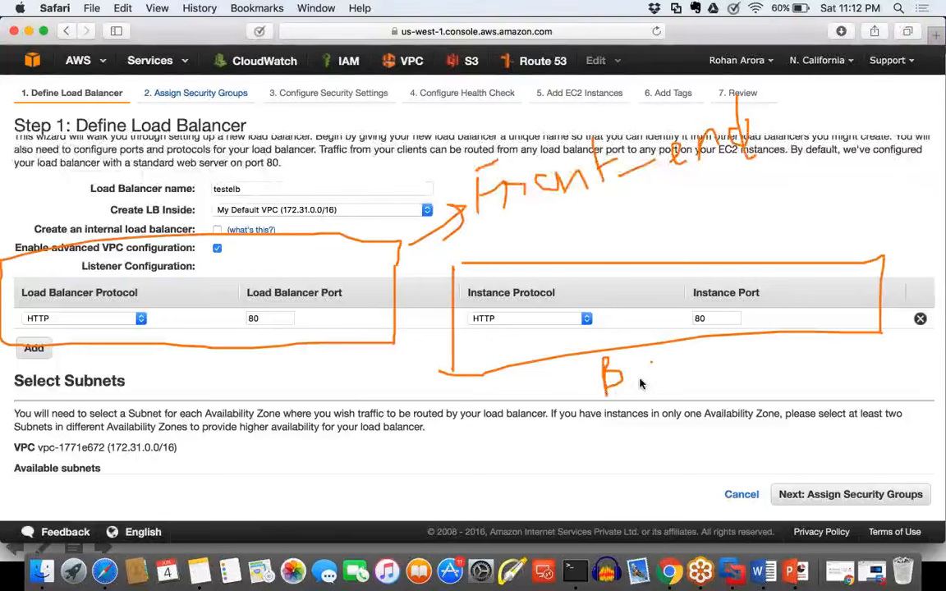
pyautogui.moveTo(662, 361); pyautogui.dragTo(700, 375)
pyautogui.moveTo(713, 368); pyautogui.dragTo(809, 371)
pyautogui.moveTo(797, 327); pyautogui.dragTo(812, 372)
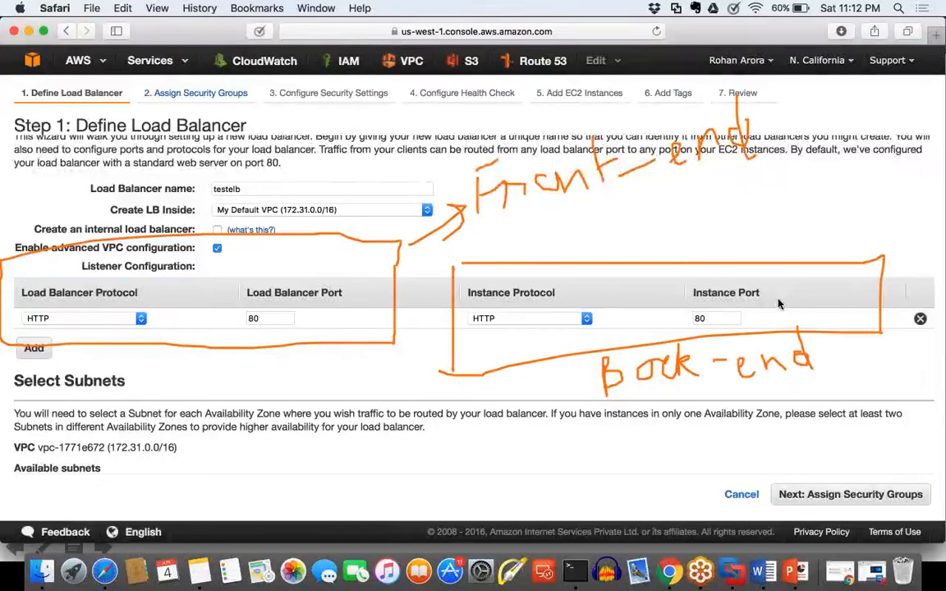
pyautogui.moveTo(684, 230)
pyautogui.mouseDown()
pyautogui.moveTo(687, 247)
pyautogui.moveTo(739, 221)
pyautogui.mouseUp()
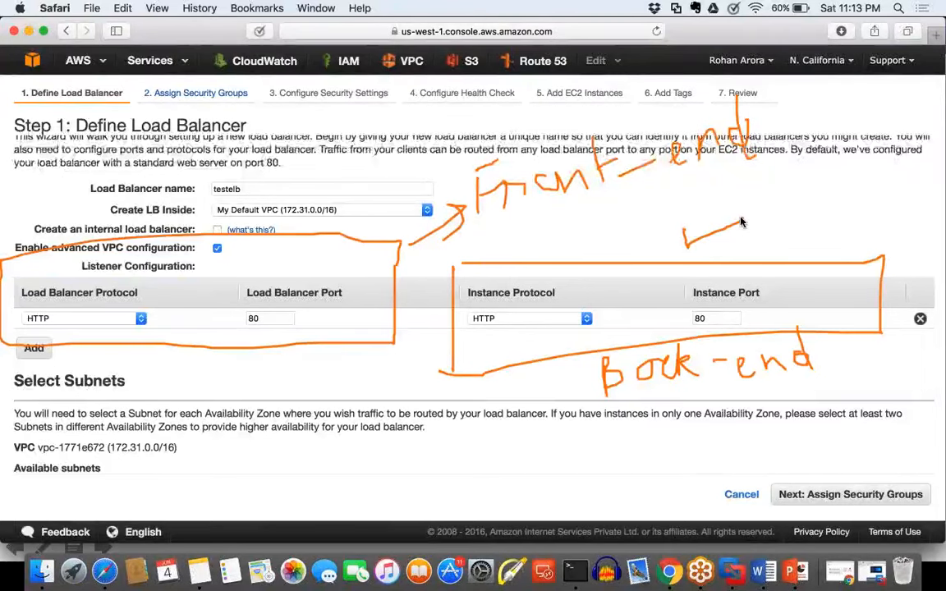
pyautogui.click(943, 195)
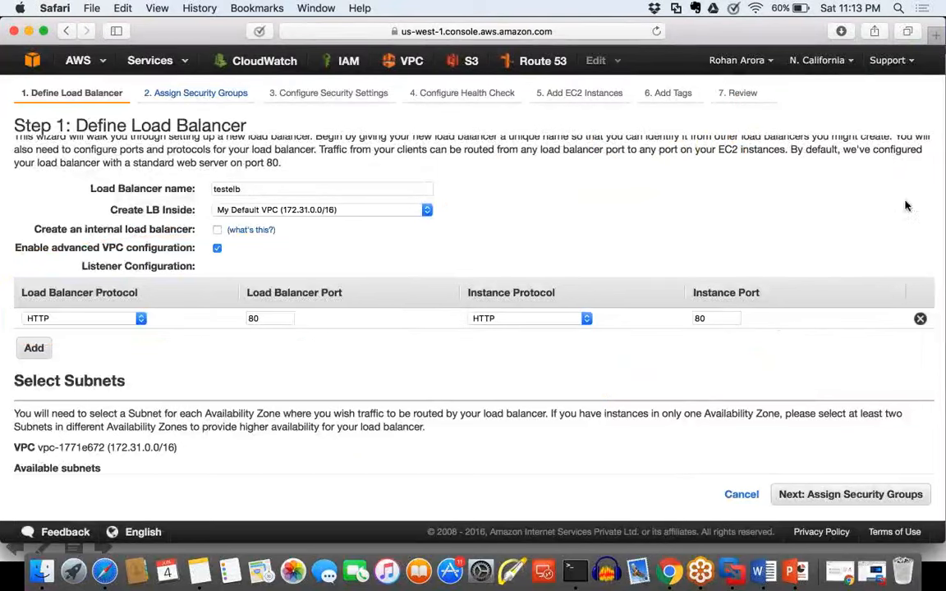
# Step: Try SSL (Secure TCP) as the first listener's load balancer protocol and return it to HTTP
pyautogui.click(124, 318)
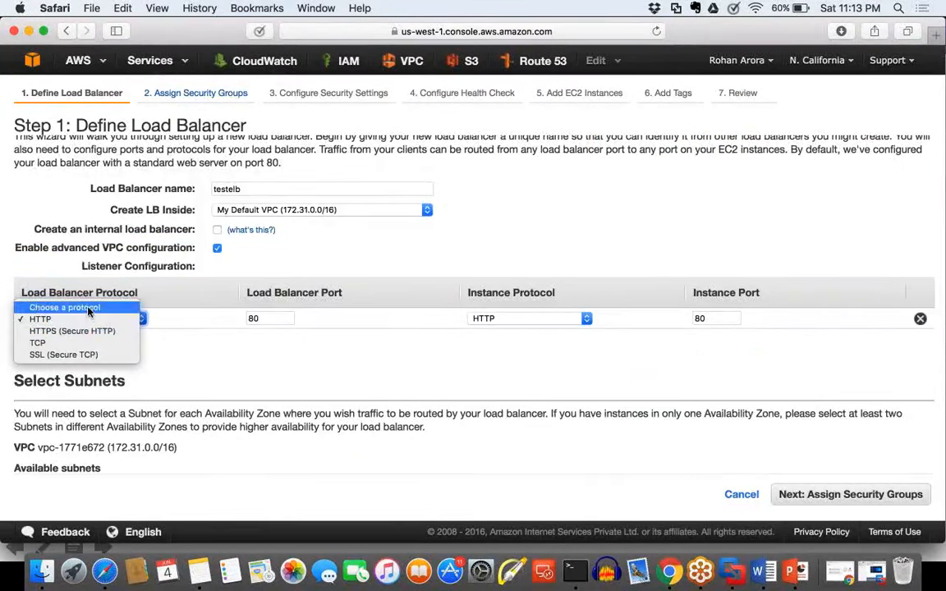
pyautogui.click(141, 295)
pyautogui.moveTo(118, 294); pyautogui.dragTo(48, 293)
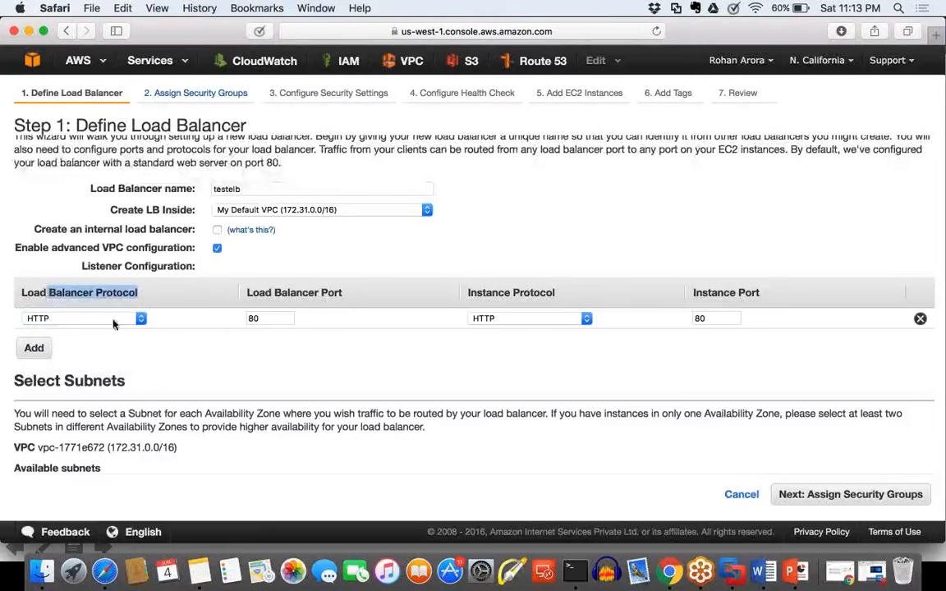
pyautogui.click(87, 318)
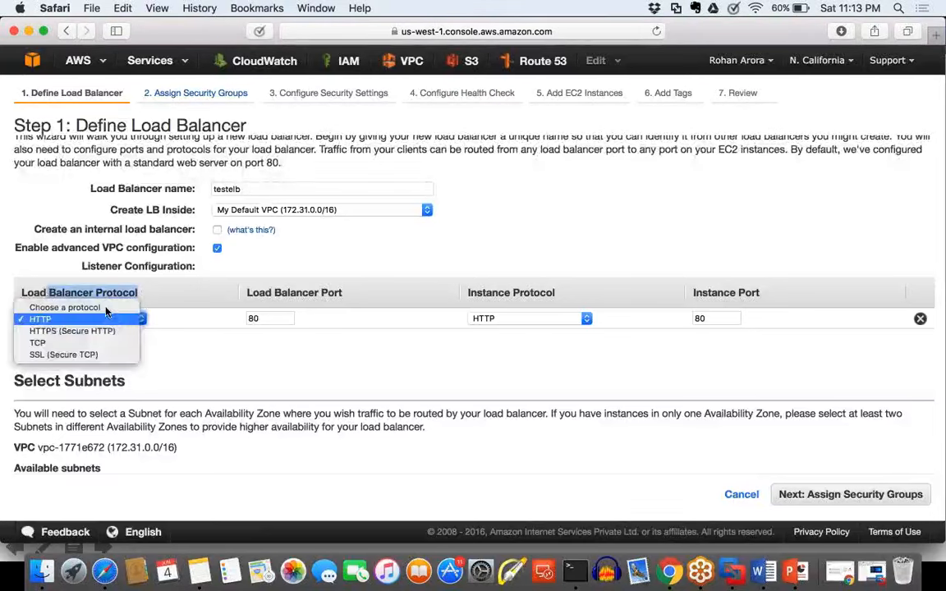
pyautogui.click(89, 355)
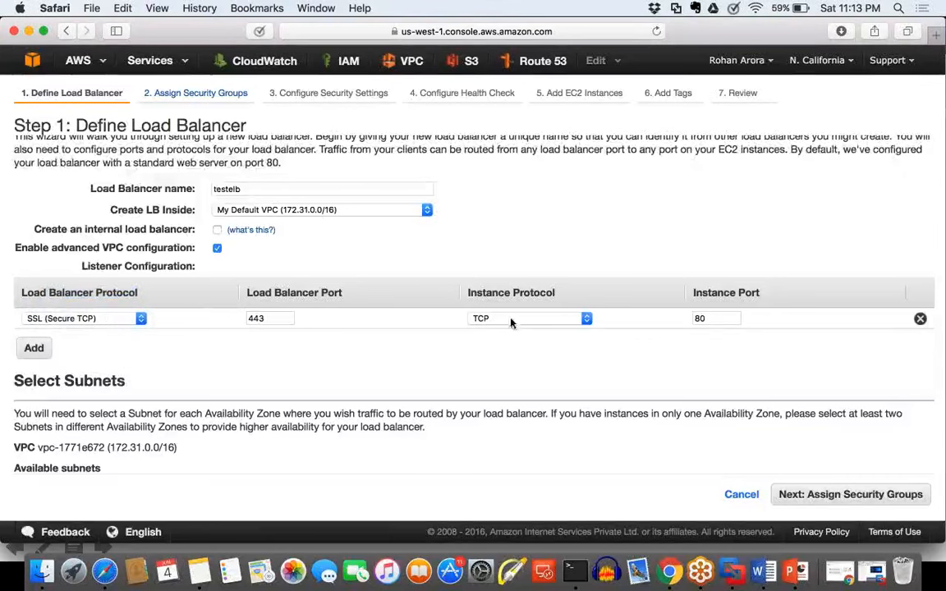
pyautogui.click(137, 318)
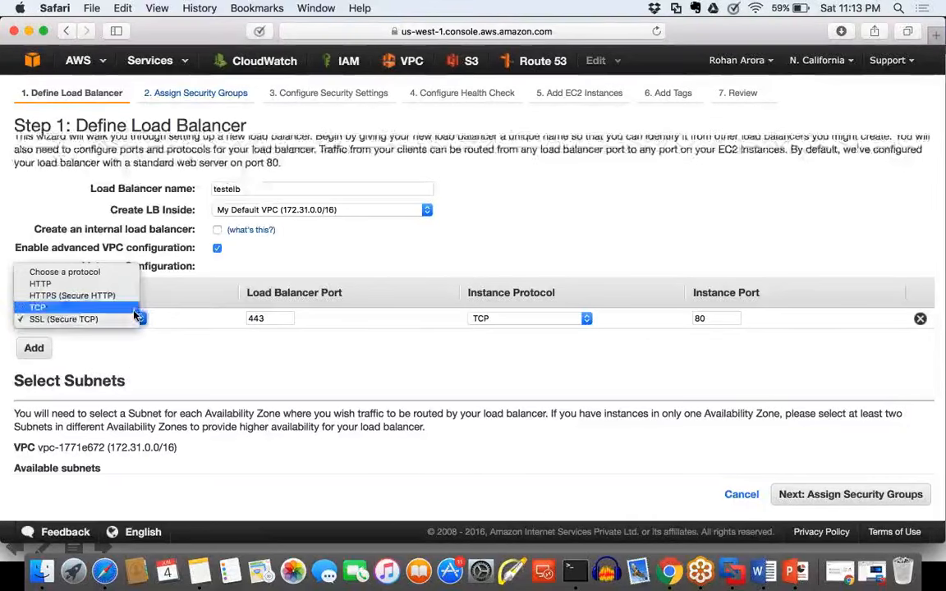
pyautogui.click(81, 282)
pyautogui.moveTo(328, 294); pyautogui.dragTo(399, 279)
pyautogui.moveTo(476, 293); pyautogui.dragTo(674, 294)
pyautogui.click(680, 319)
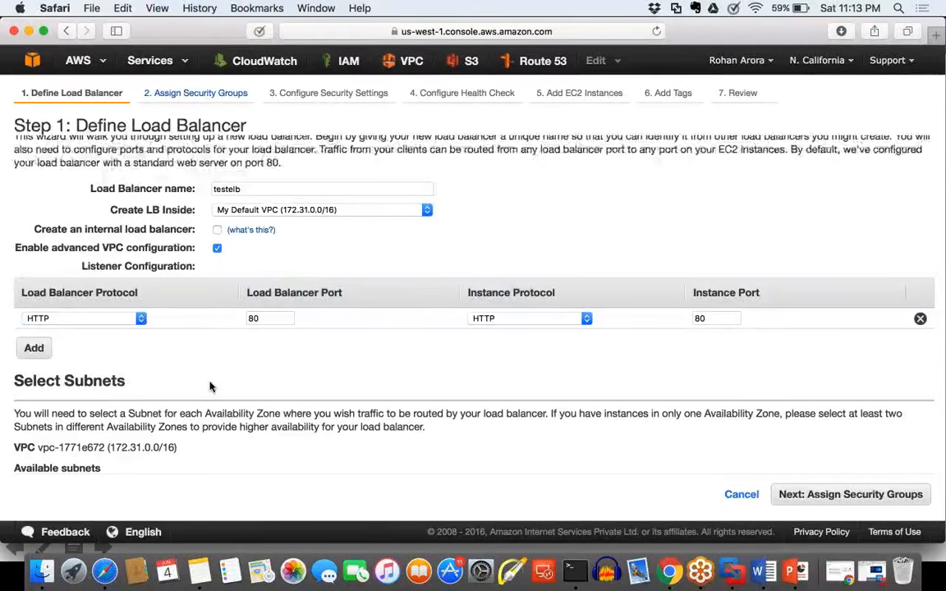
# Step: Add a second listener with HTTP as its load balancer protocol
pyautogui.click(36, 350)
pyautogui.click(78, 339)
pyautogui.click(78, 338)
pyautogui.click(125, 349)
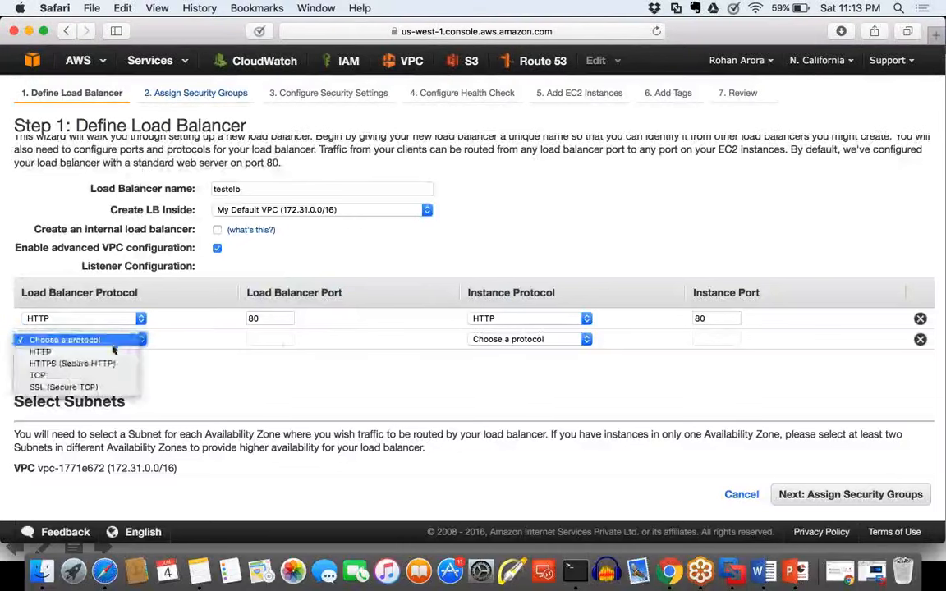
pyautogui.click(49, 351)
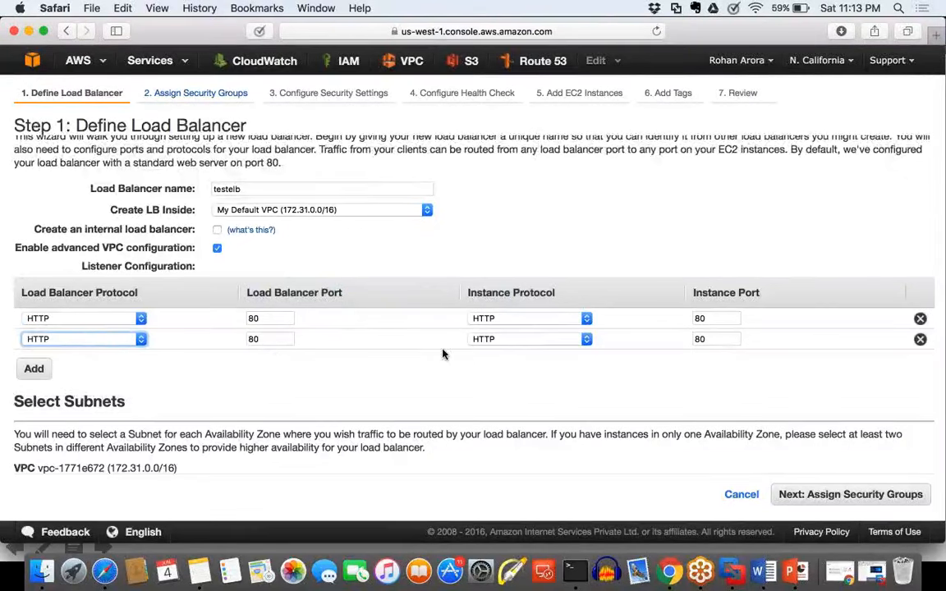
# Step: Try TCP as the second listener's instance protocol, and settle on HTTPS (Secure HTTP)
pyautogui.click(511, 339)
pyautogui.click(483, 363)
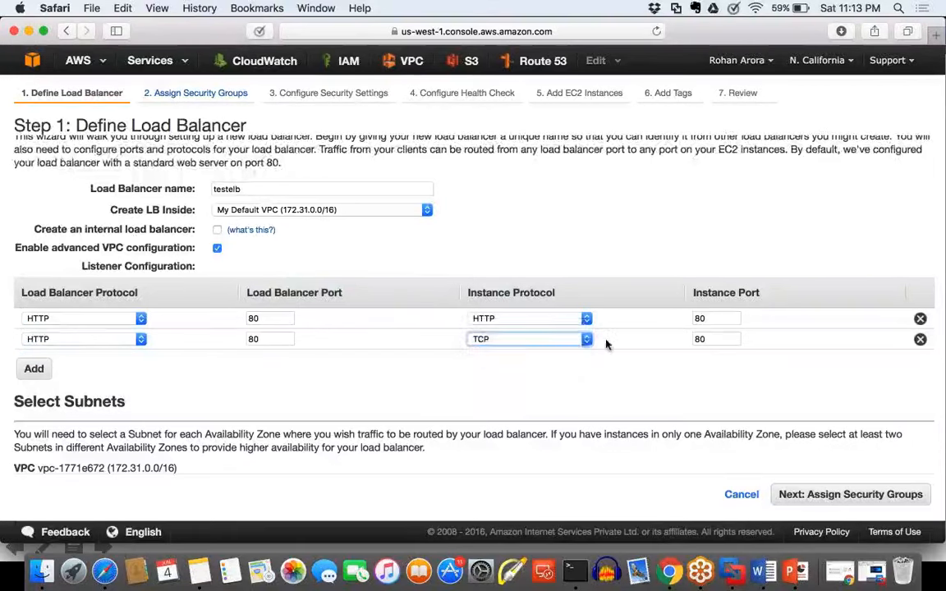
pyautogui.click(577, 340)
pyautogui.click(518, 327)
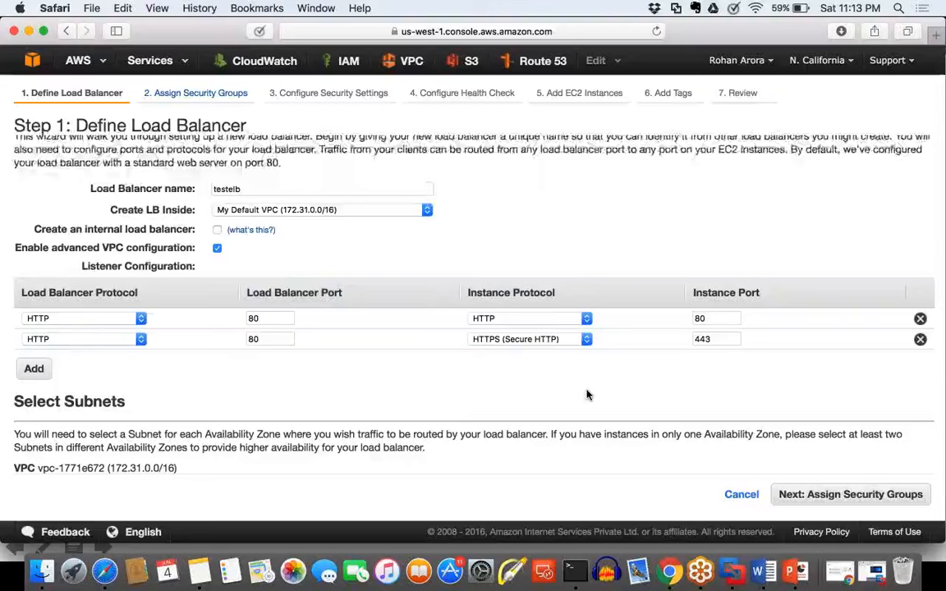
# Step: Add a third listener with HTTPS (Secure HTTP) as both its load balancer protocol and its instance protocol
pyautogui.click(33, 369)
pyautogui.click(64, 360)
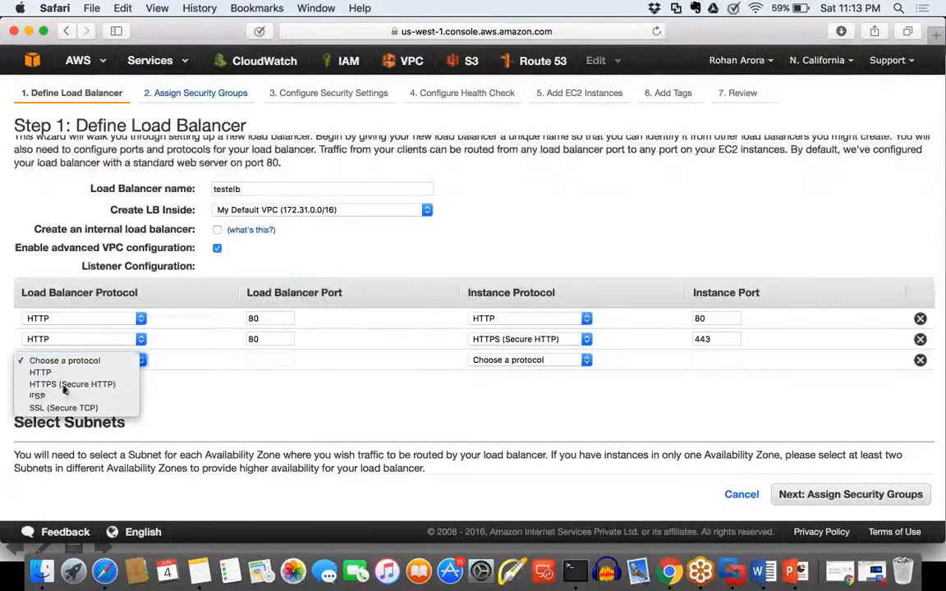
pyautogui.click(65, 384)
pyautogui.click(496, 364)
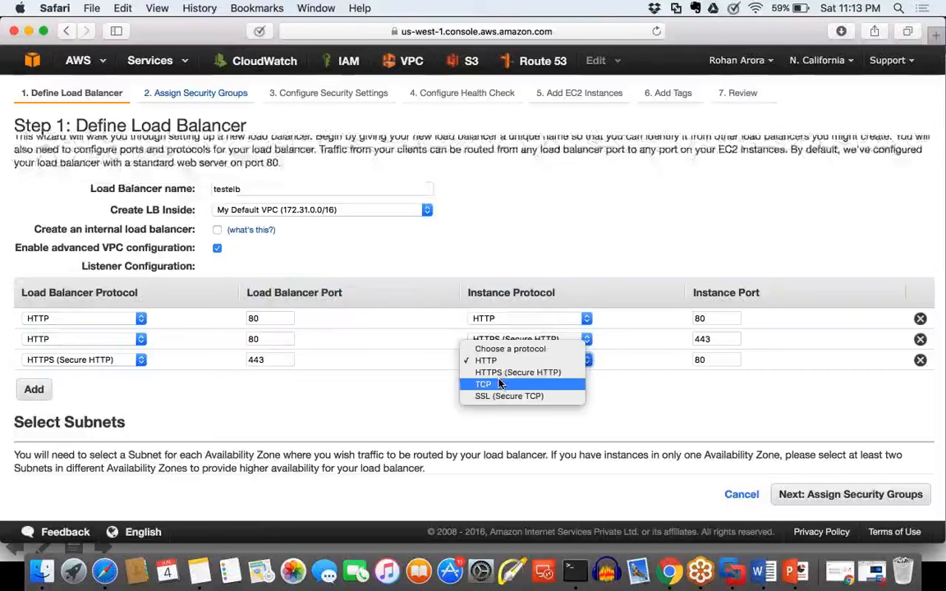
pyautogui.click(502, 374)
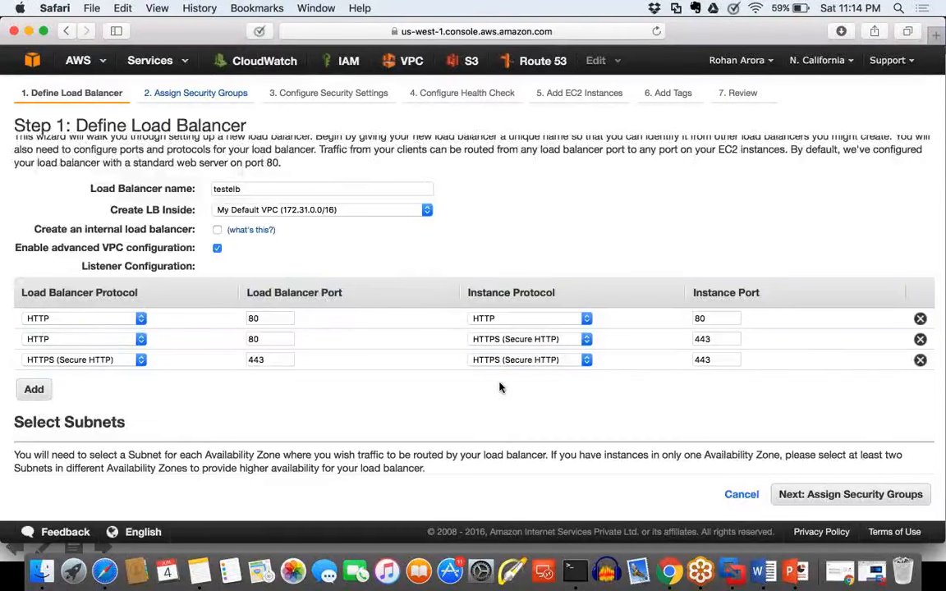
pyautogui.click(503, 366)
pyautogui.click(503, 366)
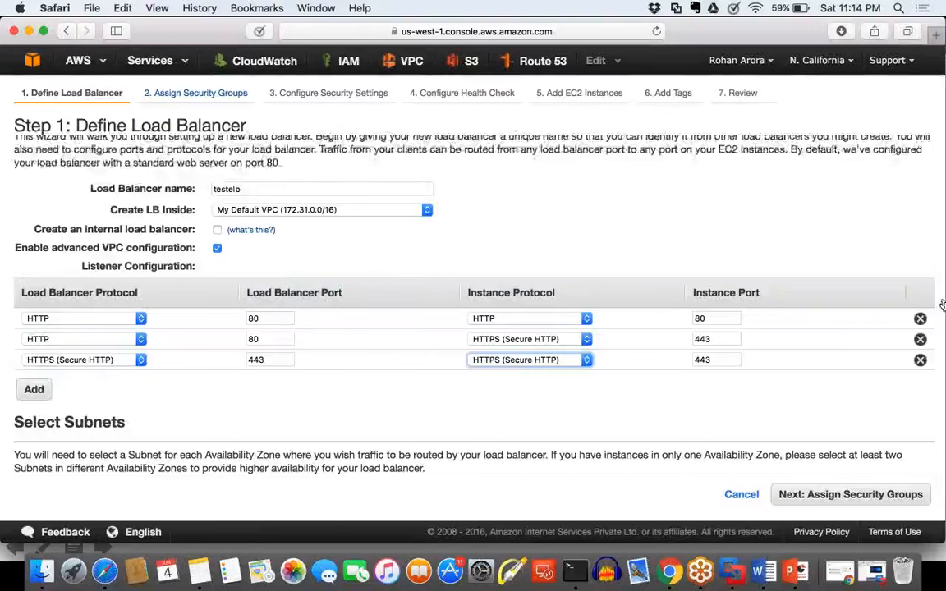
# Step: Remove the third and second listeners, leaving only the HTTP-to-HTTP listener
pyautogui.click(921, 361)
pyautogui.click(921, 339)
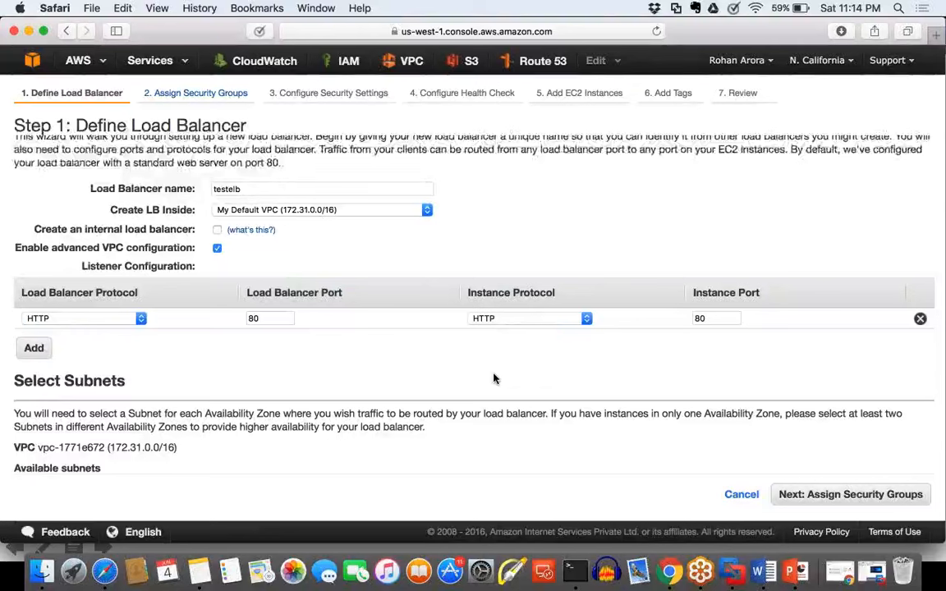
# Step: Highlight the load balancer and instance column headings of the listener table, and the Define Load Balancer title
pyautogui.moveTo(343, 294); pyautogui.dragTo(97, 287)
pyautogui.click(352, 317)
pyautogui.moveTo(479, 294); pyautogui.dragTo(593, 293)
pyautogui.moveTo(651, 291); pyautogui.dragTo(786, 295)
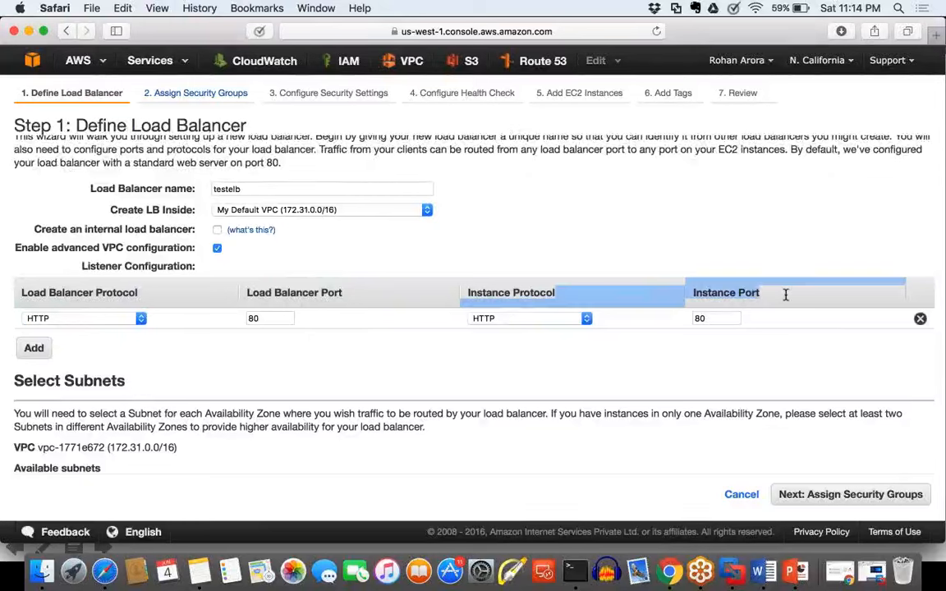
pyautogui.click(782, 364)
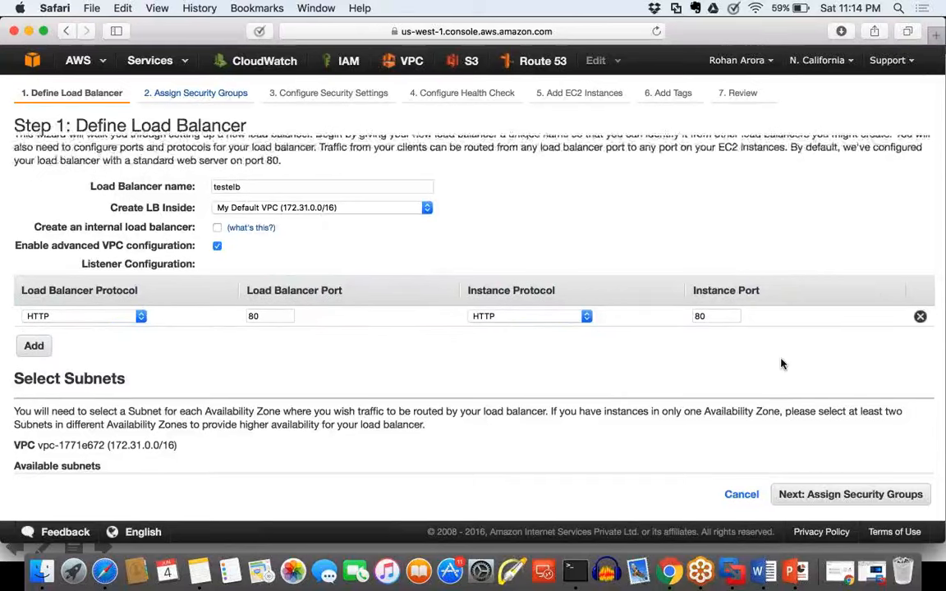
pyautogui.scroll(-3, 782, 364)
pyautogui.scroll(4, 782, 364)
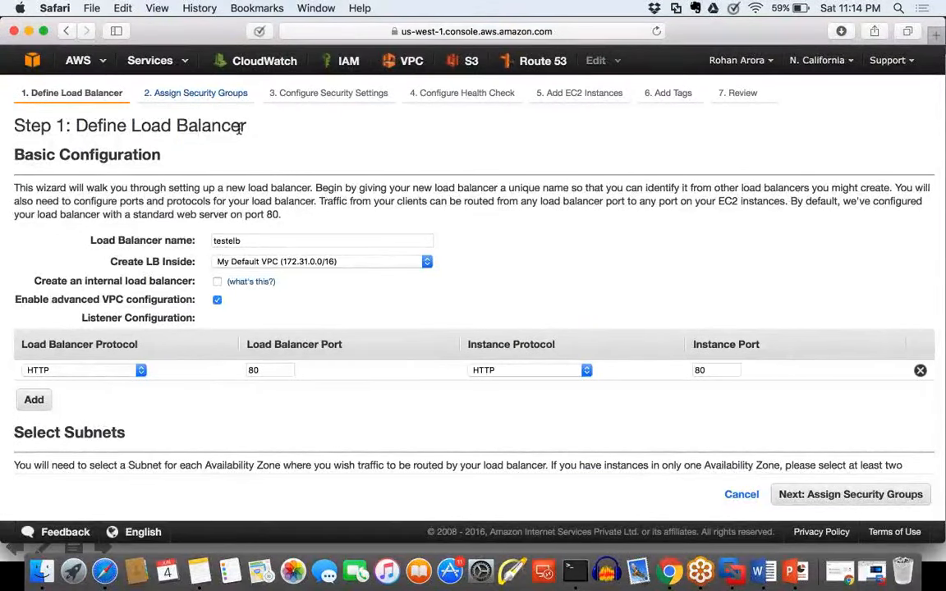
pyautogui.moveTo(239, 128); pyautogui.dragTo(78, 125)
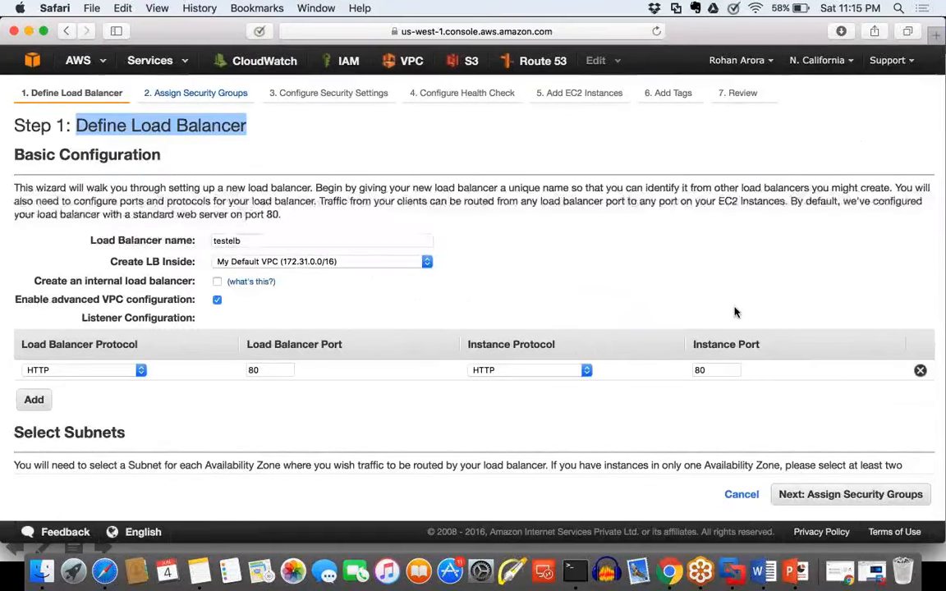
# Step: Review the listener and selected subnets, and continue to assigning security groups
pyautogui.scroll(-5, 735, 312)
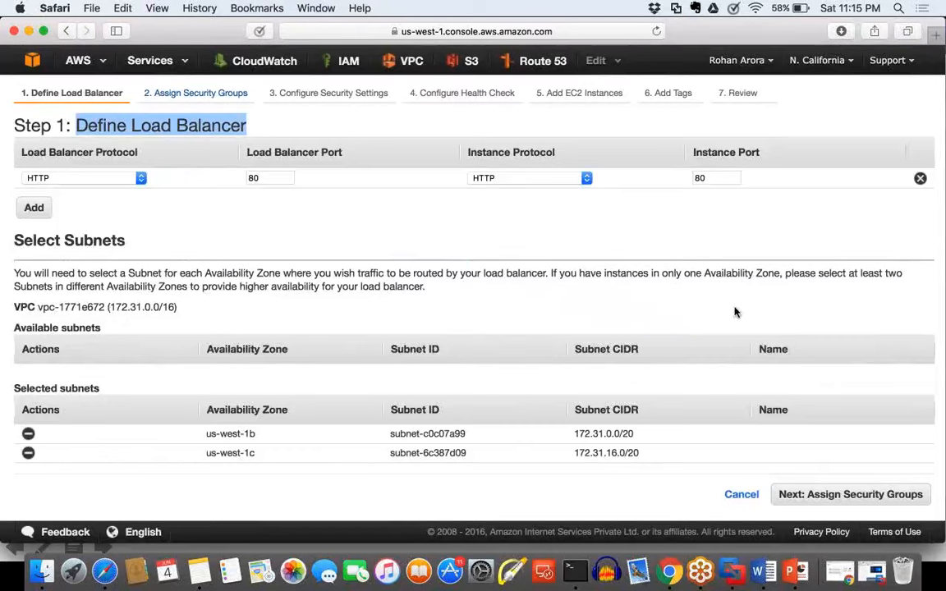
pyautogui.scroll(1, 736, 313)
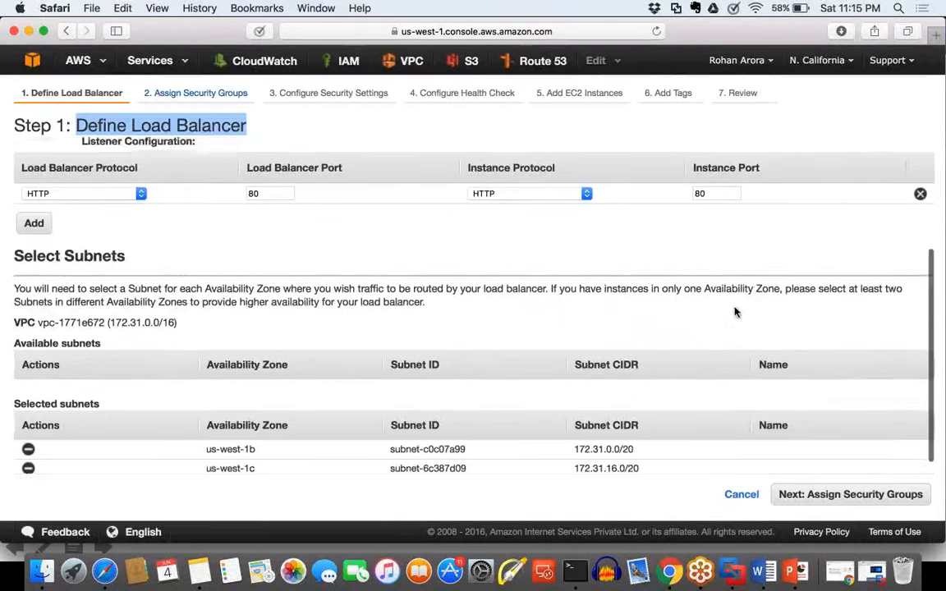
pyautogui.scroll(-1, 832, 455)
pyautogui.click(836, 493)
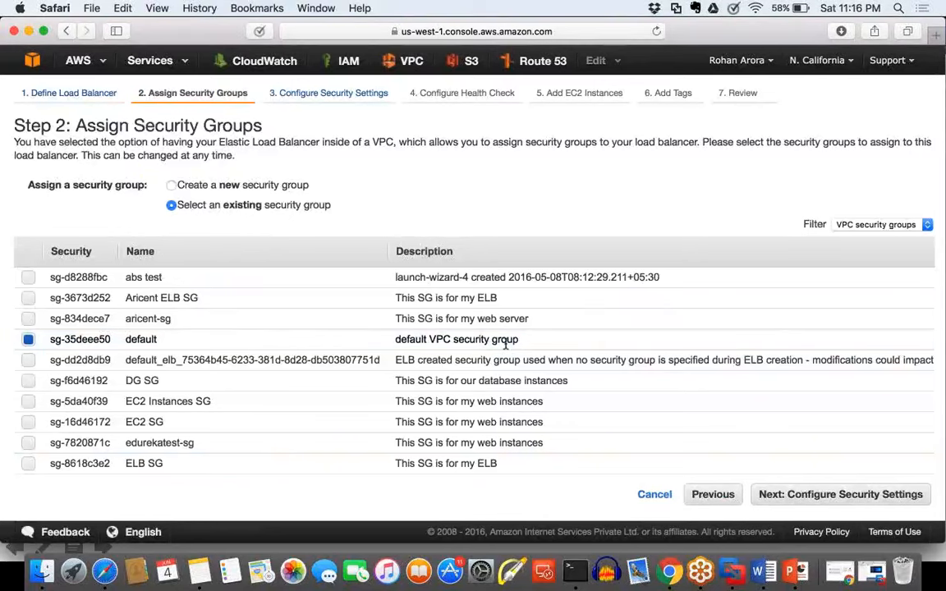
# Step: Choose to create a new security group and name it ELB Security Gp
pyautogui.click(171, 186)
pyautogui.moveTo(234, 230); pyautogui.dragTo(56, 231)
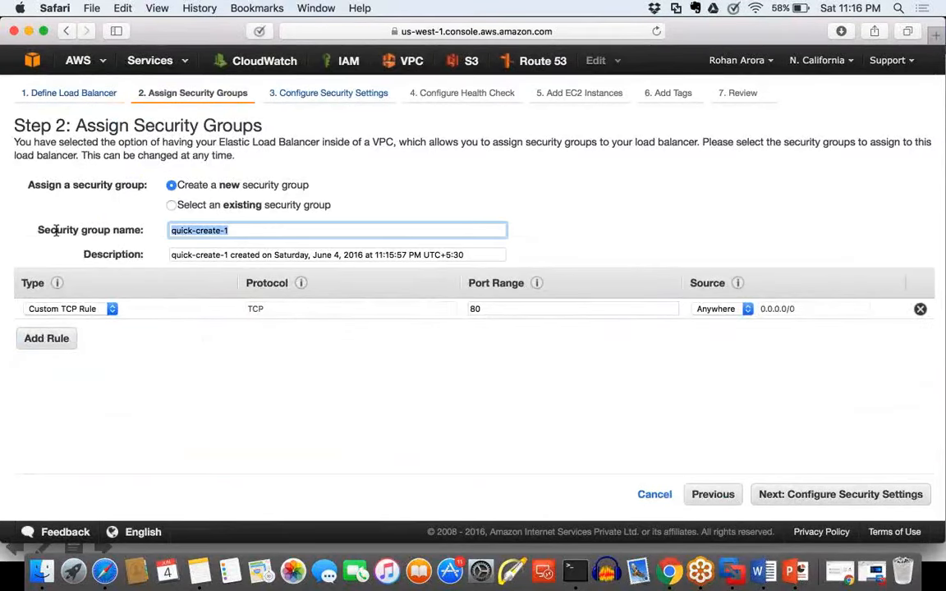
pyautogui.write('Elb')
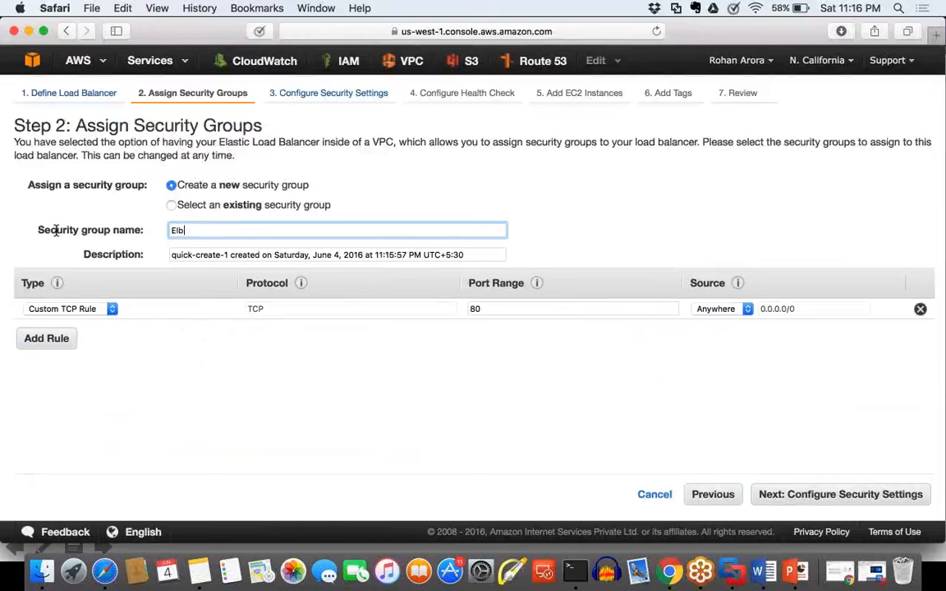
pyautogui.press('BackSpace')
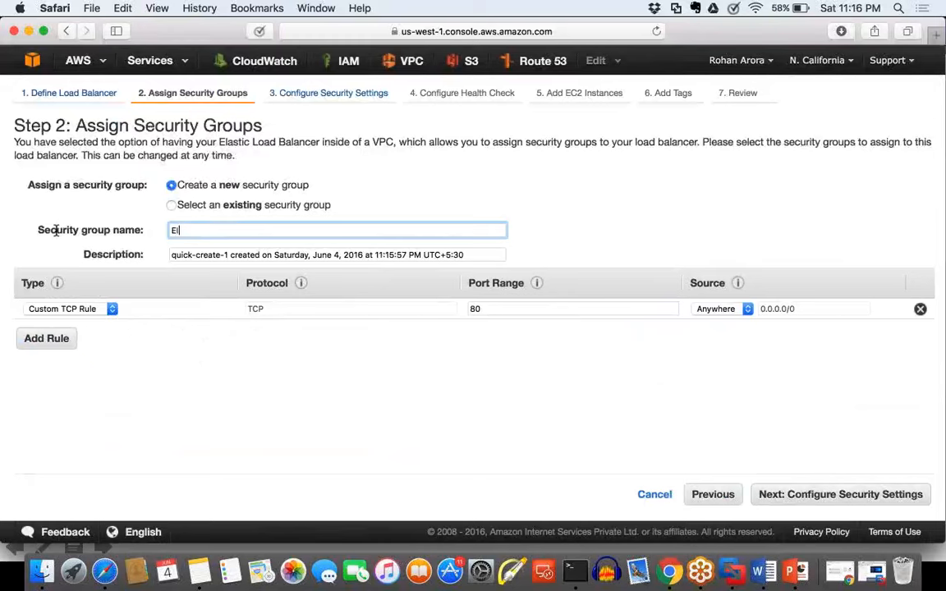
pyautogui.write('LB')
pyautogui.press('BackSpace')
pyautogui.press('BackSpace')
pyautogui.press('BackSpace')
pyautogui.write('LB Securit')
pyautogui.press('BackSpace')
pyautogui.press('BackSpace')
pyautogui.write('ity Gr')
pyautogui.press('BackSpace')
pyautogui.write('p')
# Step: Copy the security group name ELB Security Gp into the description
pyautogui.press('super+a')
pyautogui.press('super+c')
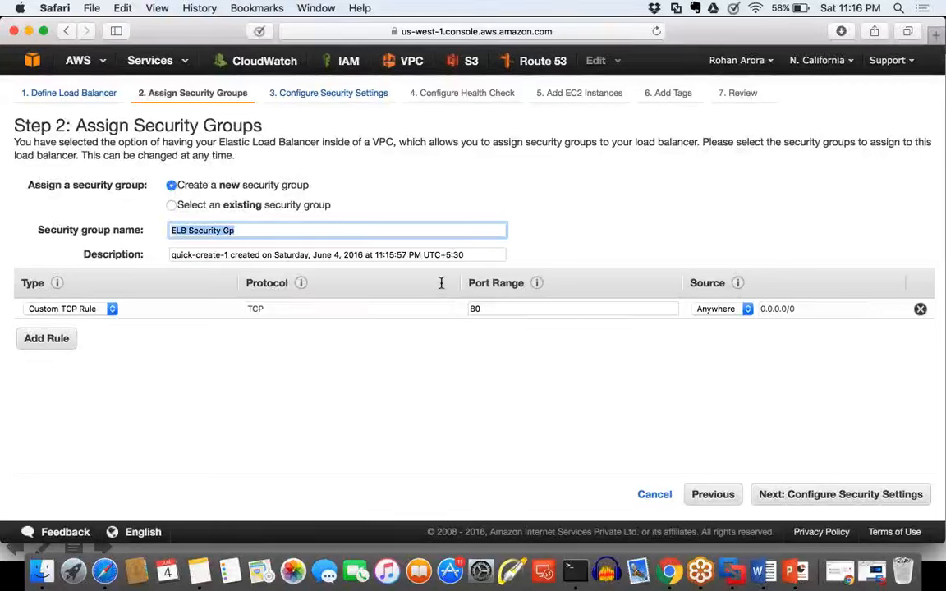
pyautogui.press('Tab')
pyautogui.press('super+v')
# Step: Set the security group rule's type to HTTP, keeping Anywhere as its source
pyautogui.click(78, 310)
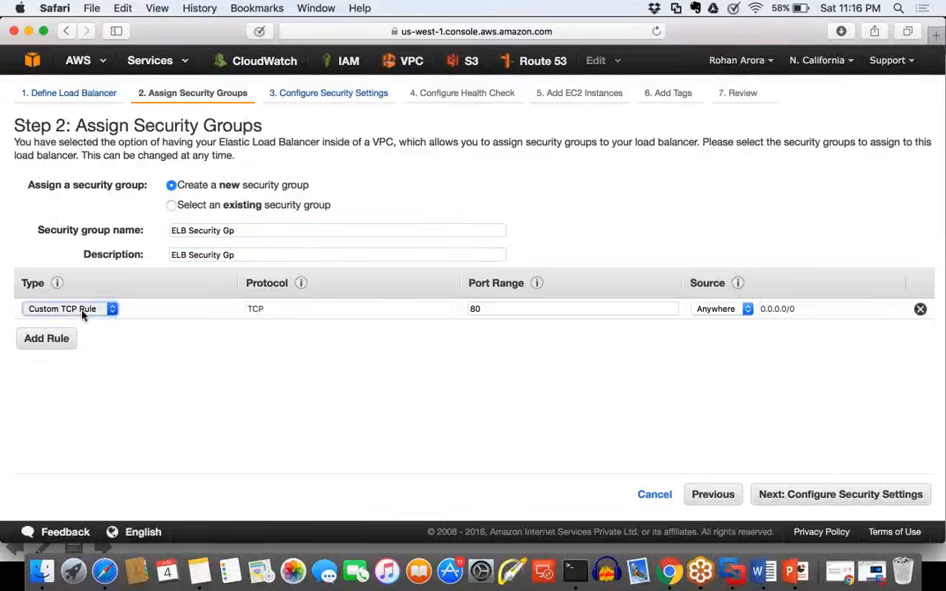
pyautogui.click(58, 428)
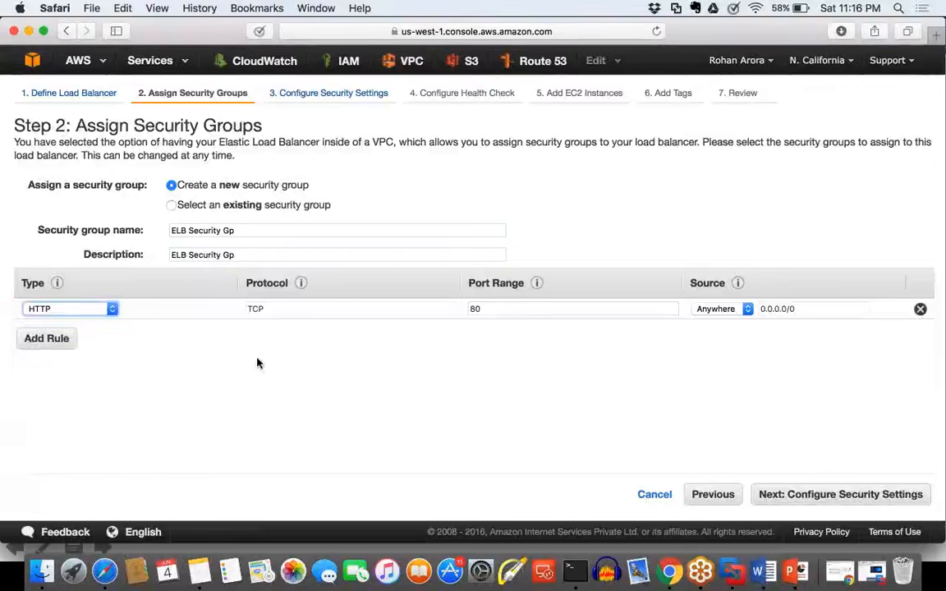
pyautogui.click(512, 312)
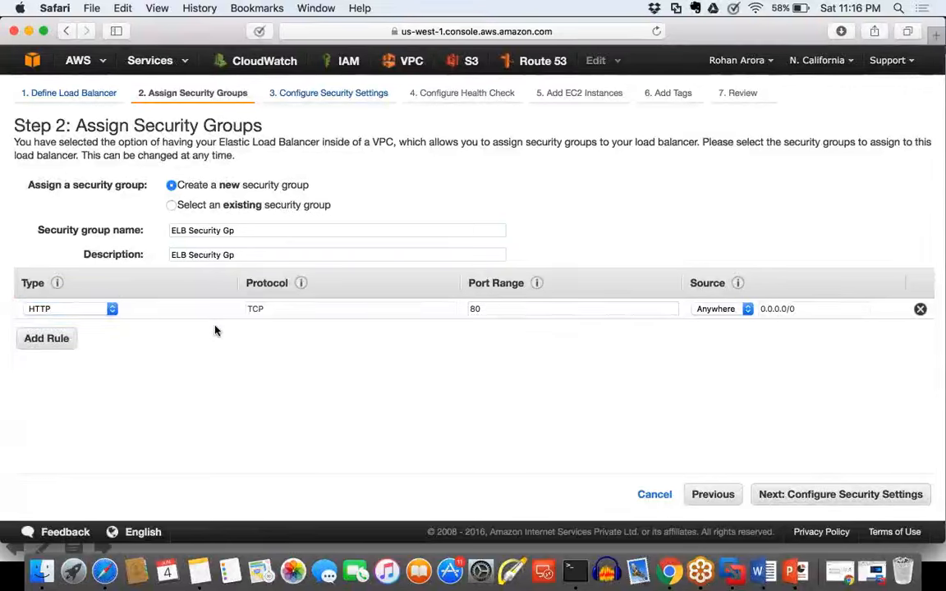
pyautogui.click(739, 310)
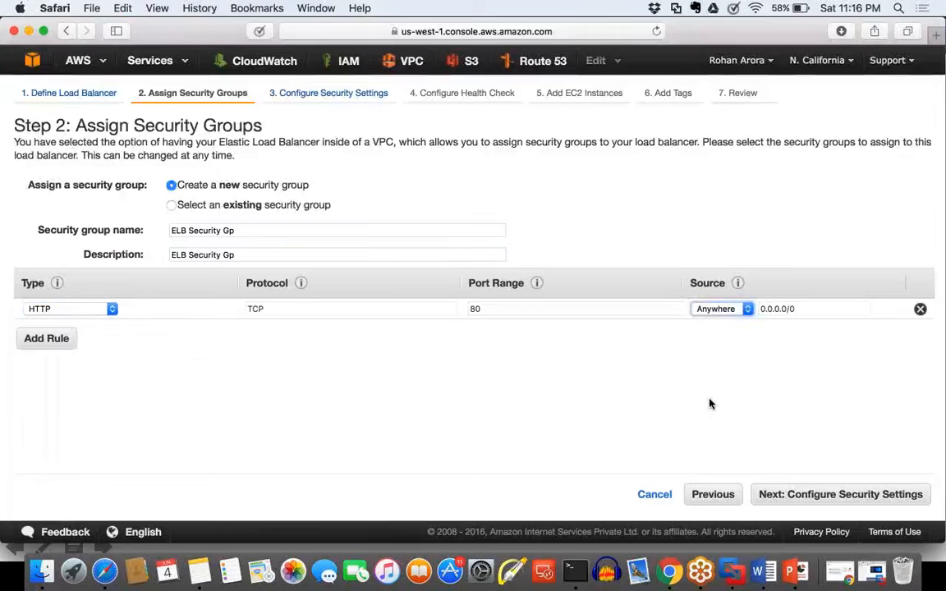
pyautogui.click(820, 450)
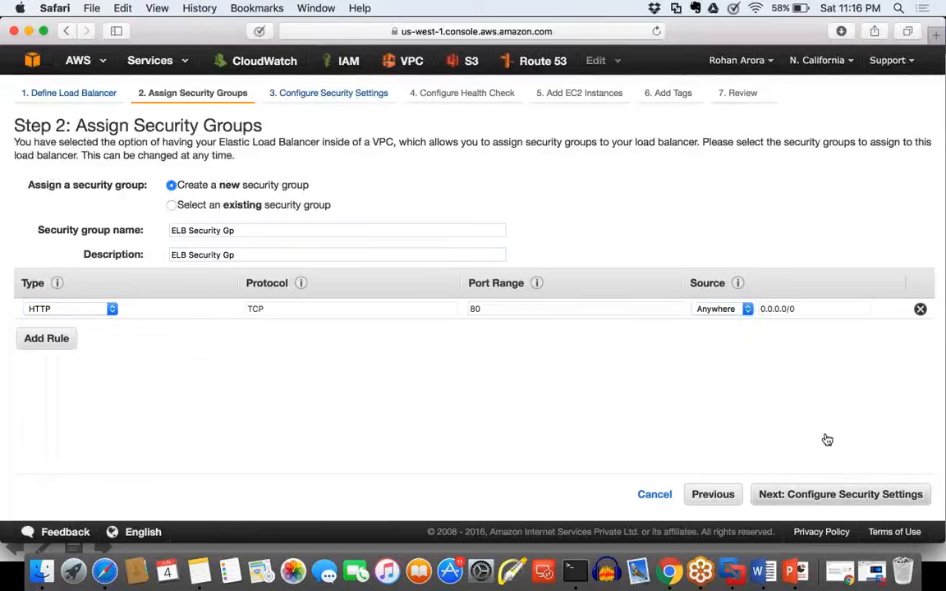
# Step: Continue through the security settings without a secure listener to the health check configuration
pyautogui.click(865, 498)
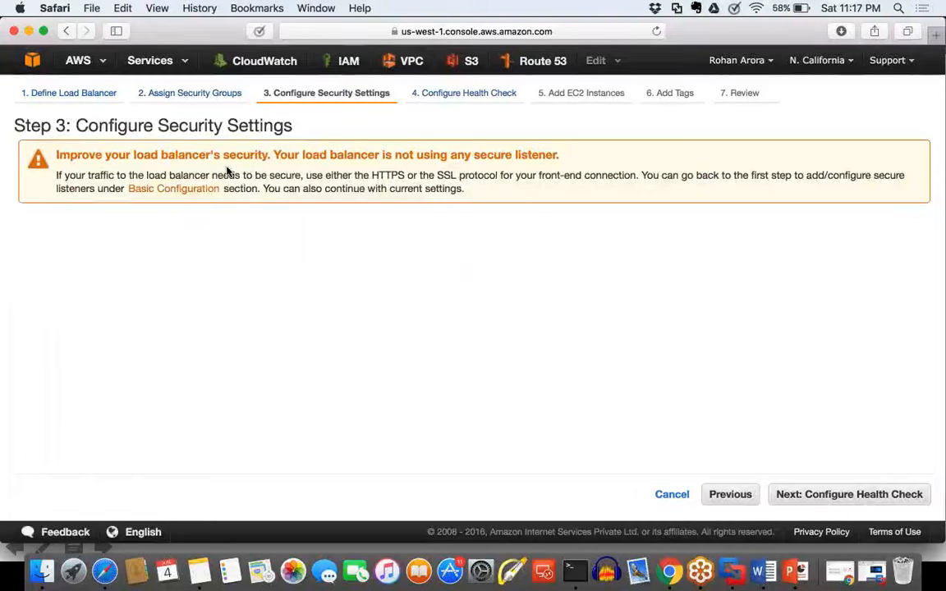
pyautogui.click(847, 495)
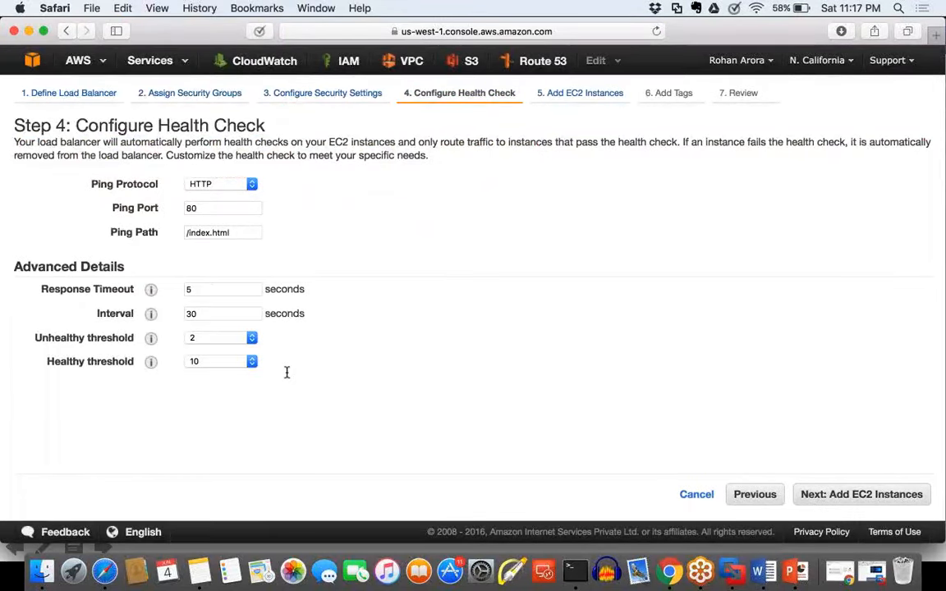
# Step: Examine the health check's ping port, ping path, timeout, interval and threshold settings
pyautogui.moveTo(286, 373); pyautogui.dragTo(173, 209)
pyautogui.click(415, 267)
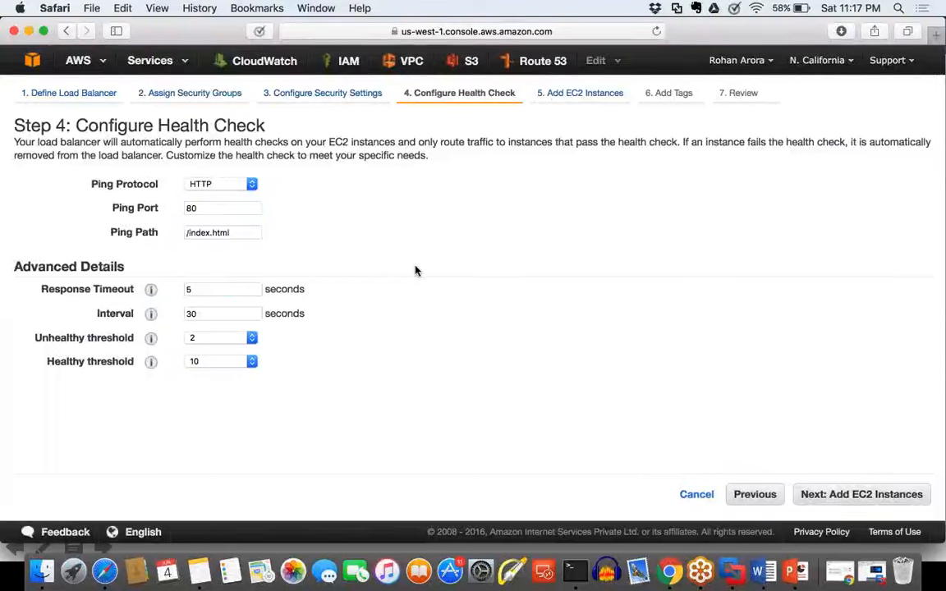
pyautogui.moveTo(317, 355); pyautogui.dragTo(192, 234)
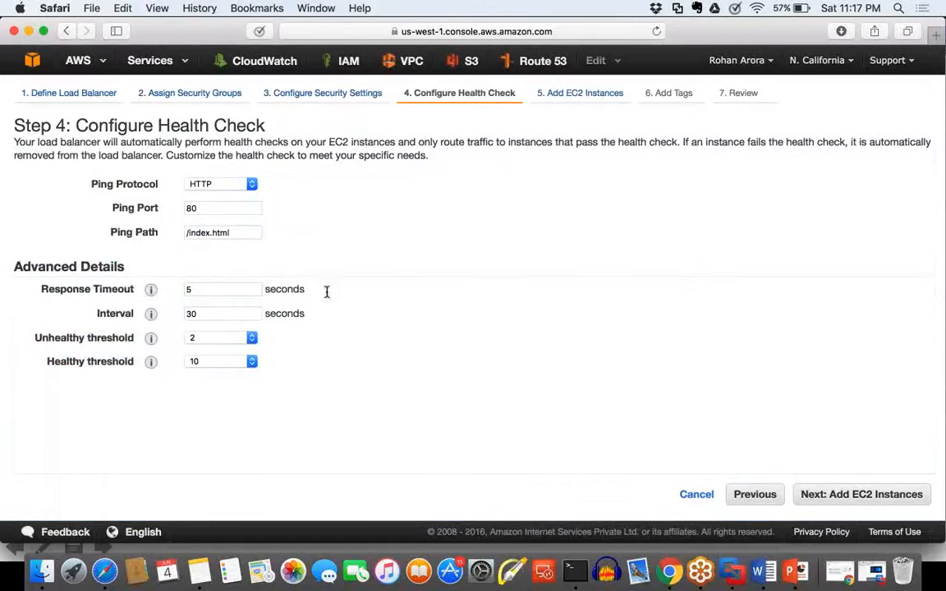